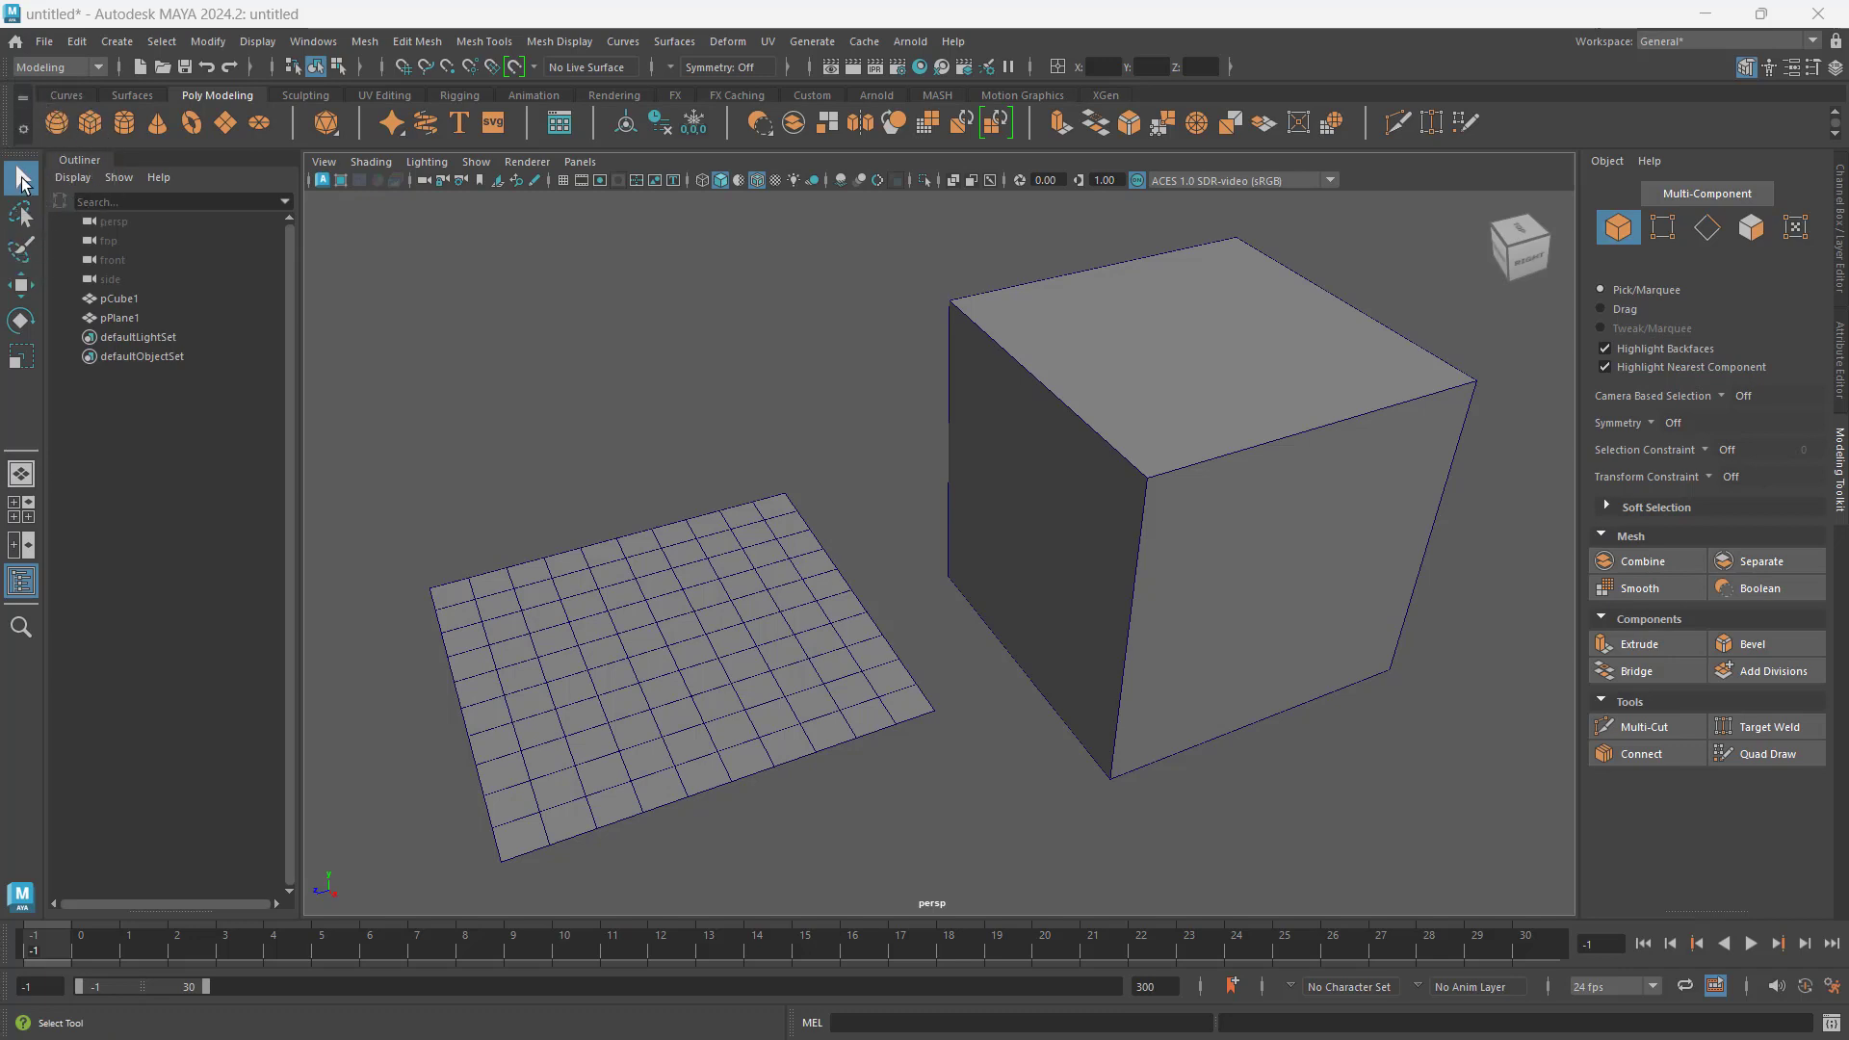
# Step: Select the plane and the cube alternately by picking each one in the viewport, finishing with the plane
pyautogui.click(678, 597)
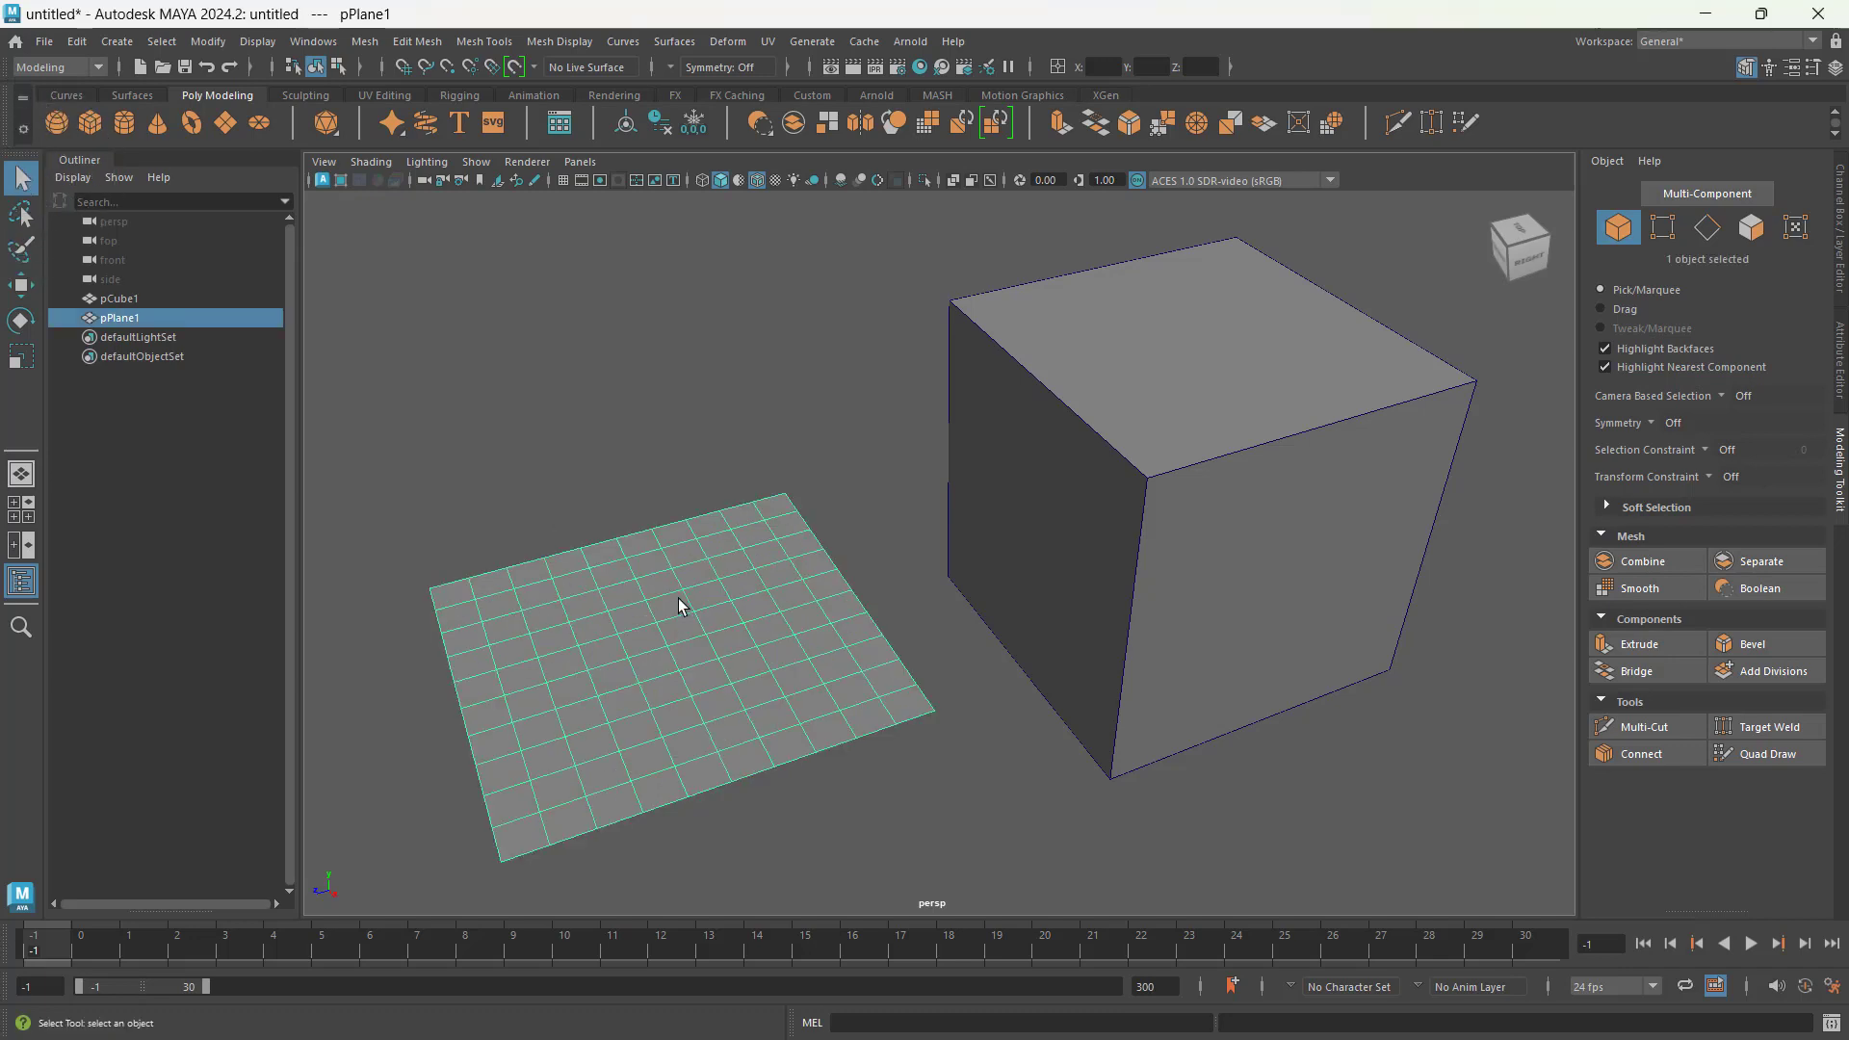
pyautogui.click(1190, 467)
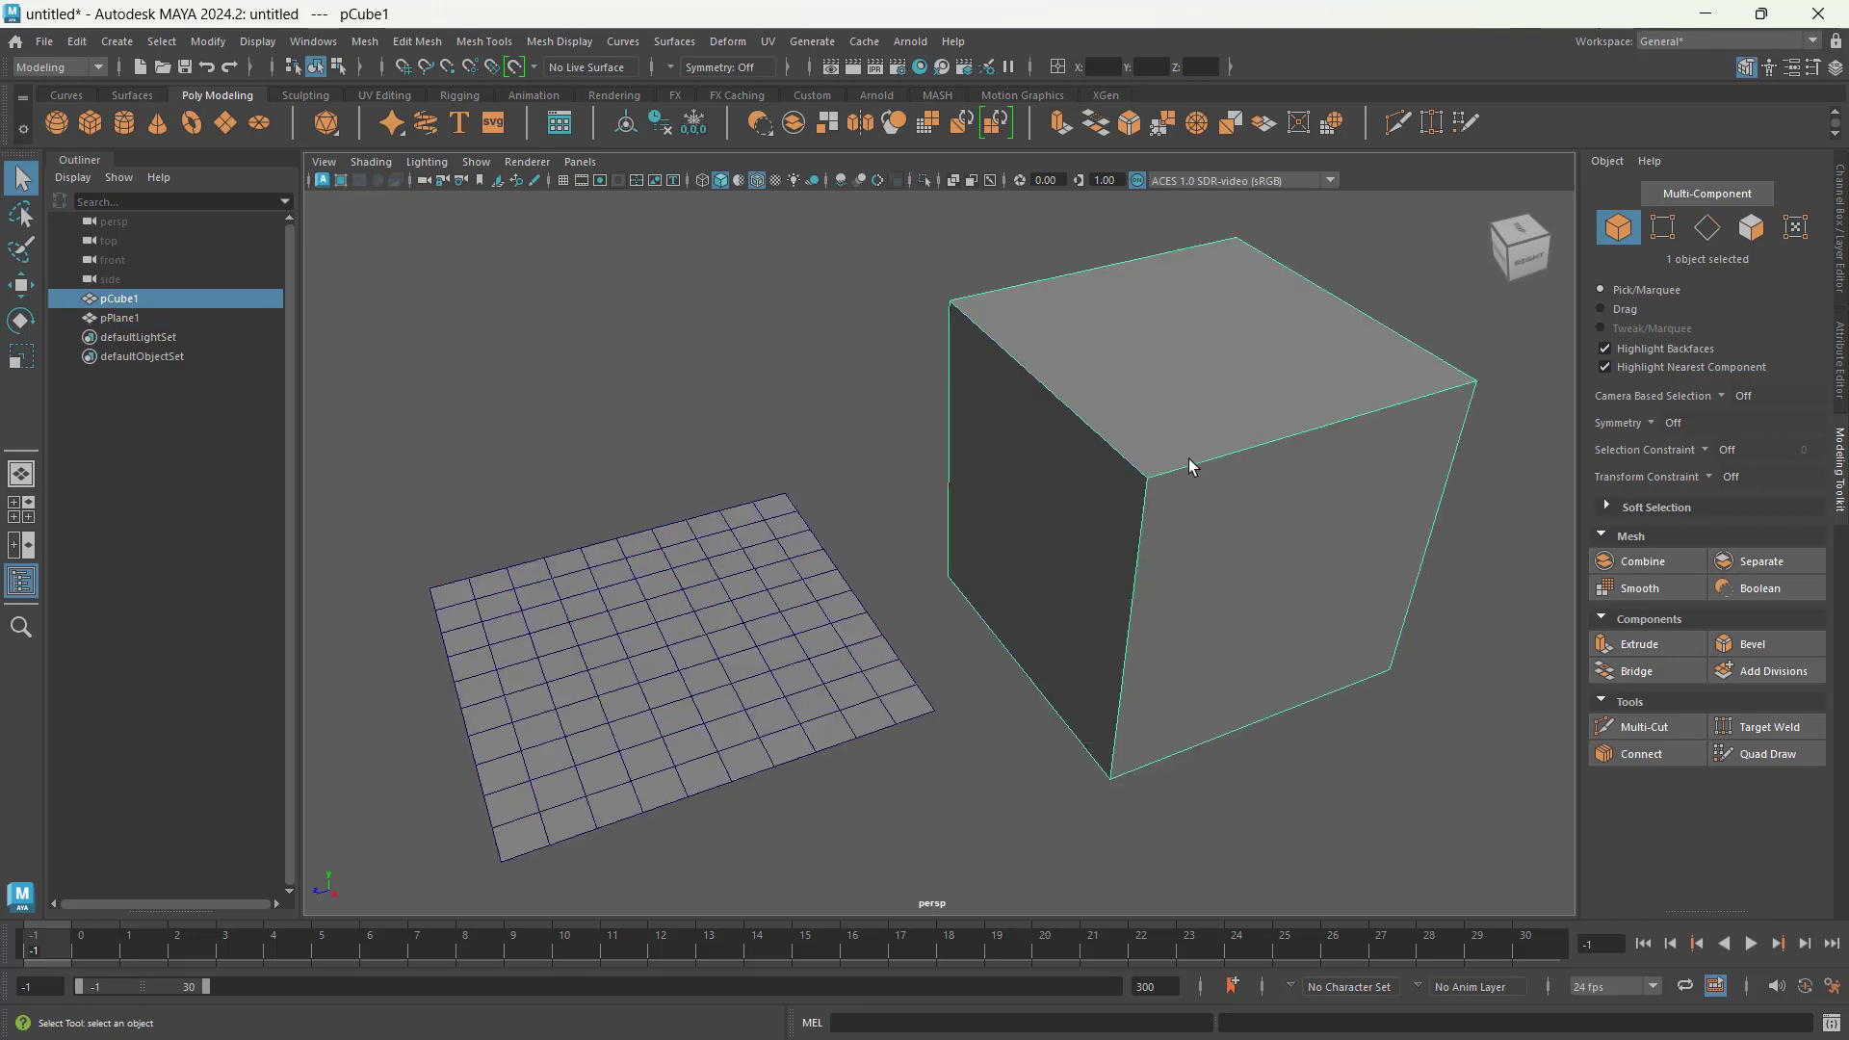
pyautogui.click(735, 582)
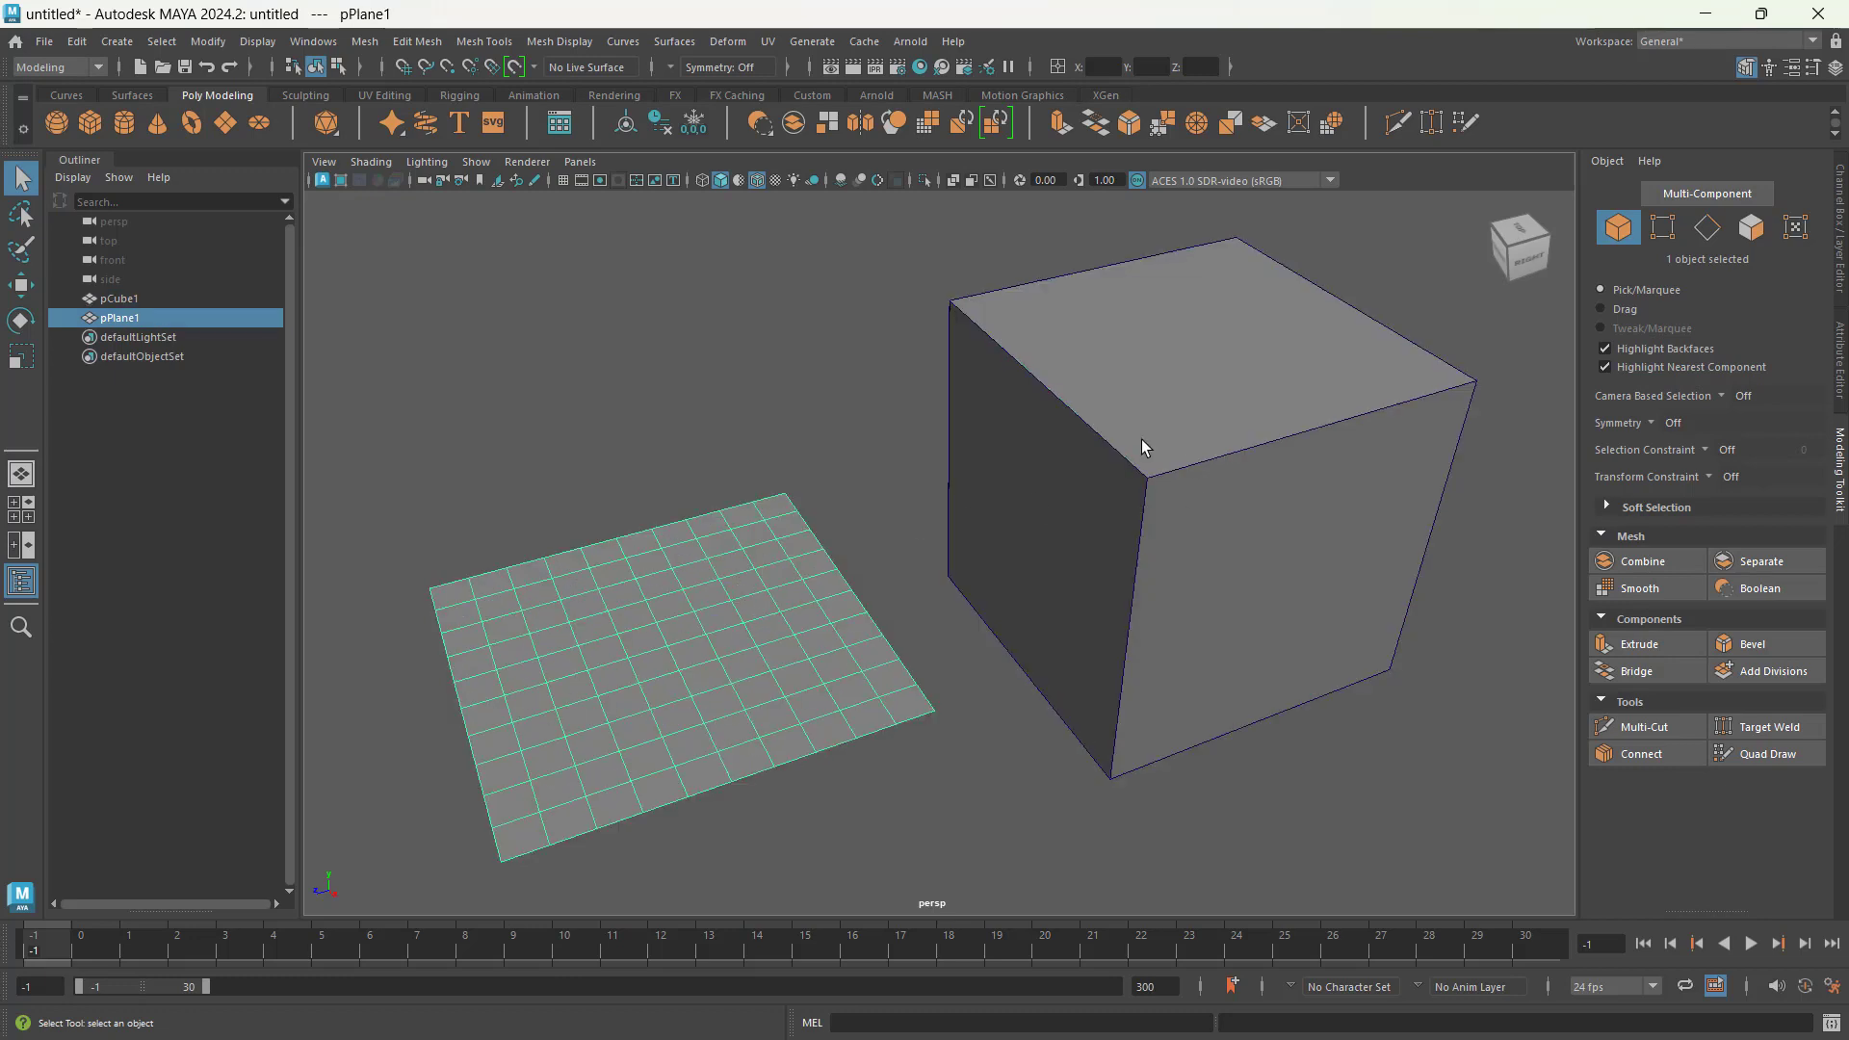
pyautogui.click(1140, 439)
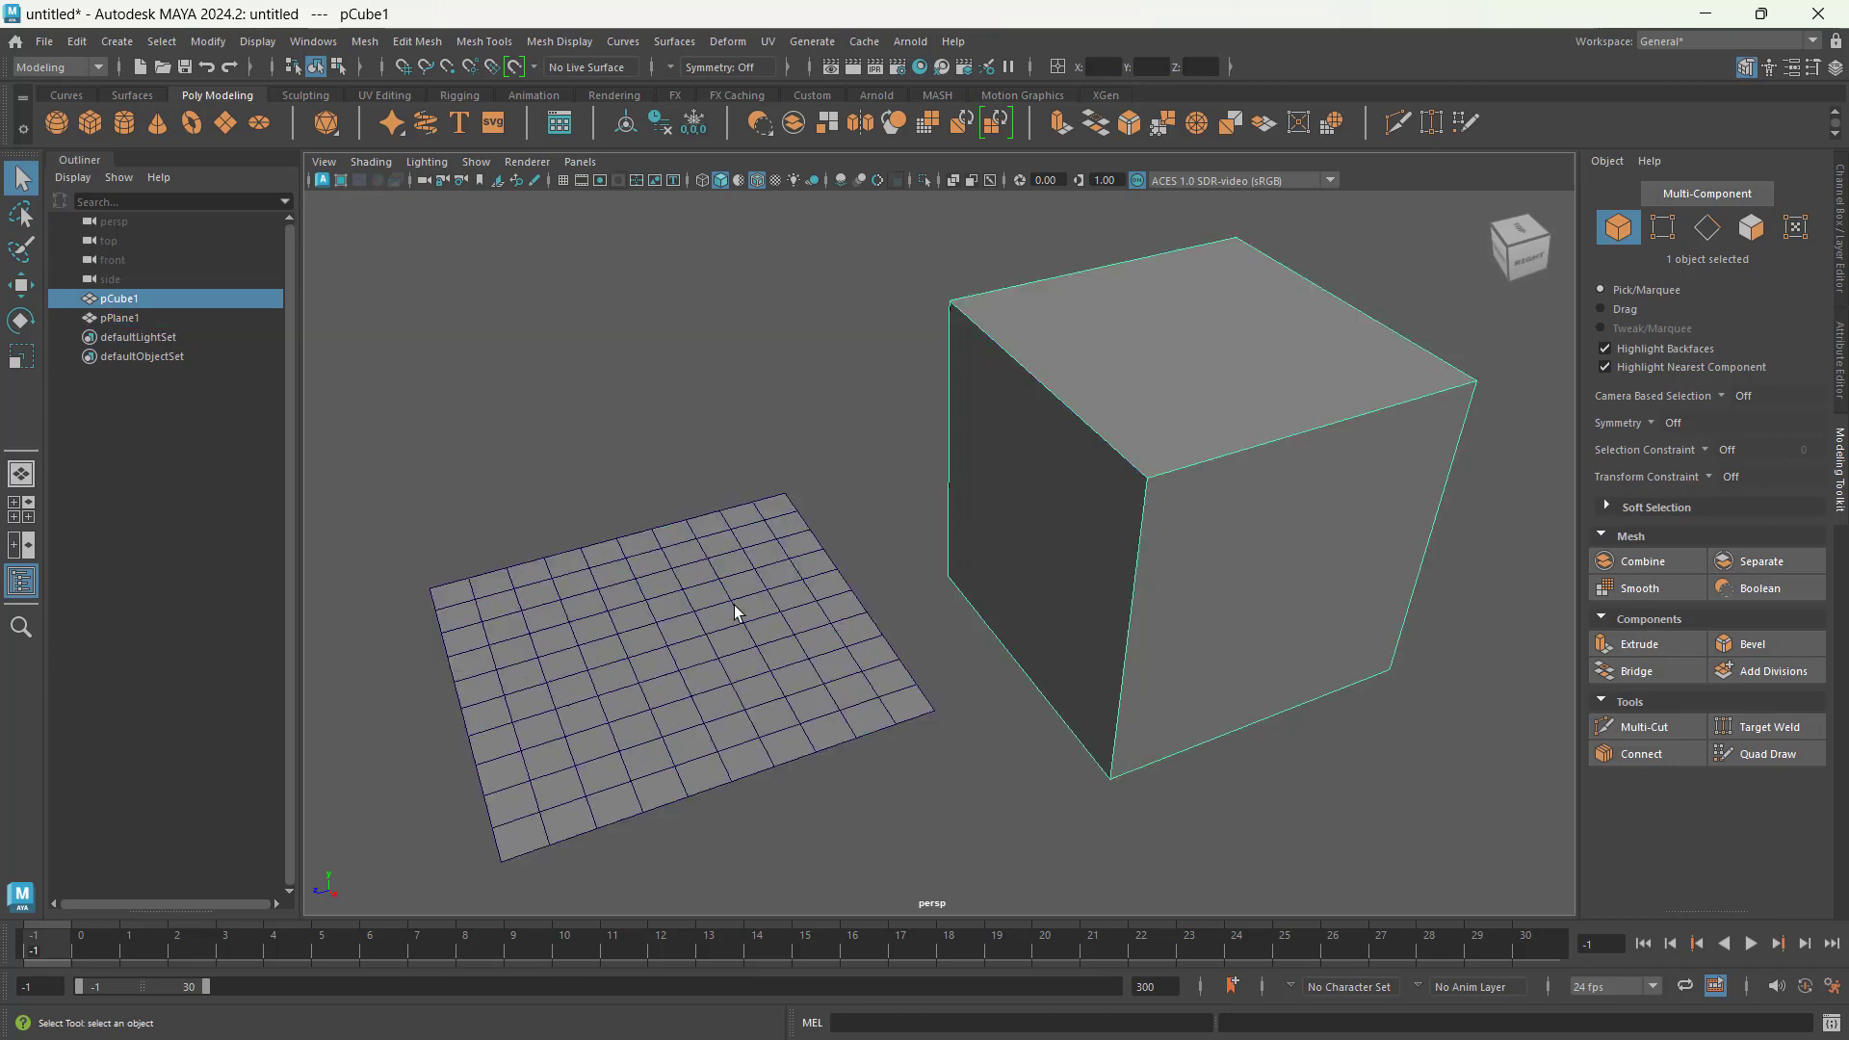
pyautogui.click(736, 613)
pyautogui.click(1108, 426)
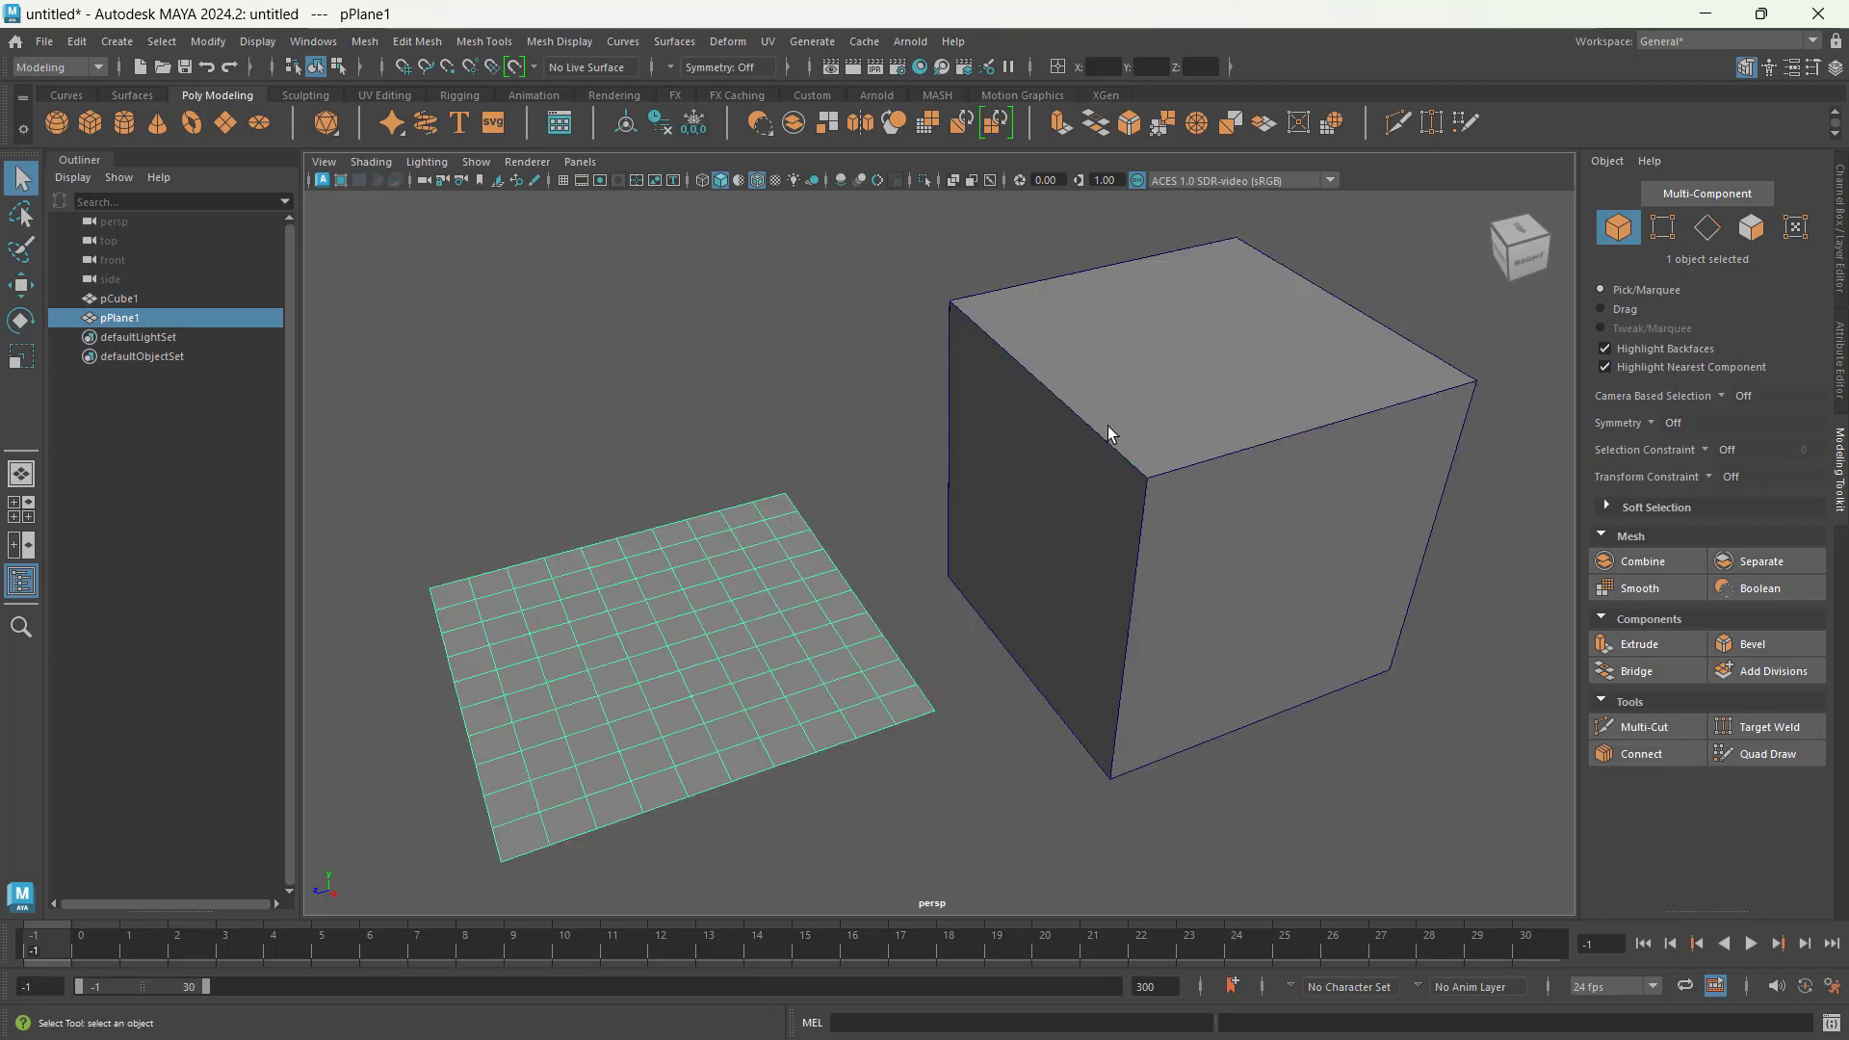
pyautogui.click(674, 591)
# Step: Marquee-select the plane, the cube, and both objects together, then clear the selection
pyautogui.moveTo(372, 510); pyautogui.dragTo(663, 616)
pyautogui.moveTo(852, 352); pyautogui.dragTo(1067, 454)
pyautogui.keyDown('ctrl'); pyautogui.keyDown('shift'); pyautogui.moveTo(590, 476); pyautogui.dragTo(1160, 622); pyautogui.keyUp('shift'); pyautogui.keyUp('ctrl')
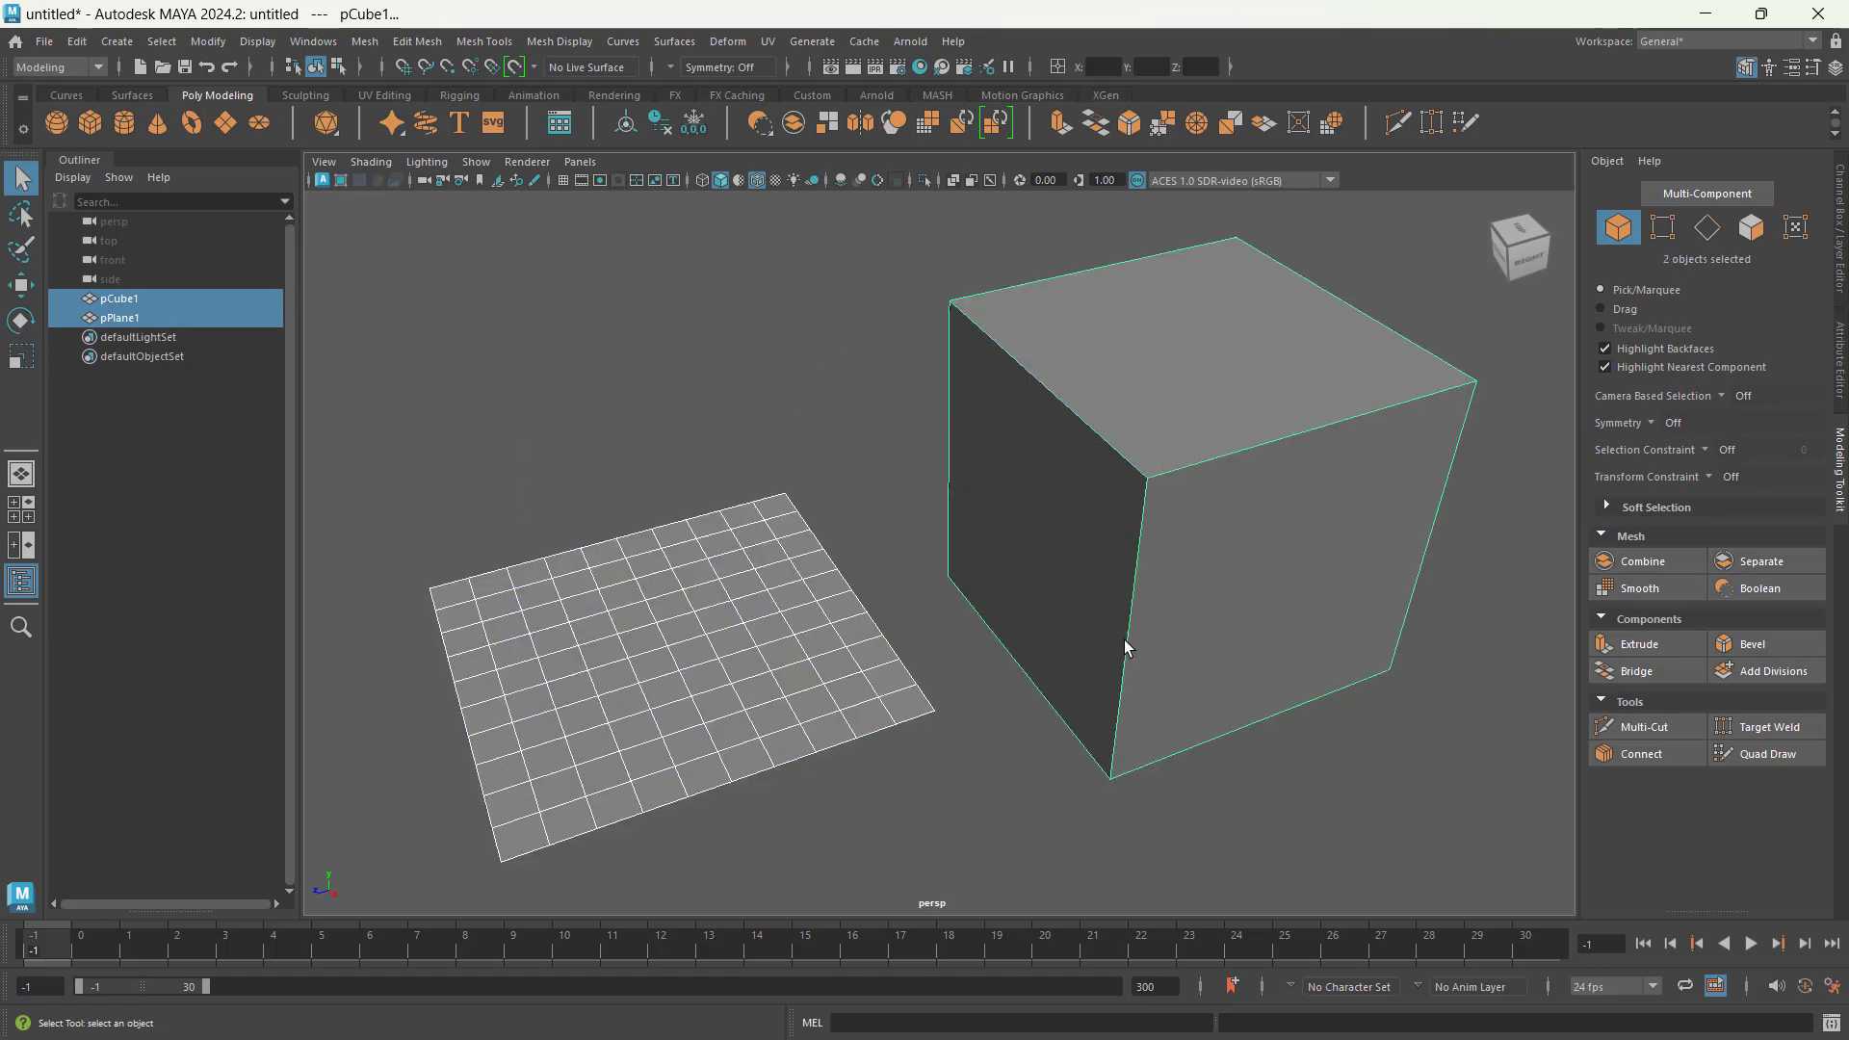
pyautogui.click(874, 801)
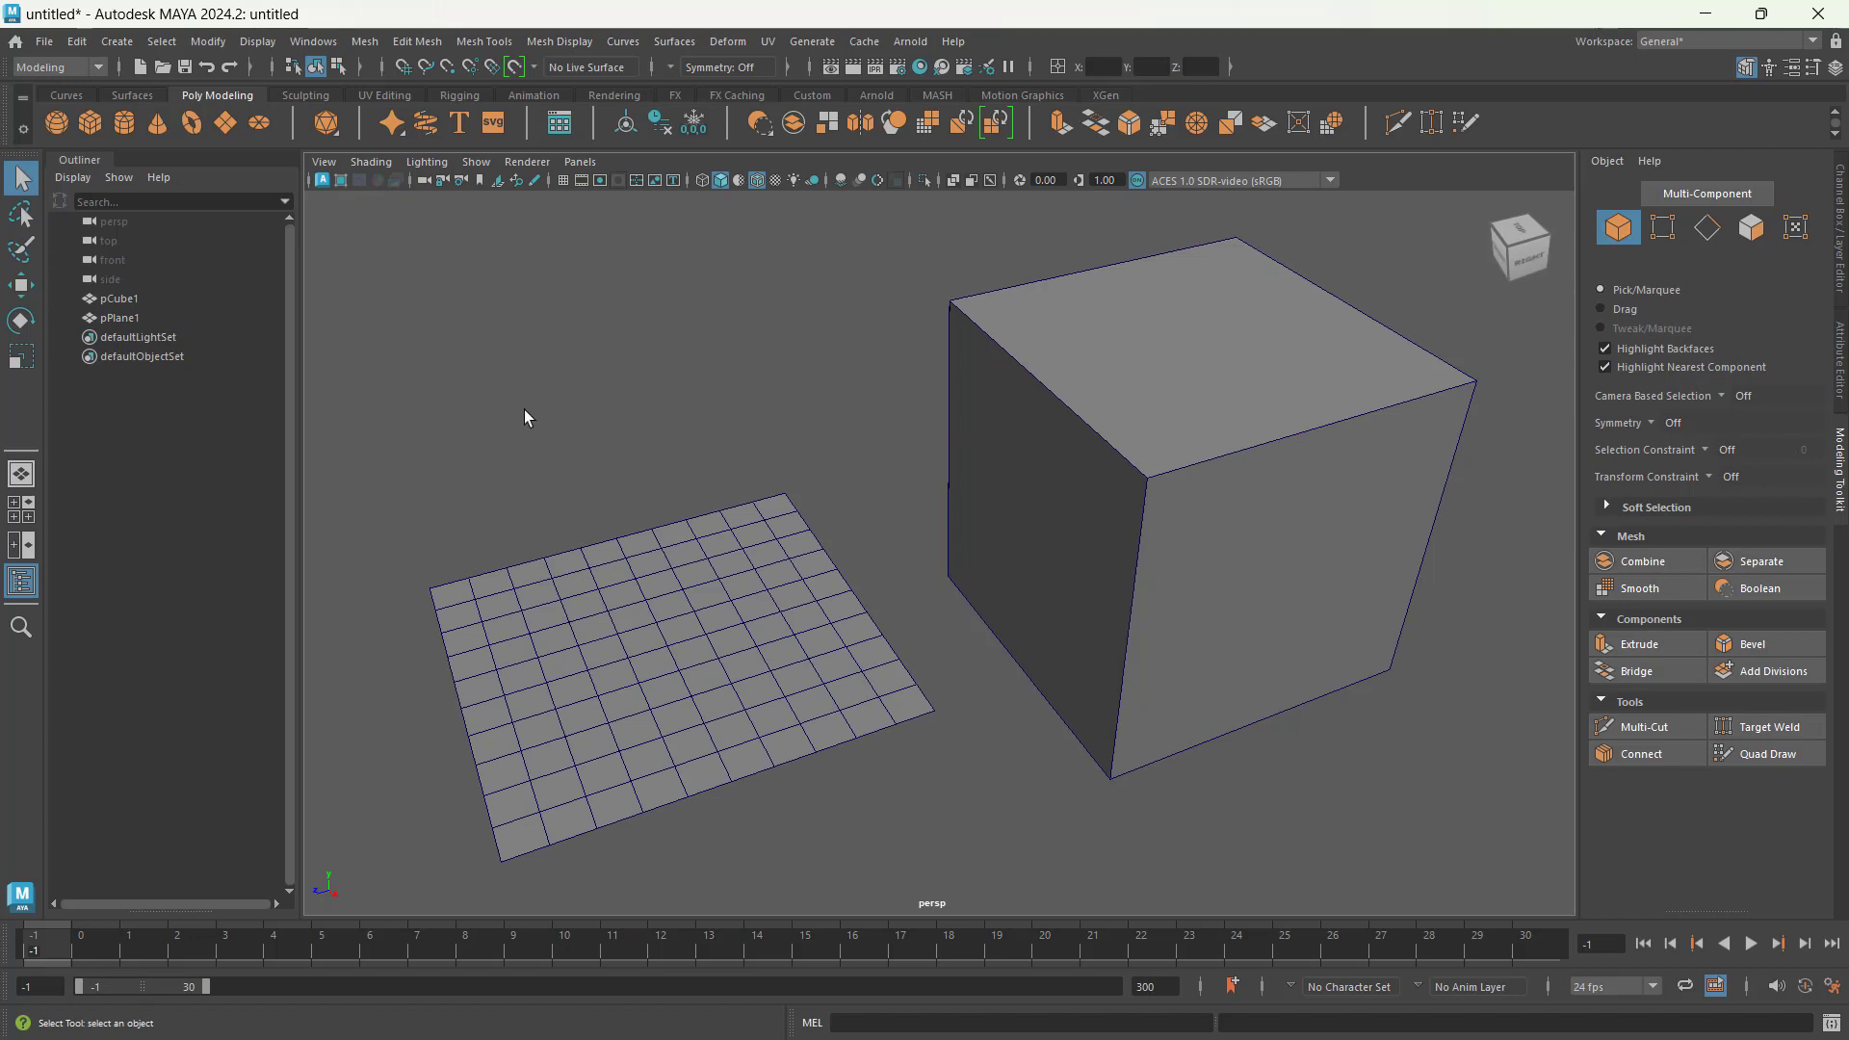
# Step: Marquee-select the plane and add the cube to the selection, then deselect the cube and the plane one at a time
pyautogui.moveTo(424, 560); pyautogui.dragTo(591, 708)
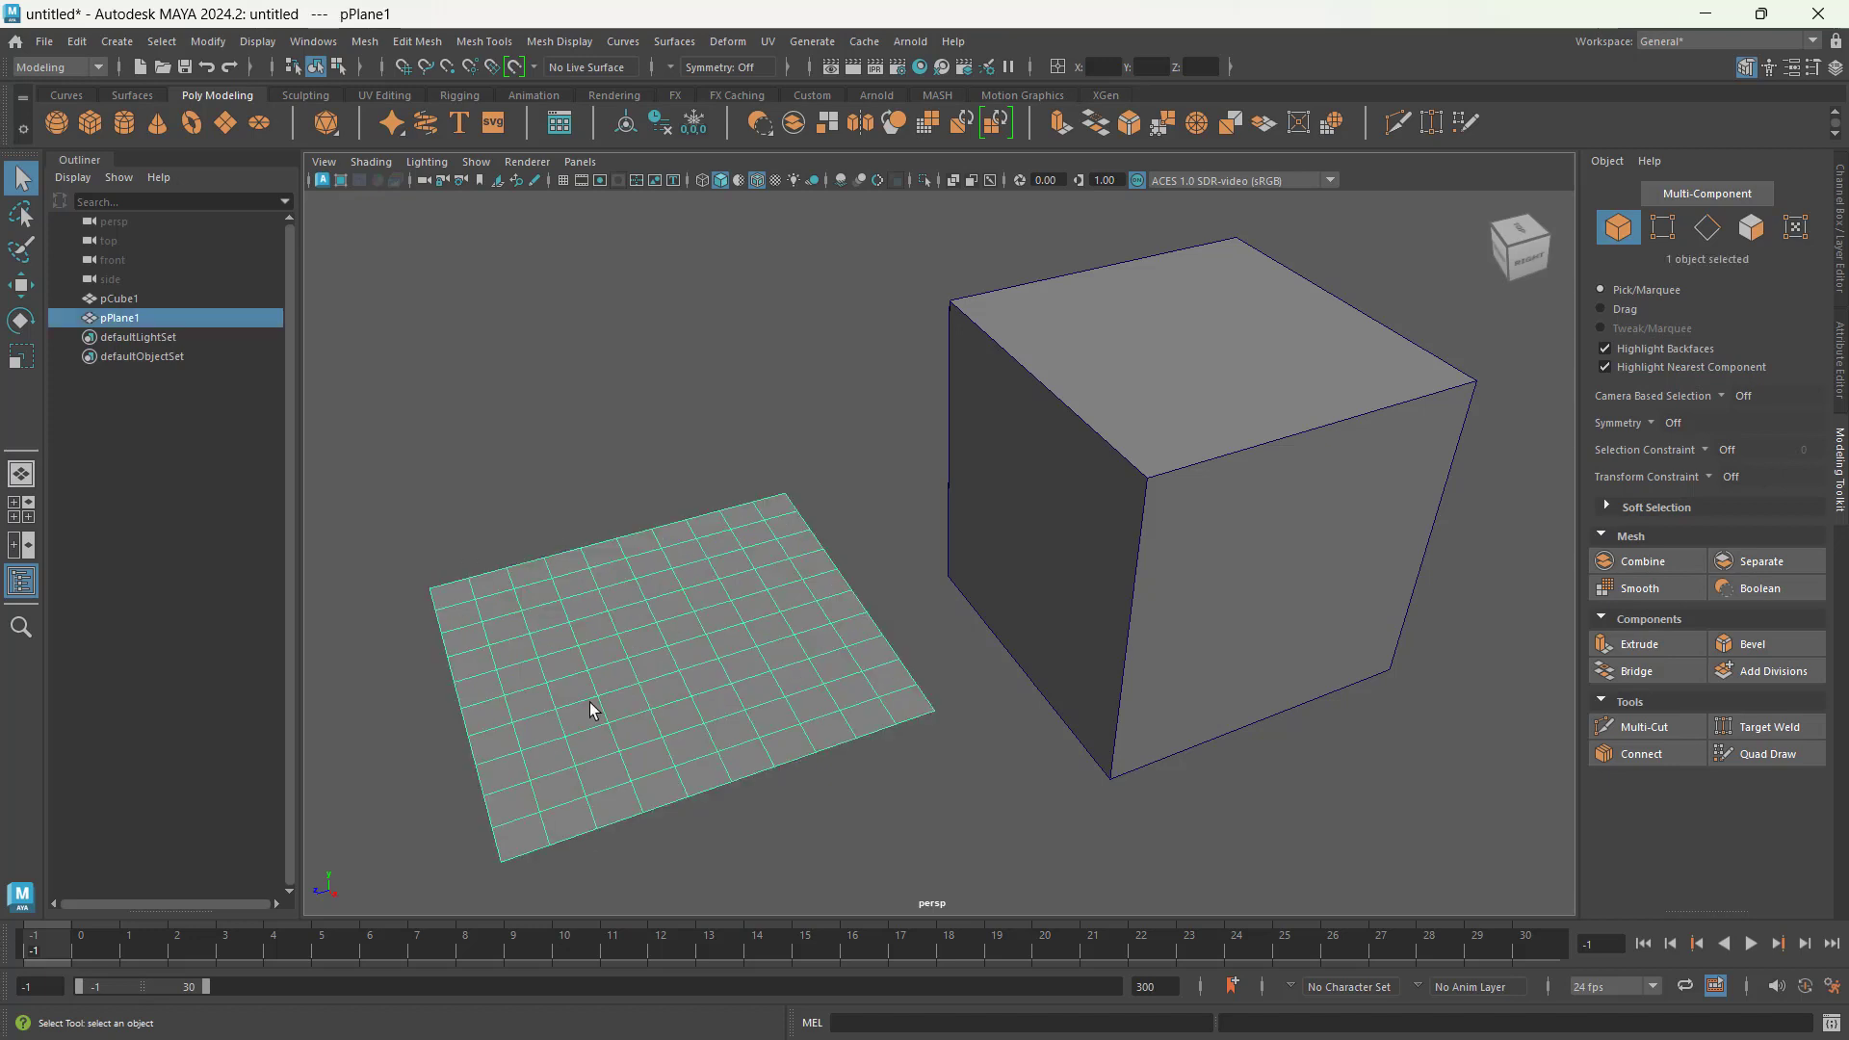
pyautogui.keyDown('shift'); pyautogui.click(1102, 439); pyautogui.keyUp('shift')
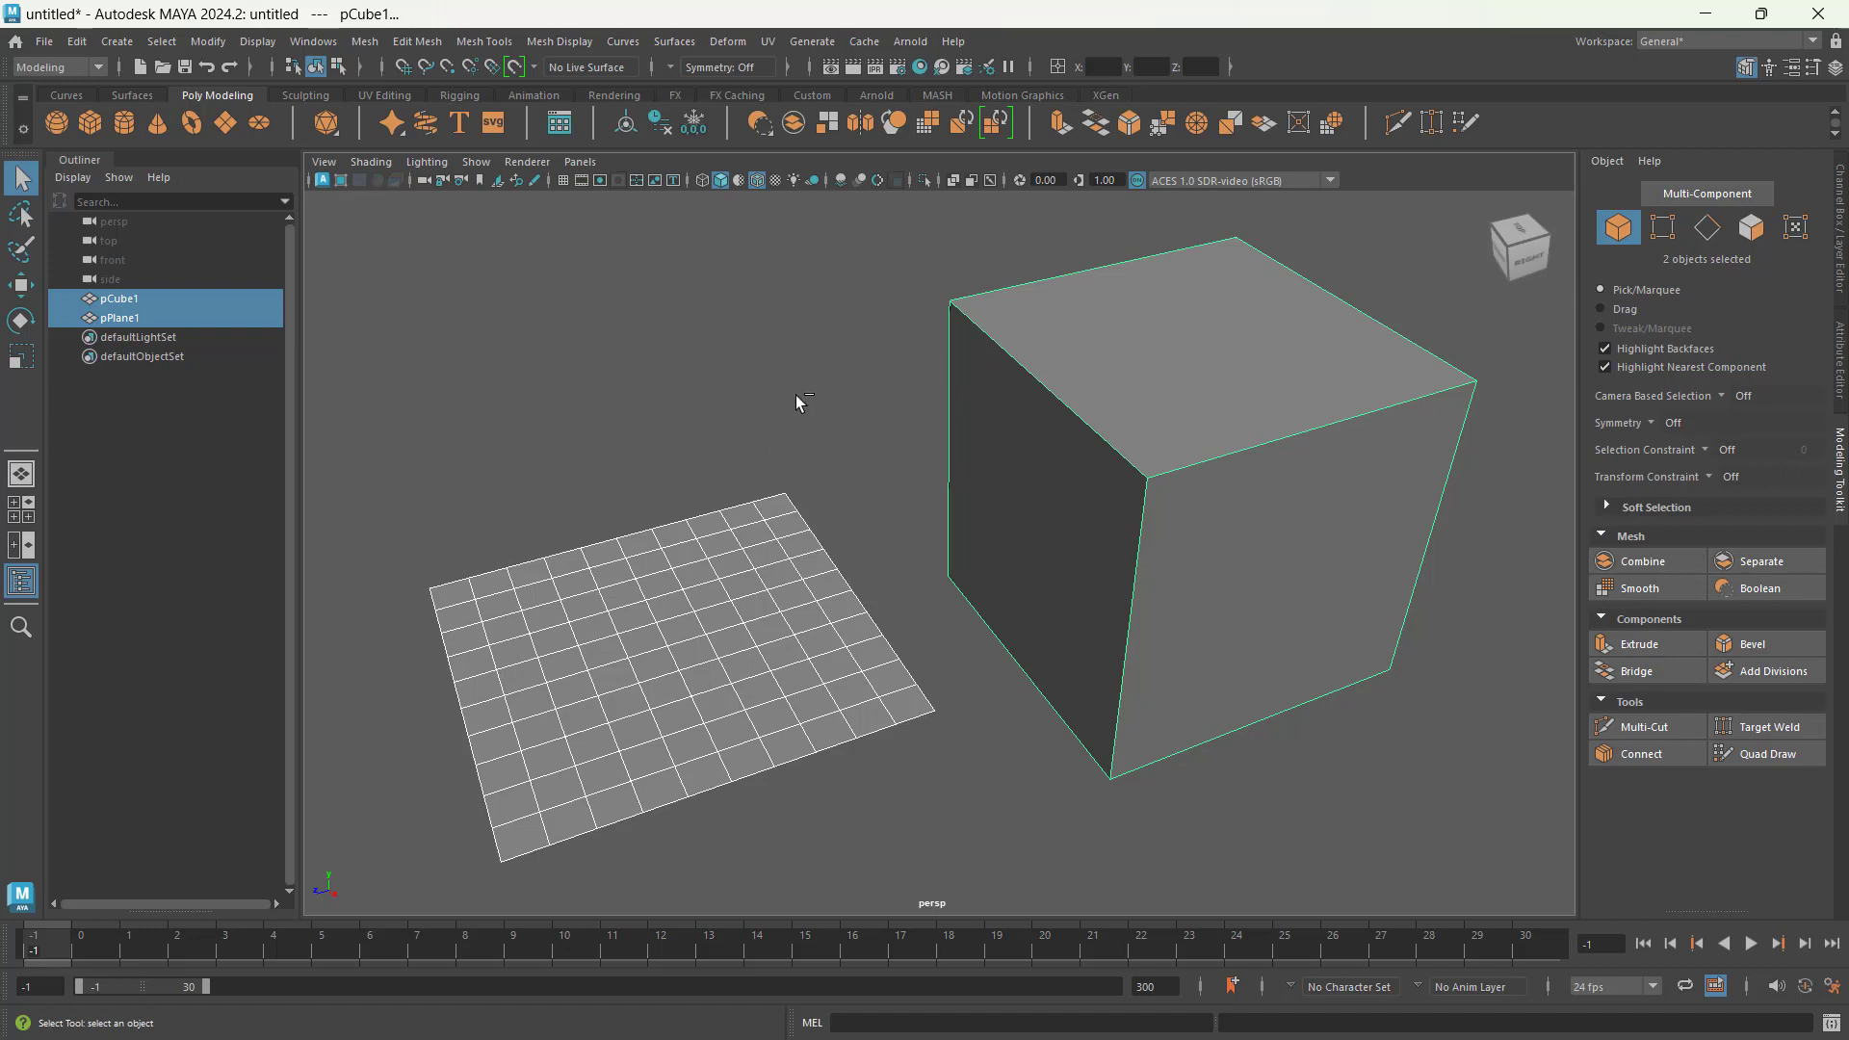
pyautogui.keyDown('ctrl'); pyautogui.click(974, 454); pyautogui.keyUp('ctrl')
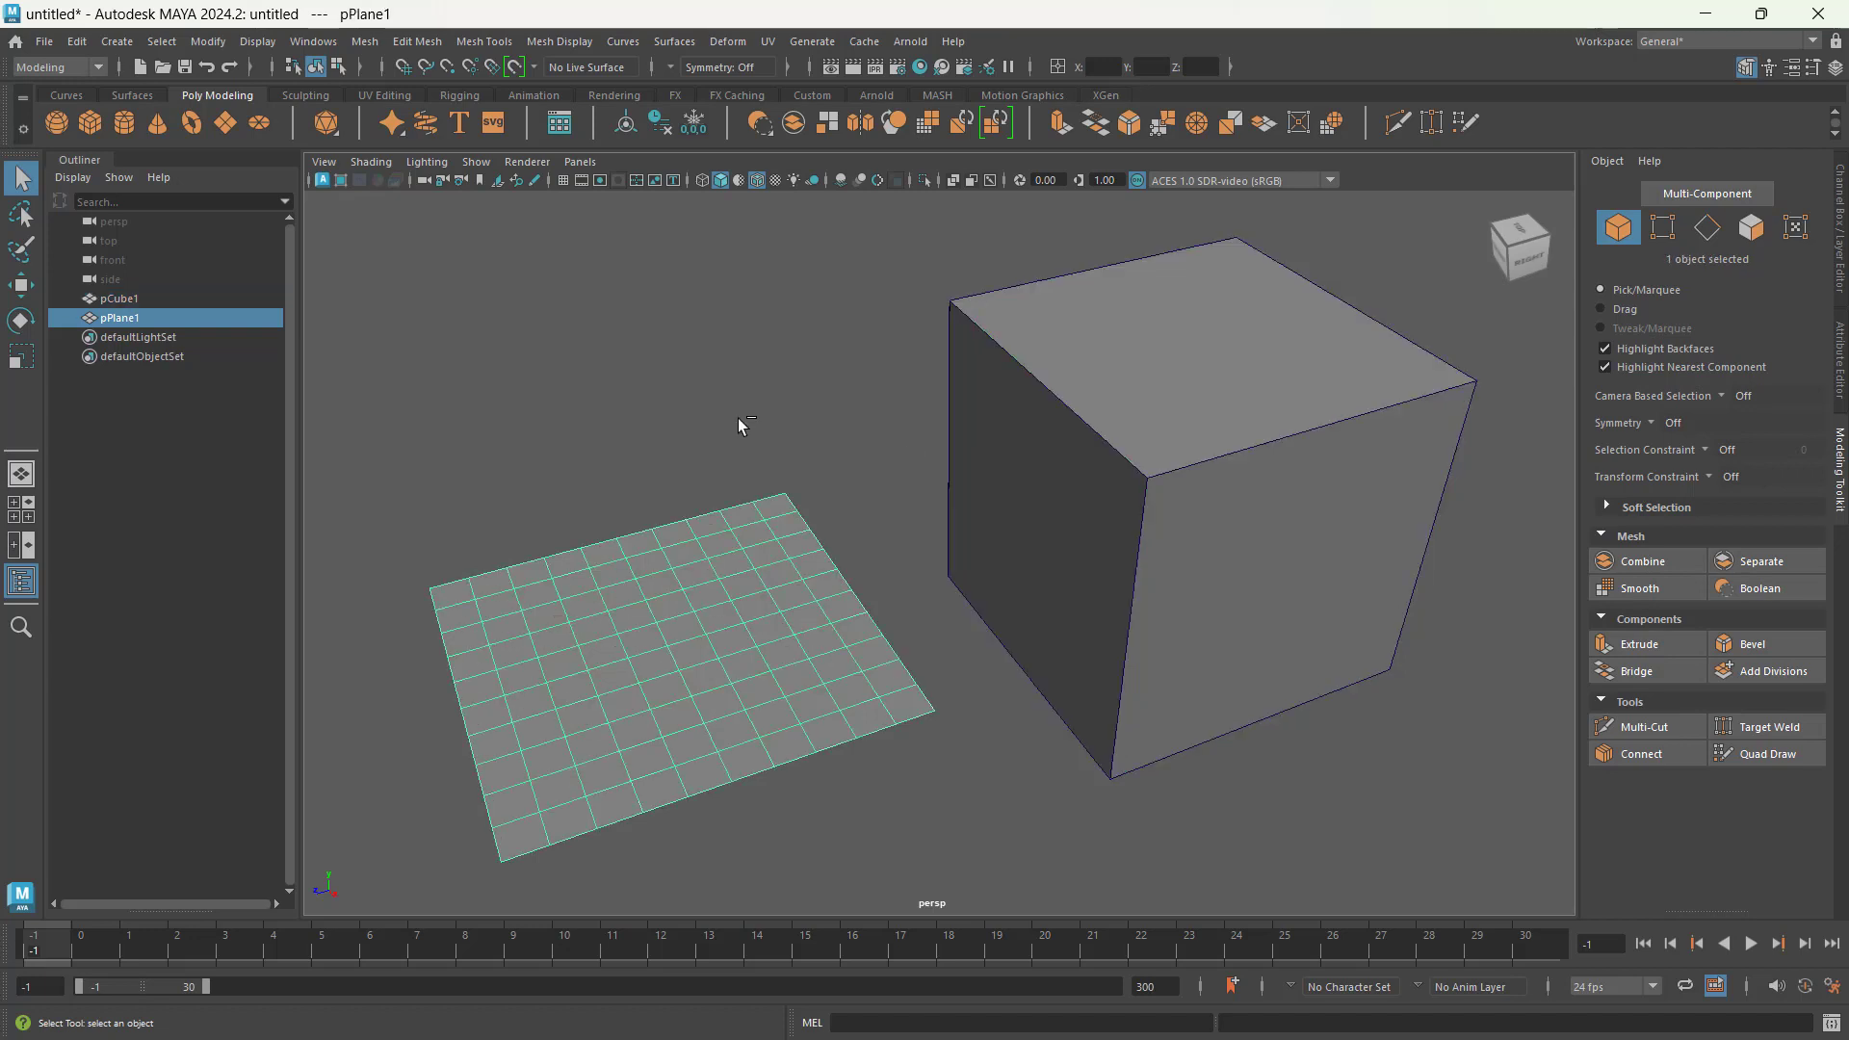
pyautogui.keyDown('ctrl'); pyautogui.click(660, 586); pyautogui.keyUp('ctrl')
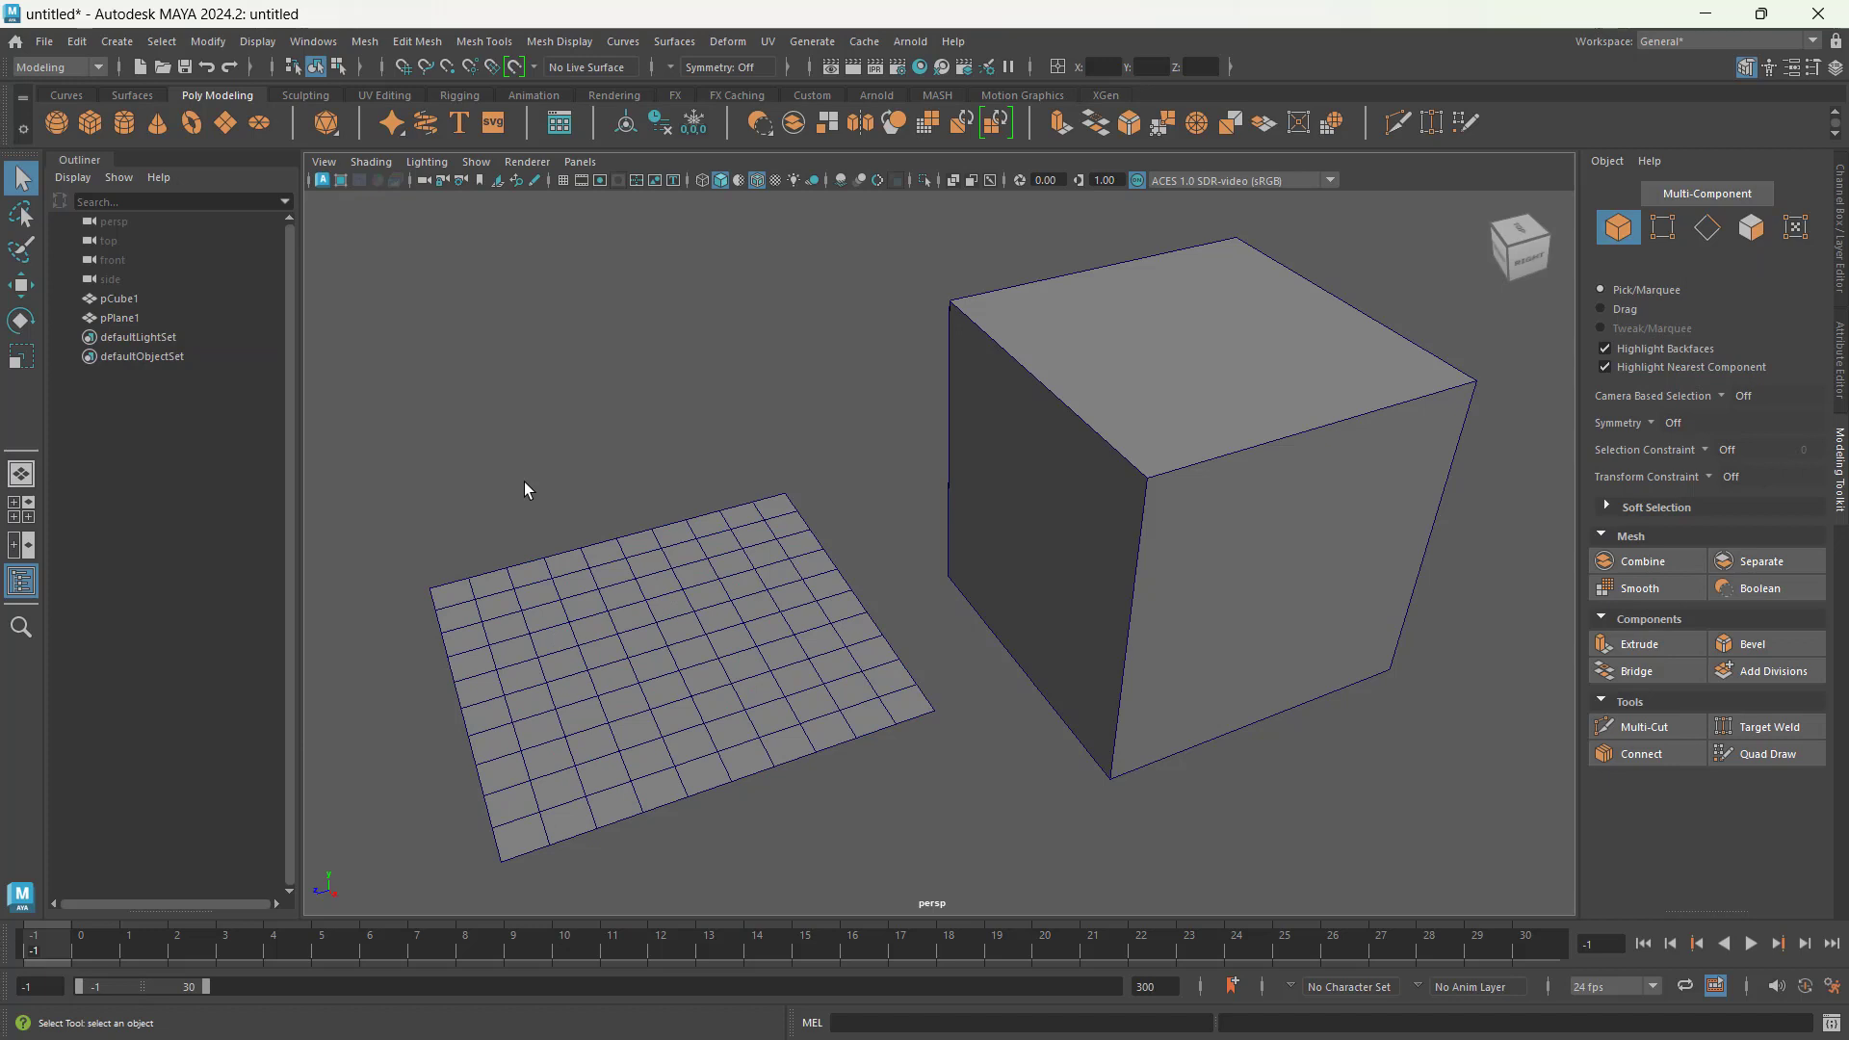
# Step: Use separate marquees to select the plane and add the cube, then remove both objects from the selection individually
pyautogui.moveTo(524, 481); pyautogui.dragTo(672, 607)
pyautogui.keyDown('shift'); pyautogui.moveTo(855, 378); pyautogui.dragTo(1193, 520); pyautogui.keyUp('shift')
pyautogui.keyDown('ctrl'); pyautogui.click(1005, 508); pyautogui.keyUp('ctrl')
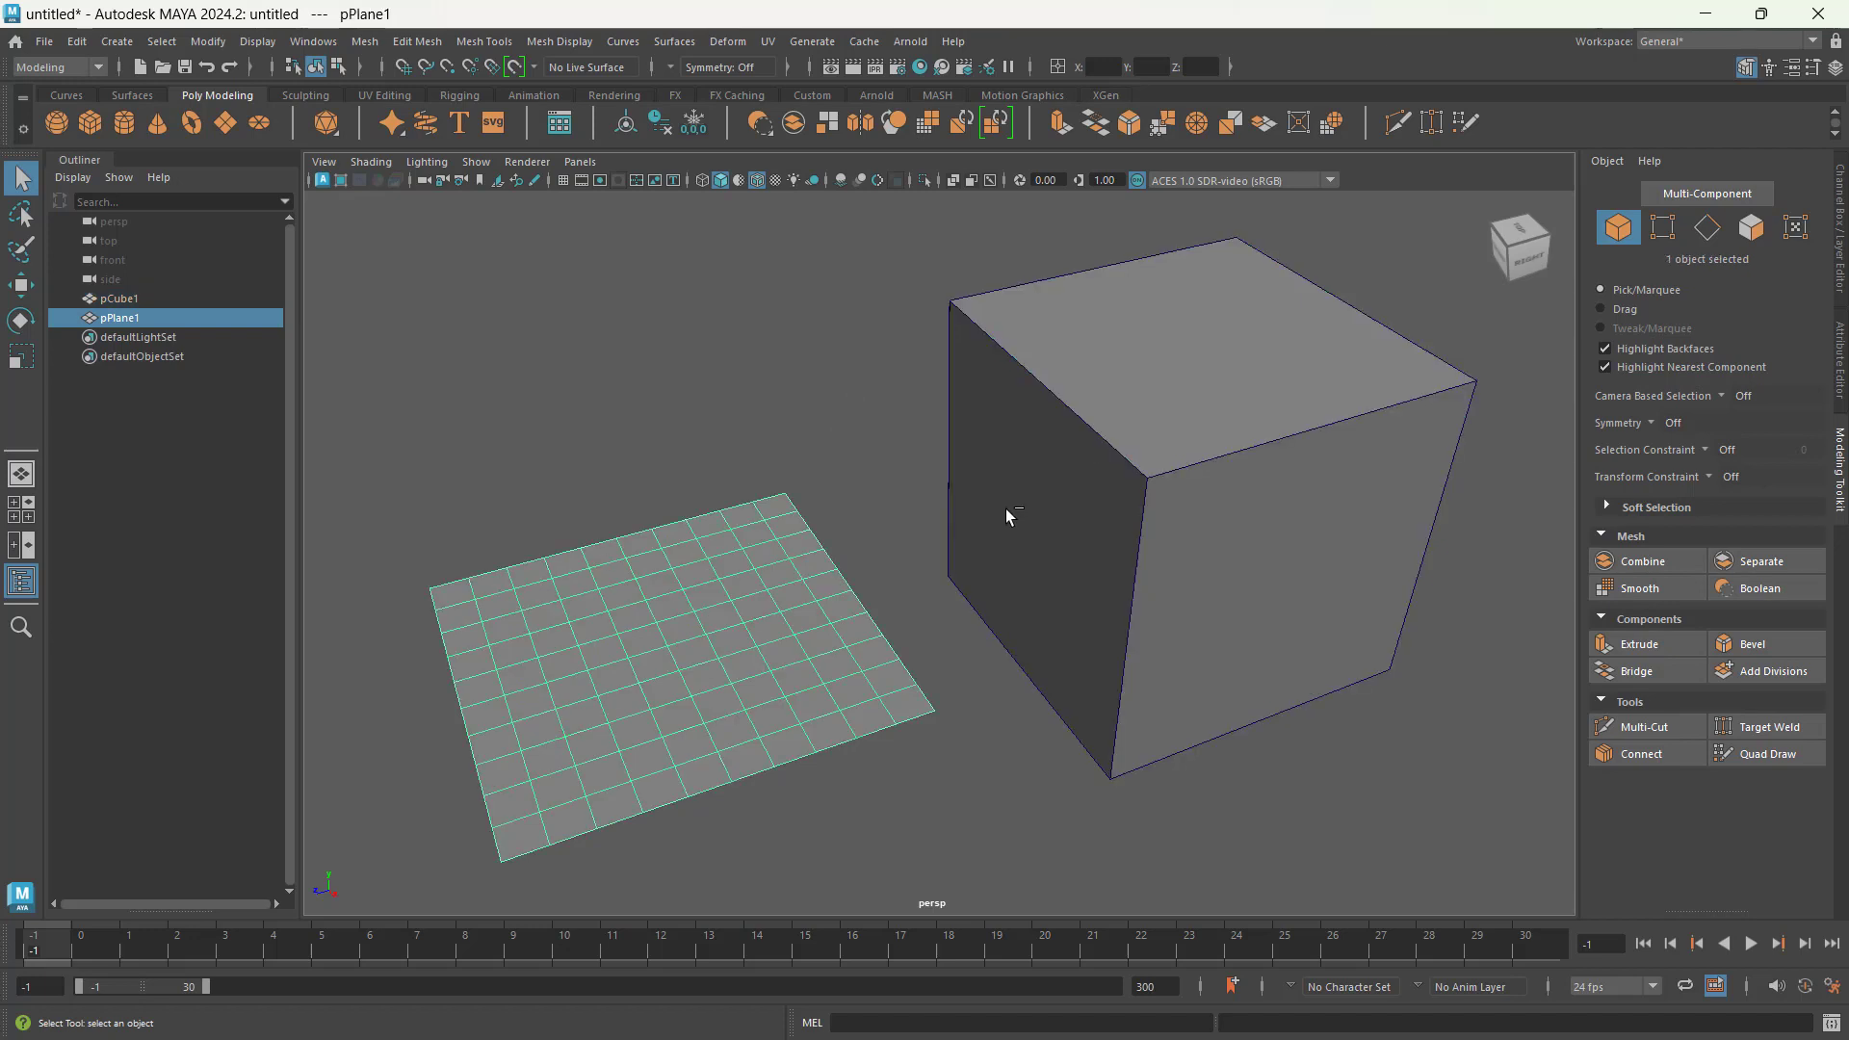
pyautogui.keyDown('ctrl'); pyautogui.click(755, 623); pyautogui.keyUp('ctrl')
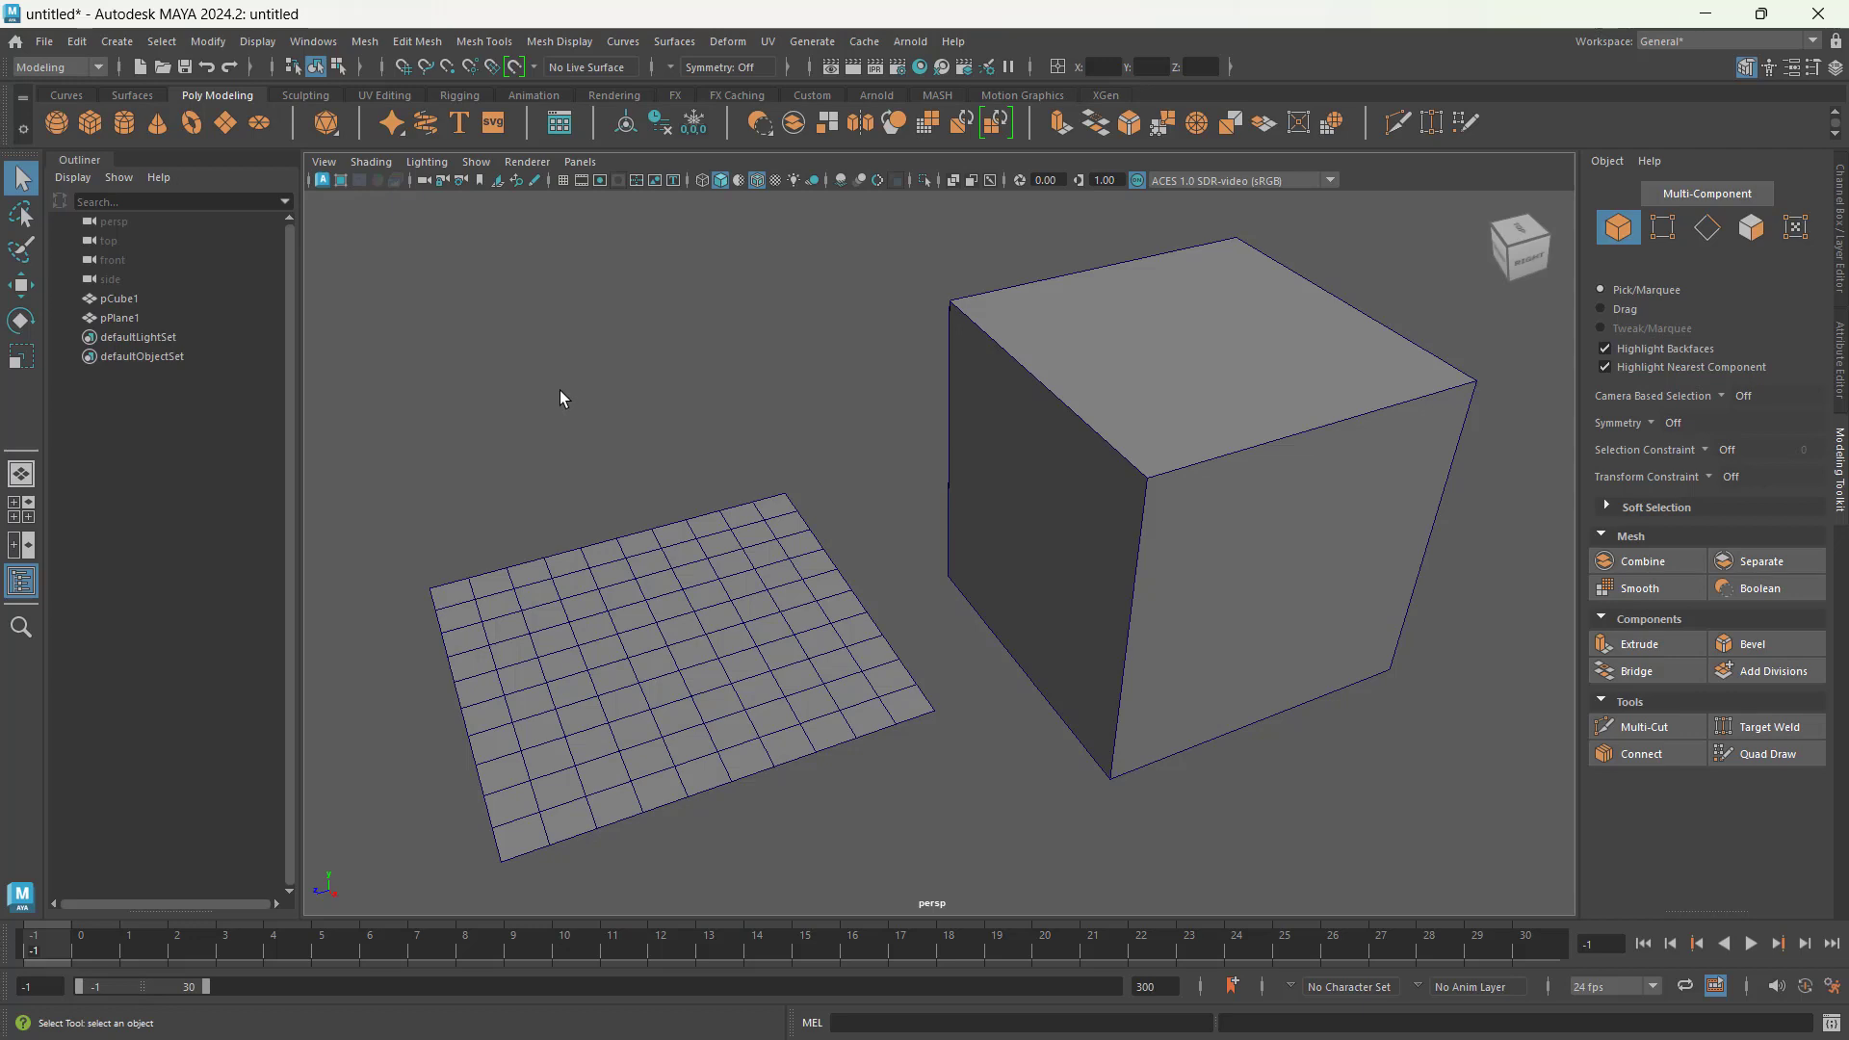
# Step: Select the cube by its name, pCube1, in the scene hierarchy
pyautogui.click(121, 297)
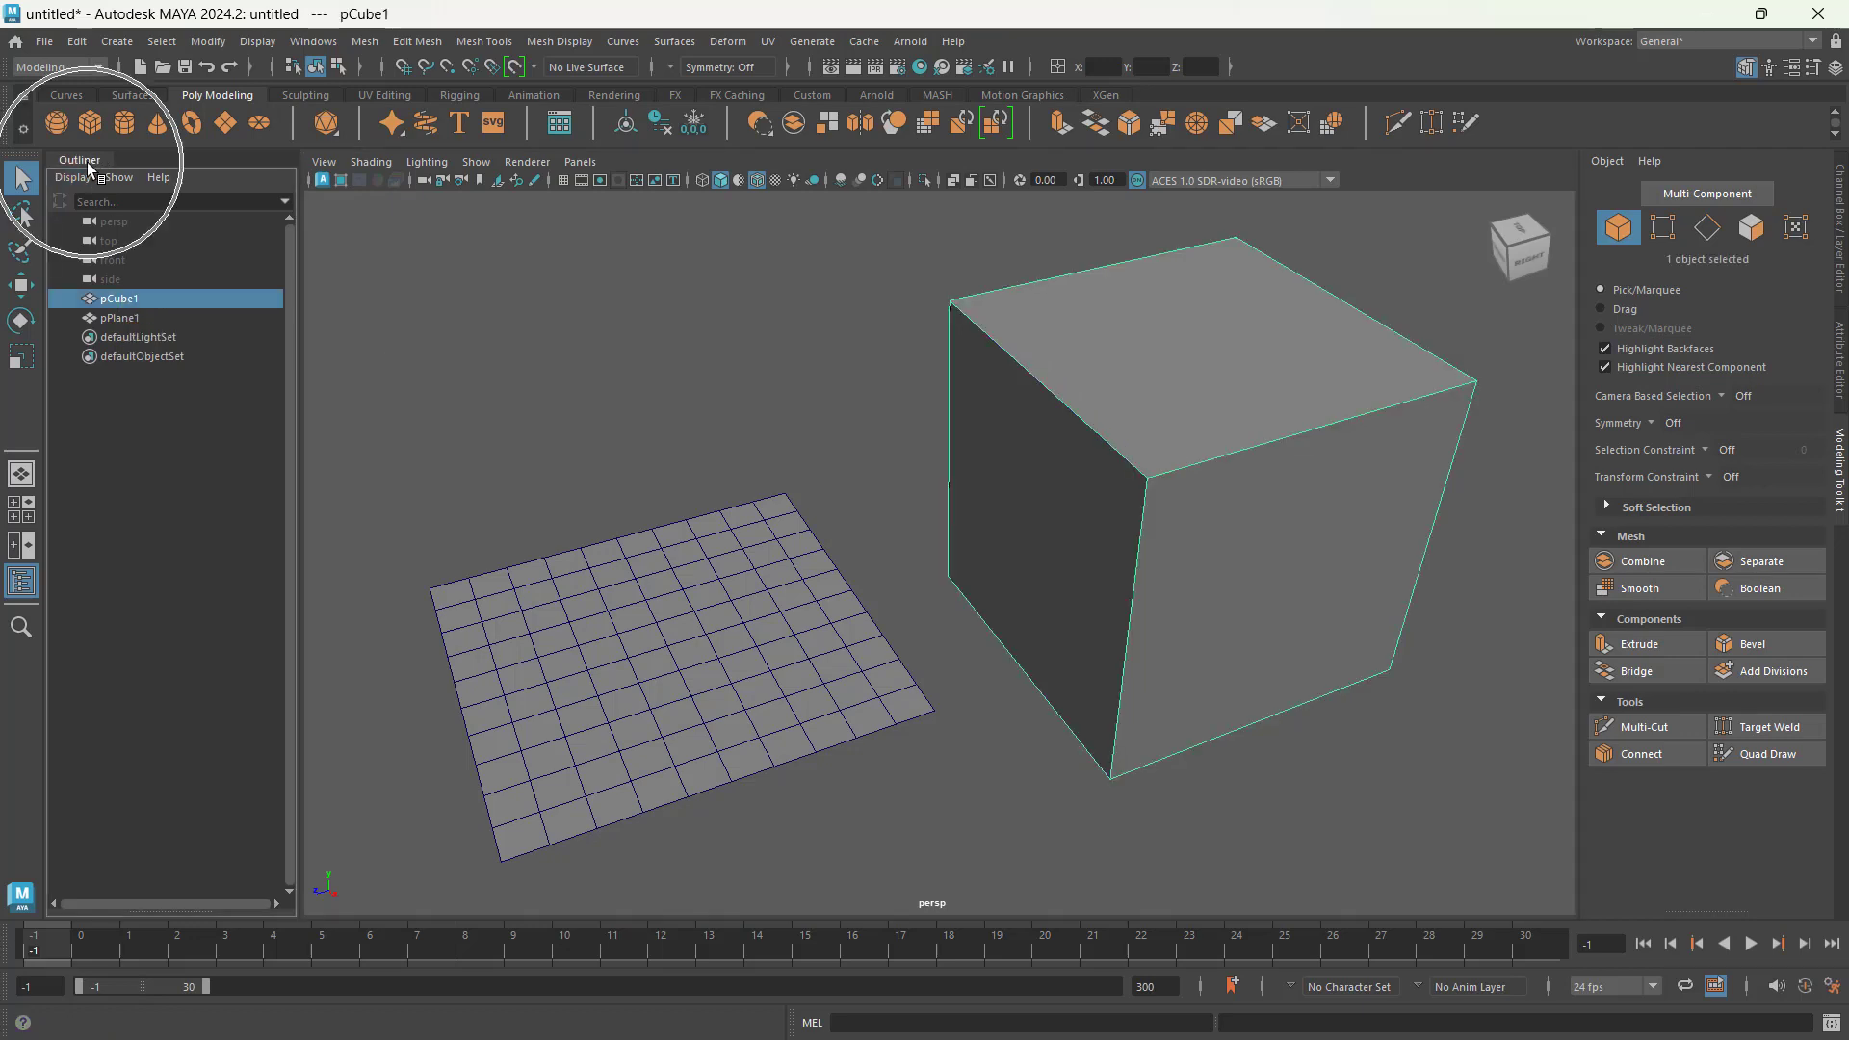
pyautogui.moveTo(128, 320)
pyautogui.mouseDown()
pyautogui.moveTo(132, 301)
pyautogui.moveTo(112, 302)
pyautogui.mouseUp()
pyautogui.click(149, 202)
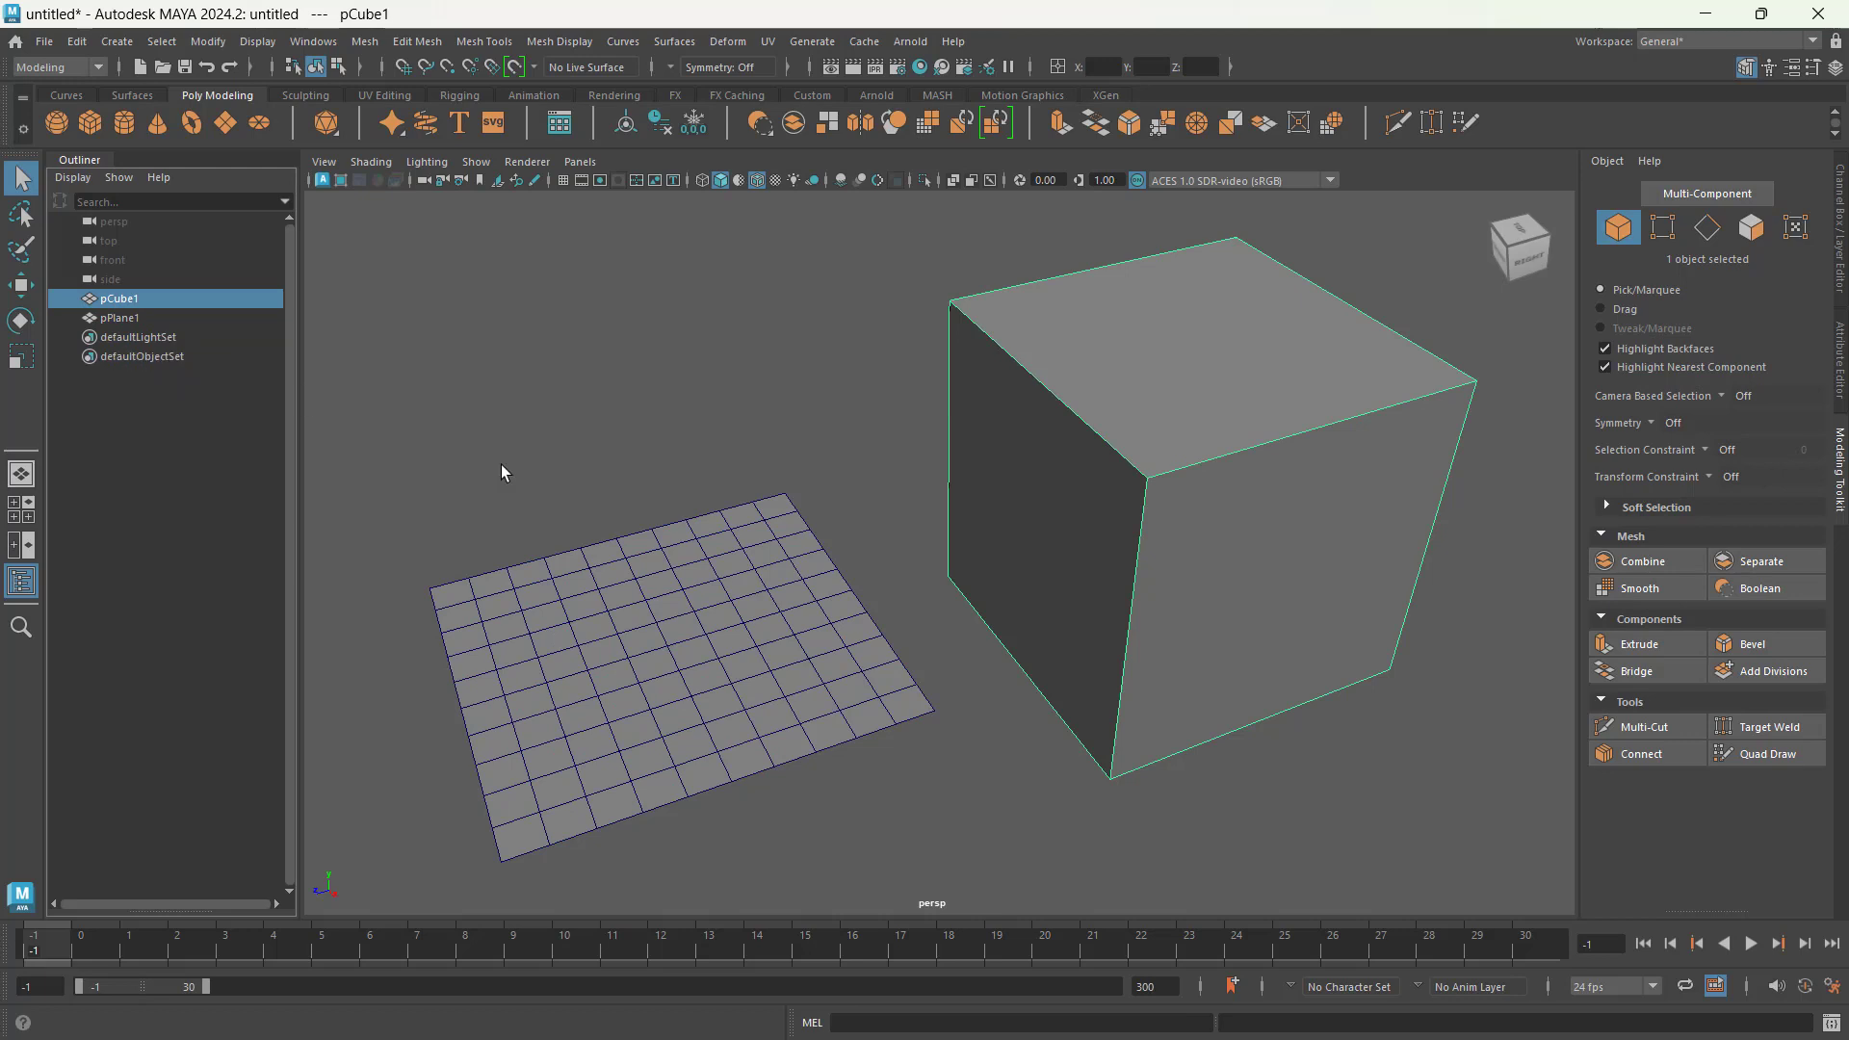
# Step: Alternate the selection between the plane and the cube with marquees and single picks, ending on the plane
pyautogui.moveTo(475, 487); pyautogui.dragTo(628, 630)
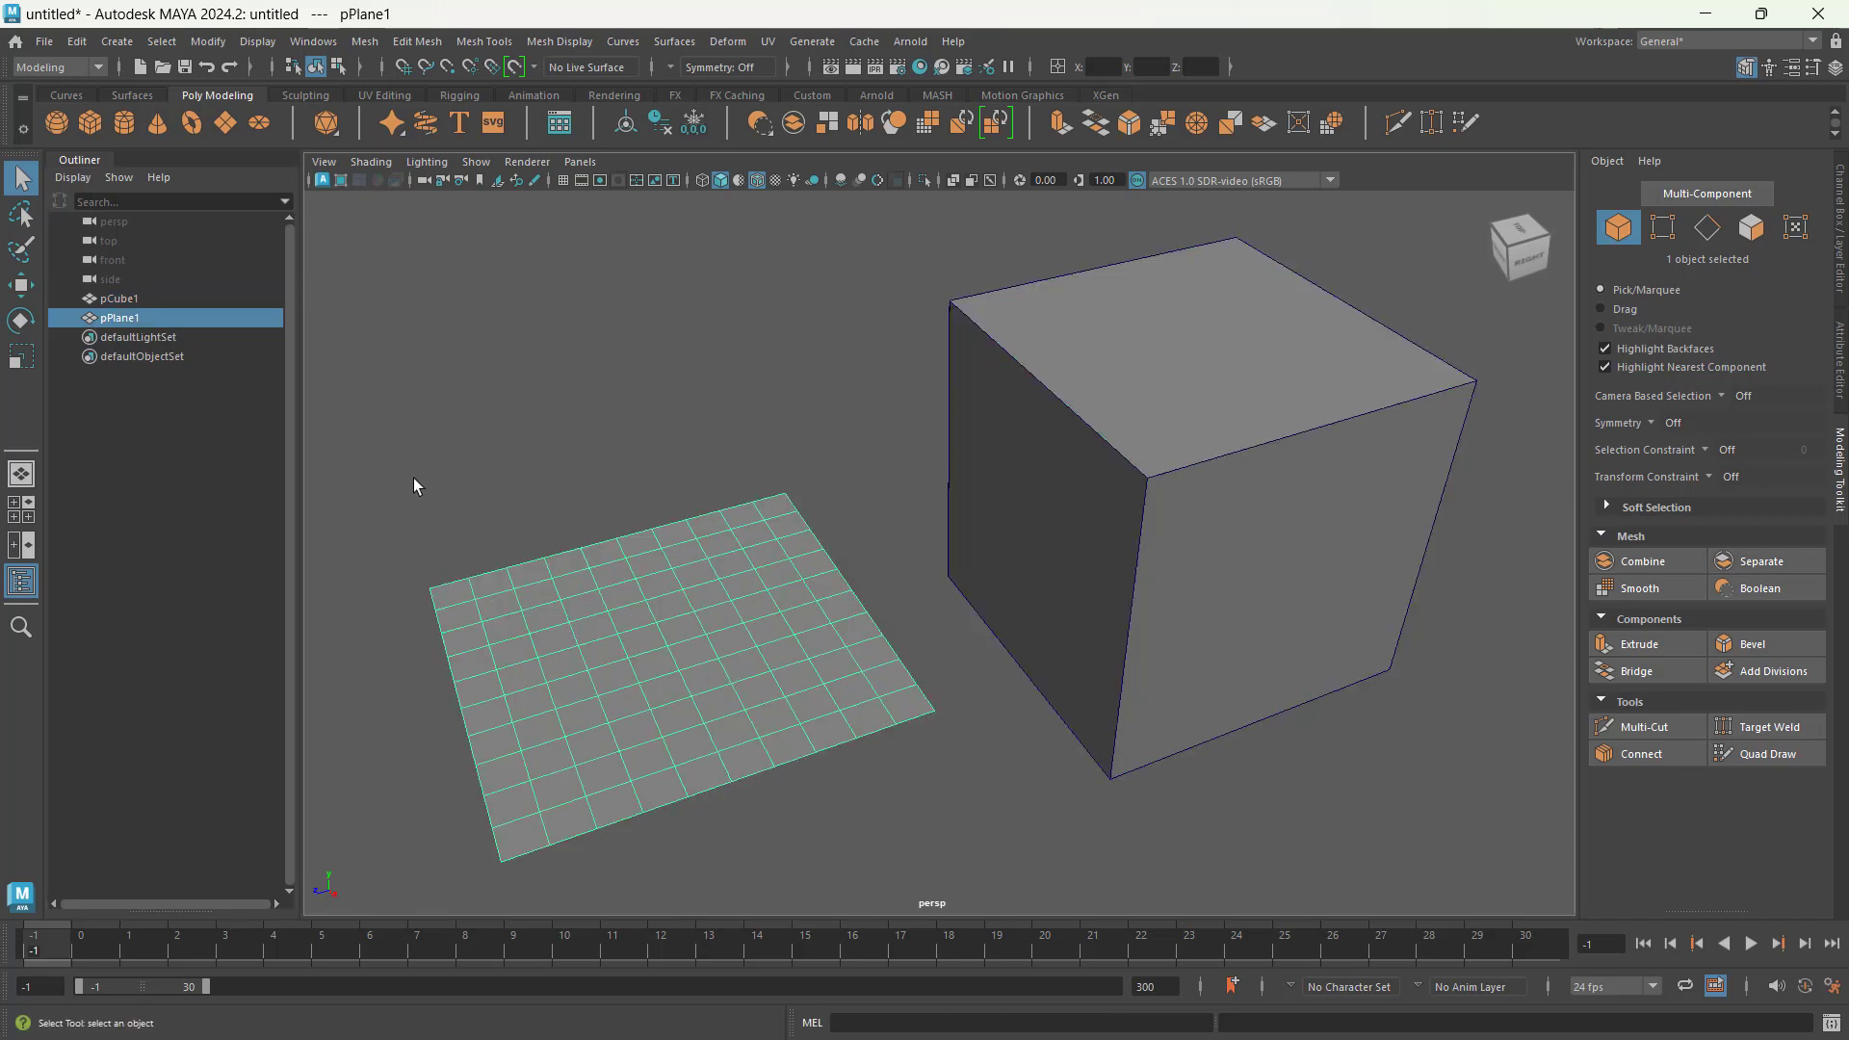
pyautogui.moveTo(747, 354); pyautogui.dragTo(1386, 487)
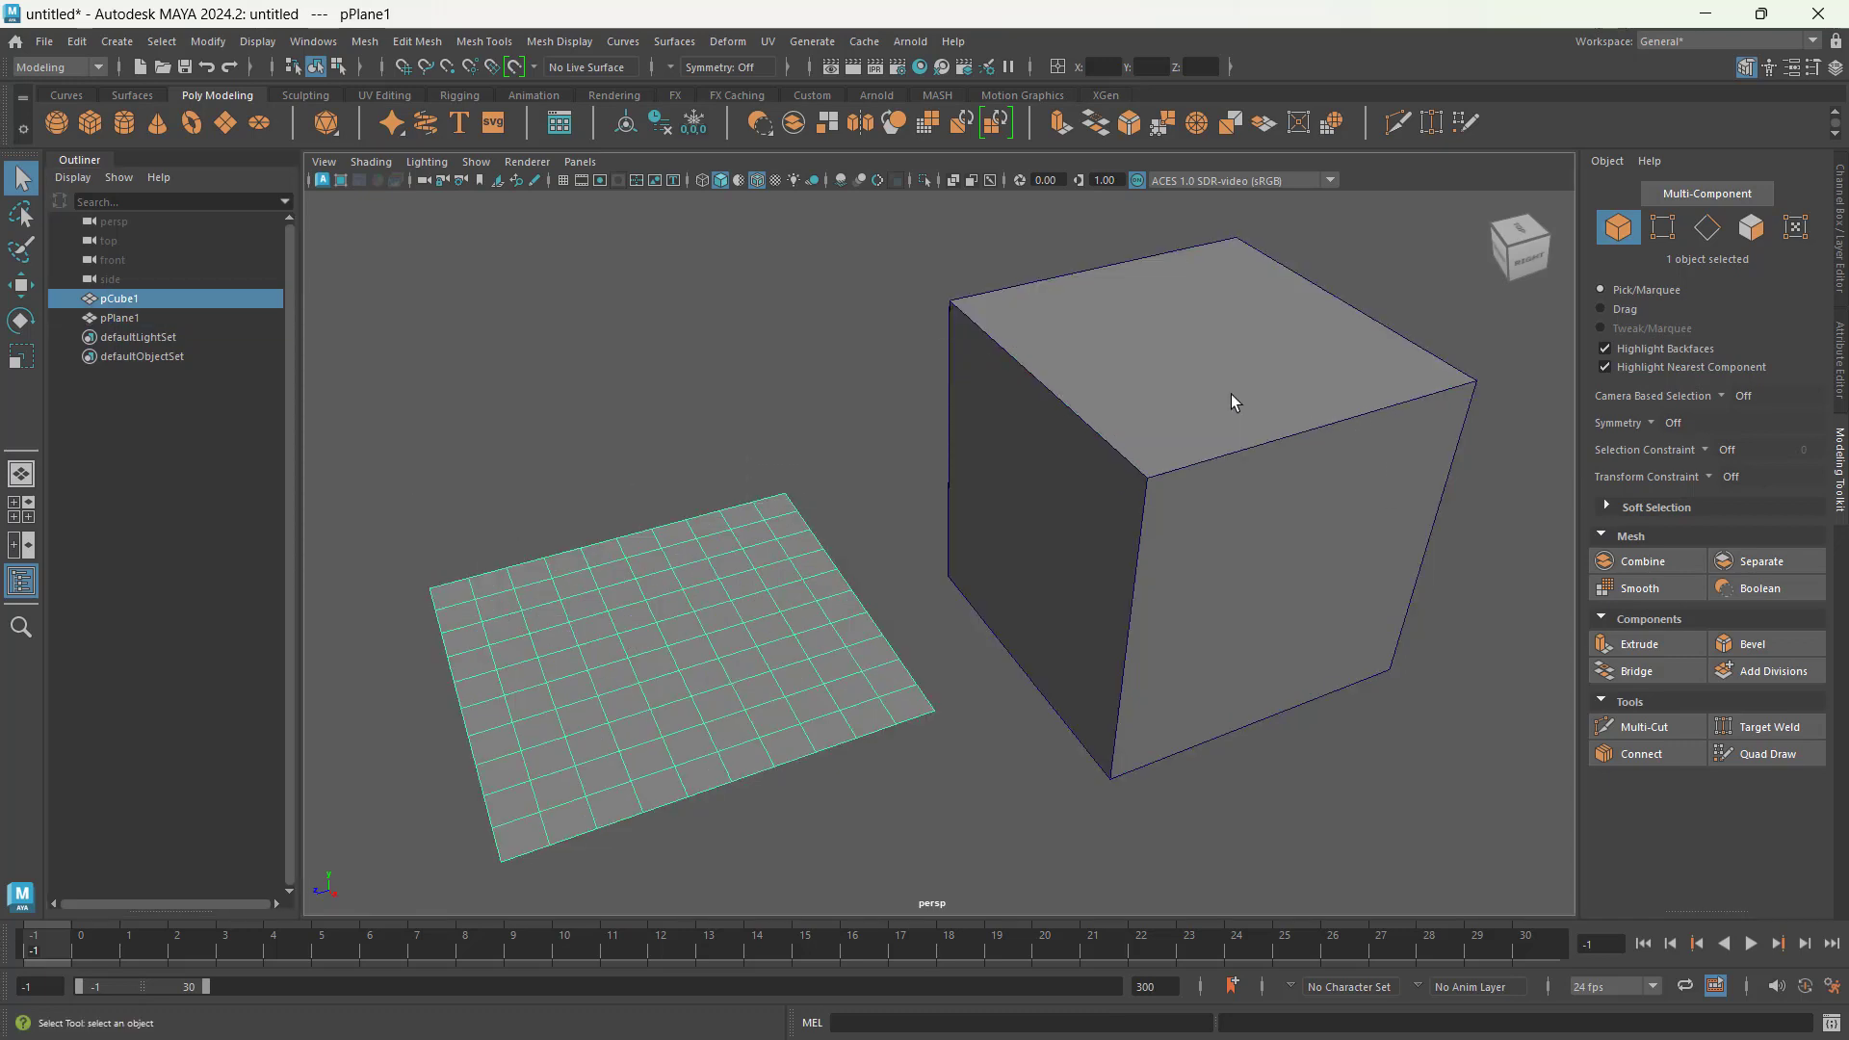
pyautogui.moveTo(636, 473); pyautogui.dragTo(771, 660)
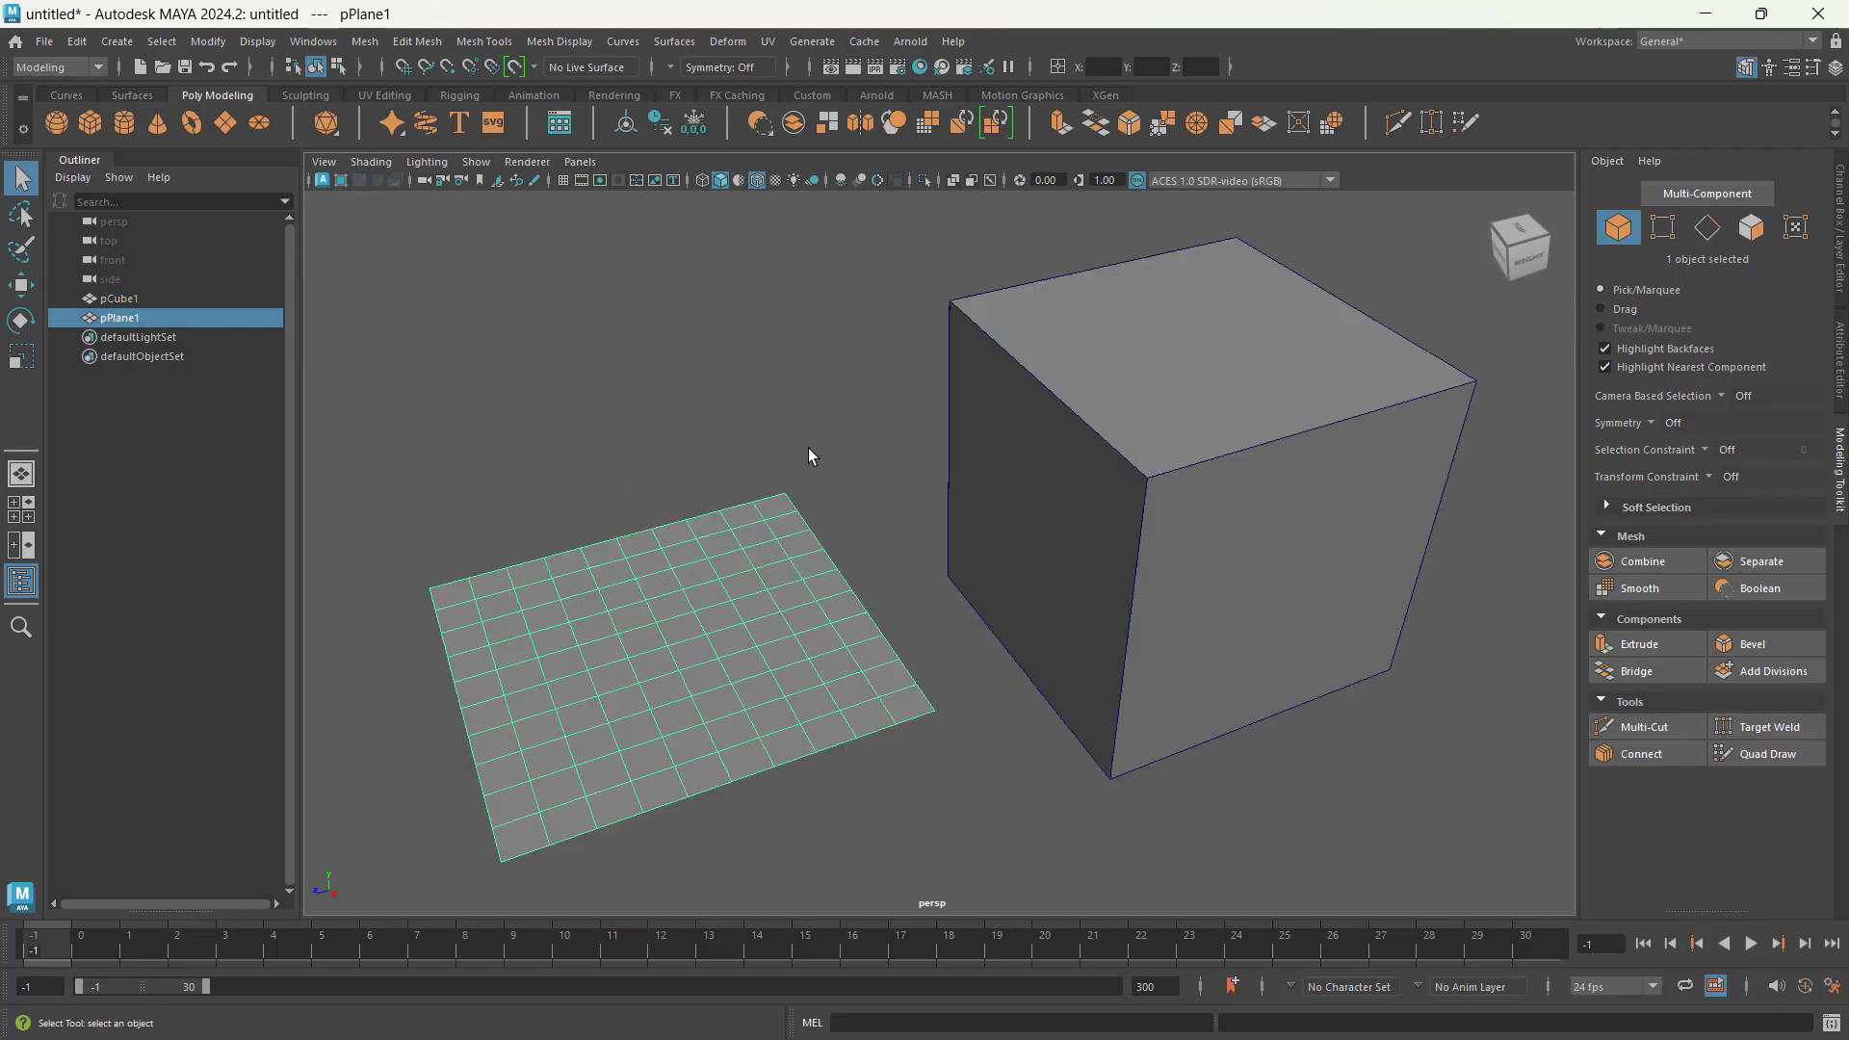
pyautogui.moveTo(909, 354); pyautogui.dragTo(1020, 416)
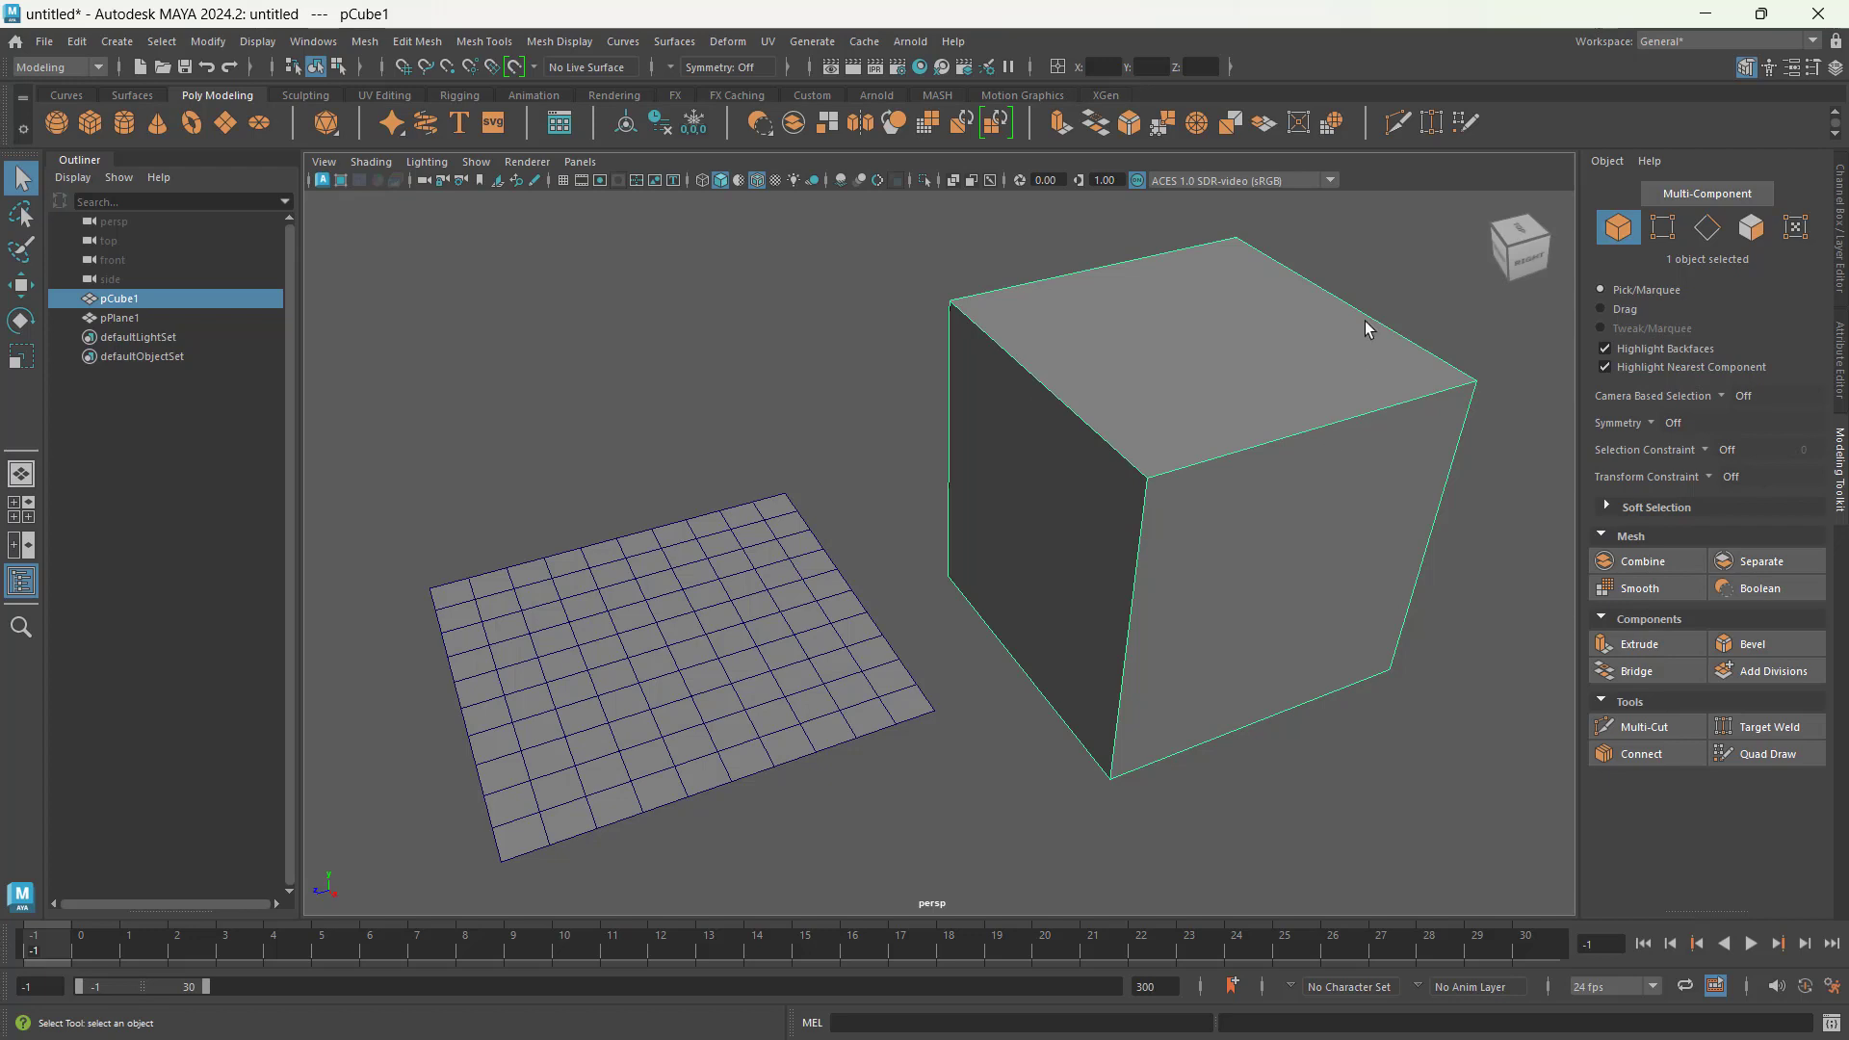
pyautogui.click(566, 635)
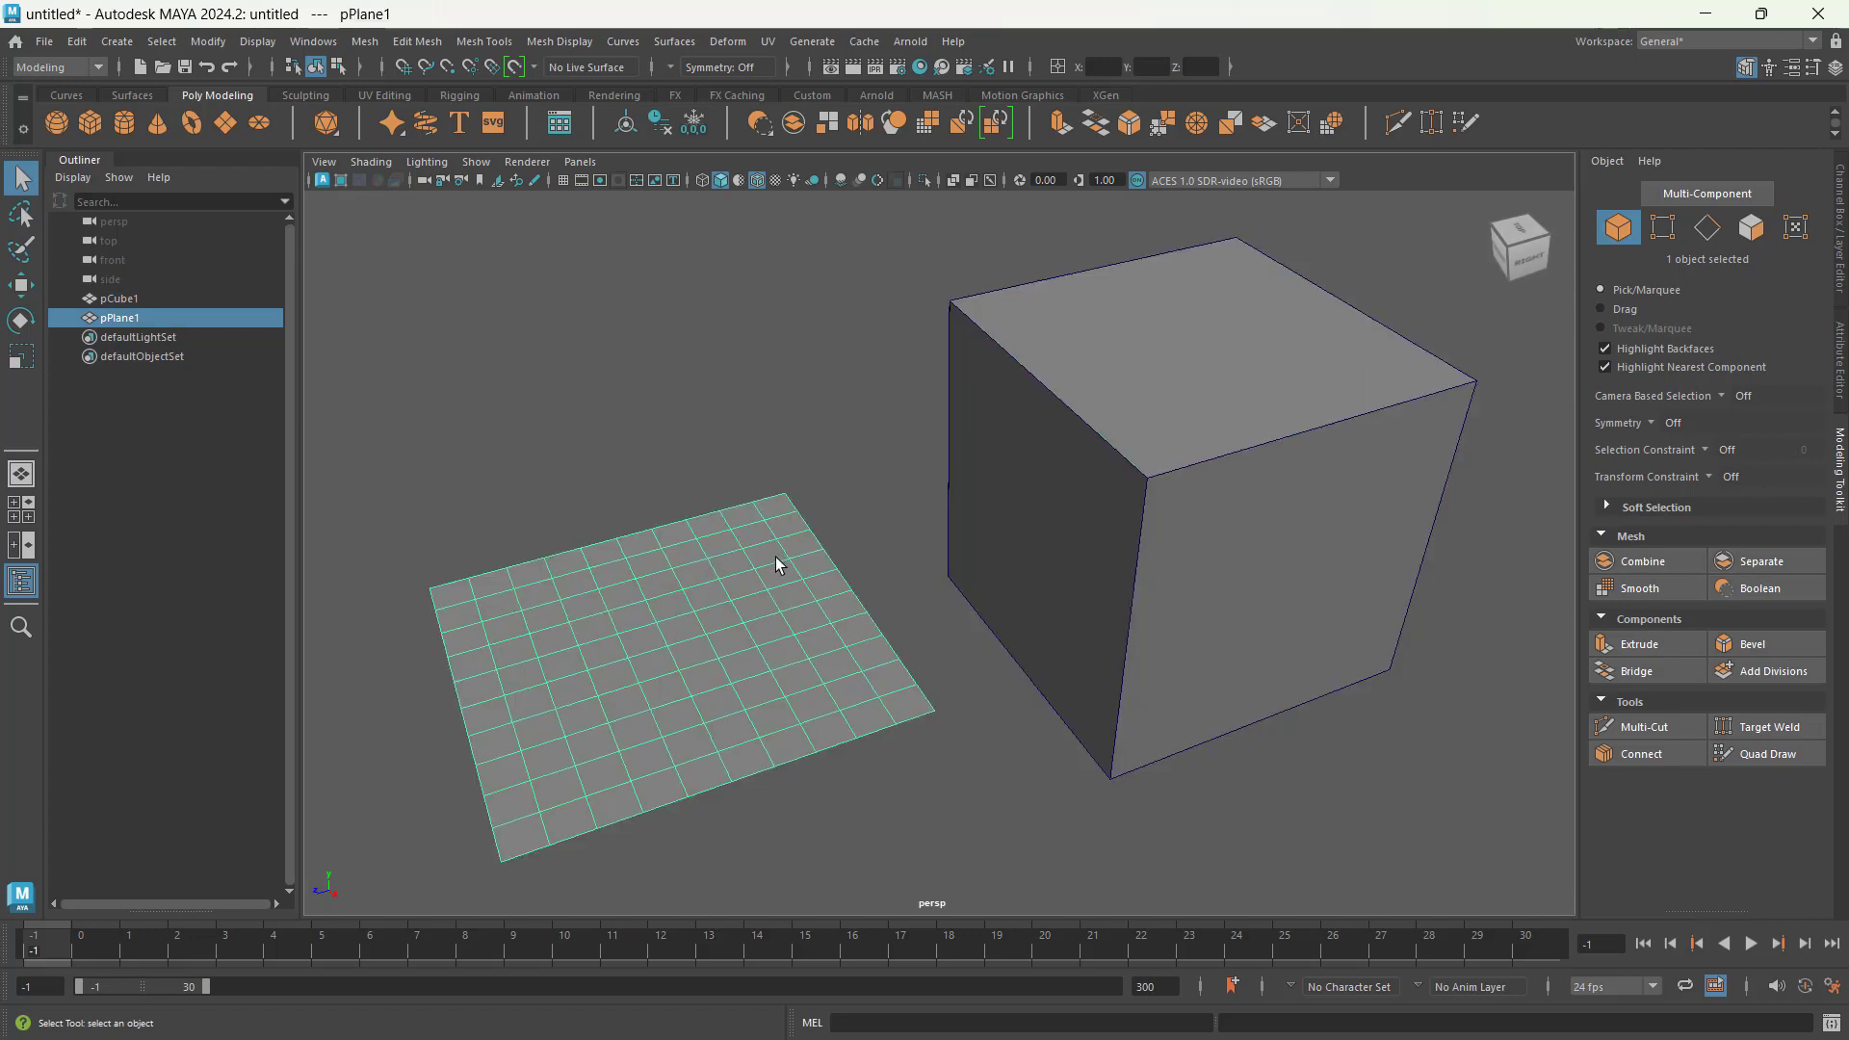
pyautogui.click(1007, 465)
pyautogui.click(576, 652)
# Step: Toggle the Modeling Toolkit off and back on, and inspect its object selection mode
pyautogui.click(1748, 67)
pyautogui.click(1748, 67)
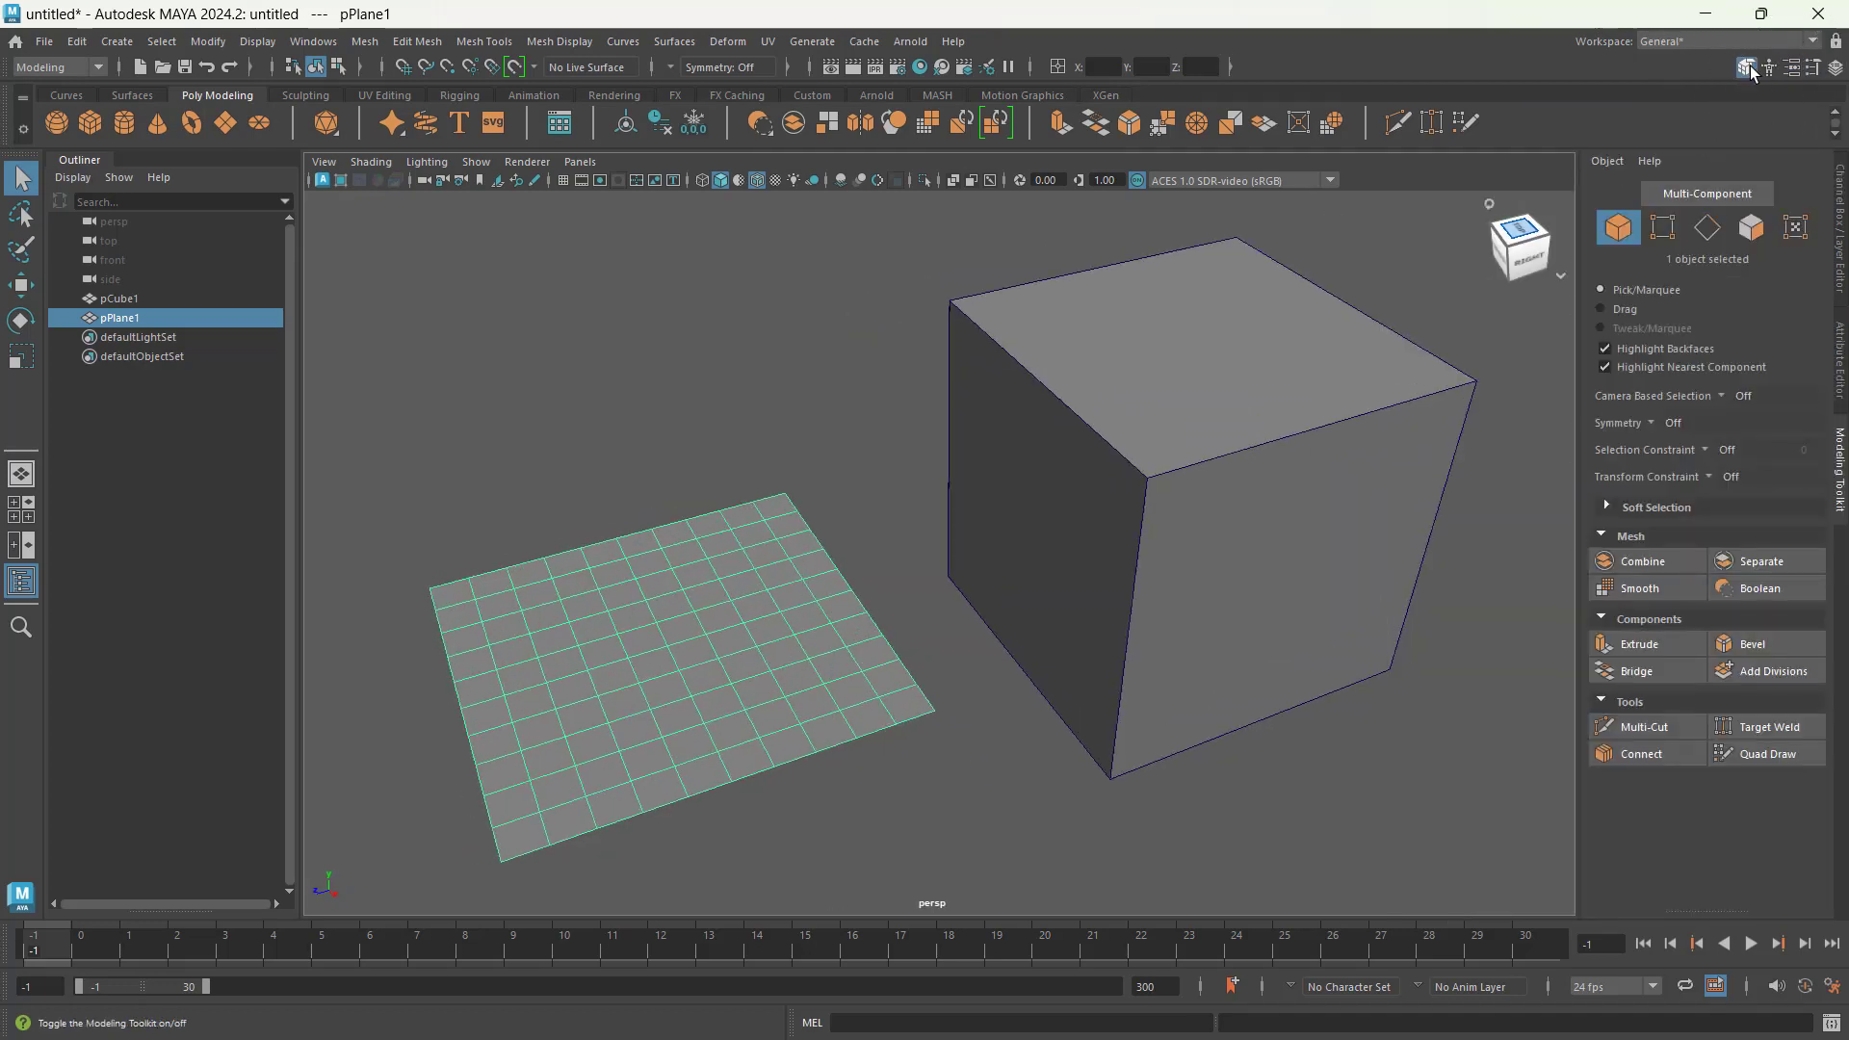
pyautogui.press('ctrl')
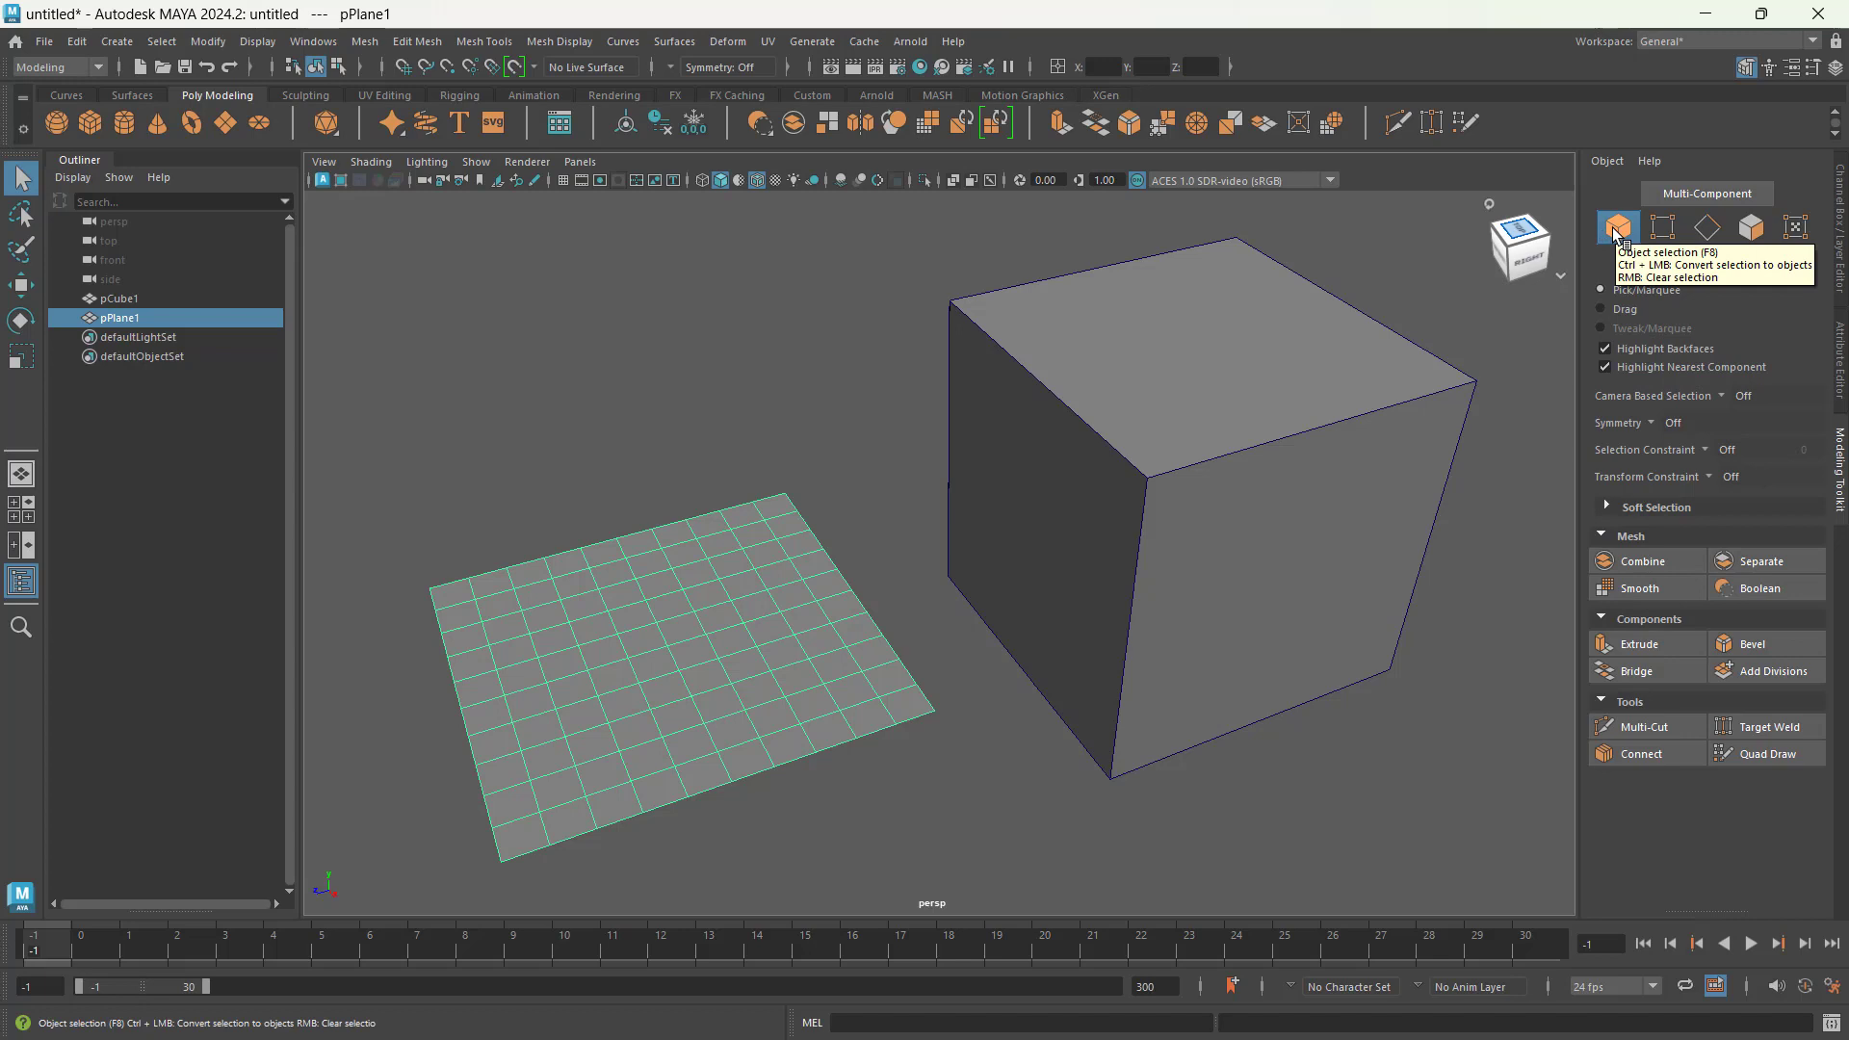
# Step: Enable multi-component selection, then select the plane's near corner vertex followed by three vertices of the cube
pyautogui.click(1667, 236)
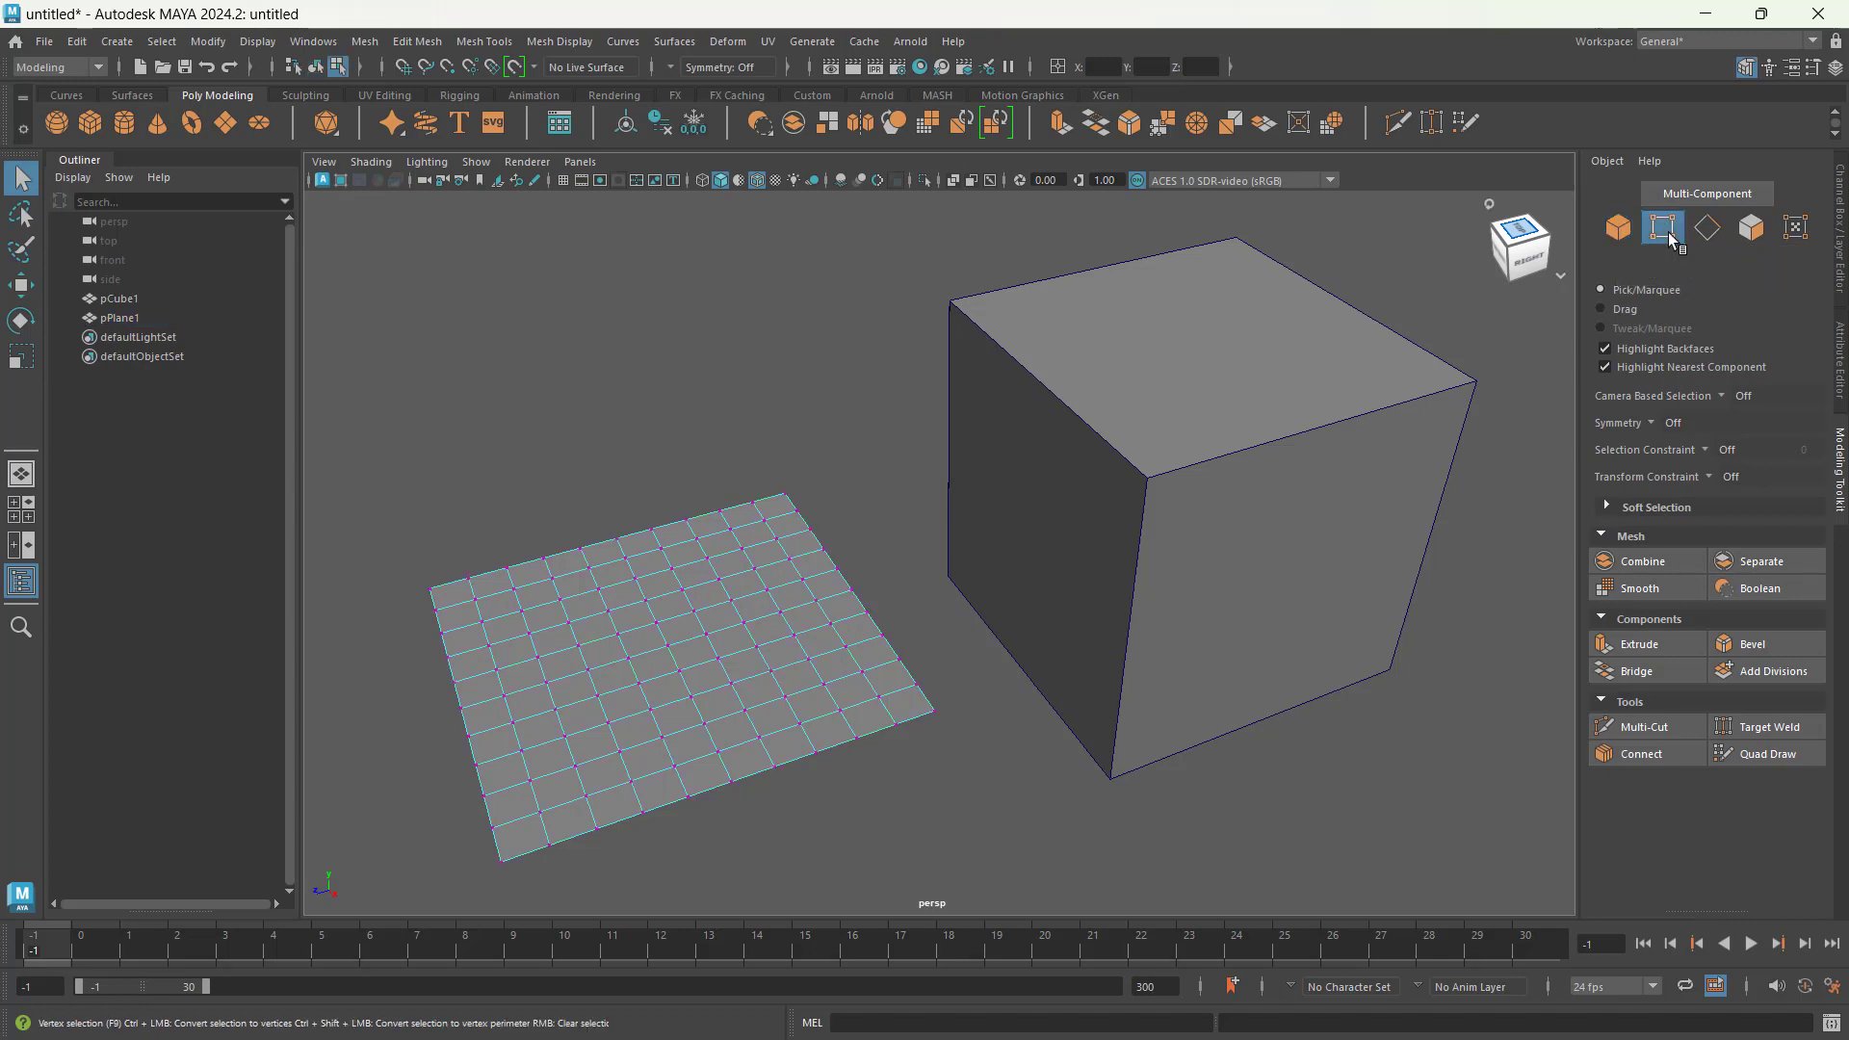
pyautogui.click(1723, 191)
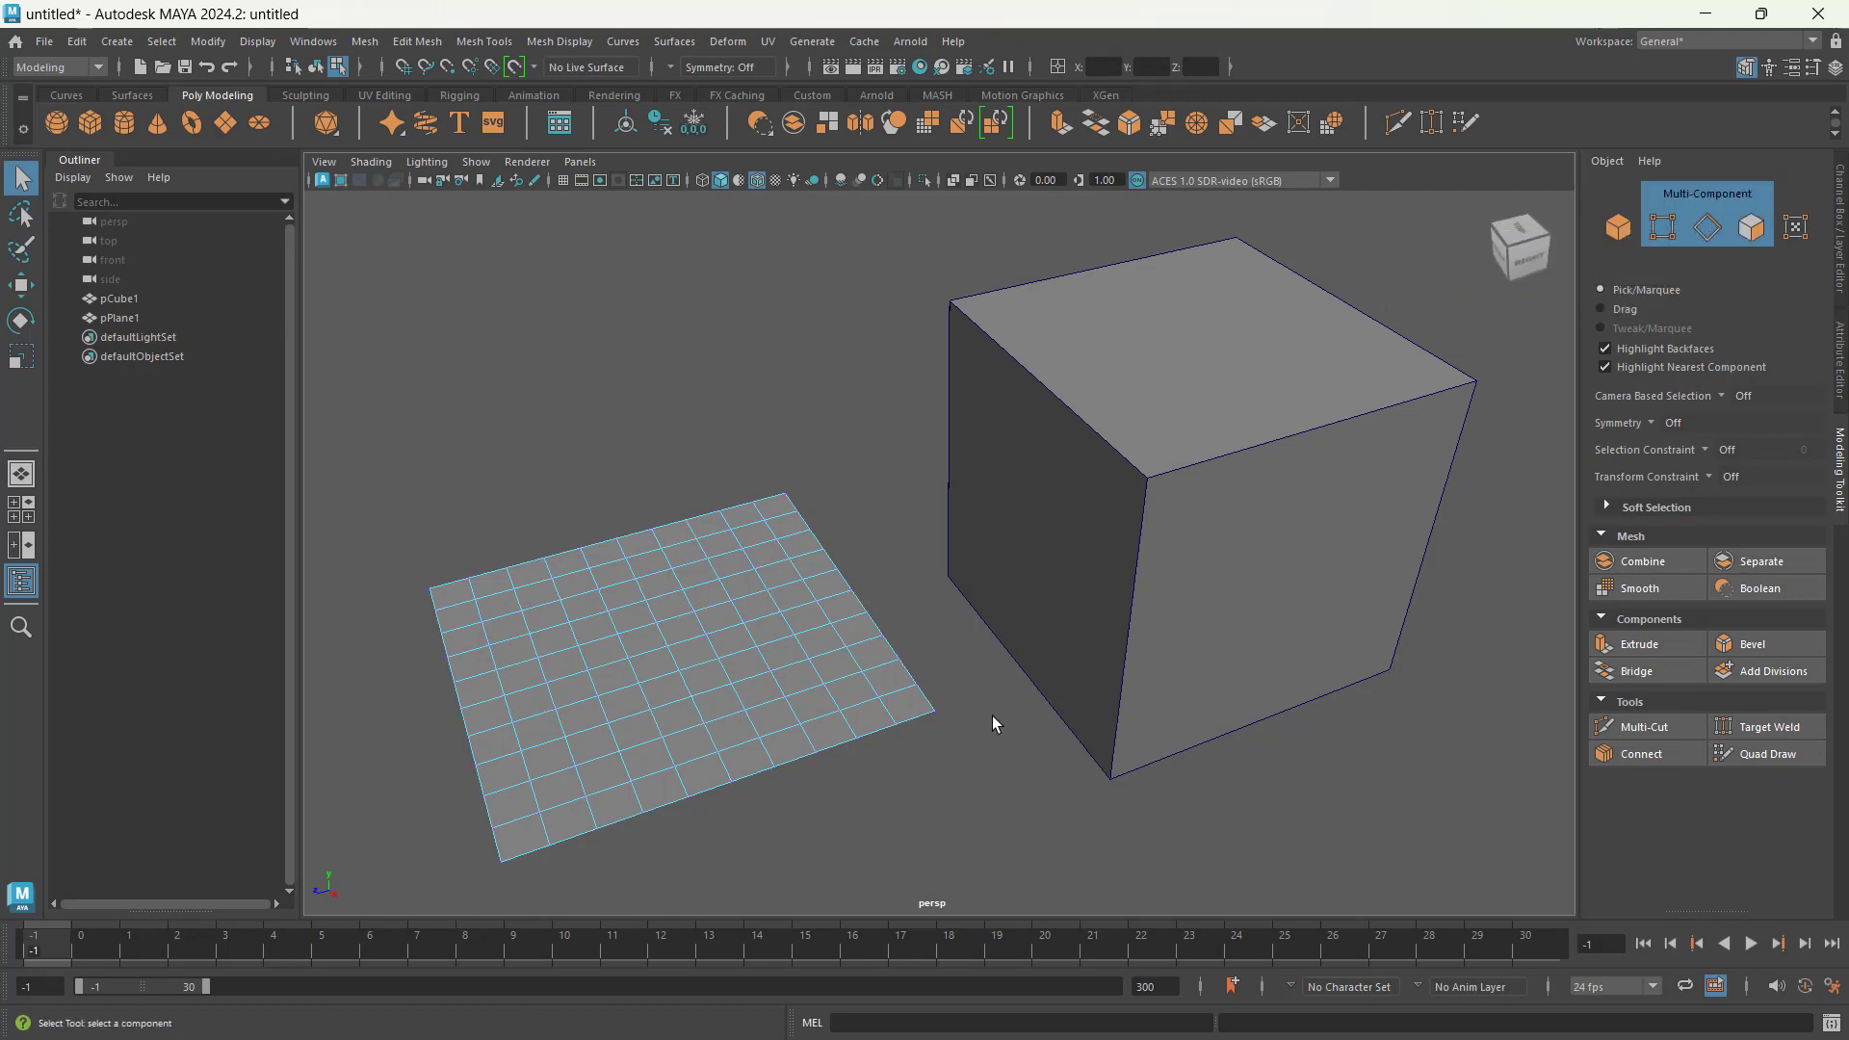
pyautogui.moveTo(921, 735); pyautogui.dragTo(921, 737)
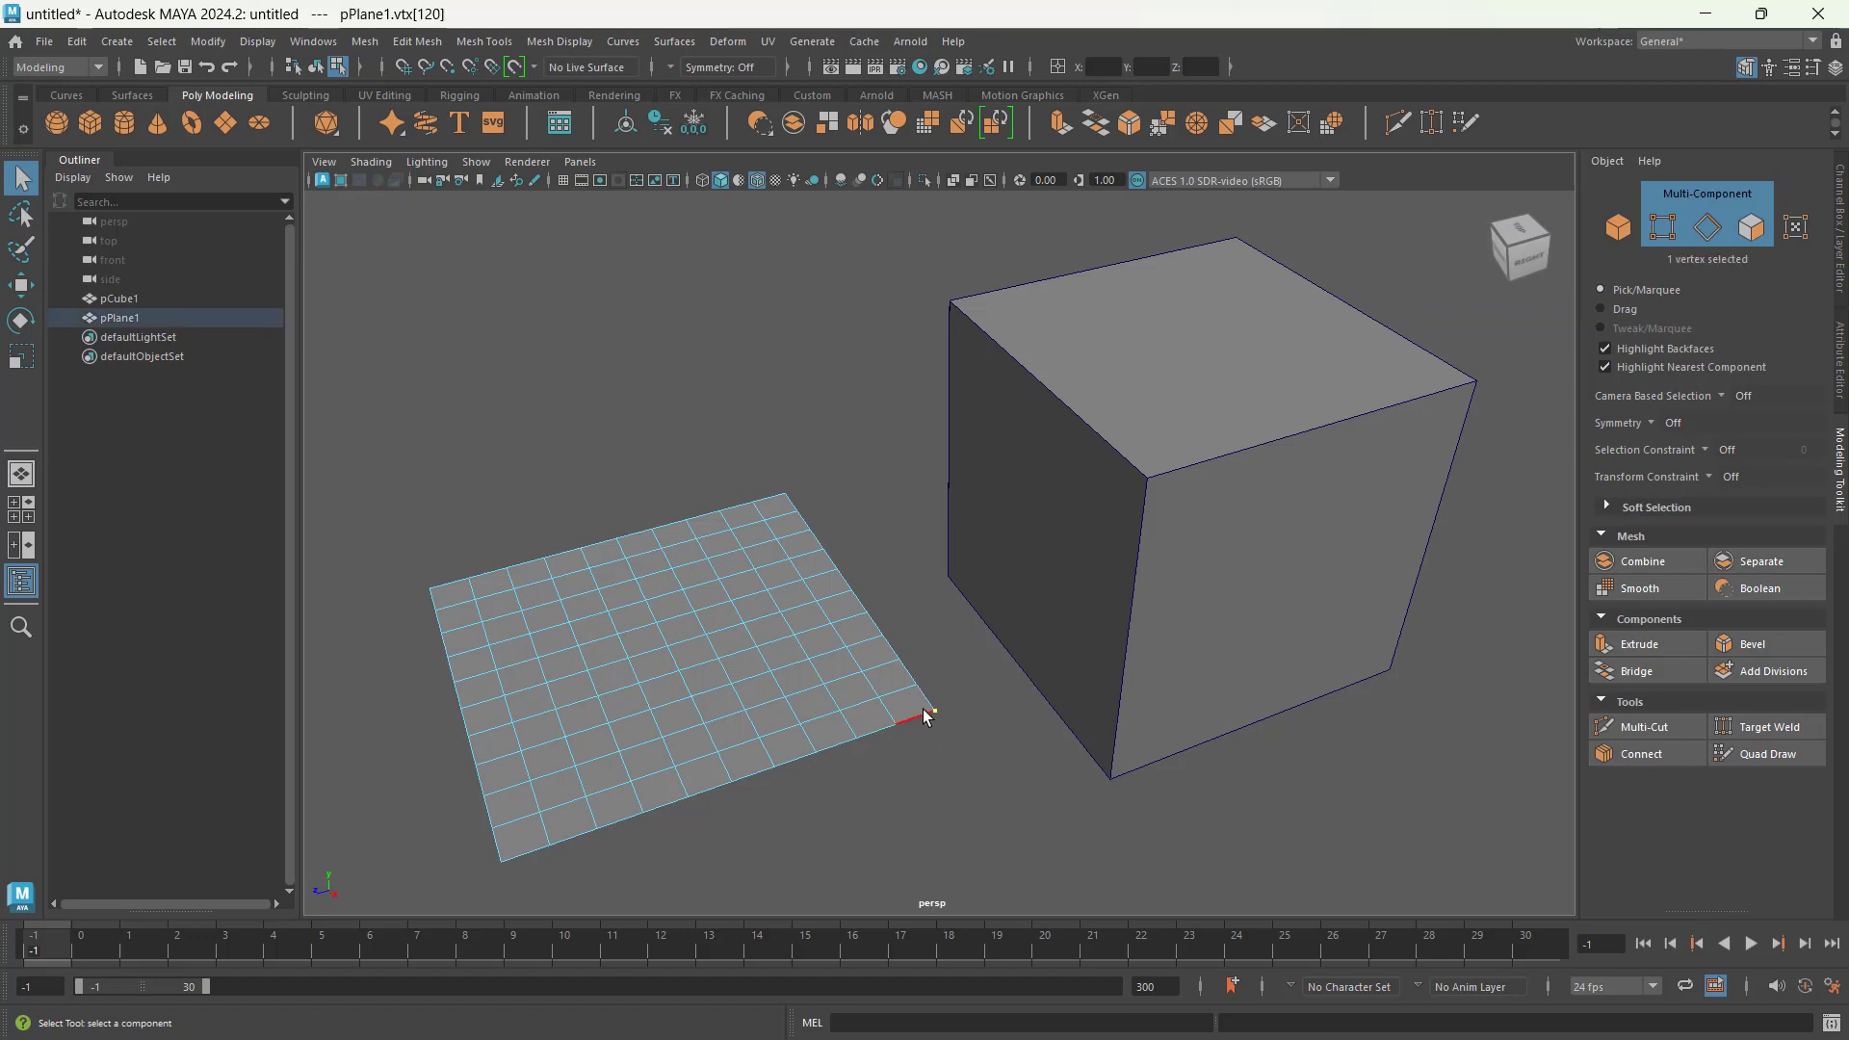
pyautogui.moveTo(1097, 797); pyautogui.dragTo(1177, 734)
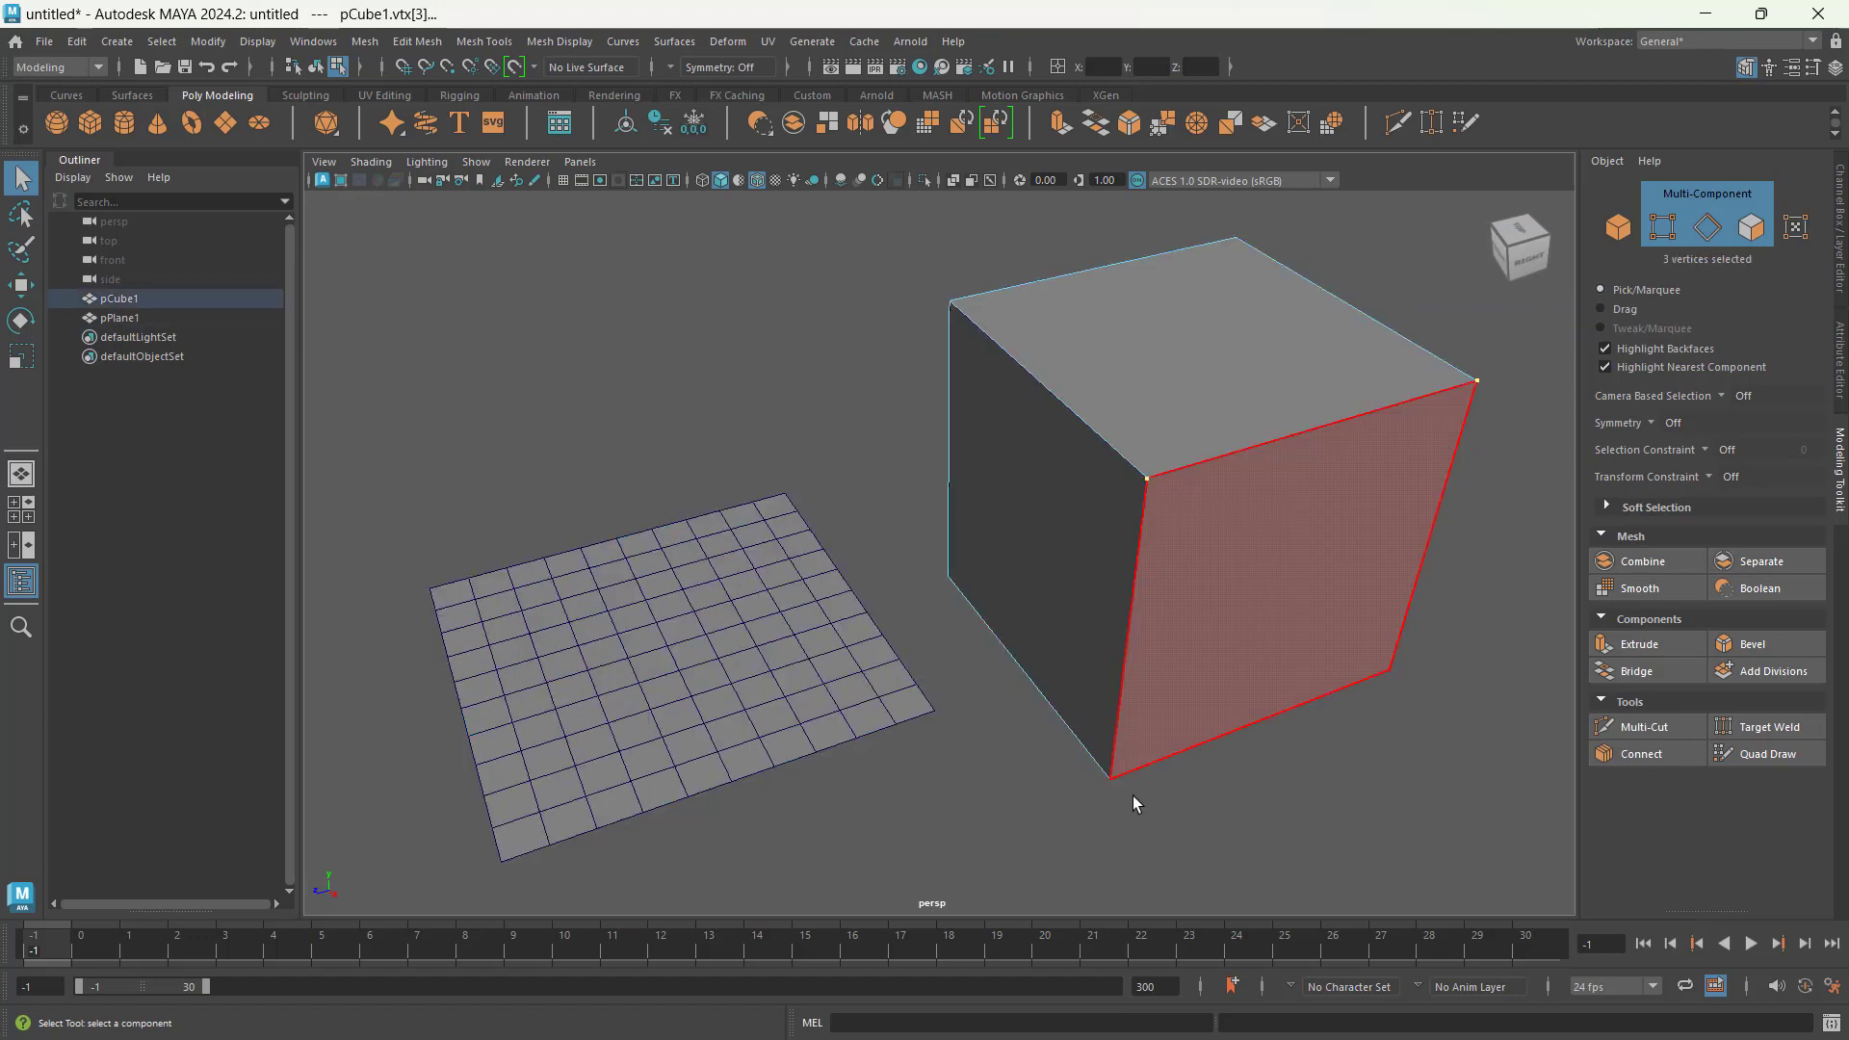
# Step: Turn off multi-component selection, switch to vertex selection and select only the cube's upper corner vertex farthest from the plane
pyautogui.click(1704, 198)
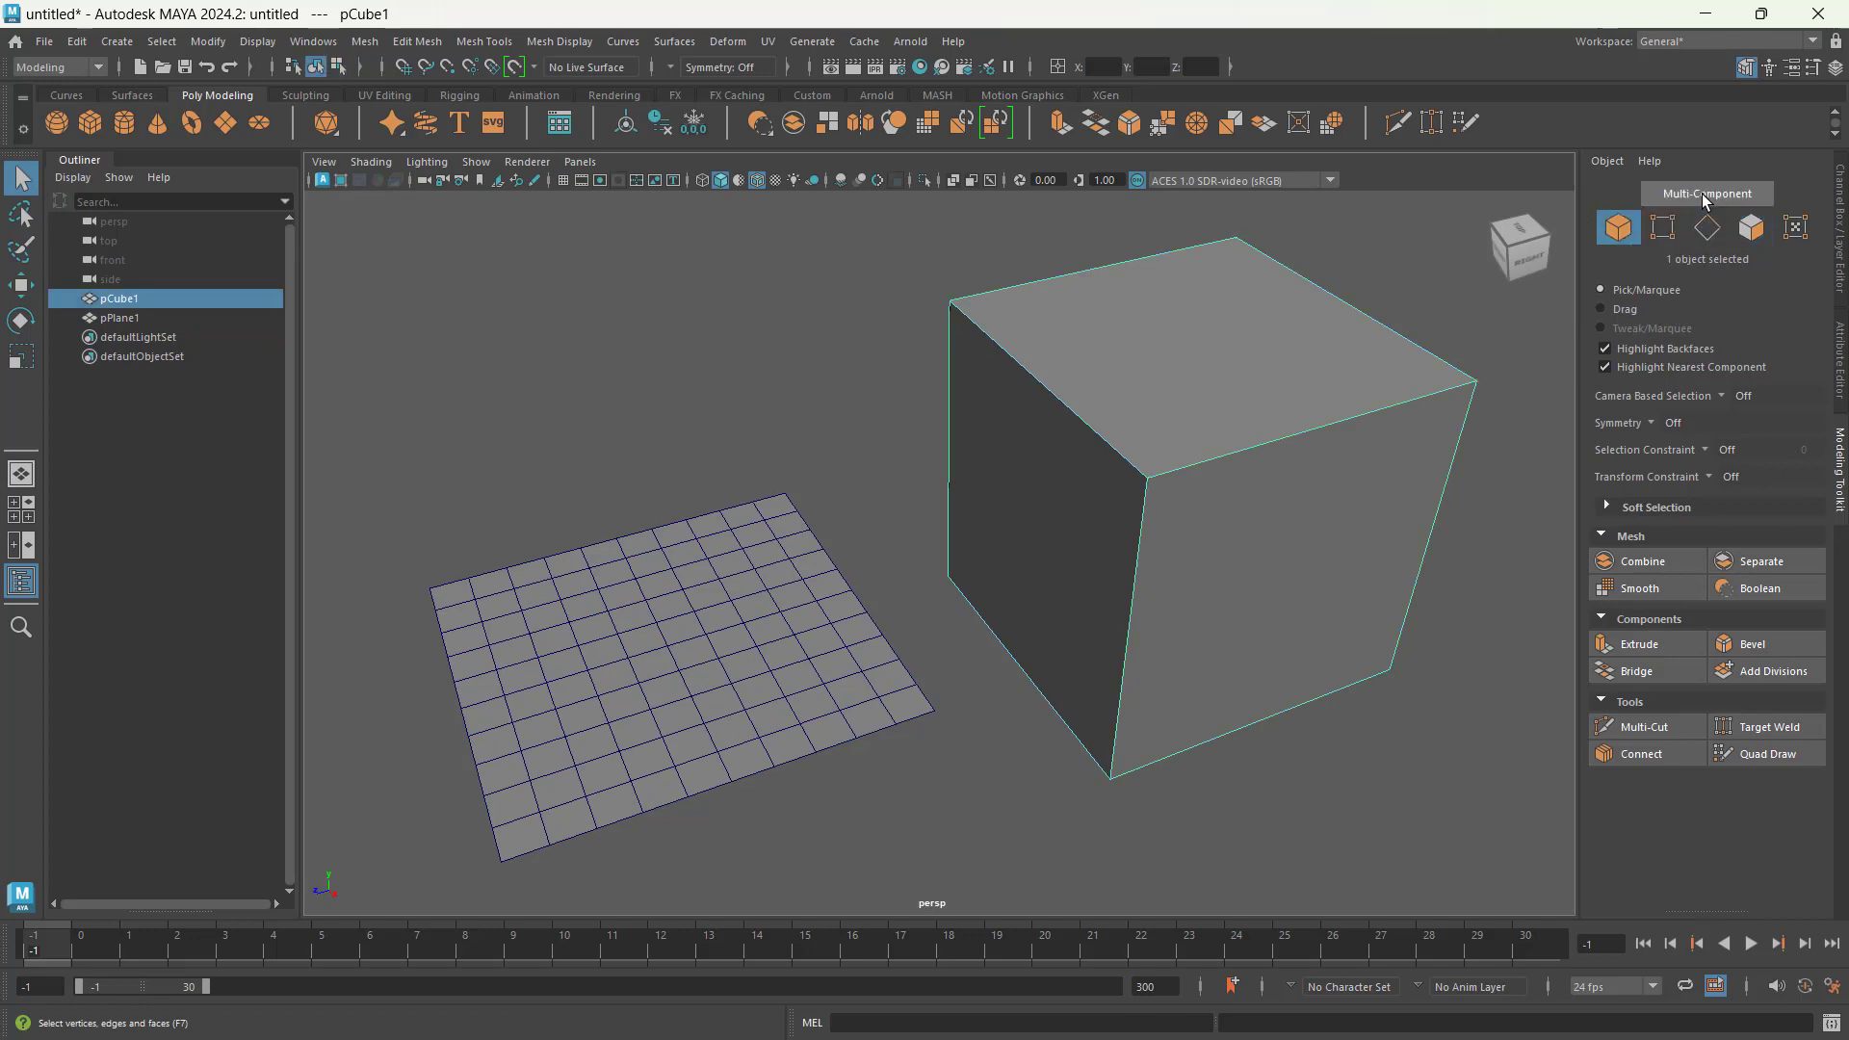
pyautogui.click(1673, 238)
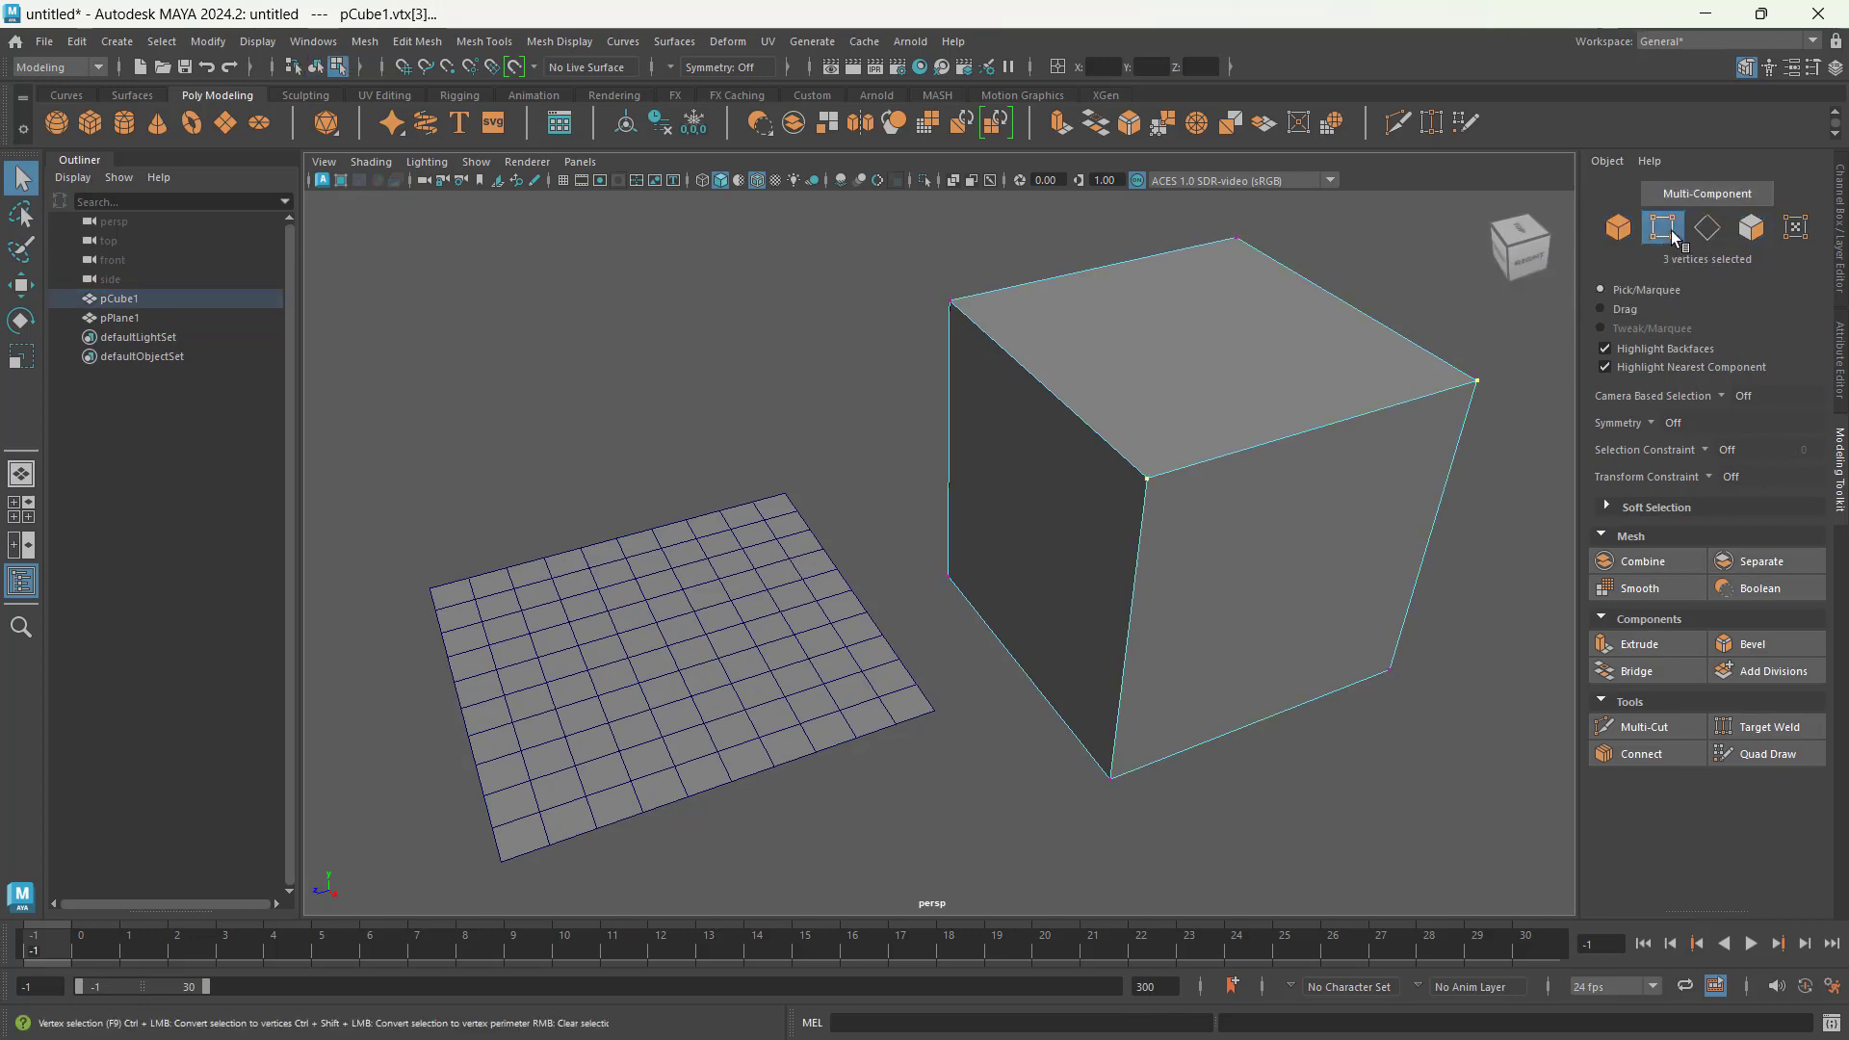
pyautogui.moveTo(1499, 349); pyautogui.dragTo(1441, 439)
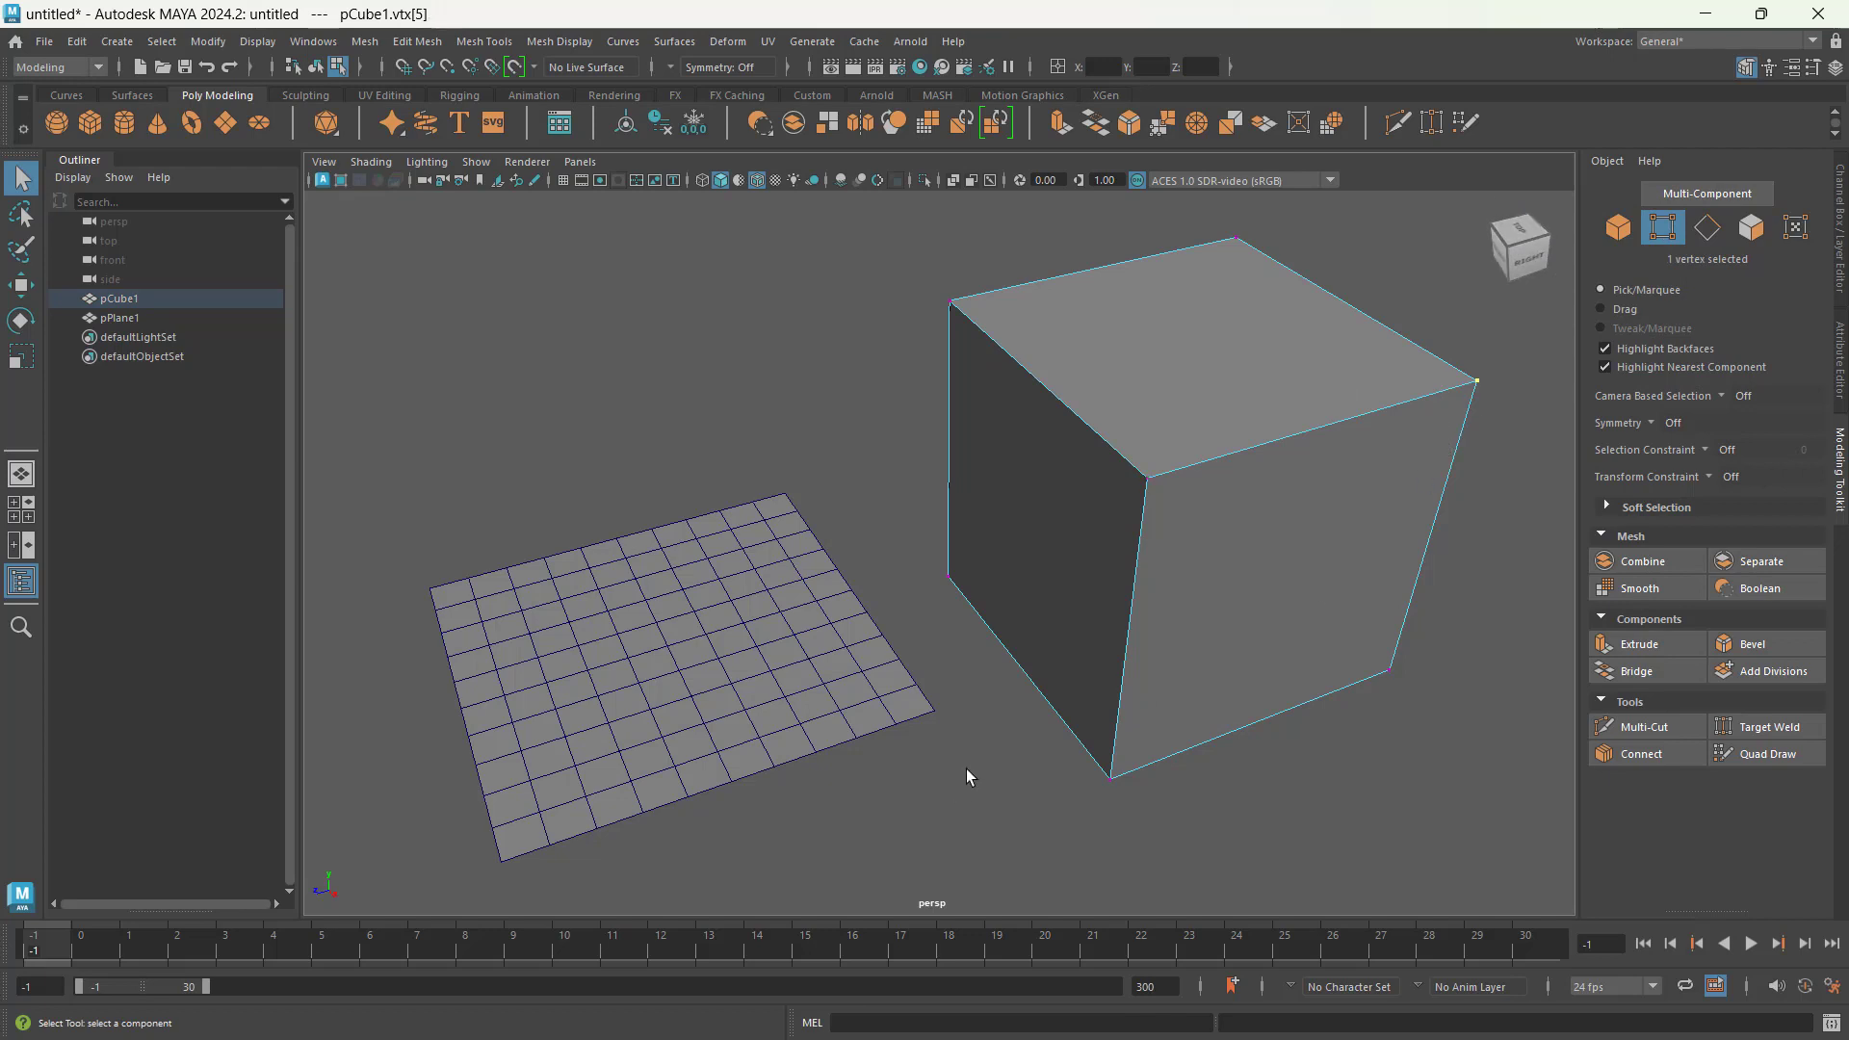
# Step: Try moving the cube's selected upper corner vertex about -2.58 units along the X axis, then undo the move
pyautogui.keyDown('alt'); pyautogui.moveTo(1036, 661); pyautogui.dragTo(1136, 650); pyautogui.keyUp('alt')
pyautogui.moveTo(1280, 287); pyautogui.dragTo(1221, 416)
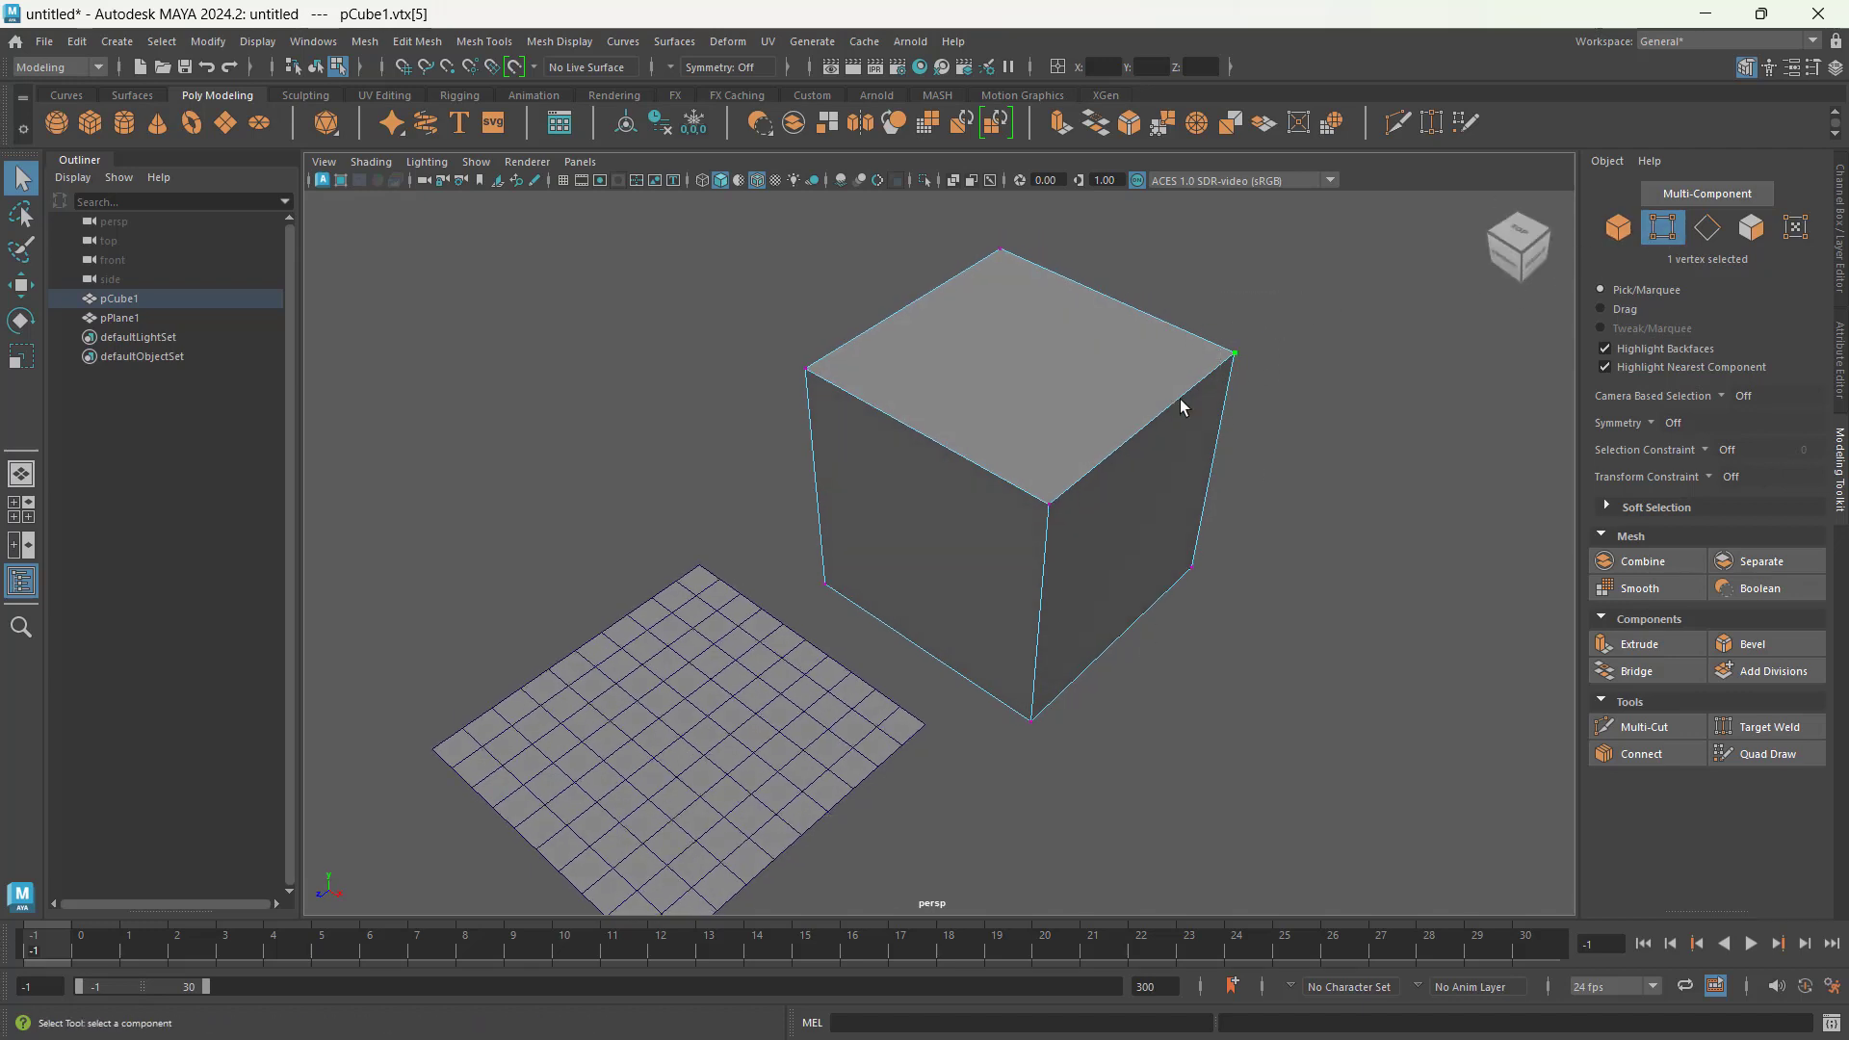
pyautogui.press('w')
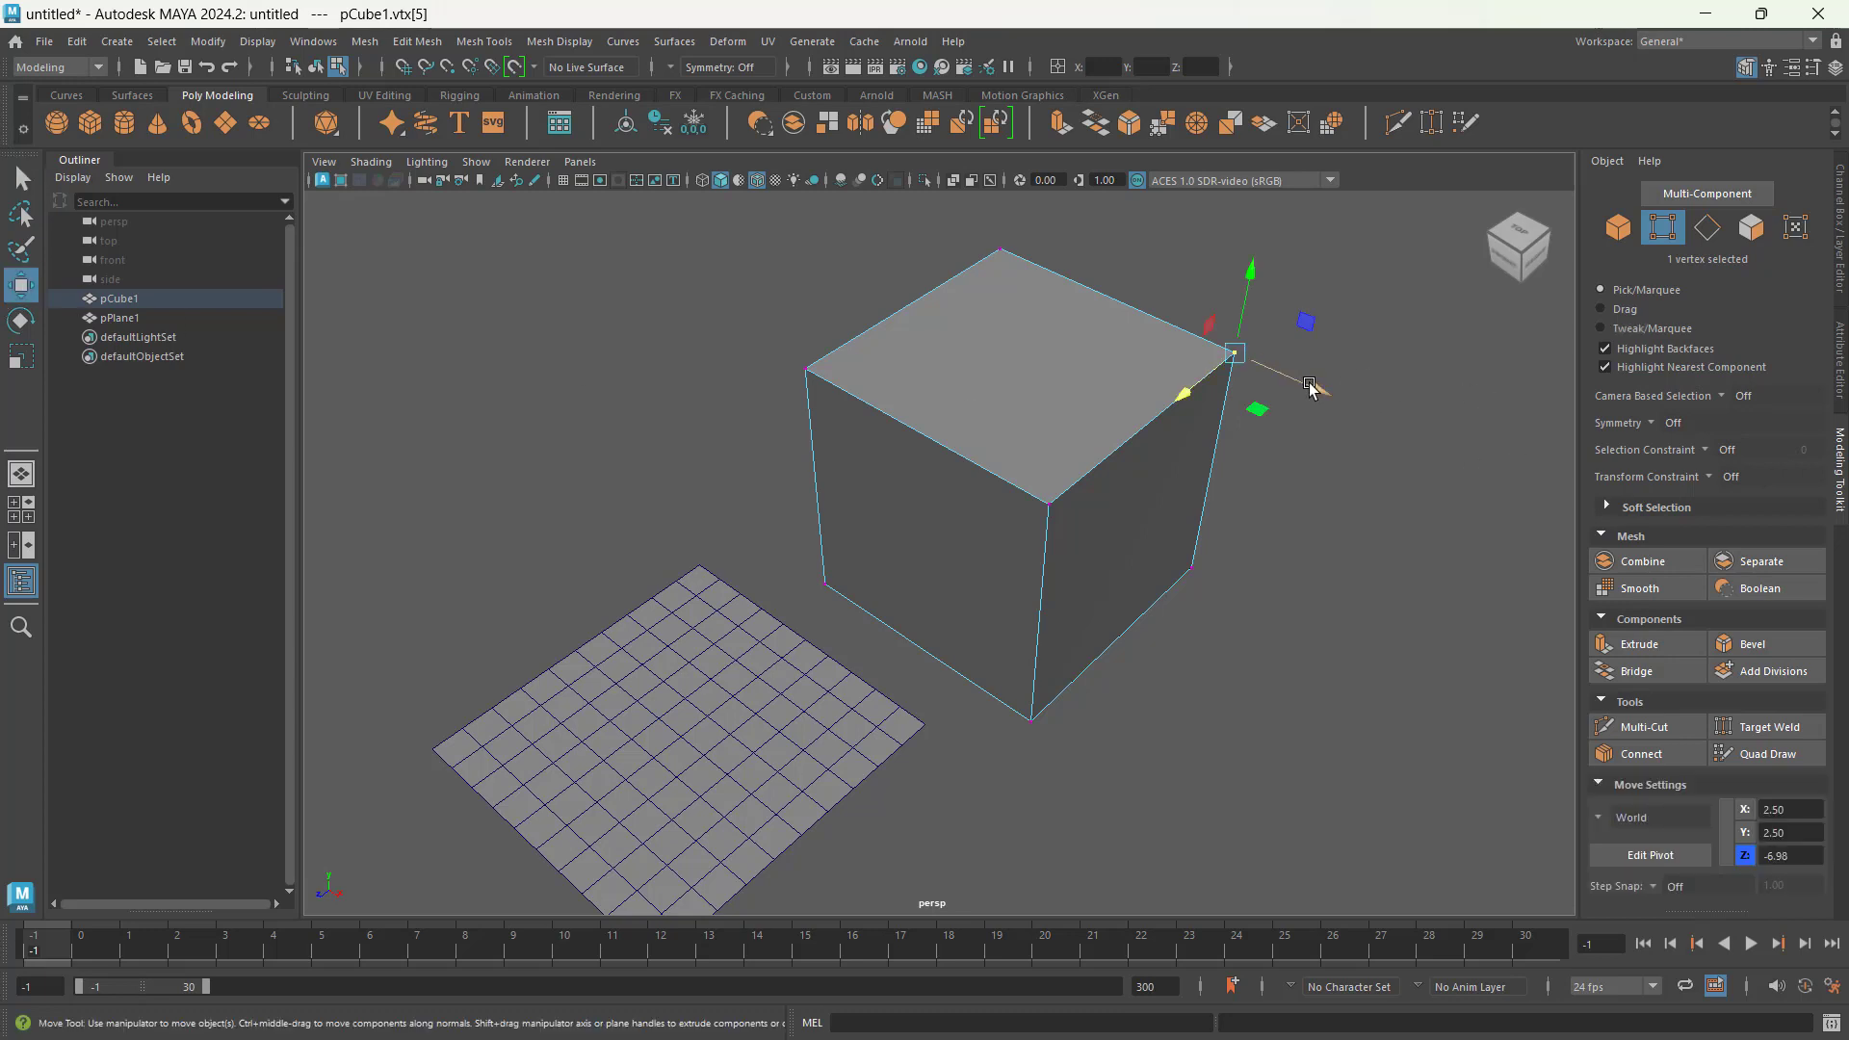
pyautogui.moveTo(1319, 390); pyautogui.dragTo(1194, 313)
pyautogui.hotkey('ctrl', 'z')
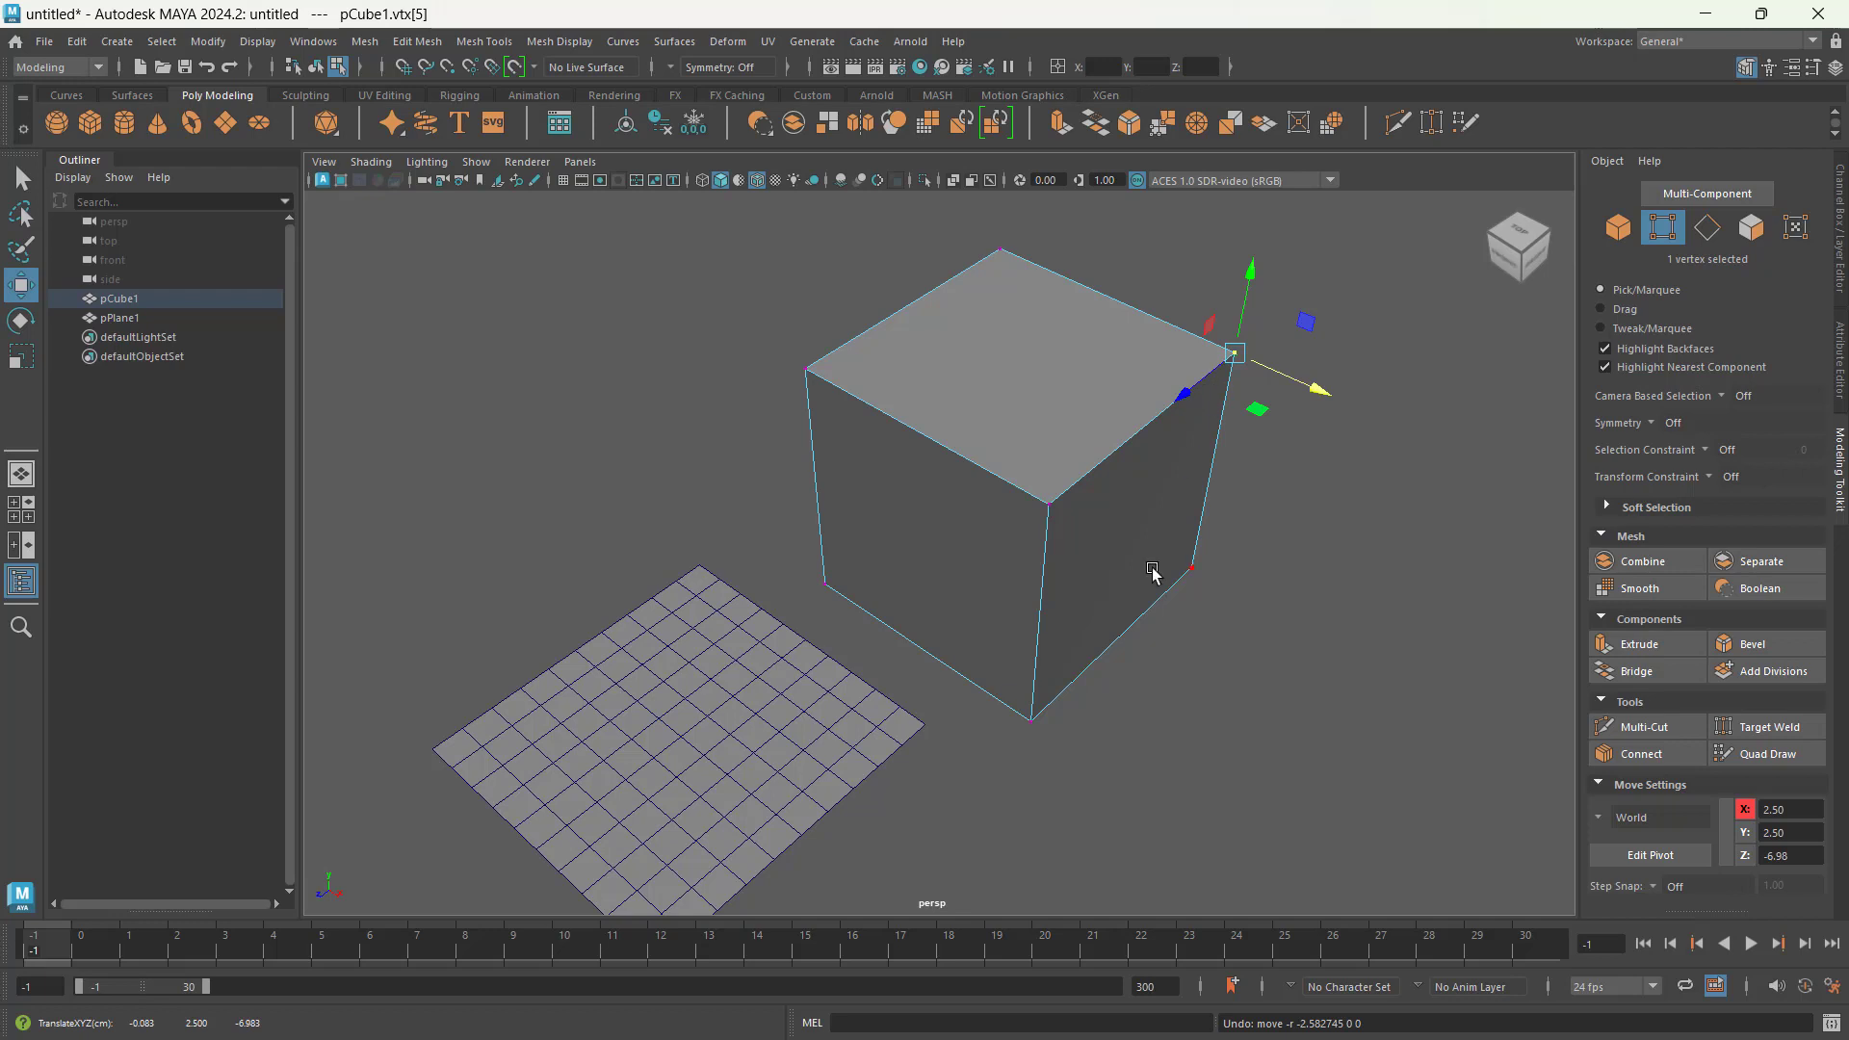
# Step: Select the two vertices at the ends of the cube's top edge farthest from the plane and scale them together along Z
pyautogui.click(25, 364)
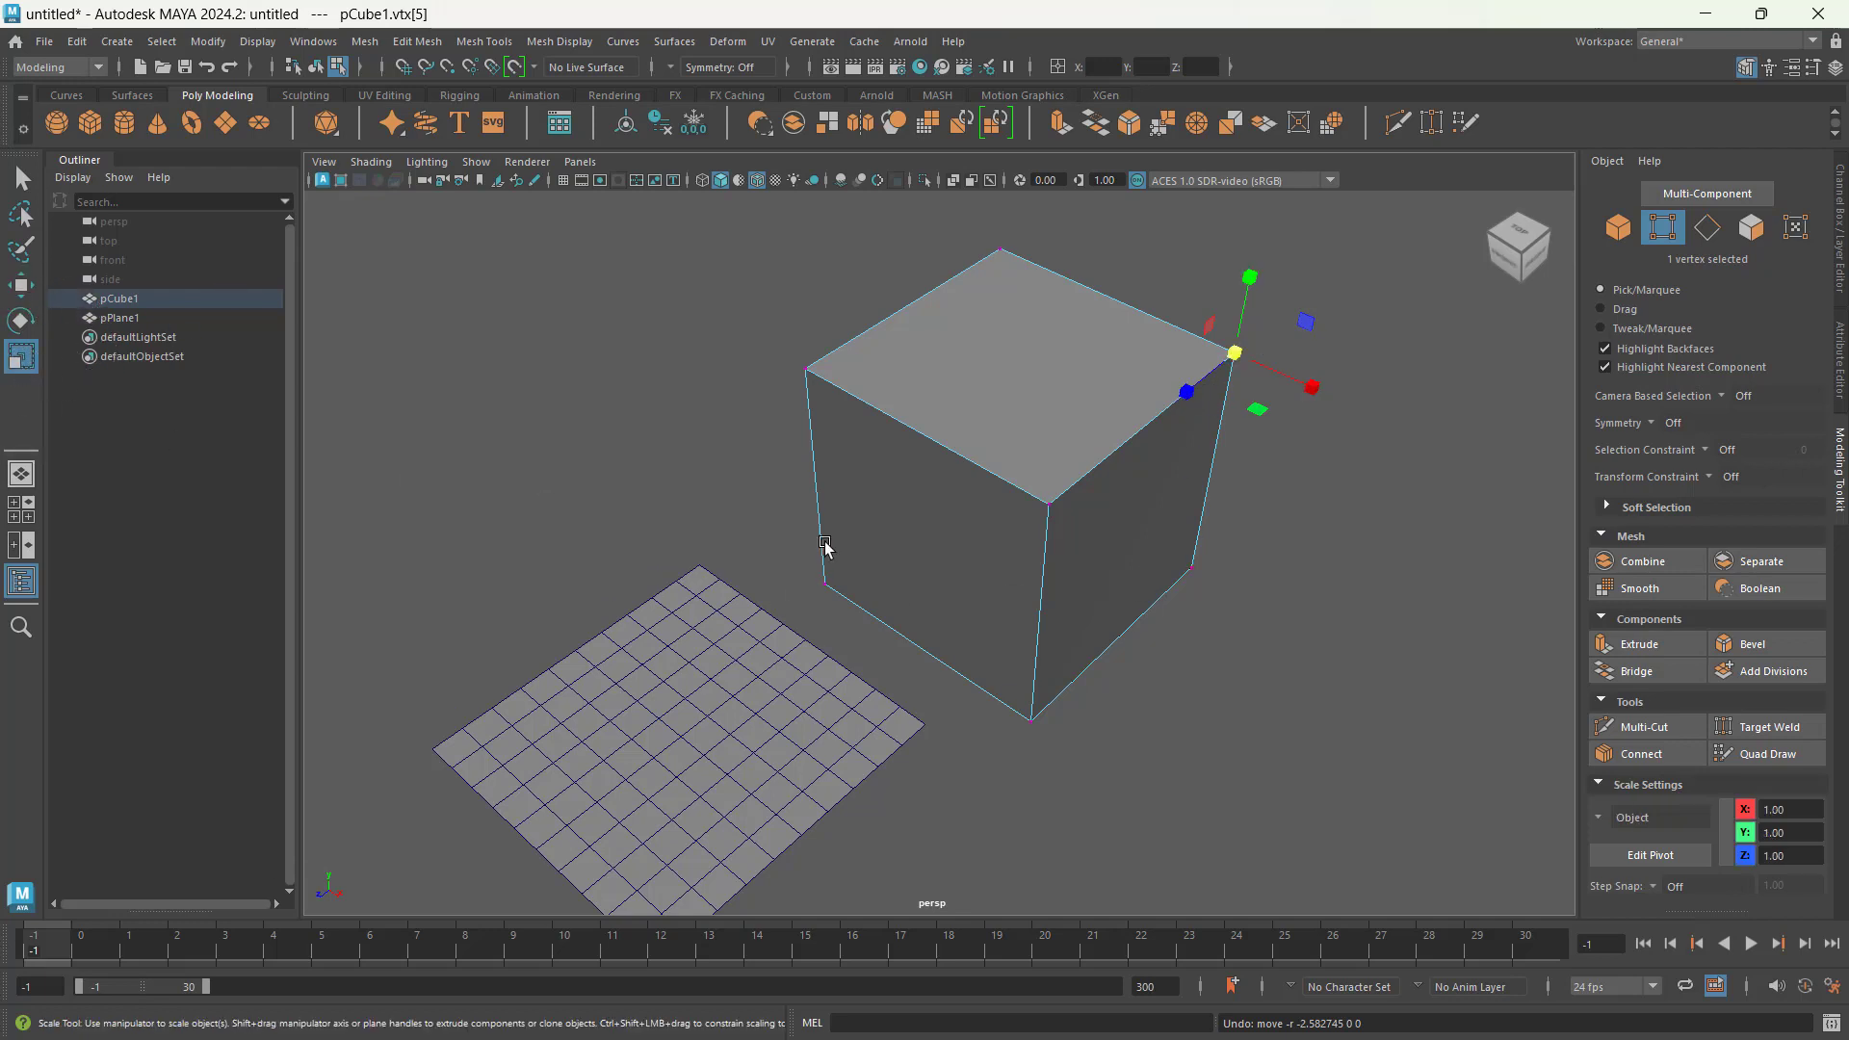
pyautogui.keyDown('alt'); pyautogui.moveTo(825, 547); pyautogui.dragTo(924, 501); pyautogui.keyUp('alt')
pyautogui.moveTo(1227, 335); pyautogui.dragTo(1012, 496)
pyautogui.keyDown('alt'); pyautogui.moveTo(1201, 504); pyautogui.dragTo(1151, 480); pyautogui.keyUp('alt')
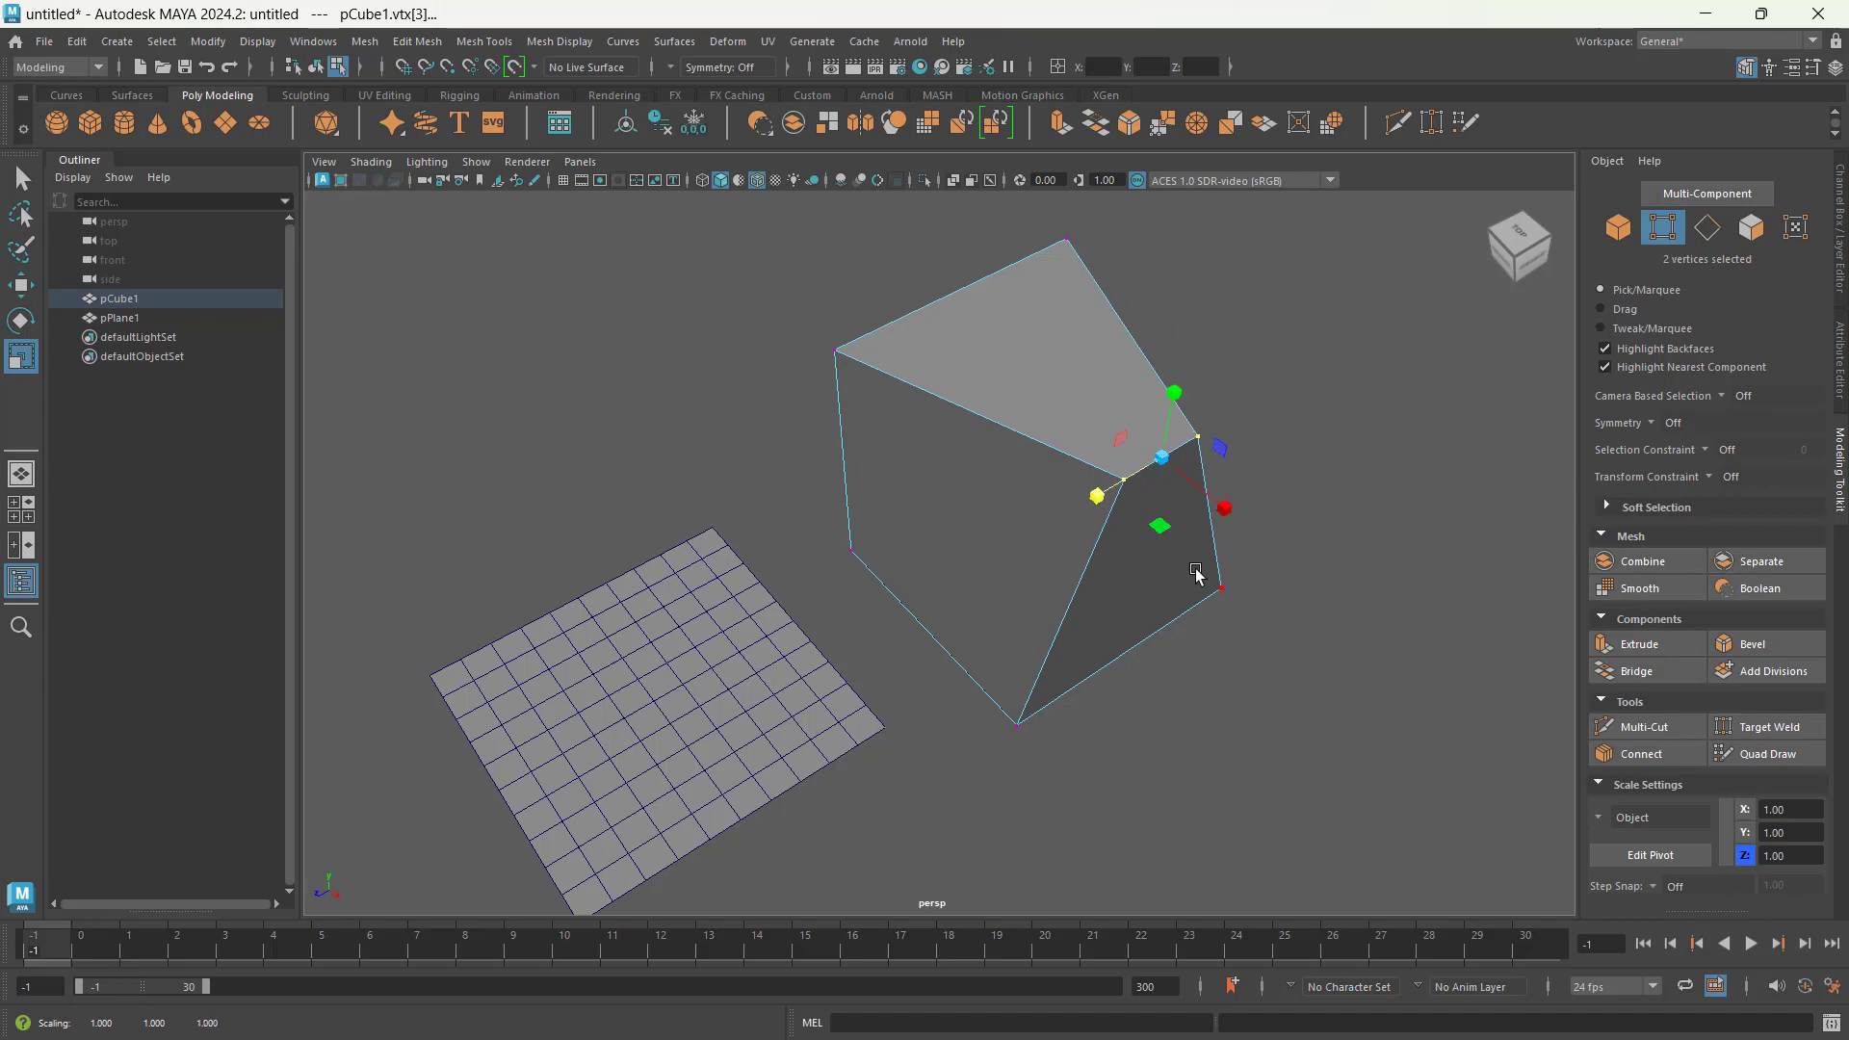
# Step: Move the two selected top vertices of the cube down to Y 0.97 and inward to X 1.02
pyautogui.press('w')
pyautogui.keyDown('alt'); pyautogui.moveTo(1192, 590); pyautogui.dragTo(1279, 482); pyautogui.keyUp('alt')
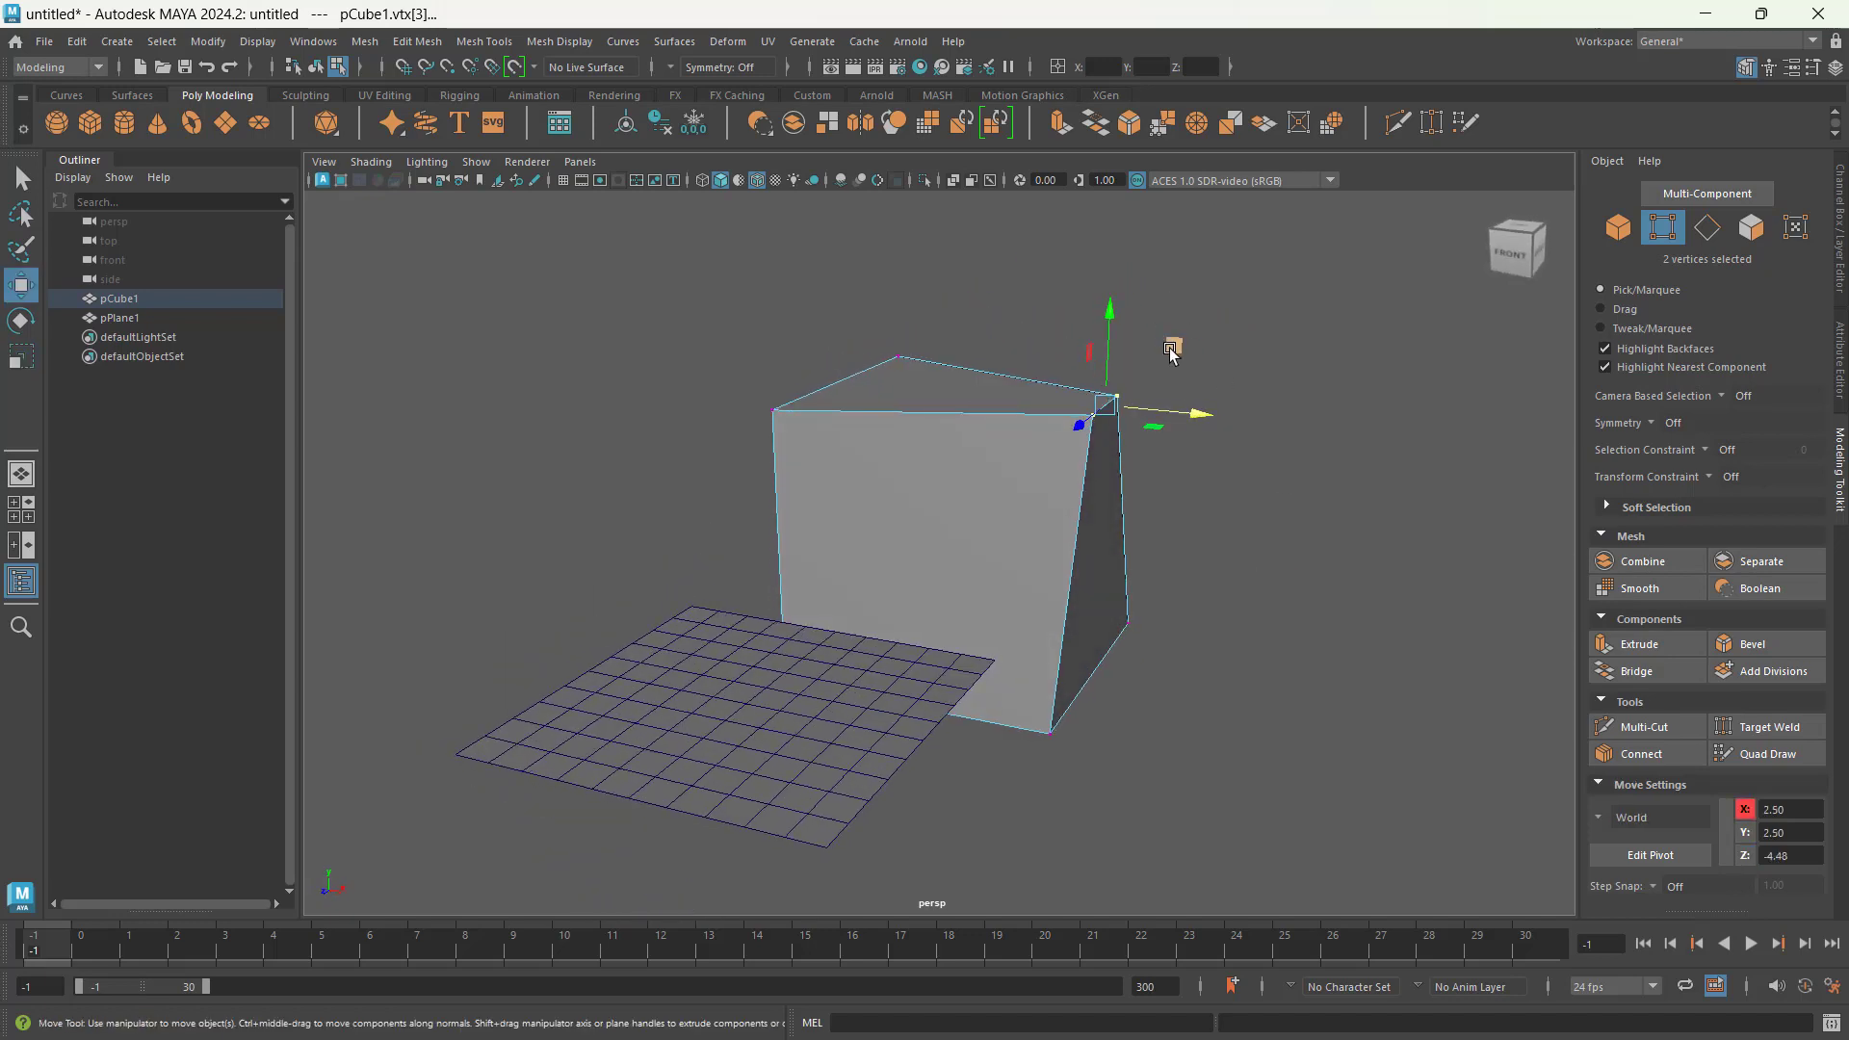
pyautogui.moveTo(1109, 332); pyautogui.dragTo(1109, 421)
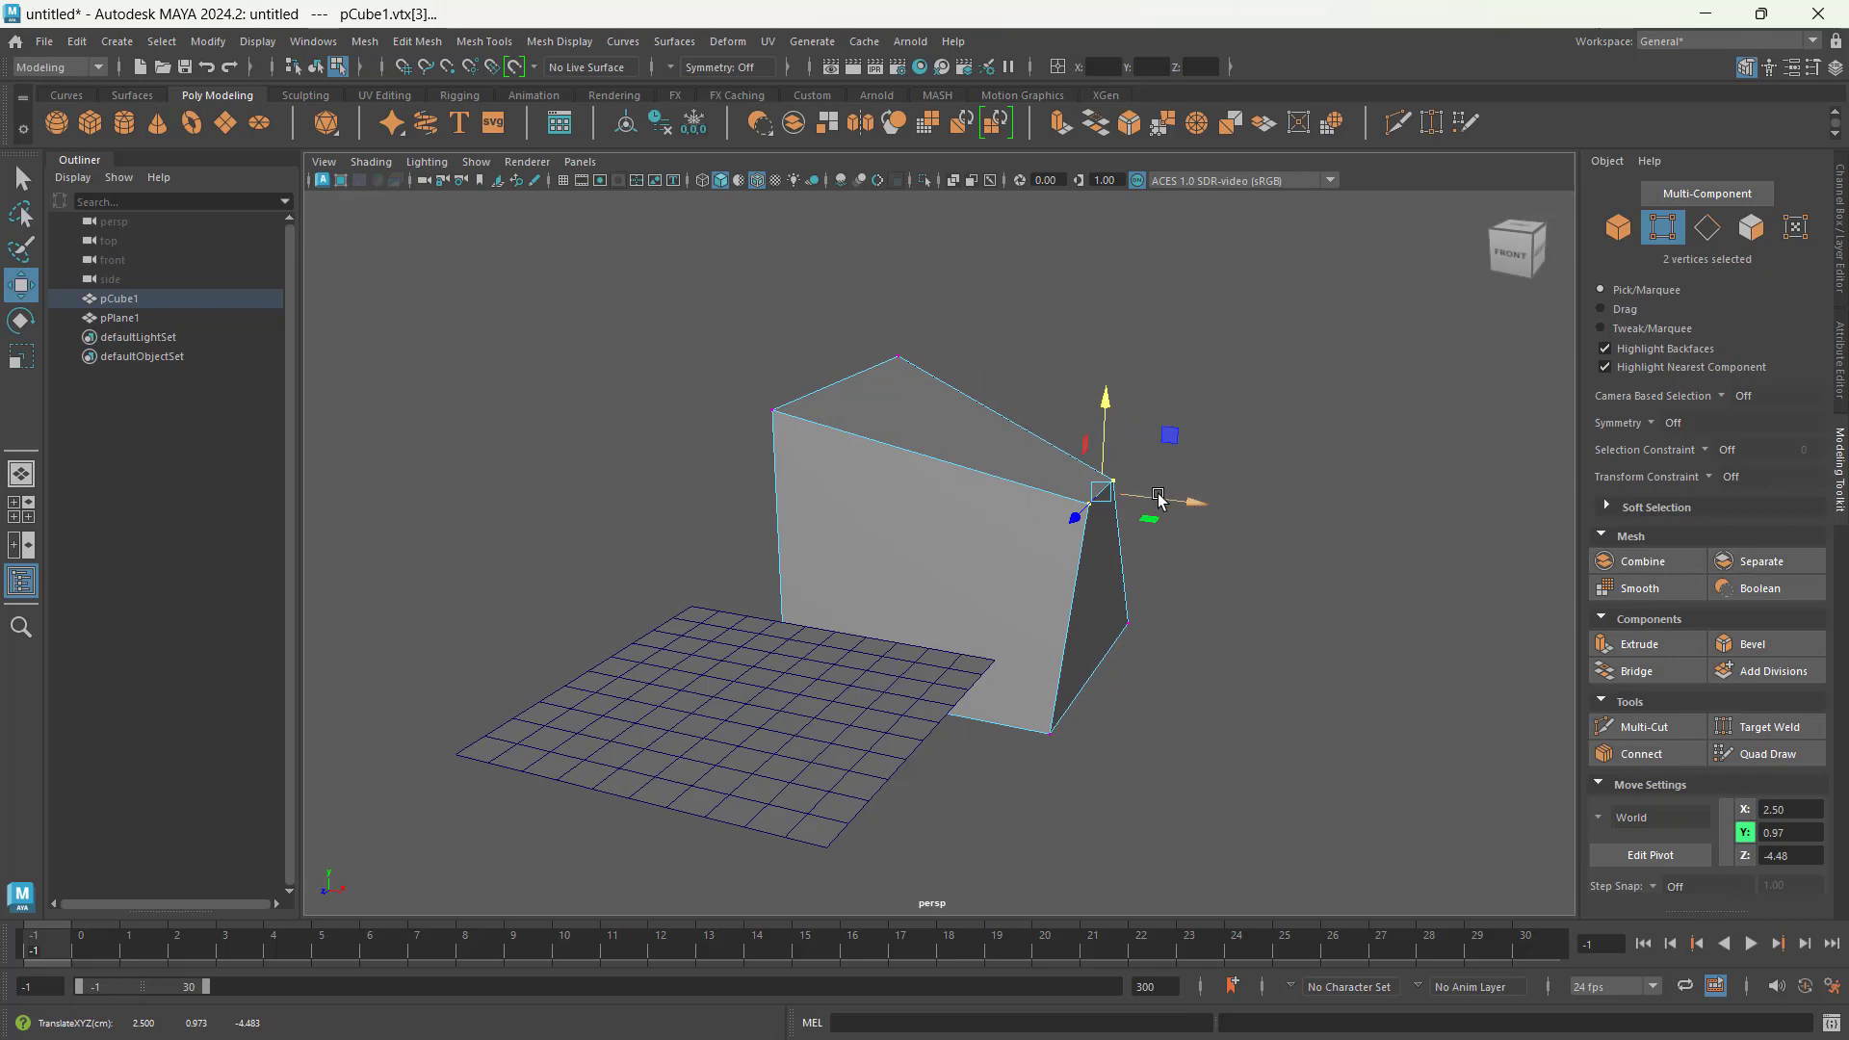
pyautogui.moveTo(1158, 499); pyautogui.dragTo(1079, 495)
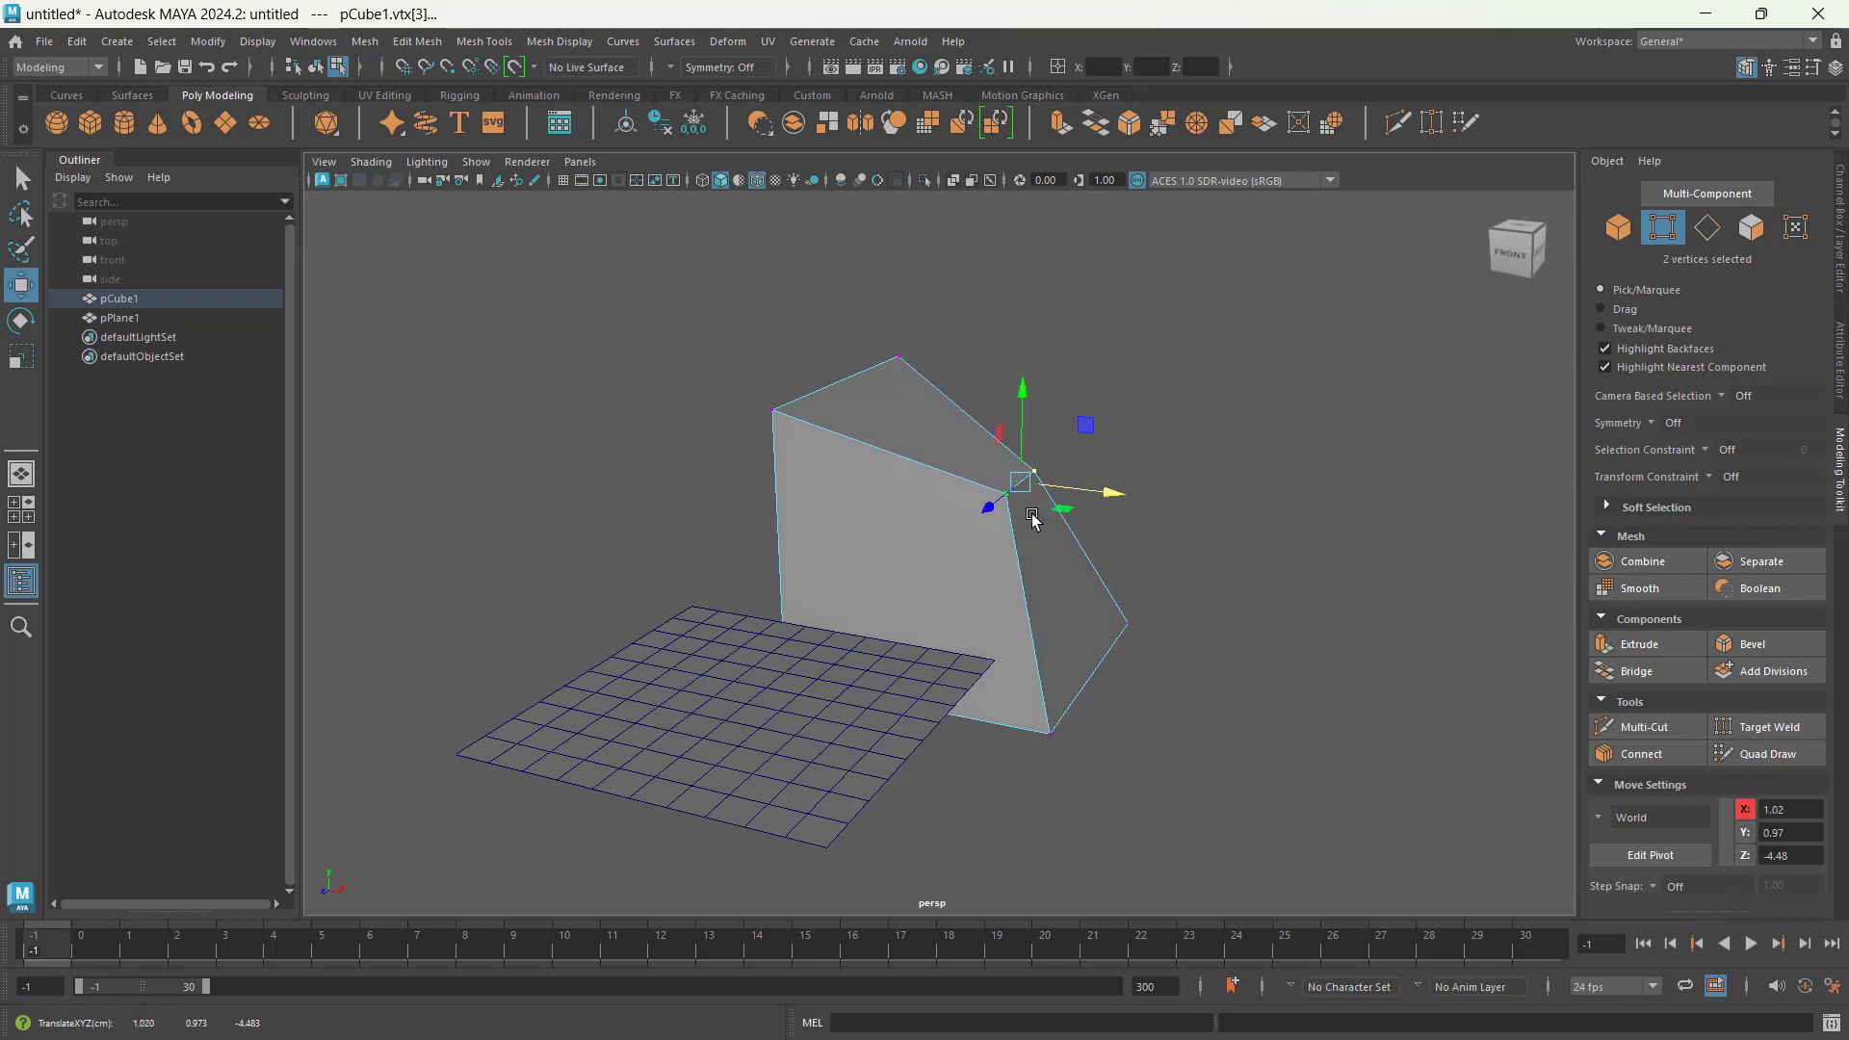
# Step: Rotate the two selected cube vertices together about the X axis with the Rotate tool
pyautogui.click(18, 323)
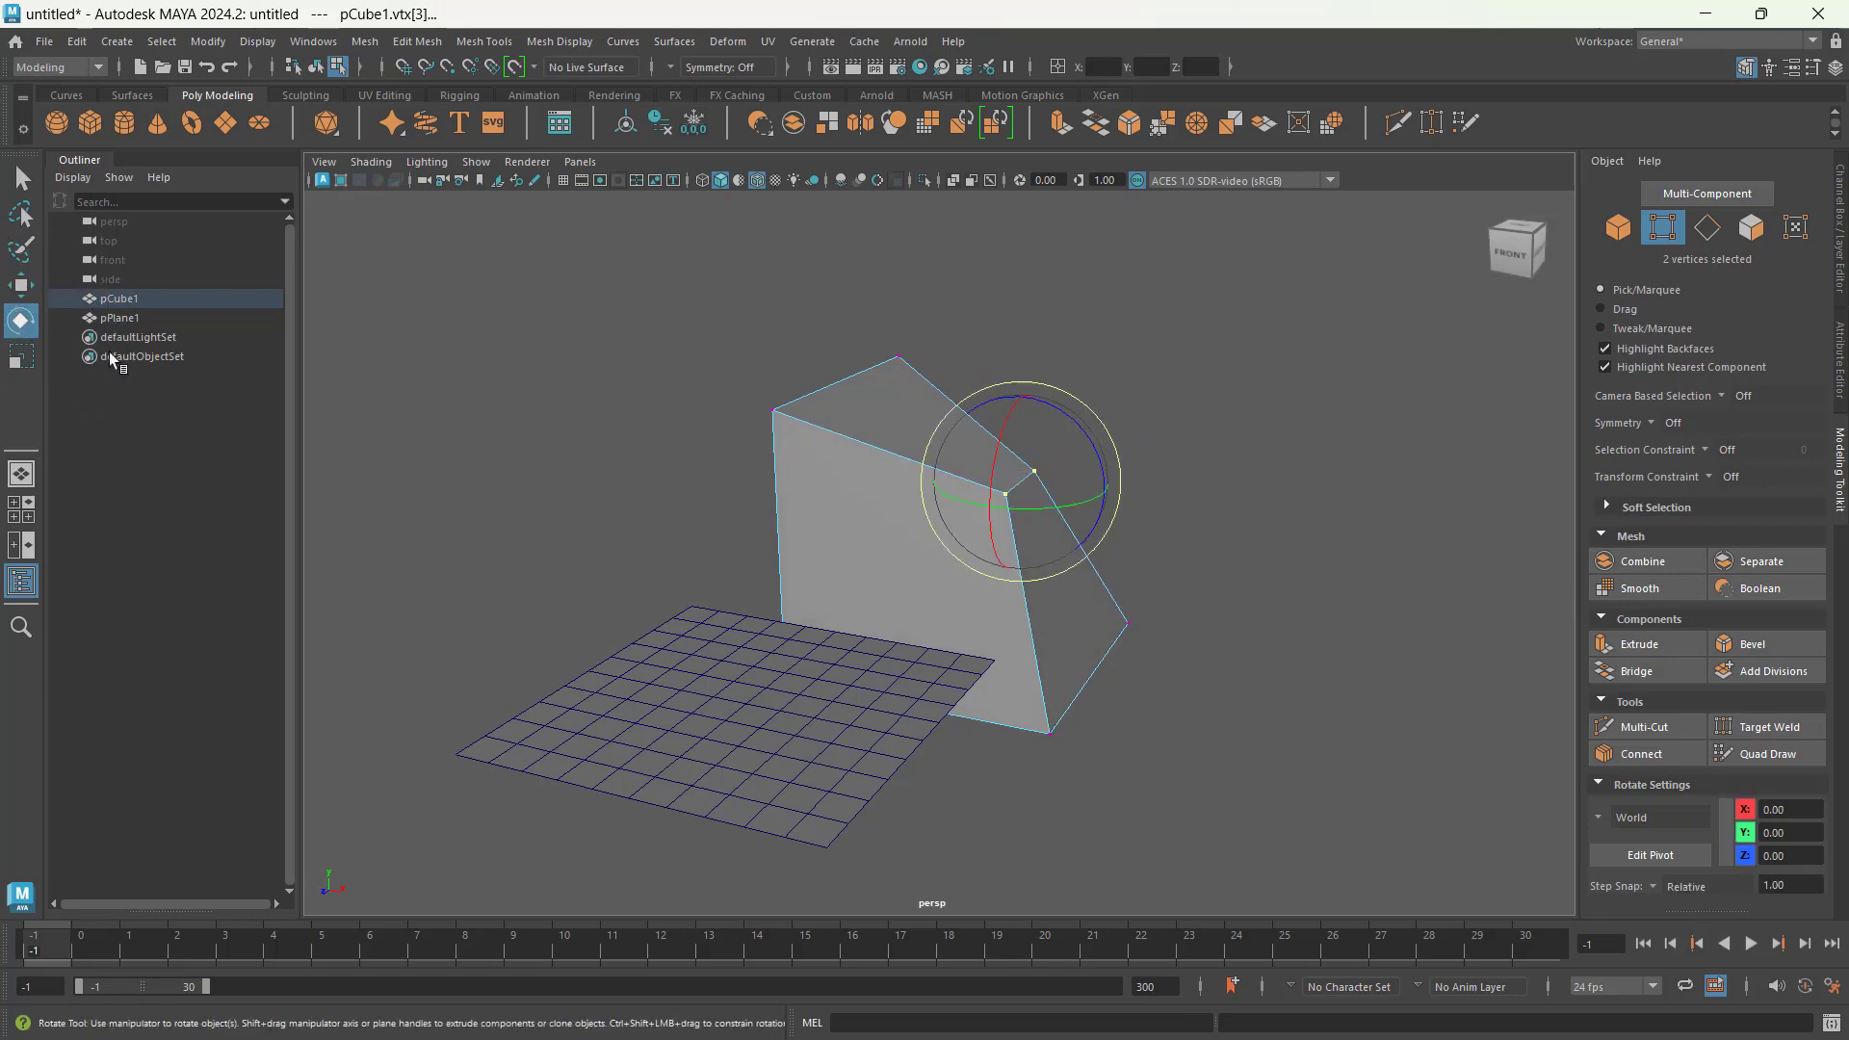
pyautogui.keyDown('alt'); pyautogui.moveTo(1167, 616); pyautogui.dragTo(1051, 606); pyautogui.keyUp('alt')
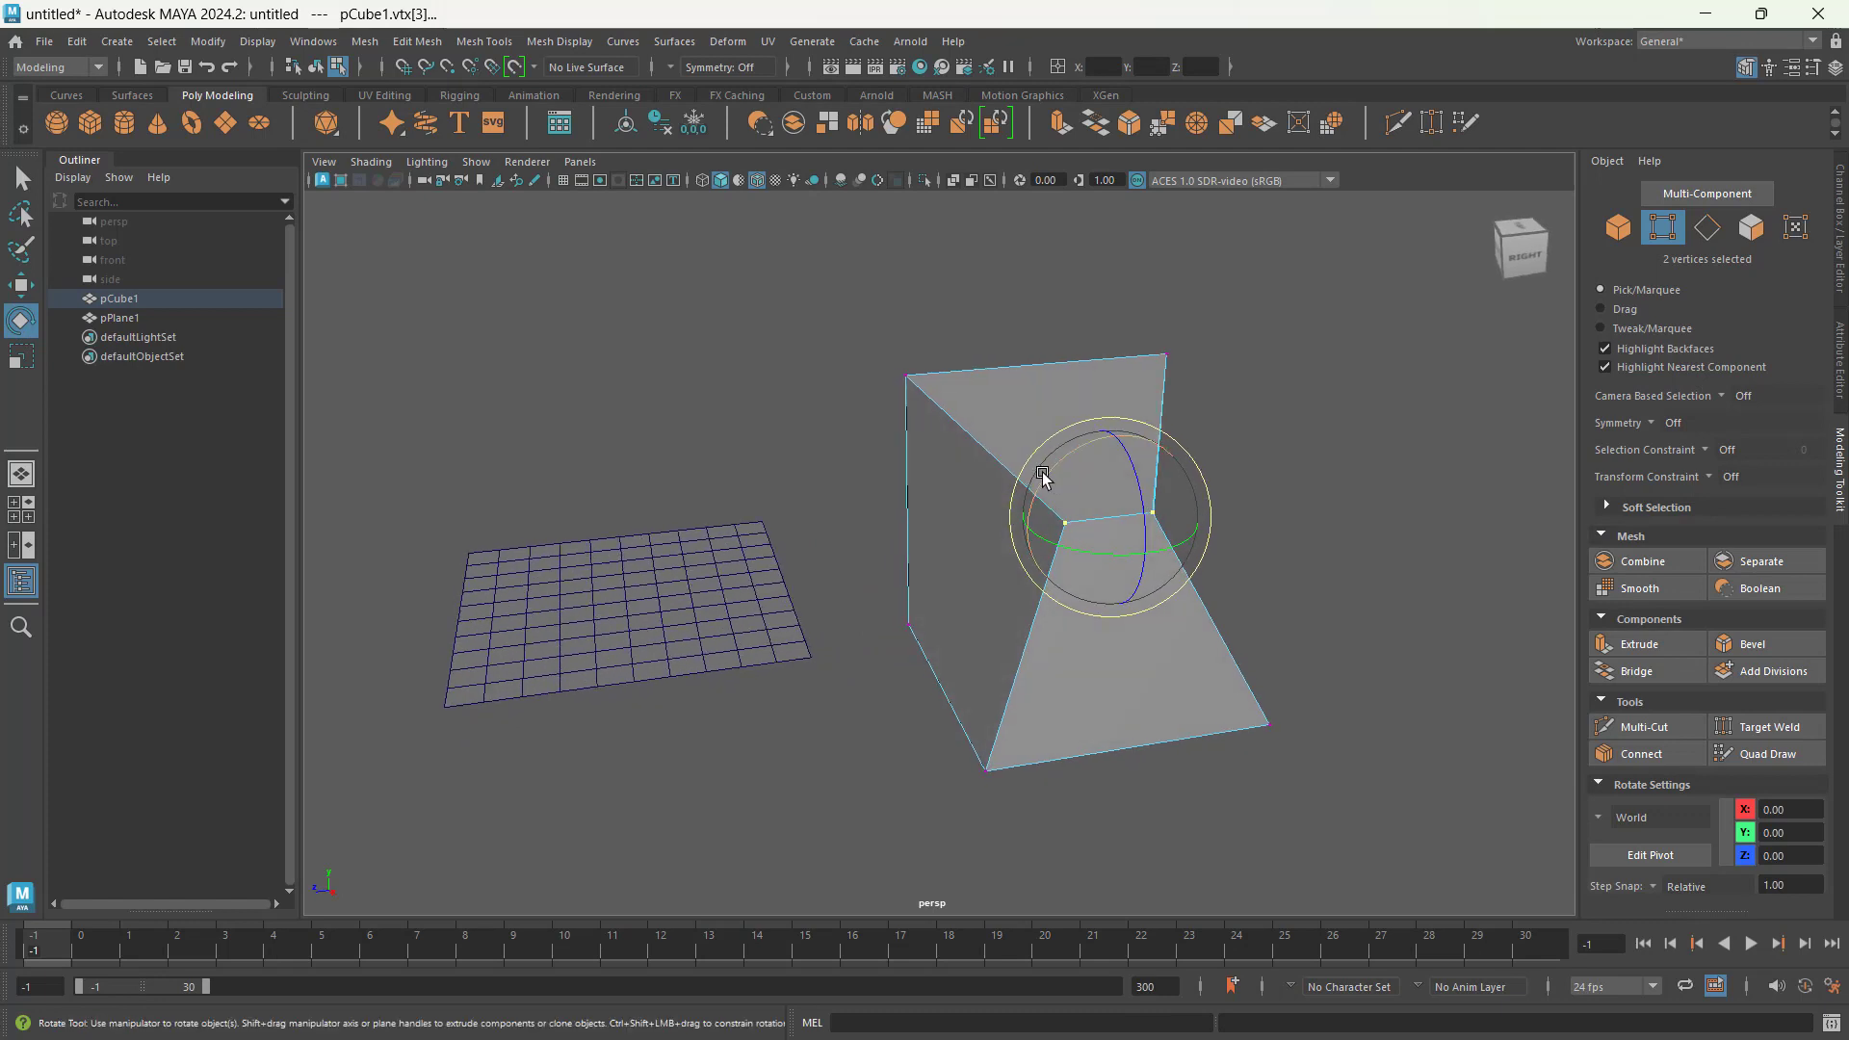
pyautogui.moveTo(1043, 476)
pyautogui.mouseDown()
pyautogui.moveTo(1085, 462)
pyautogui.moveTo(1023, 529)
pyautogui.moveTo(1085, 442)
pyautogui.moveTo(1059, 462)
pyautogui.mouseUp()
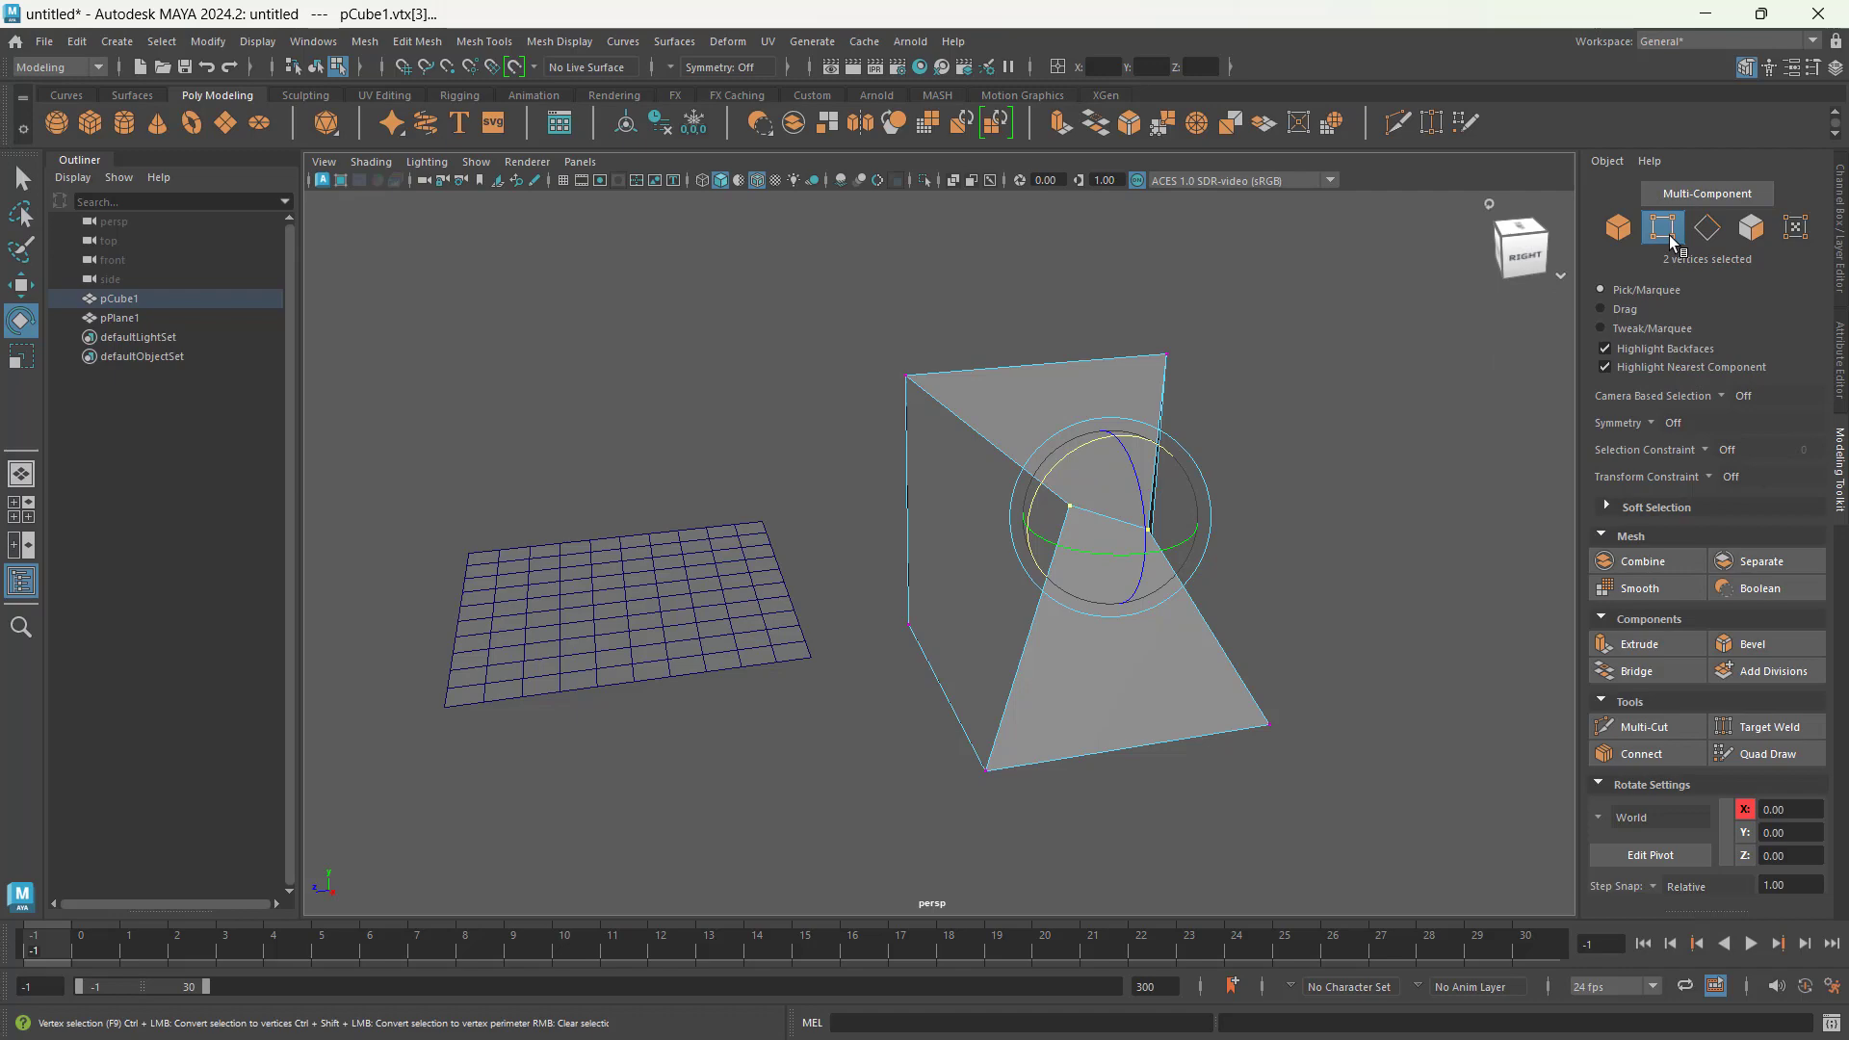
pyautogui.keyDown('alt'); pyautogui.moveTo(1088, 525); pyautogui.dragTo(1076, 466); pyautogui.keyUp('alt')
# Step: Switch to edge selection and move the cube's top edge nearest the plane along Z toward the plane
pyautogui.press('w')
pyautogui.keyDown('alt'); pyautogui.moveTo(1062, 539); pyautogui.dragTo(923, 547); pyautogui.keyUp('alt')
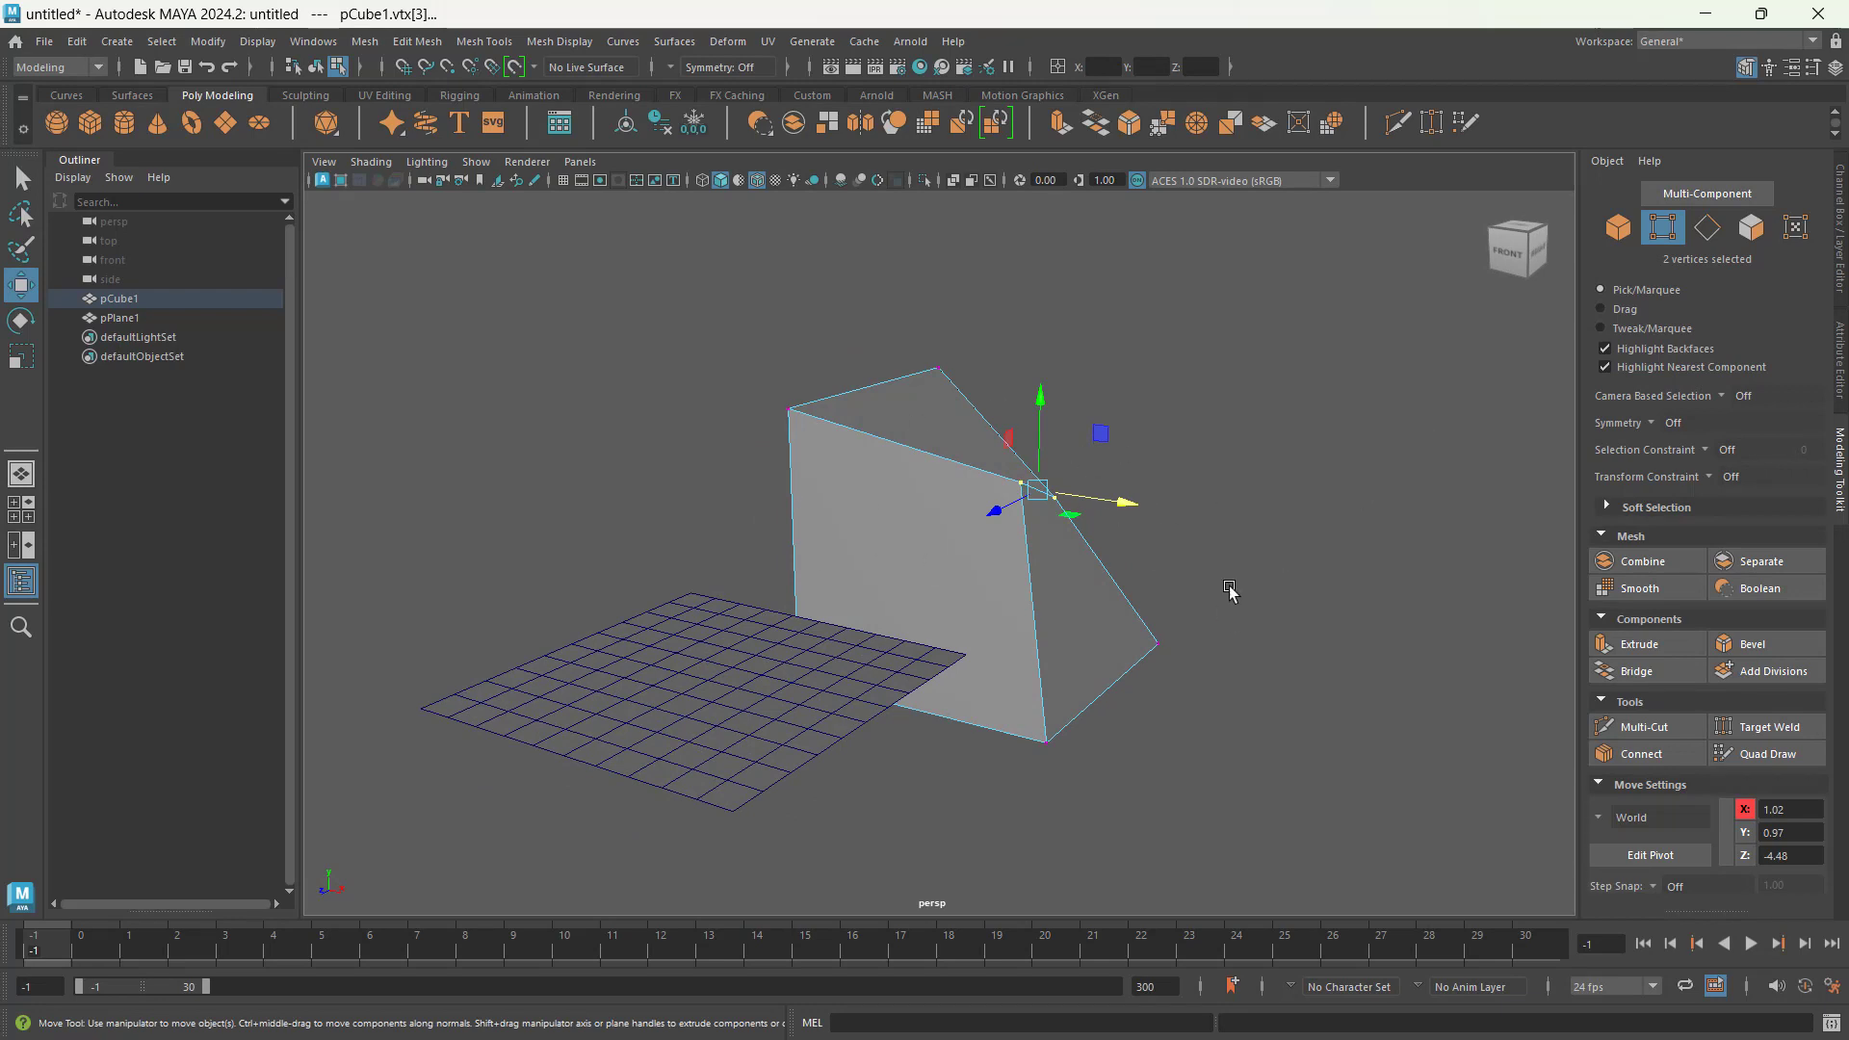
pyautogui.keyDown('alt'); pyautogui.moveTo(1210, 602); pyautogui.dragTo(1199, 676); pyautogui.keyUp('alt')
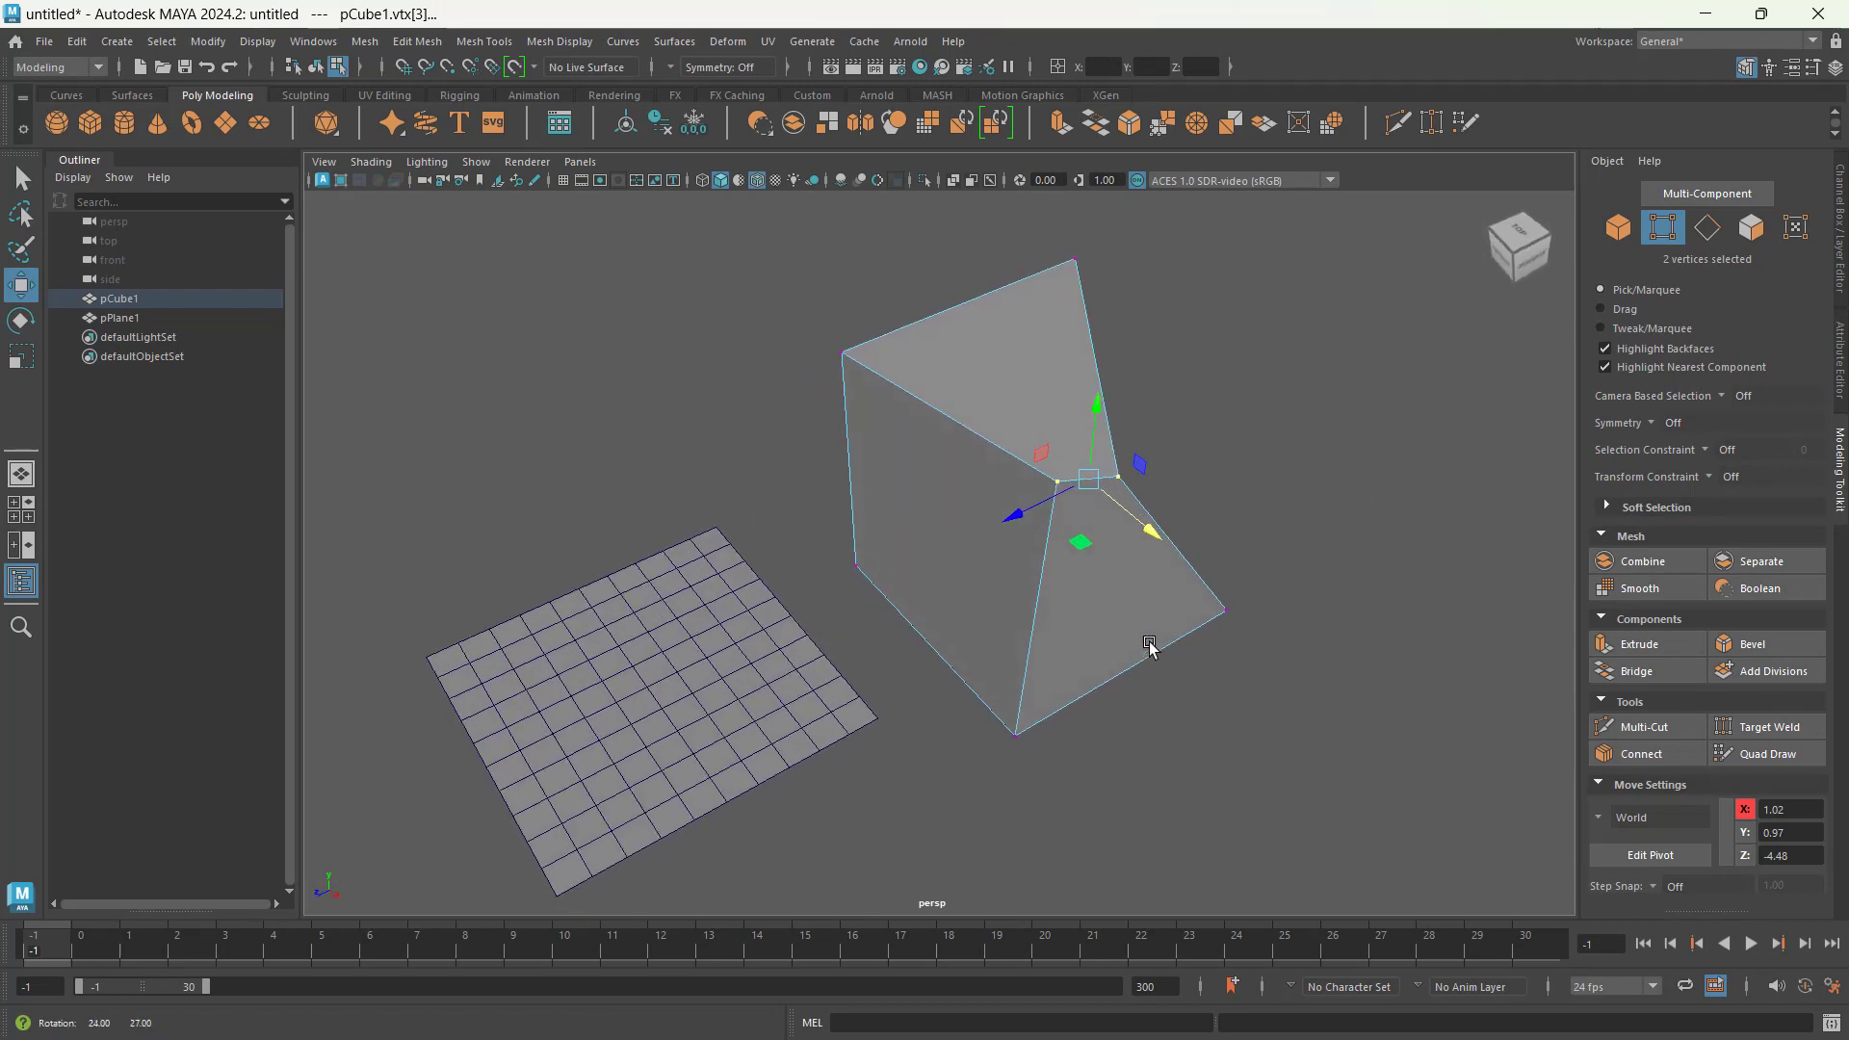
pyautogui.click(1705, 231)
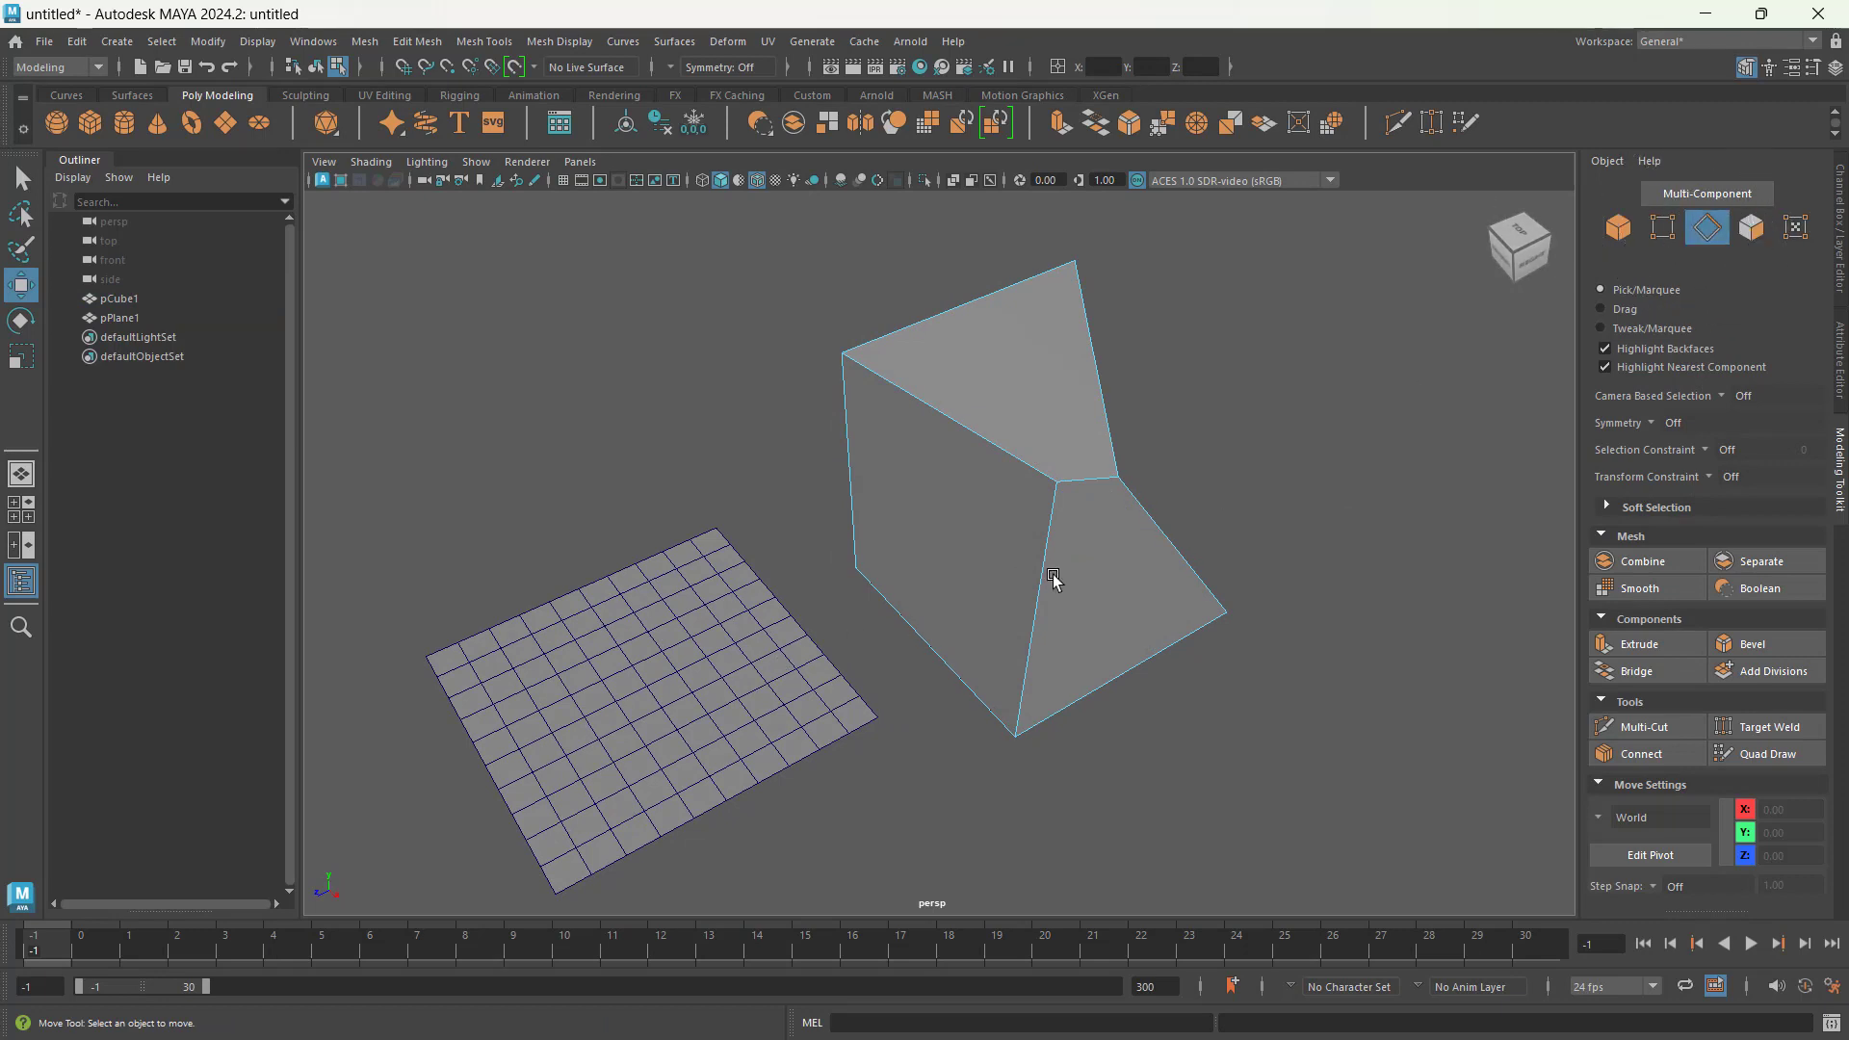
pyautogui.click(984, 429)
pyautogui.keyDown('alt'); pyautogui.moveTo(1042, 551); pyautogui.dragTo(996, 542); pyautogui.keyUp('alt')
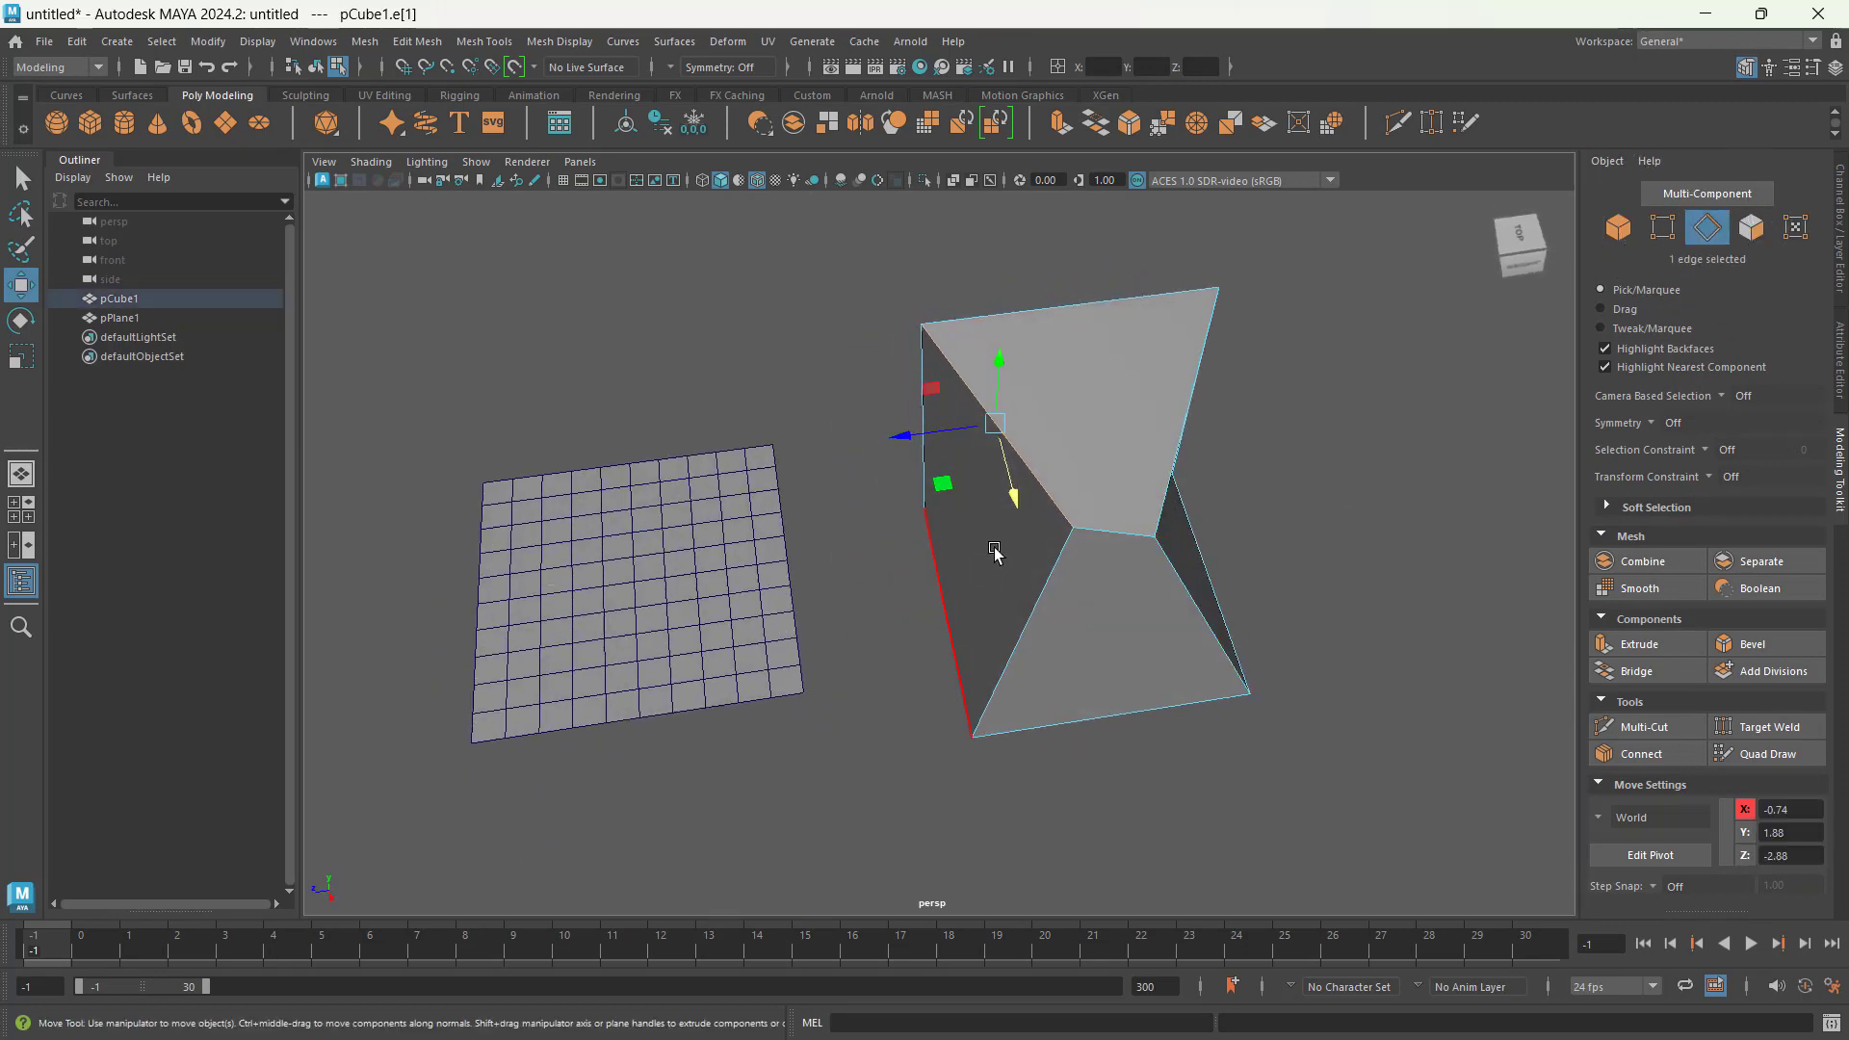
pyautogui.moveTo(920, 453); pyautogui.dragTo(867, 455)
# Step: Move the cube's bottom edge nearest the plane up to Y -0.43, then clear the selection
pyautogui.click(944, 614)
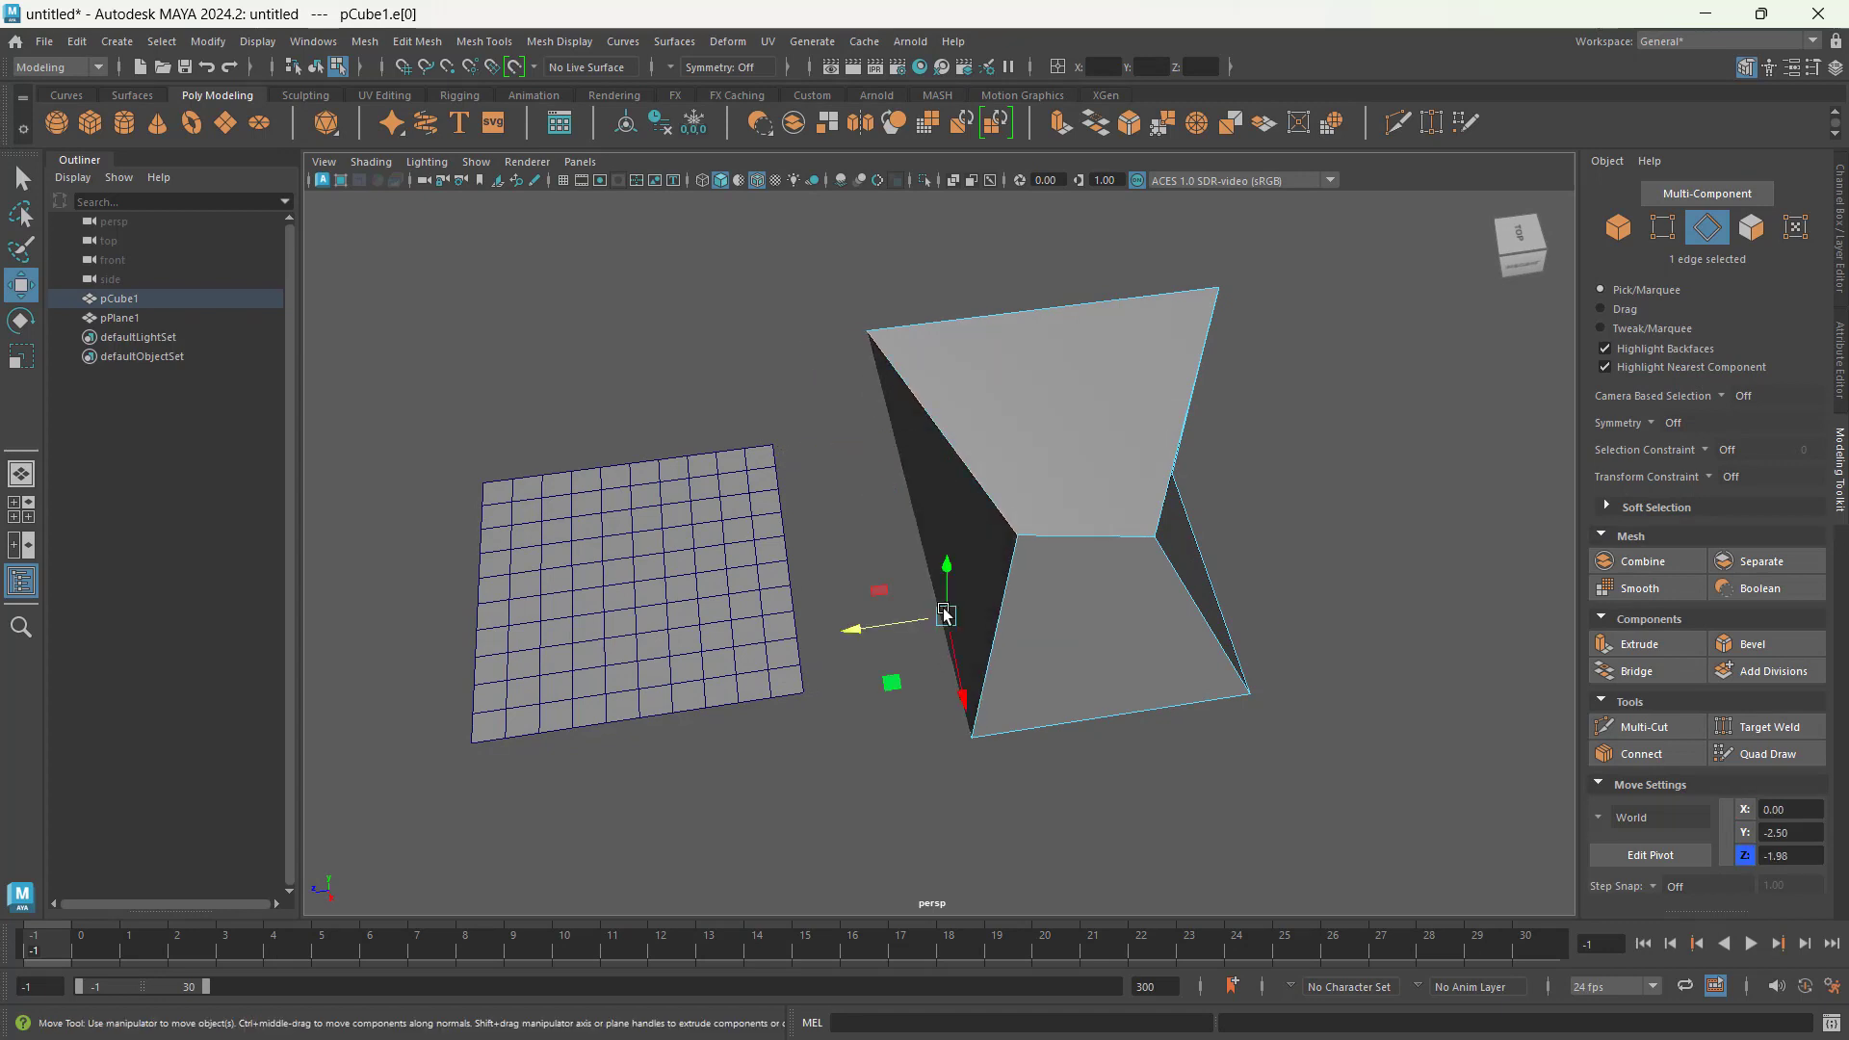
pyautogui.keyDown('alt'); pyautogui.moveTo(947, 727); pyautogui.dragTo(1001, 689); pyautogui.keyUp('alt')
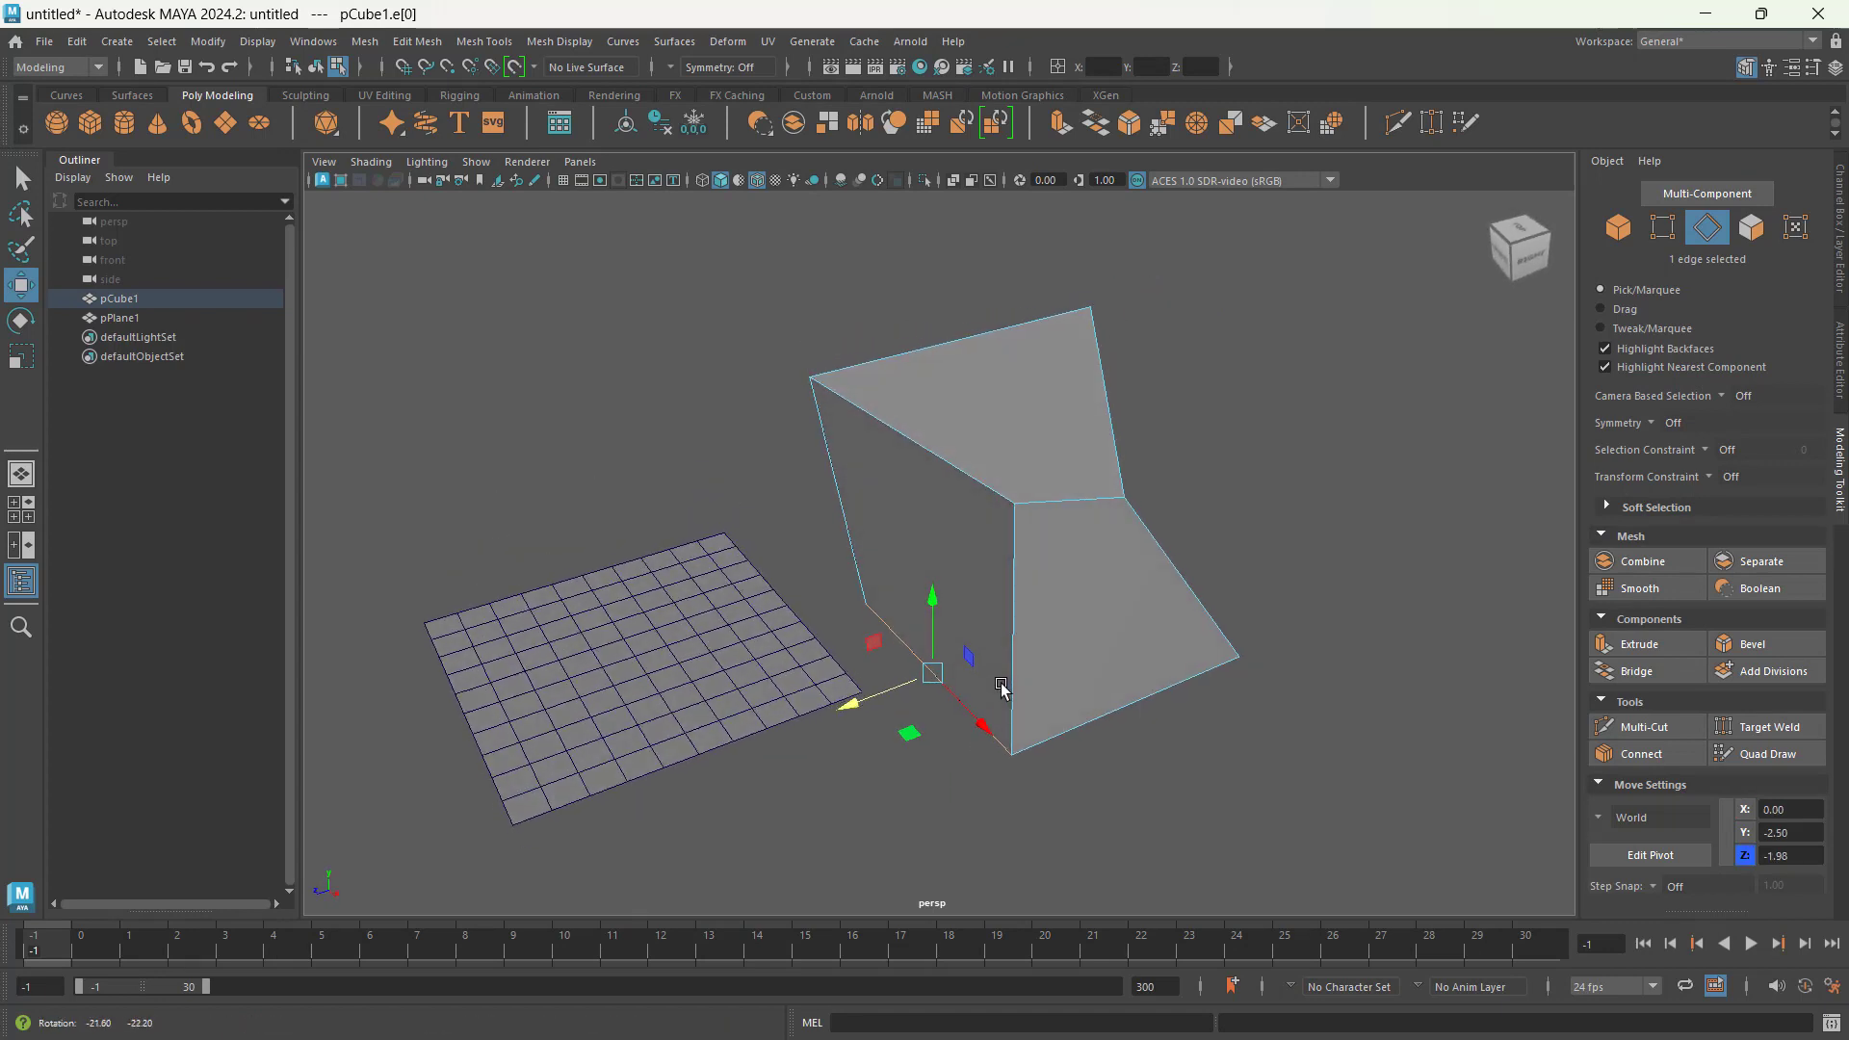
pyautogui.moveTo(932, 607); pyautogui.dragTo(932, 514)
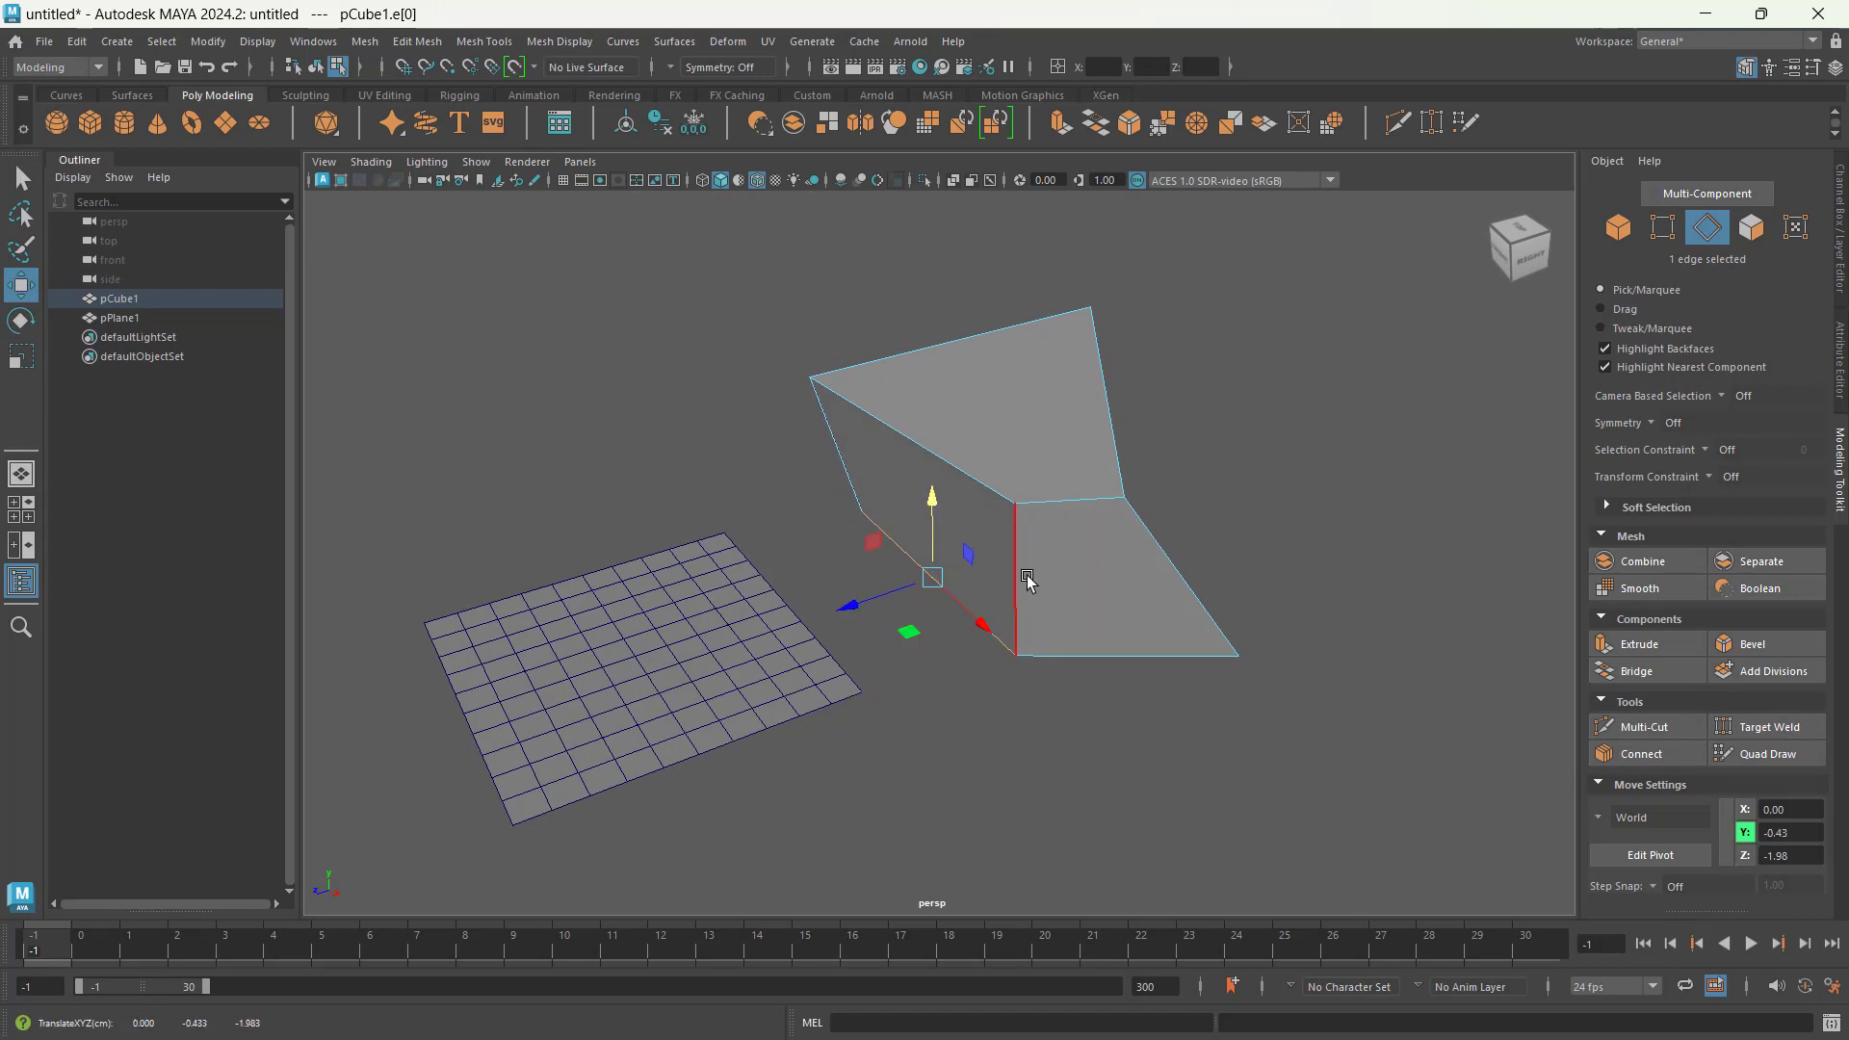
pyautogui.click(1038, 838)
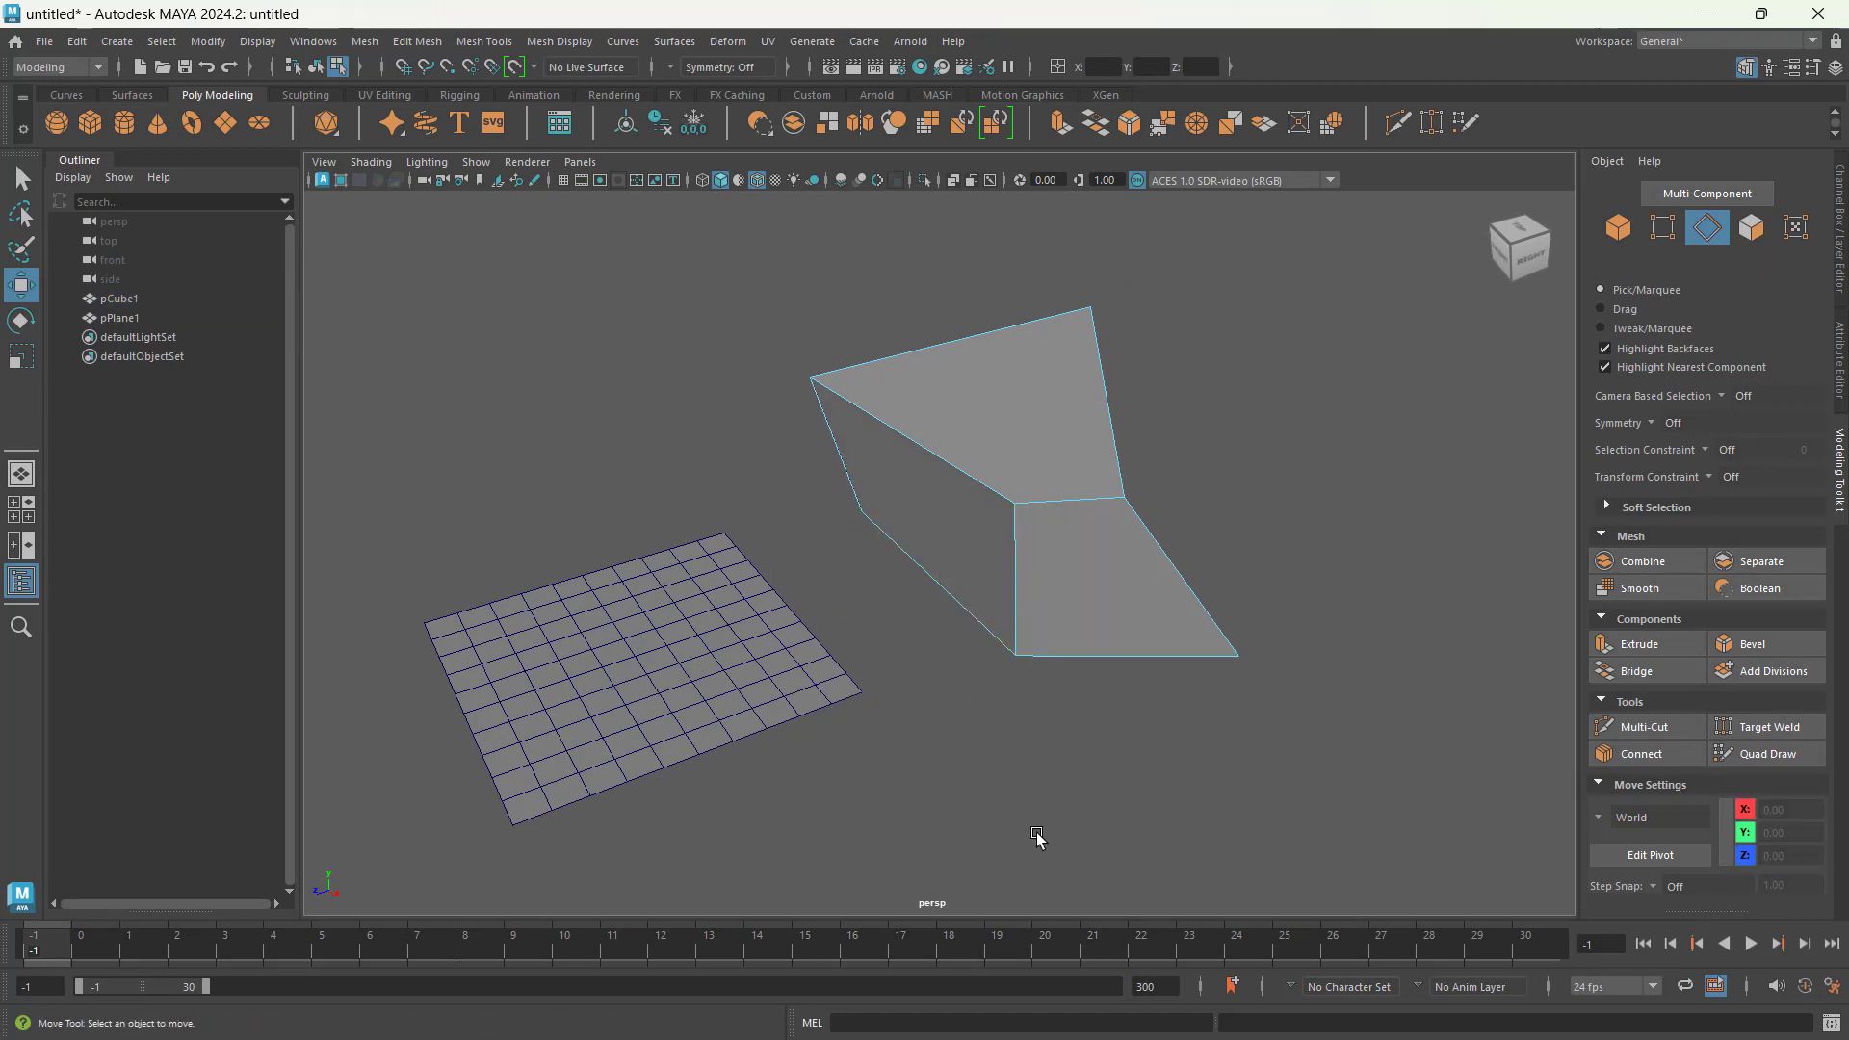
# Step: Switch to face selection and raise the cube's top face to Y 1.97
pyautogui.press('F11')
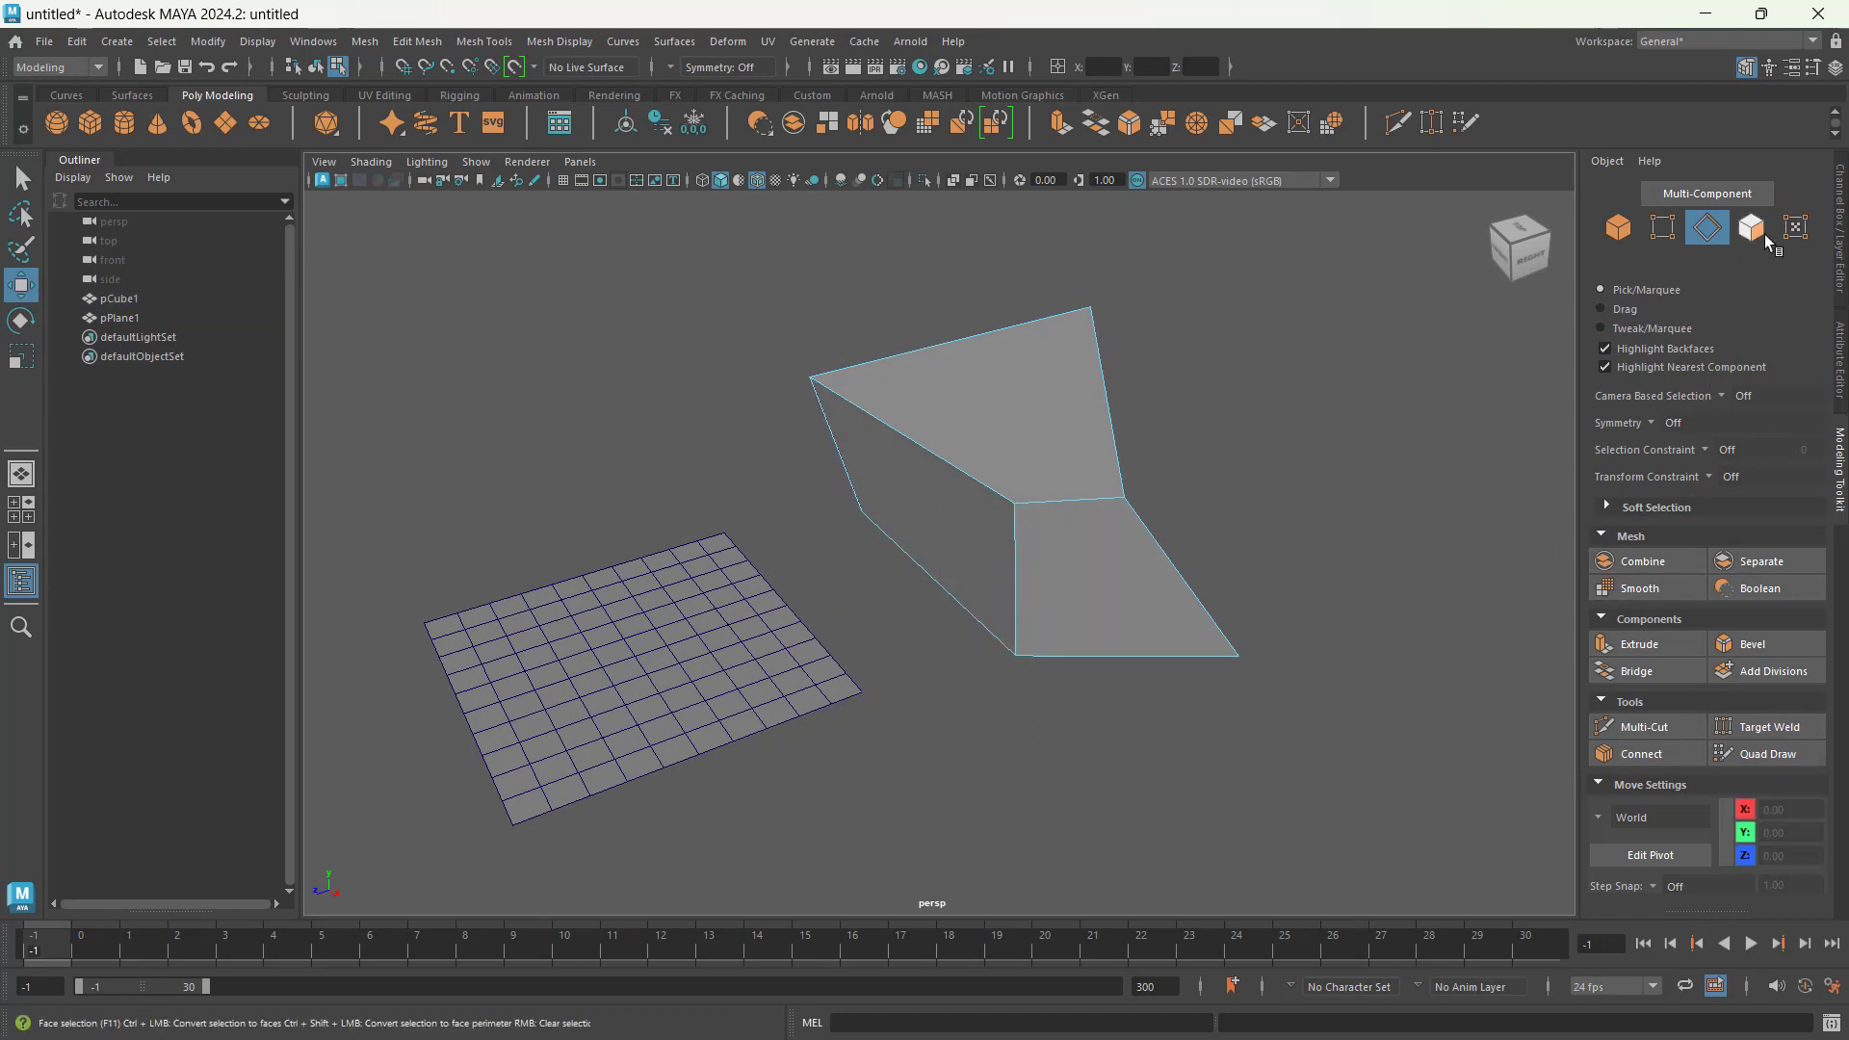
pyautogui.keyDown('alt'); pyautogui.moveTo(1341, 502); pyautogui.dragTo(1139, 511); pyautogui.keyUp('alt')
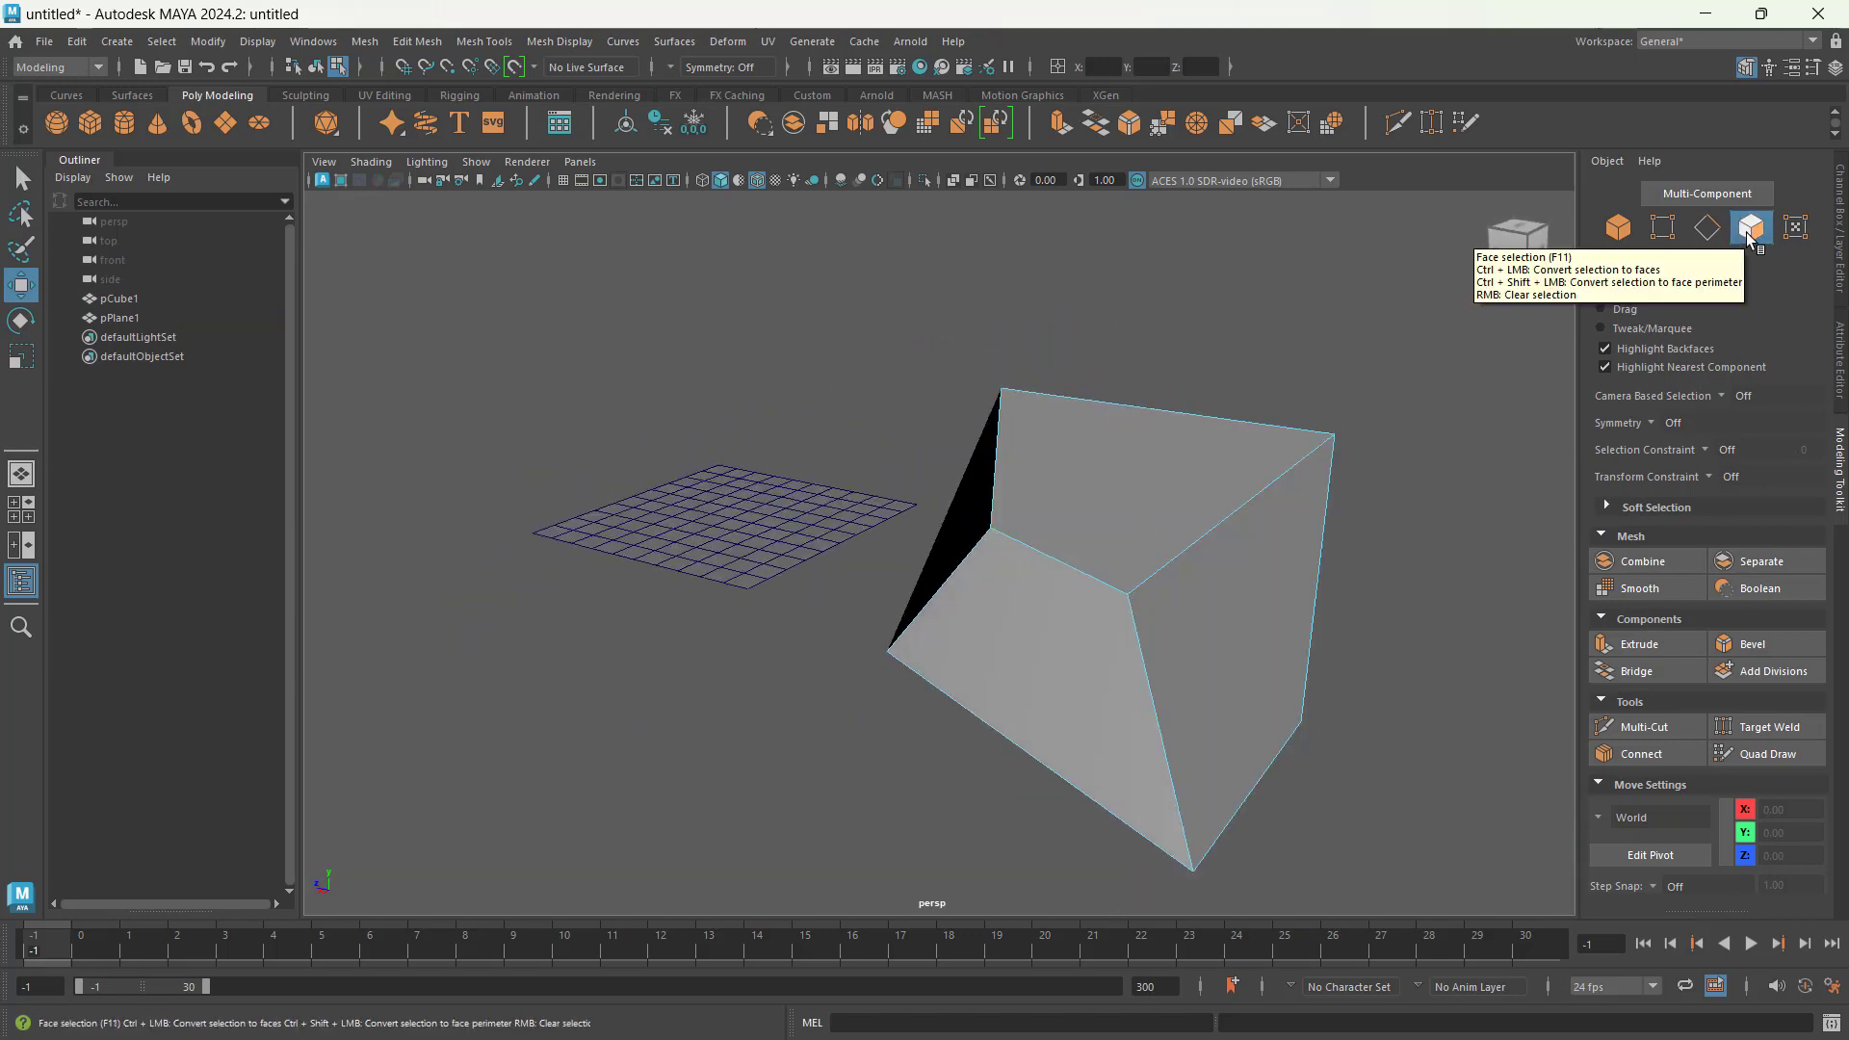
pyautogui.click(1155, 487)
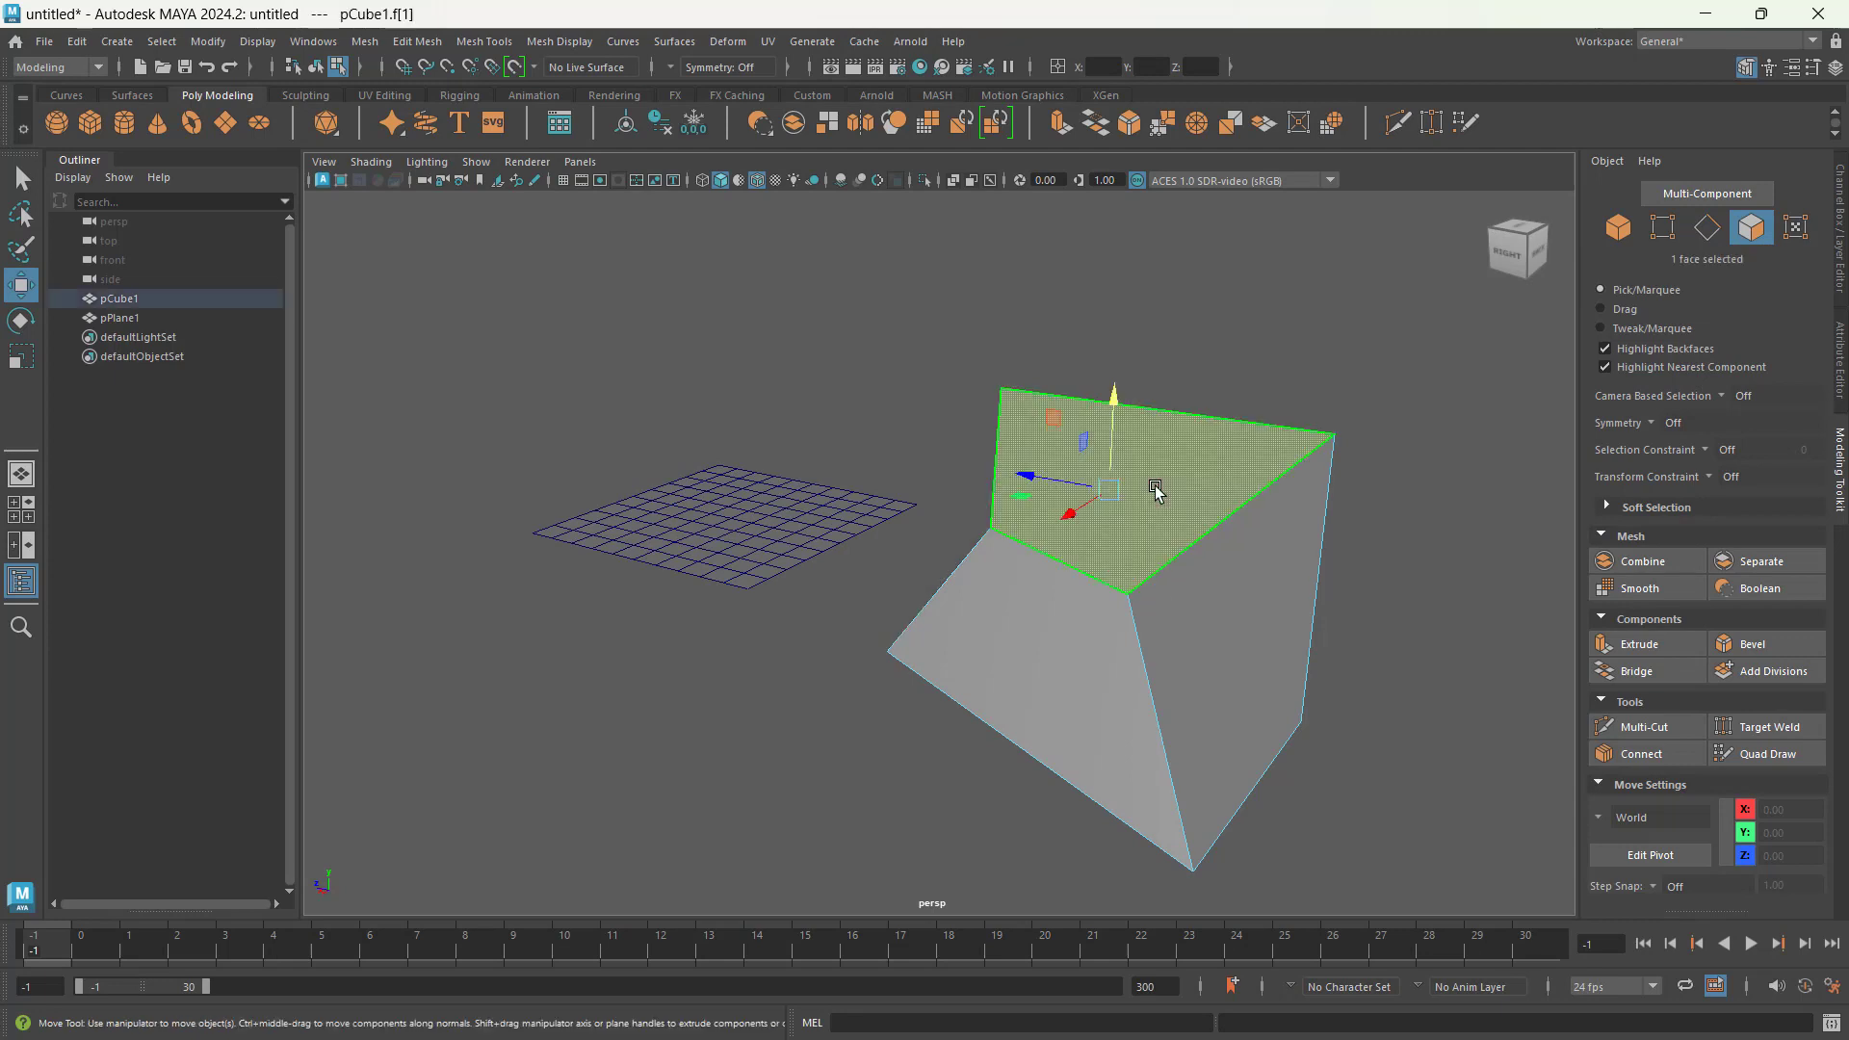
pyautogui.keyDown('alt'); pyautogui.moveTo(1426, 717); pyautogui.dragTo(1271, 763); pyautogui.keyUp('alt')
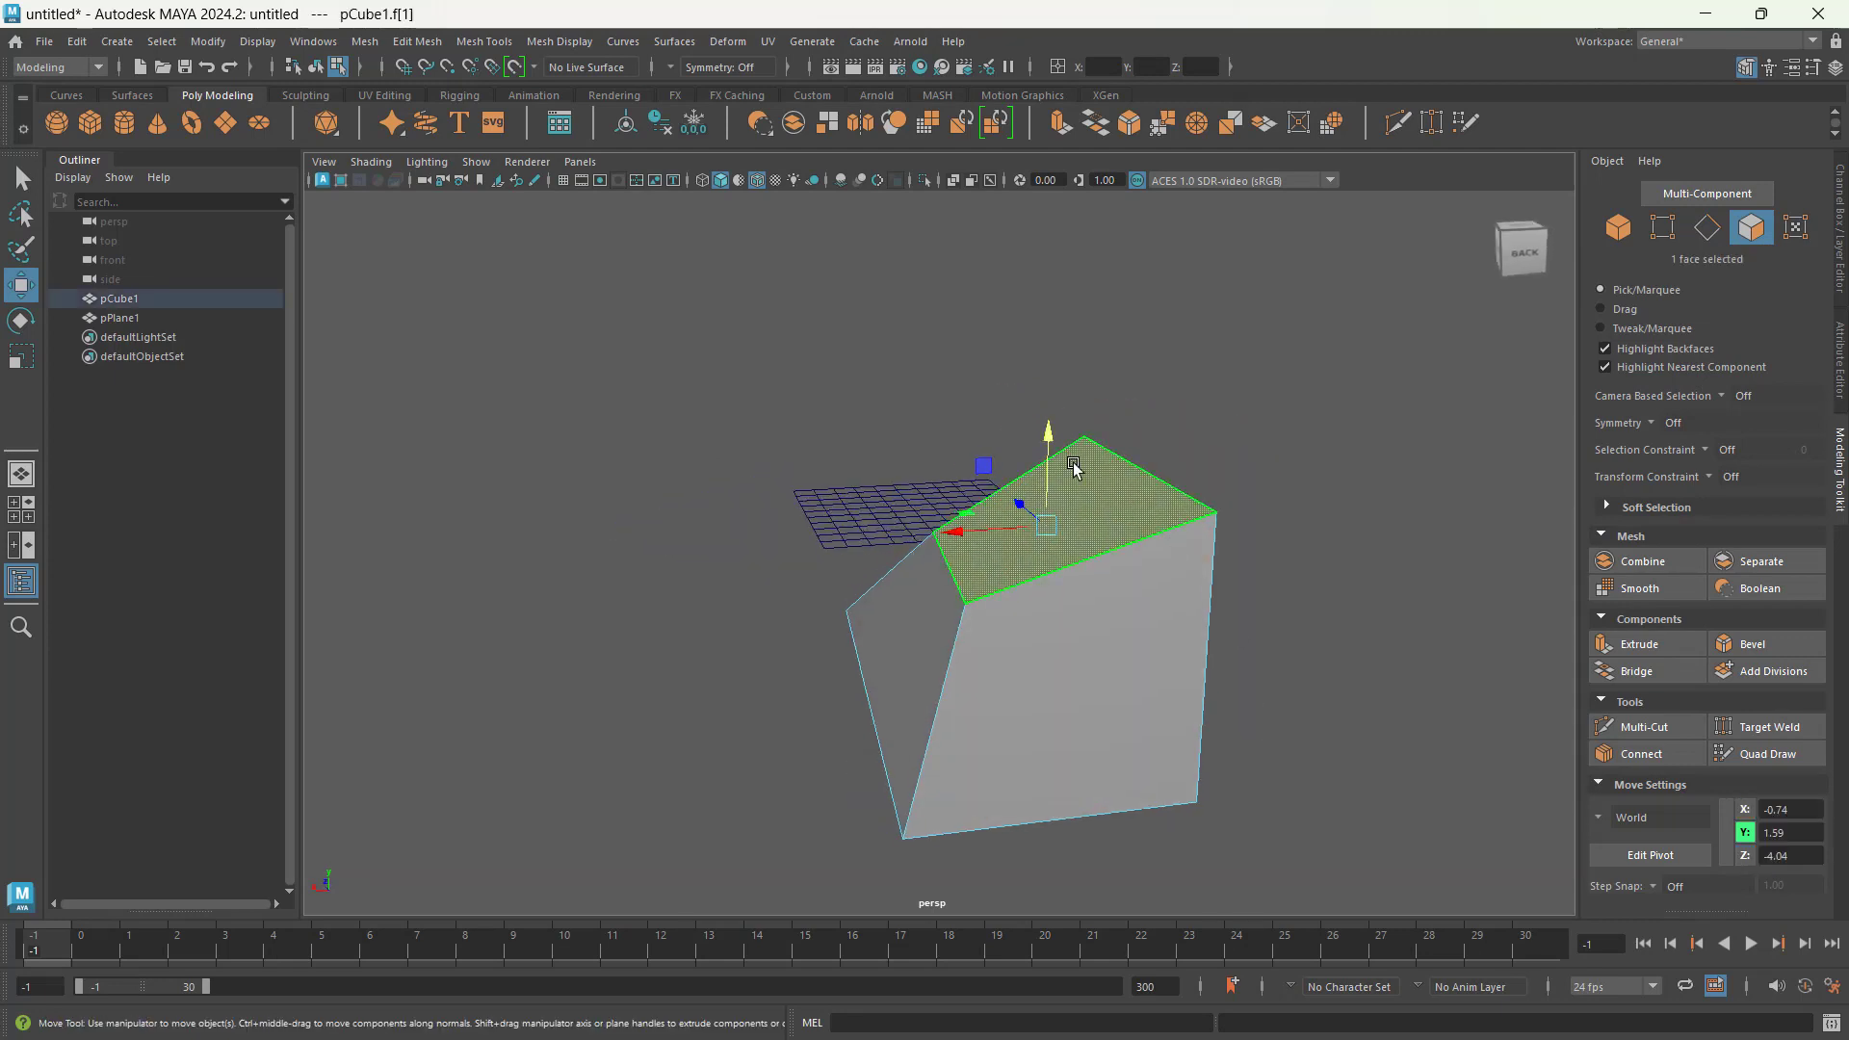
pyautogui.moveTo(1047, 423); pyautogui.dragTo(1008, 423)
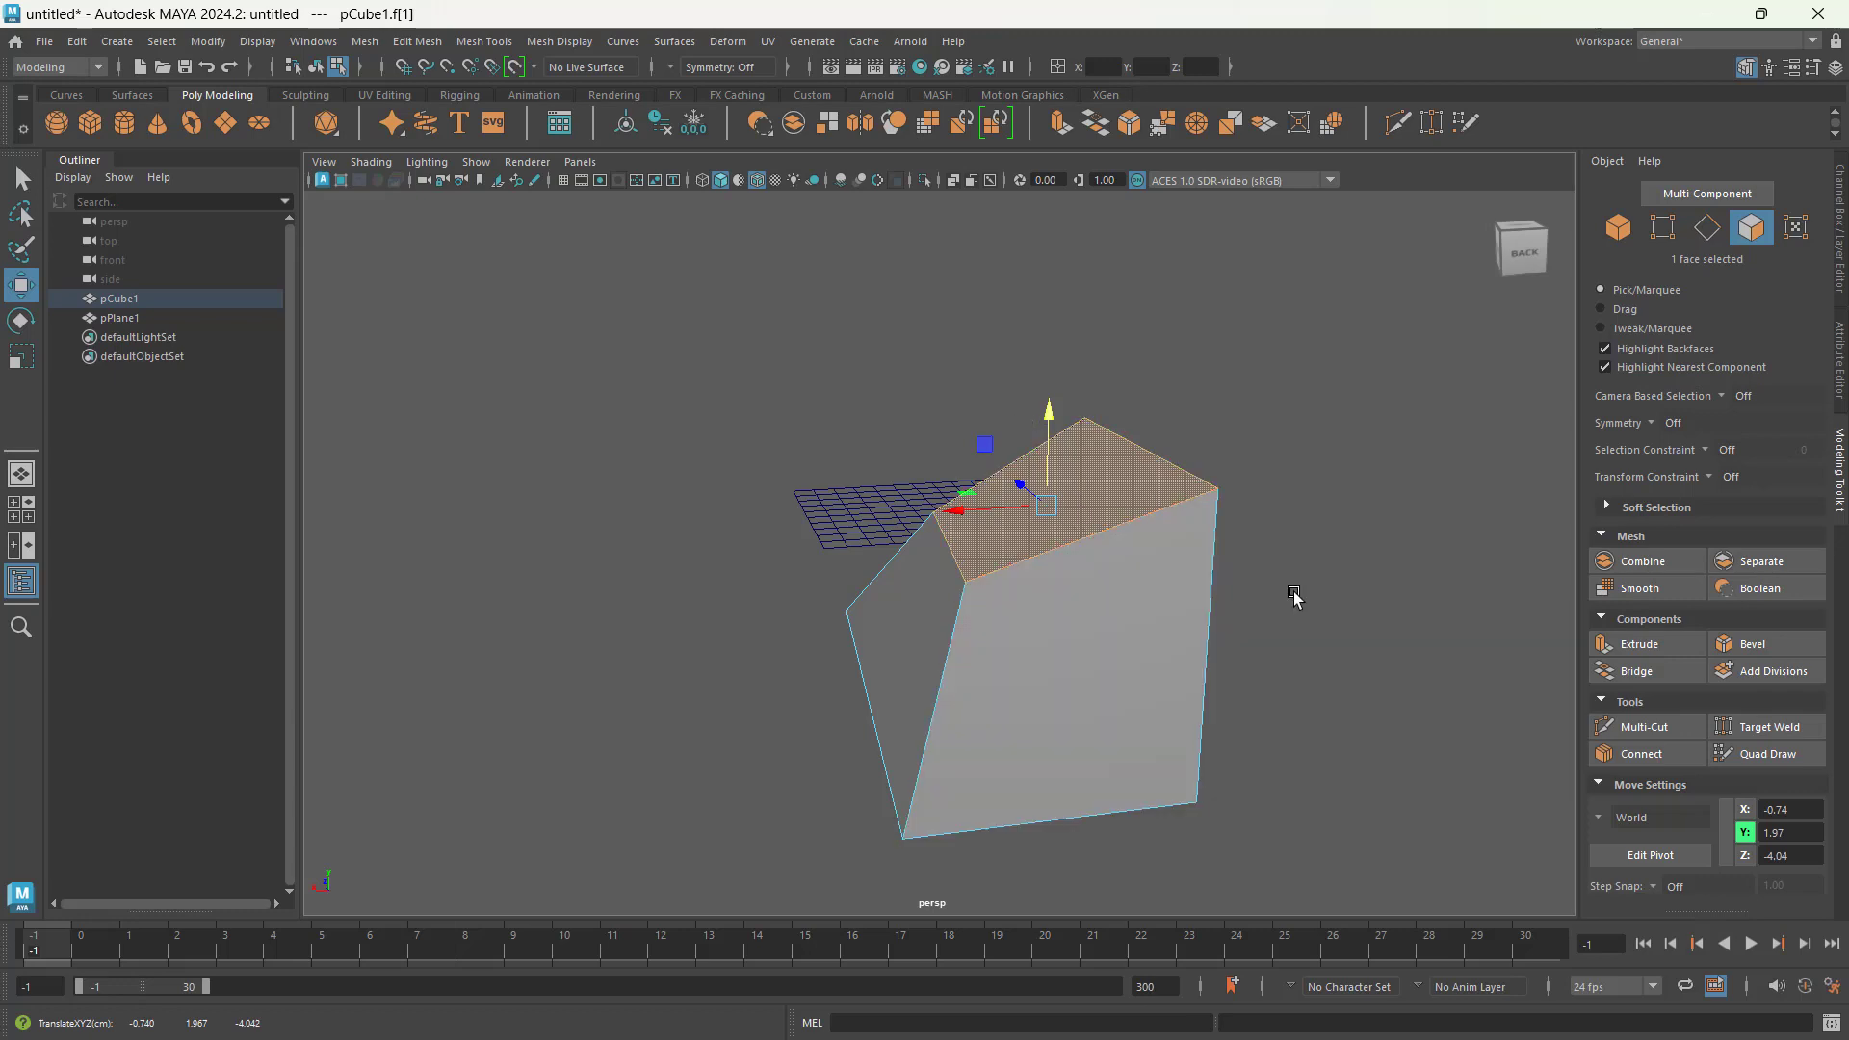
pyautogui.moveTo(1156, 598)
pyautogui.keyDown('alt'); pyautogui.mouseDown()
pyautogui.moveTo(1126, 592)
pyautogui.moveTo(1184, 581)
pyautogui.mouseUp(); pyautogui.keyUp('alt')
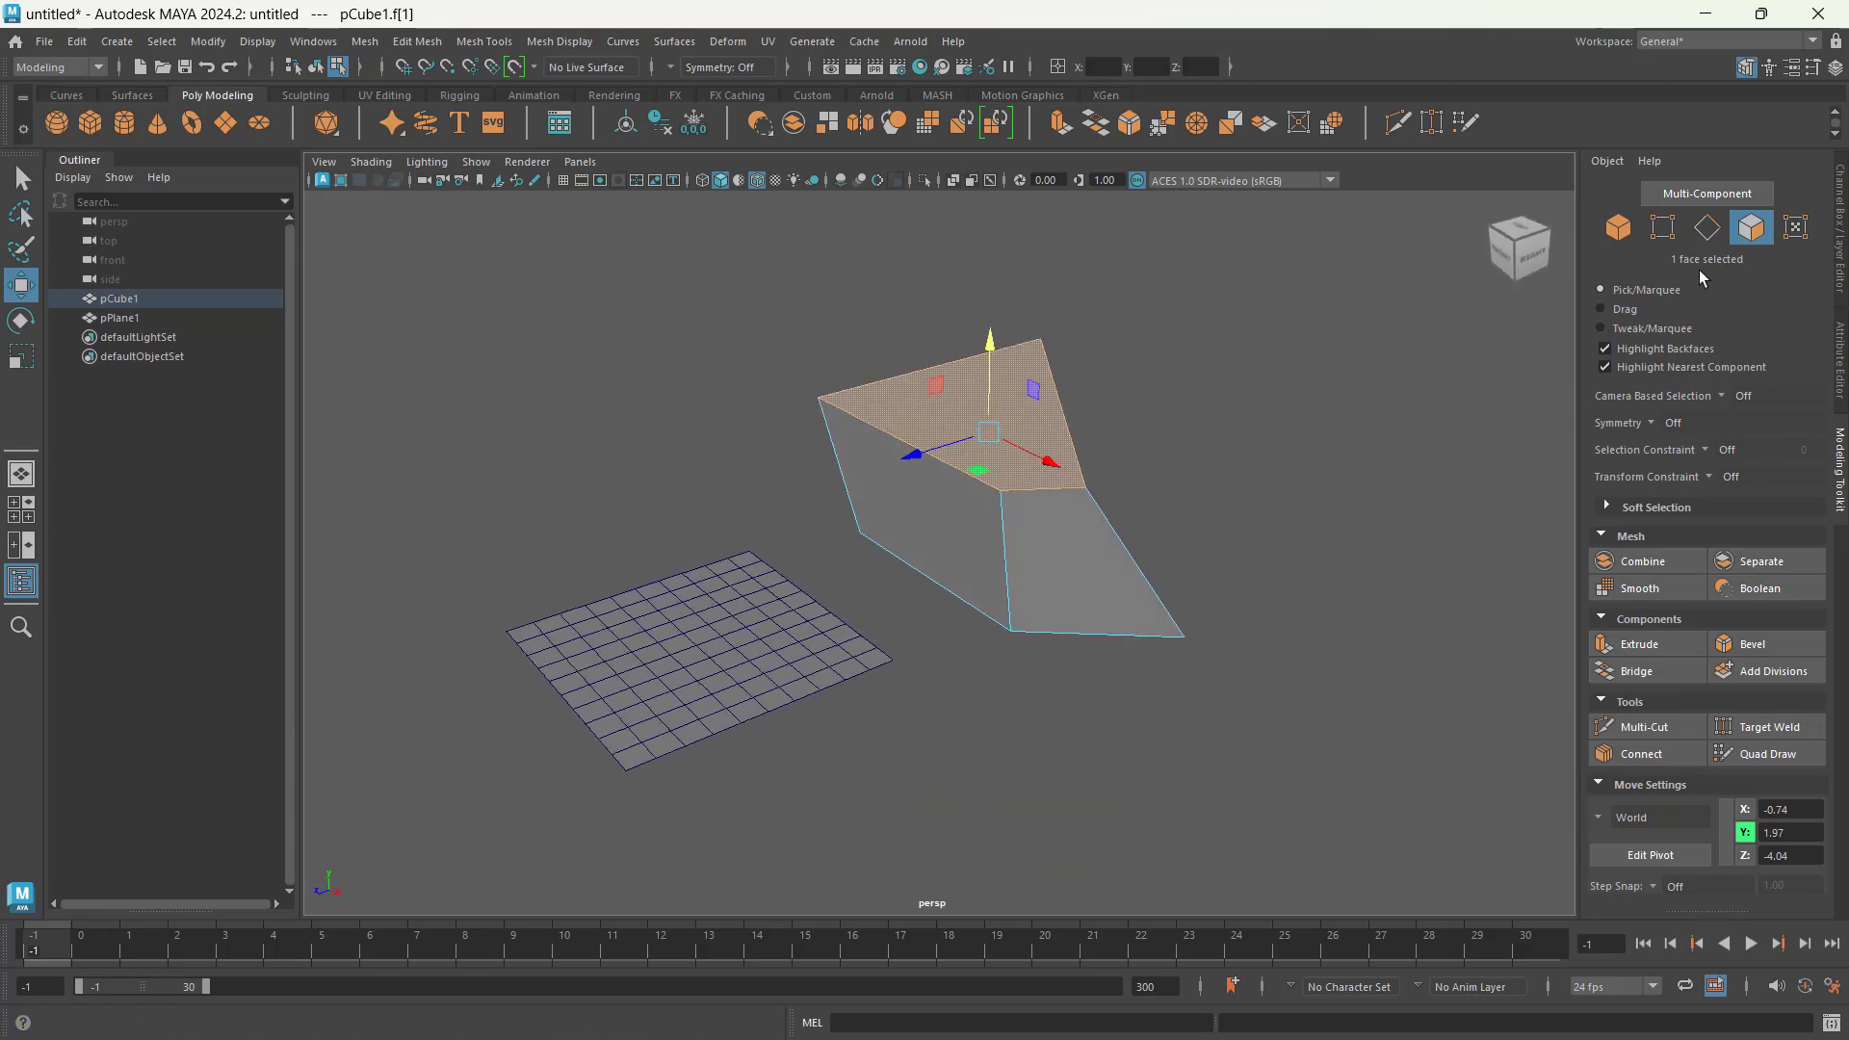
# Step: Return to vertex selection and select only the far-end vertex of the cube's shortened, lowered top edge
pyautogui.click(1662, 227)
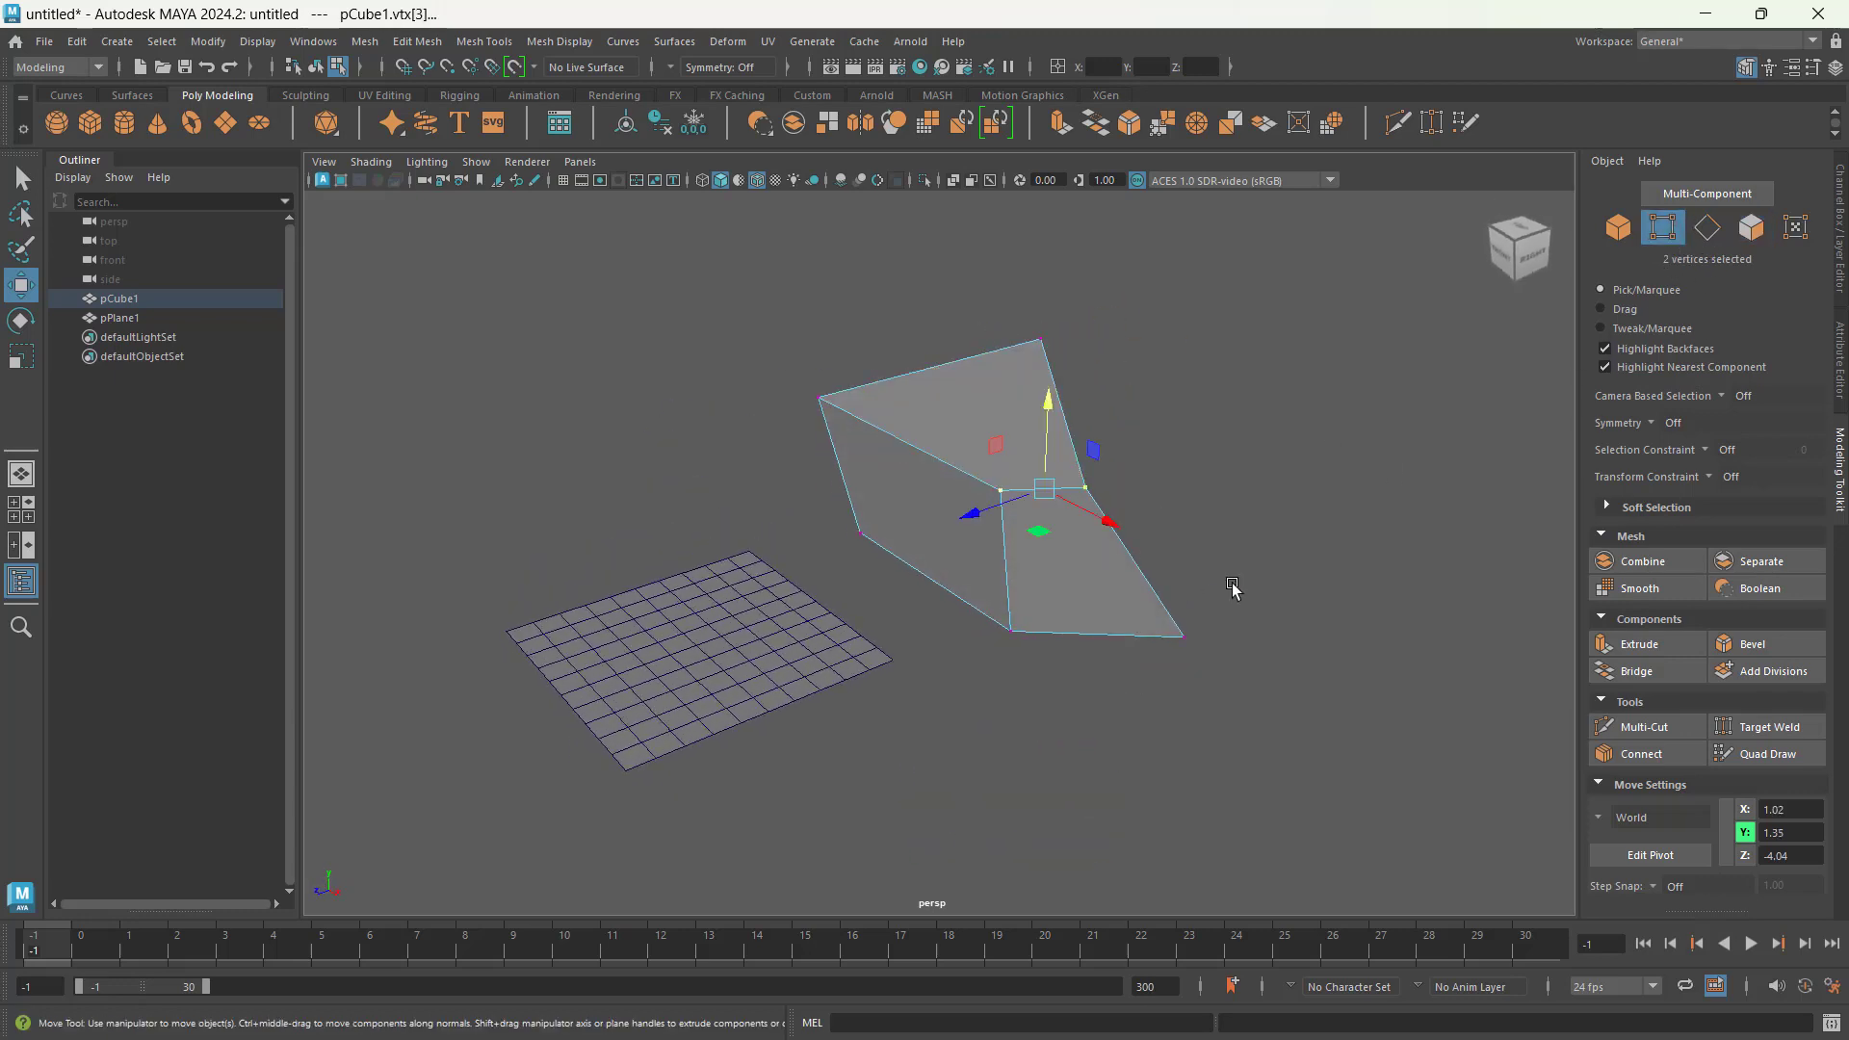
pyautogui.moveTo(1250, 592); pyautogui.dragTo(1155, 704)
pyautogui.moveTo(1198, 580); pyautogui.dragTo(1208, 428)
pyautogui.hotkey('ctrl', 'z')
pyautogui.click(1083, 484)
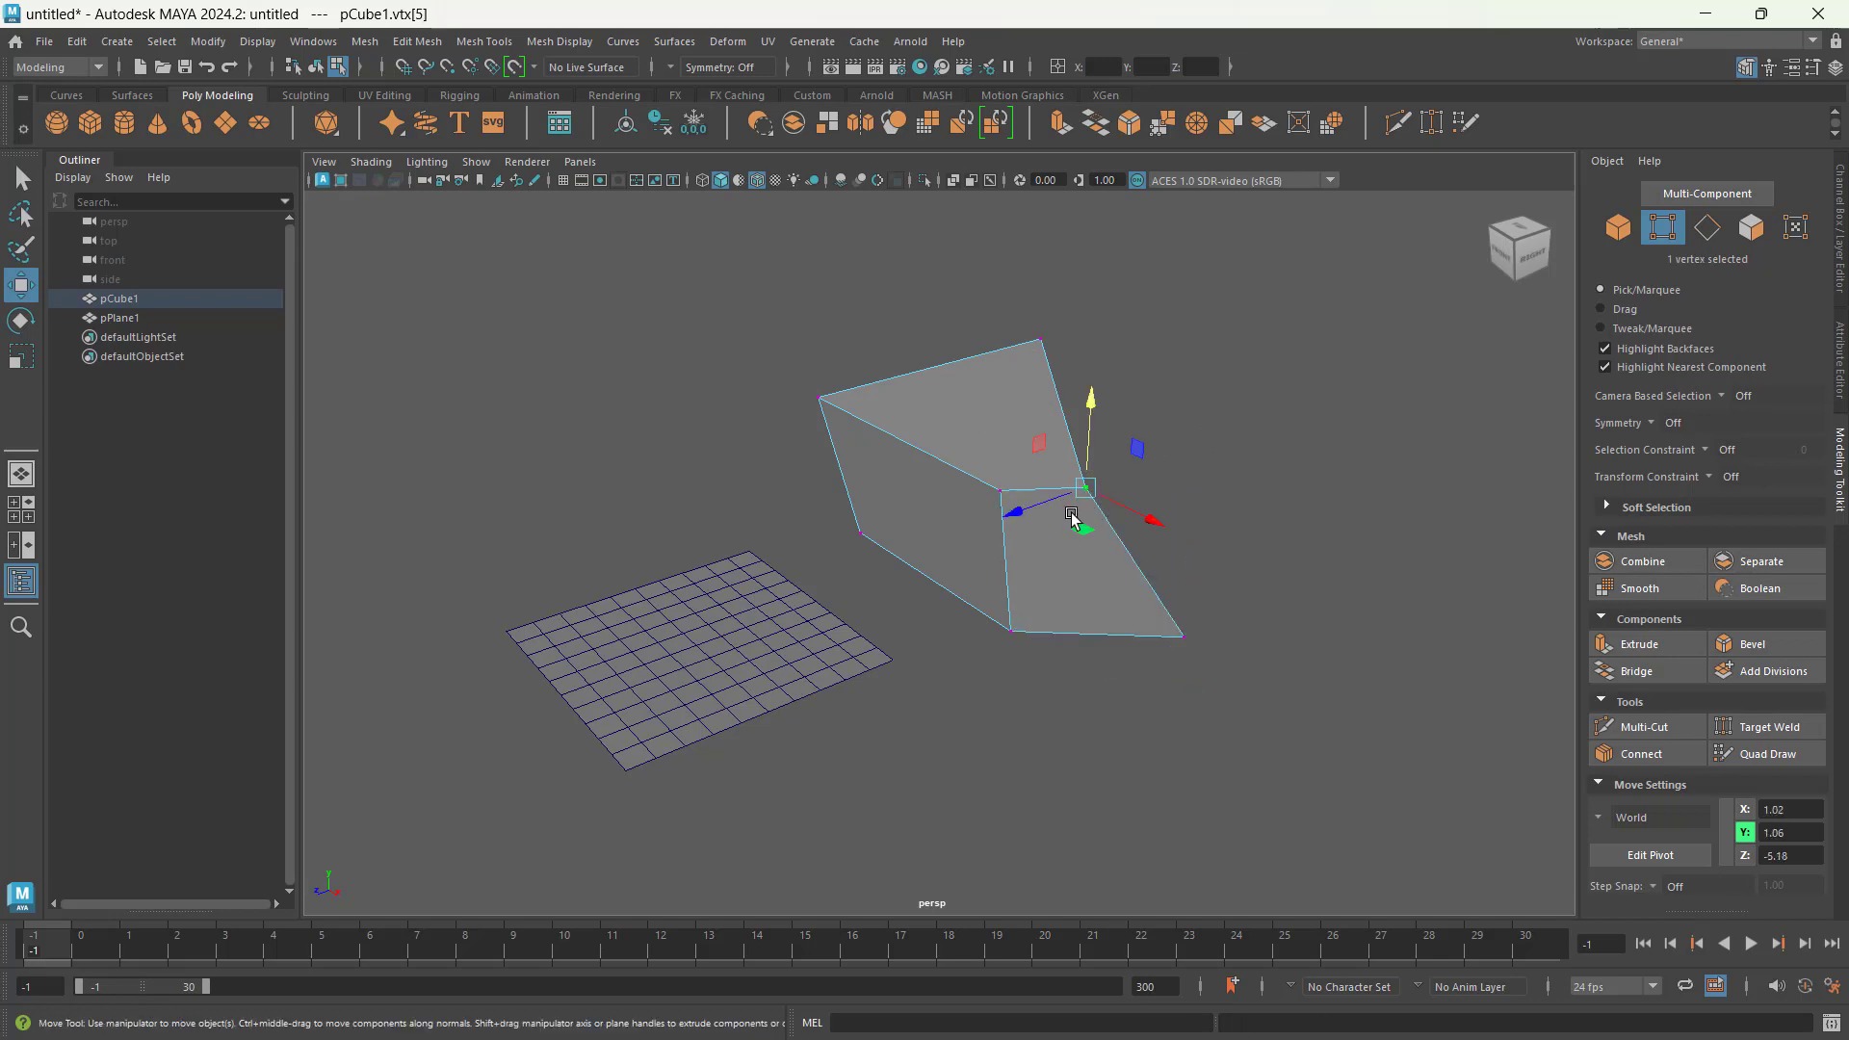
pyautogui.moveTo(1192, 509)
pyautogui.keyDown('alt'); pyautogui.mouseDown()
pyautogui.moveTo(1291, 491)
pyautogui.moveTo(1225, 513)
pyautogui.mouseUp(); pyautogui.keyUp('alt')
# Step: Switch to edge selection and select the sloping side edge and adjoining top edge of the cube's face farthest from the plane
pyautogui.click(1707, 227)
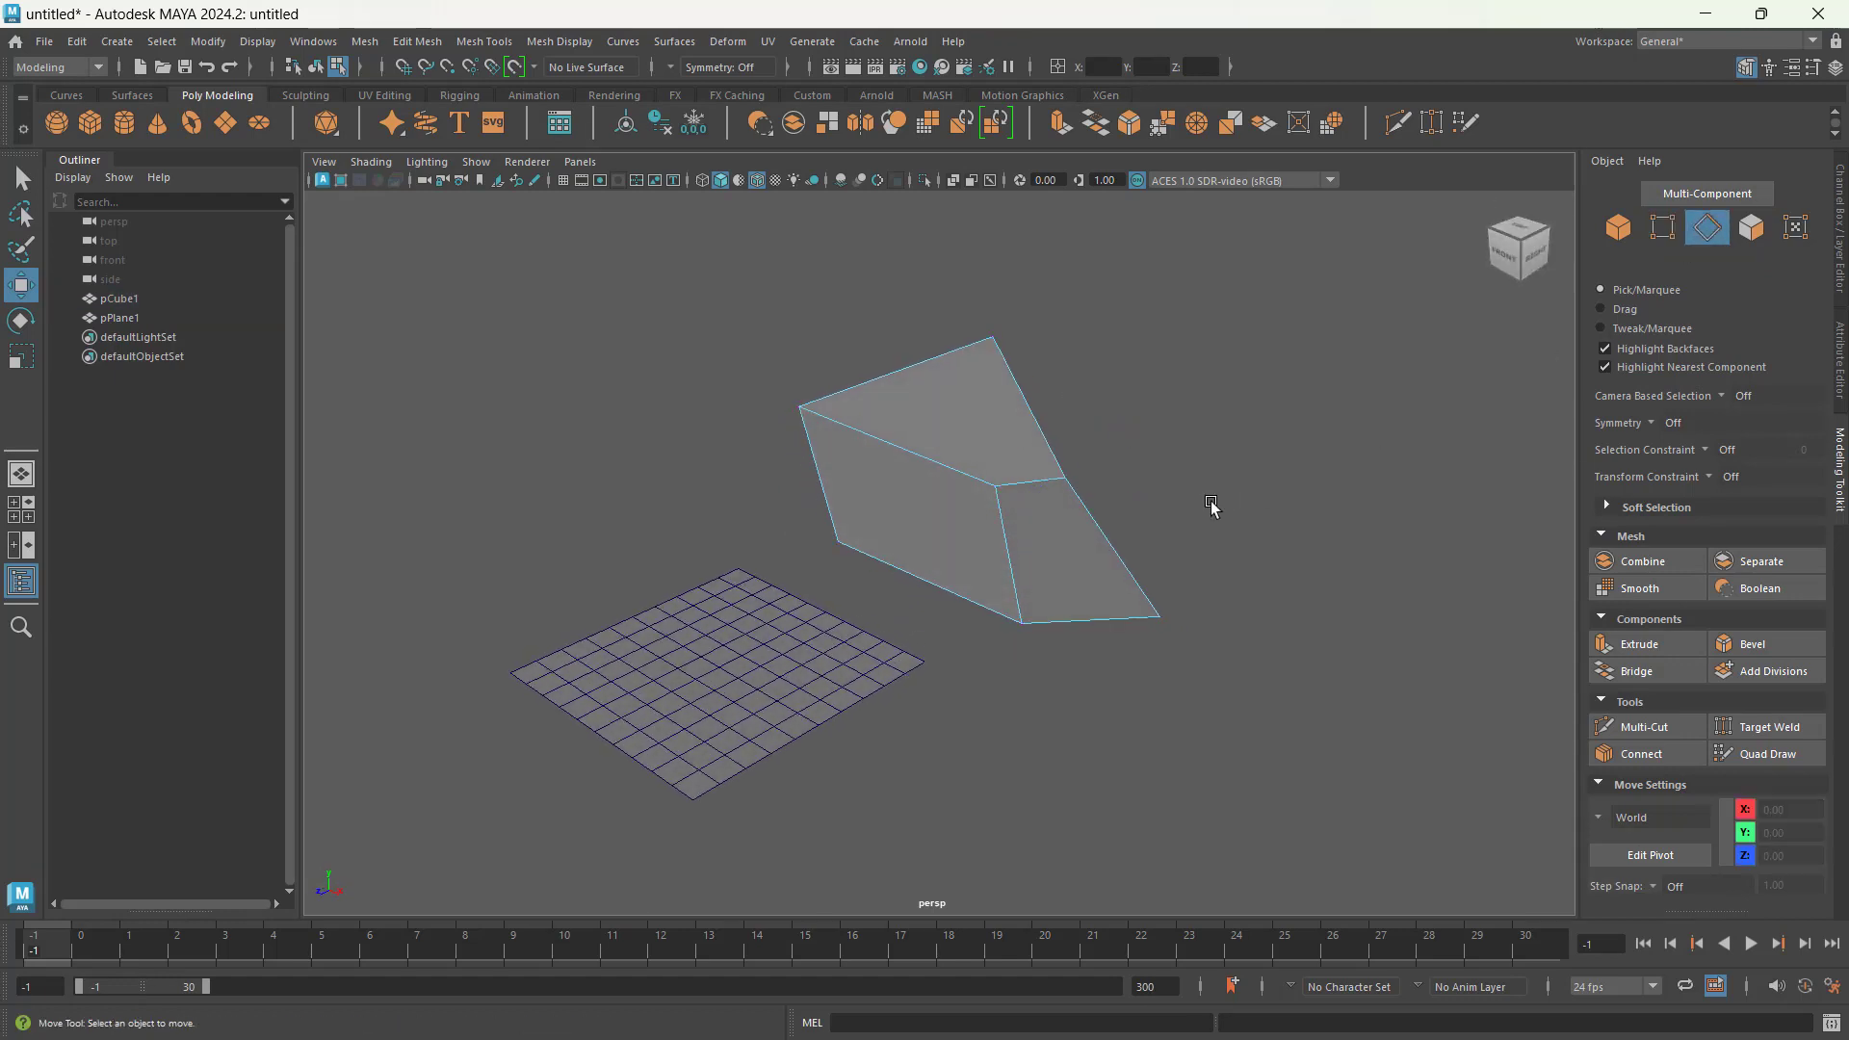
pyautogui.click(1091, 532)
pyautogui.keyDown('alt'); pyautogui.moveTo(1332, 576); pyautogui.dragTo(1143, 538); pyautogui.keyUp('alt')
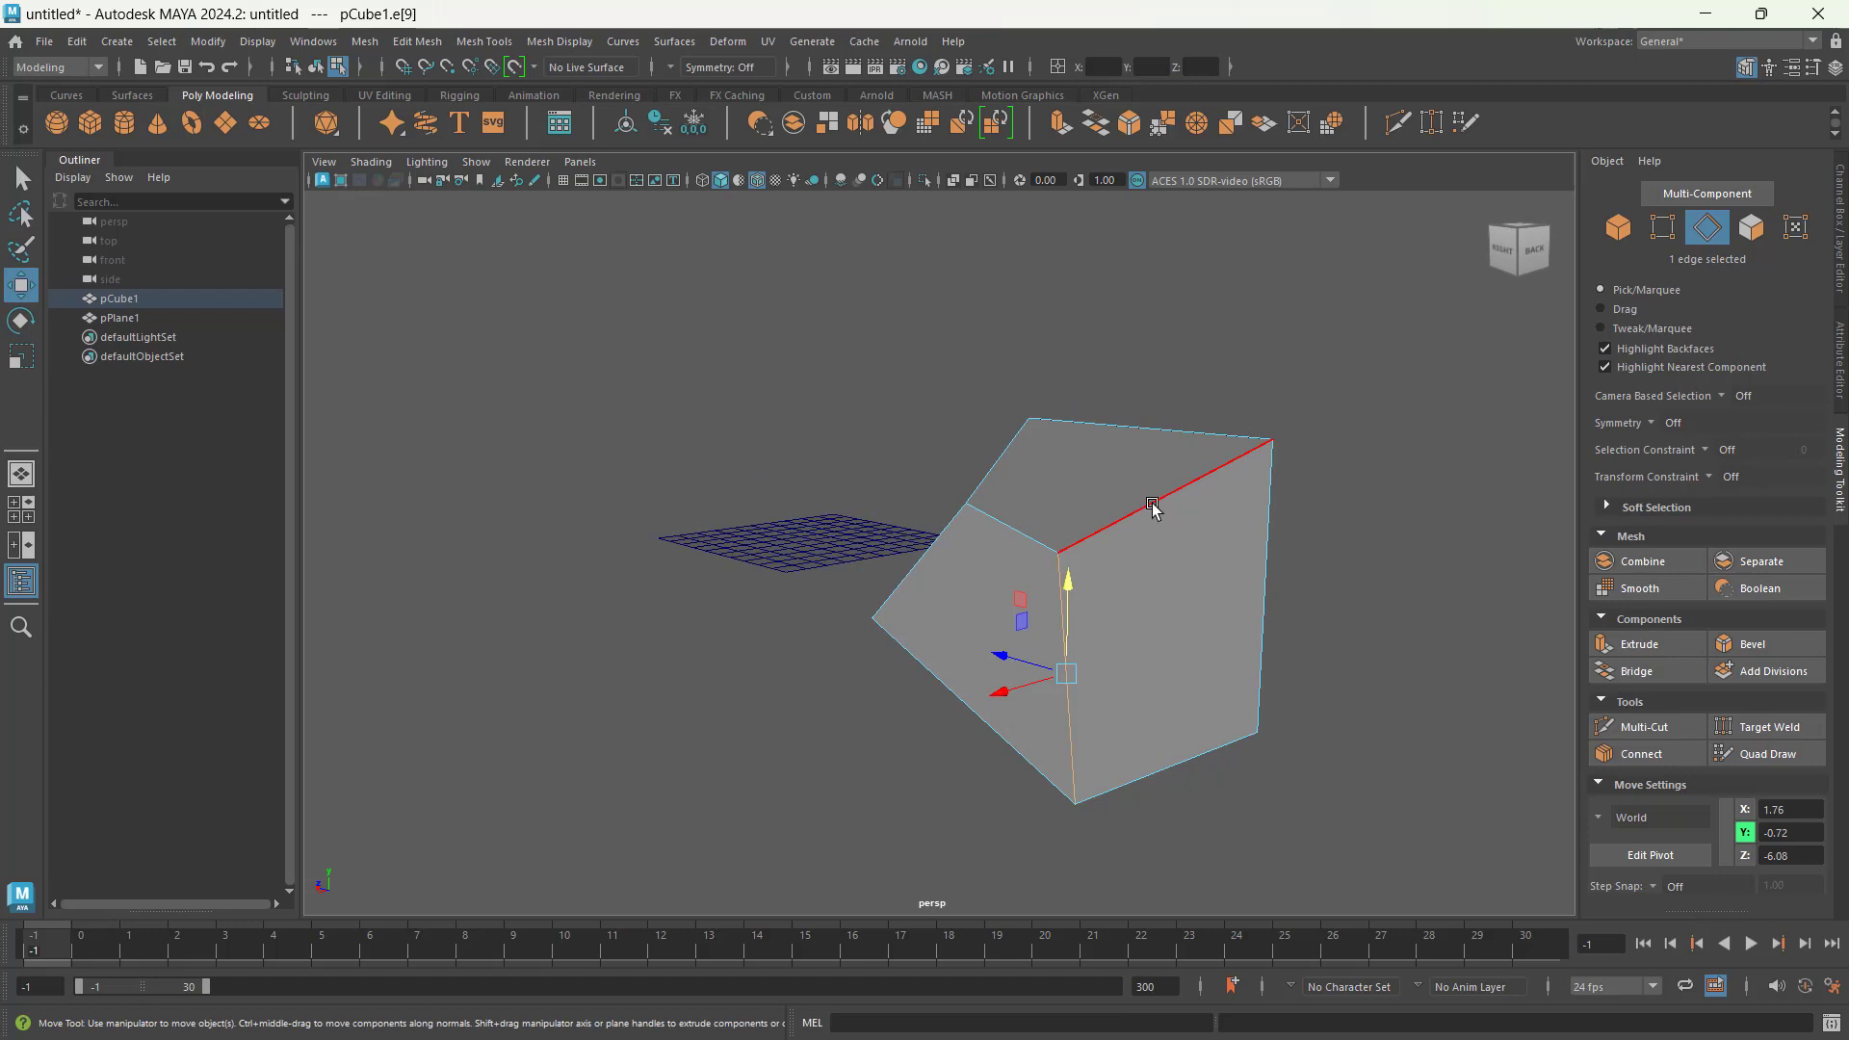
pyautogui.keyDown('shift'); pyautogui.click(1151, 503); pyautogui.keyUp('shift')
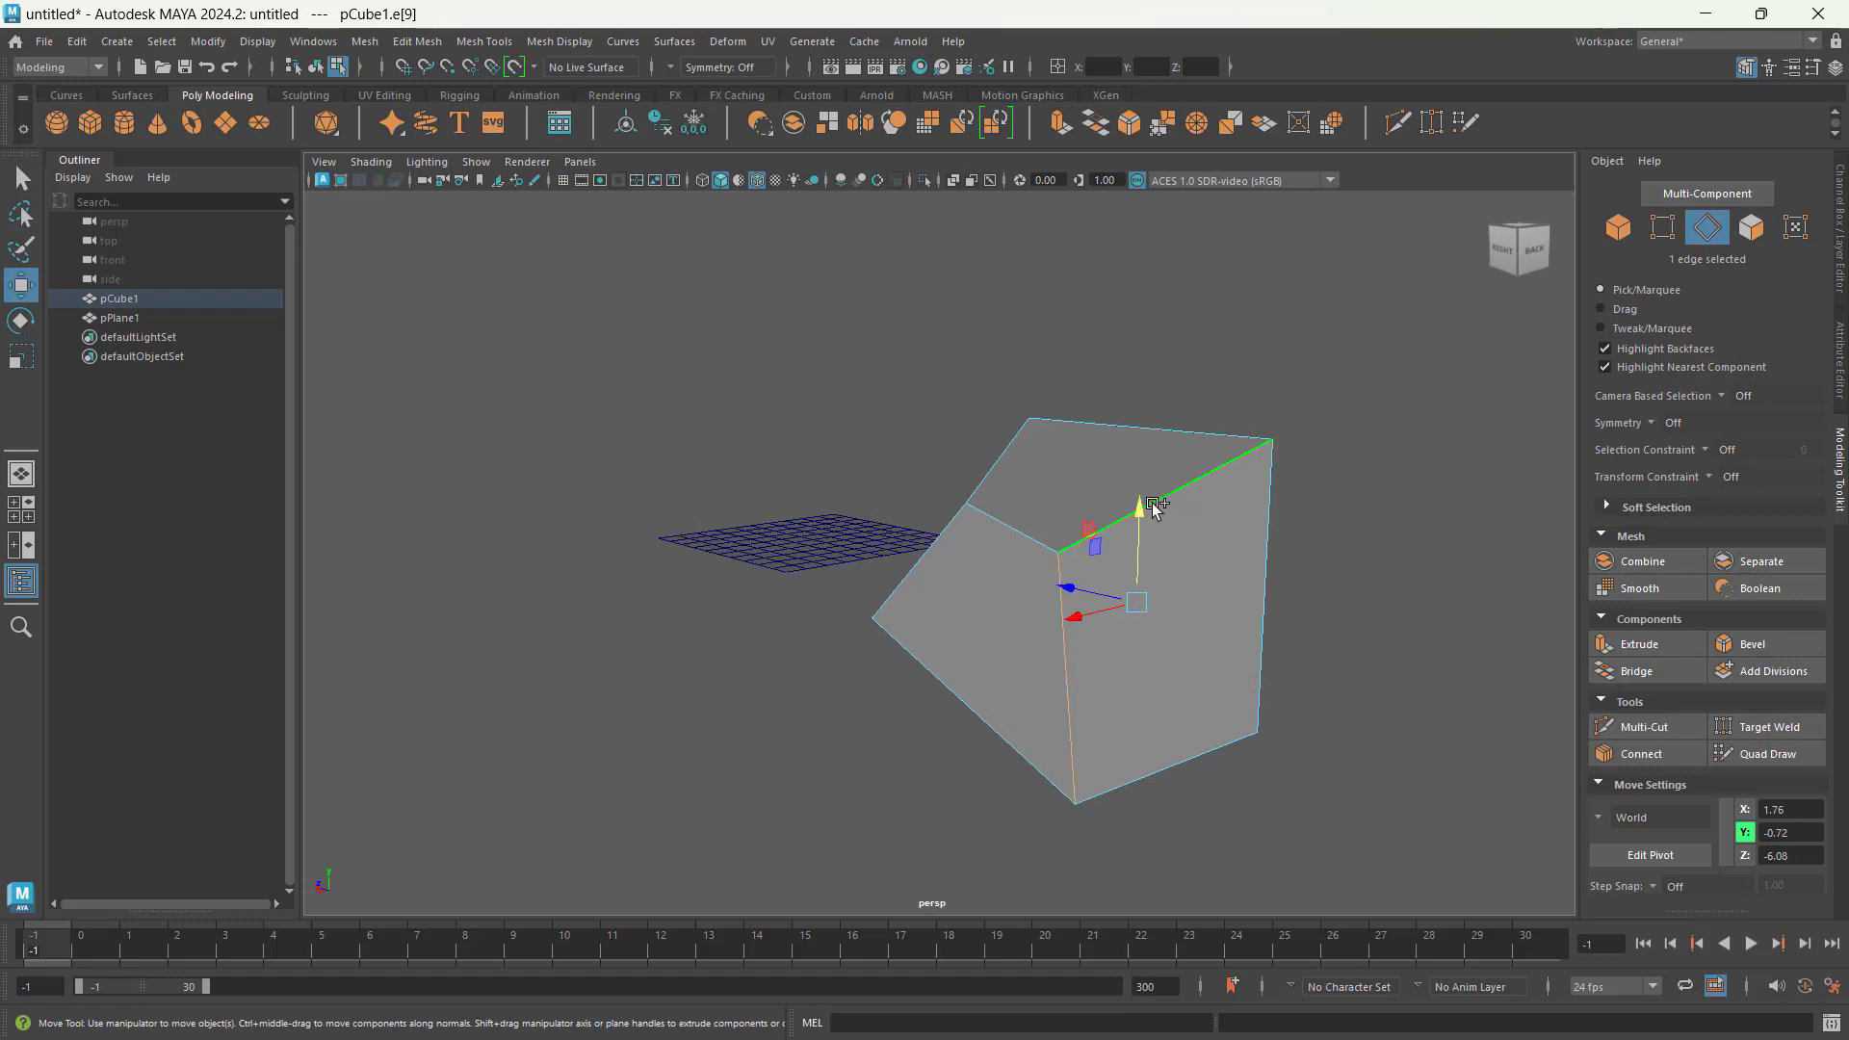
pyautogui.keyDown('alt'); pyautogui.moveTo(1176, 619); pyautogui.dragTo(1225, 627); pyautogui.keyUp('alt')
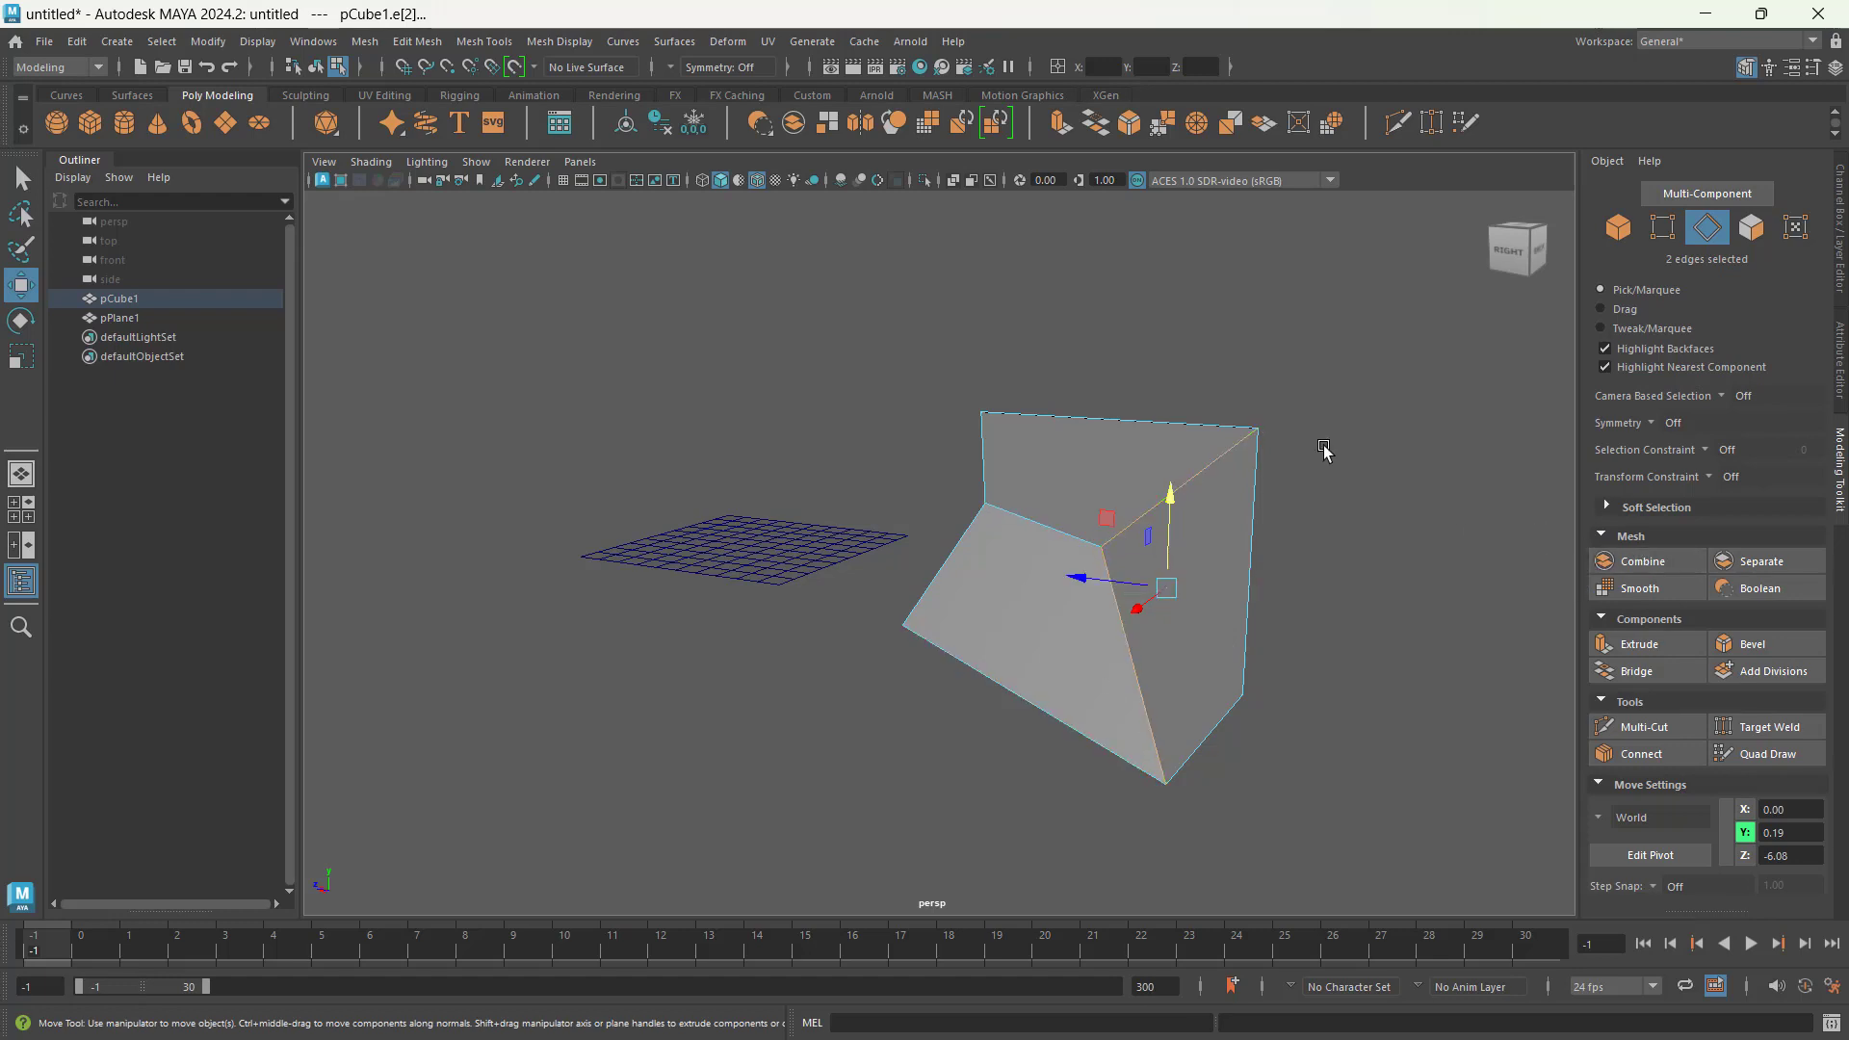
pyautogui.keyDown('alt'); pyautogui.moveTo(1353, 483); pyautogui.dragTo(1341, 482); pyautogui.keyUp('alt')
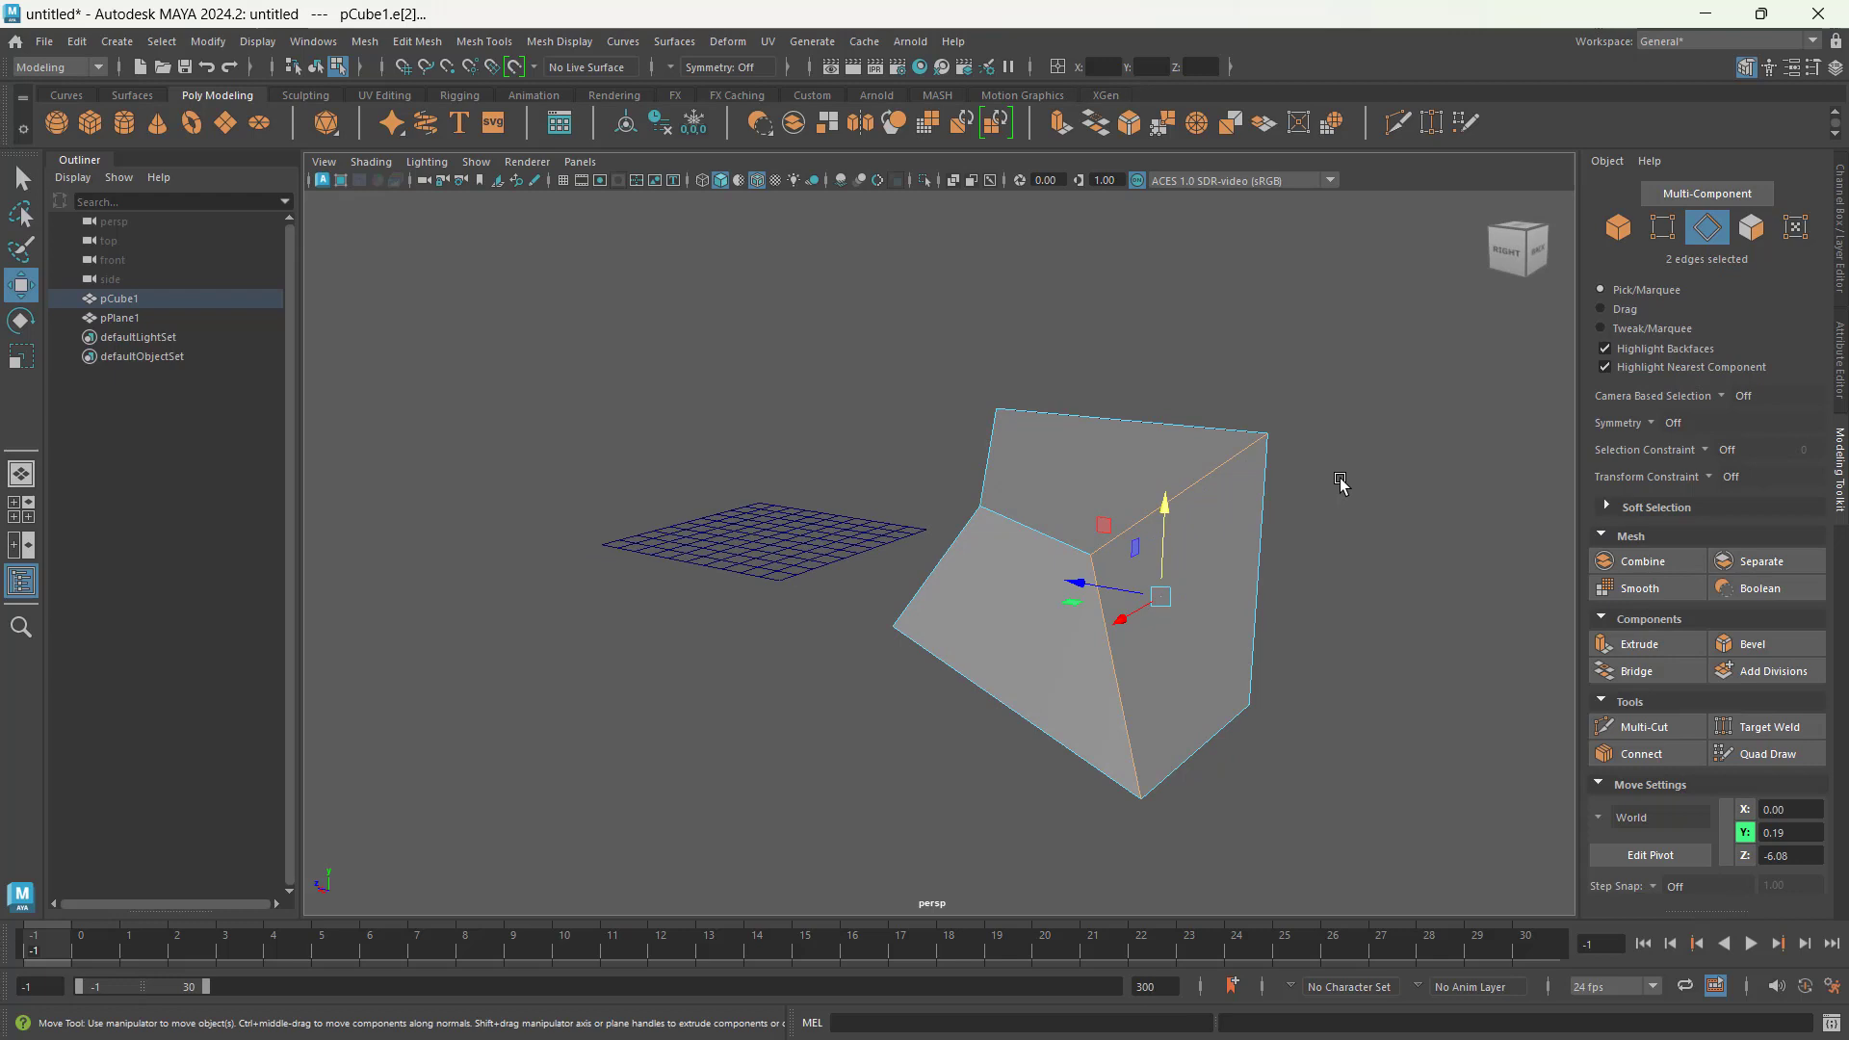
# Step: Switch to face selection, clear the current selection and select the cube's face farthest from the plane
pyautogui.click(1752, 231)
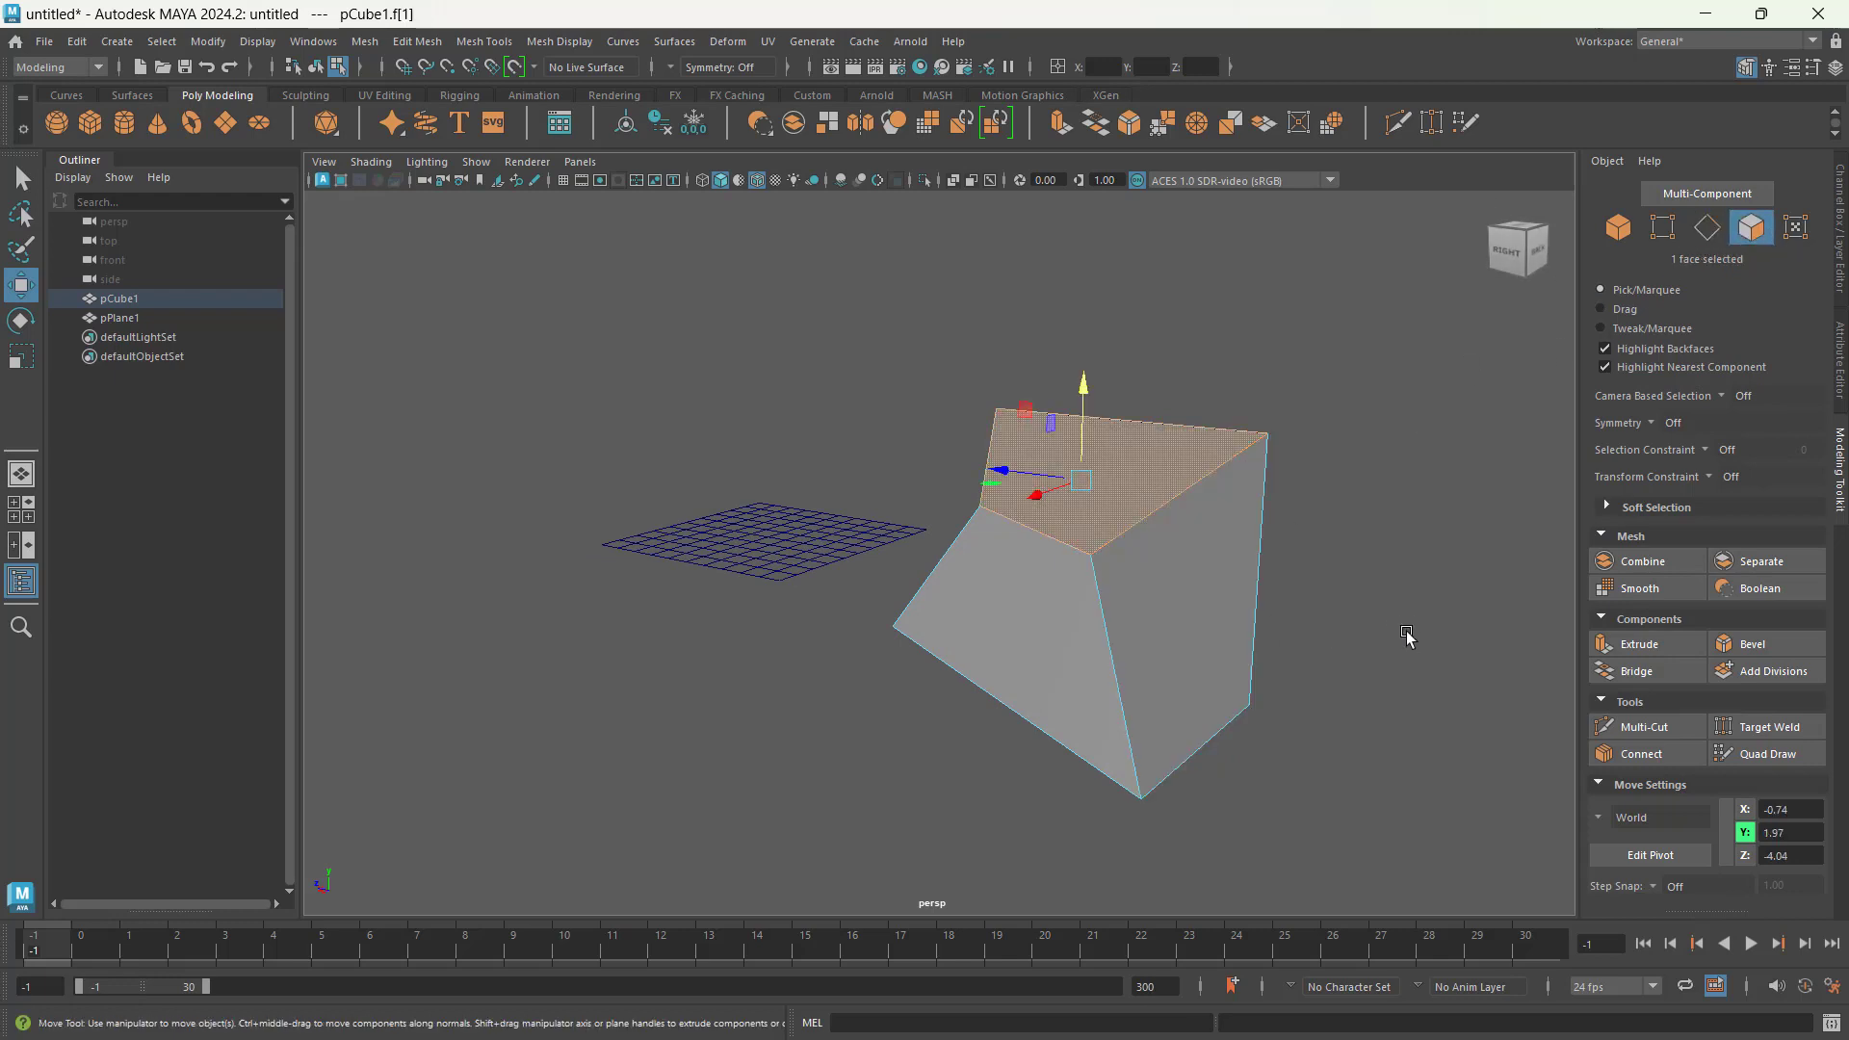
pyautogui.click(1406, 628)
pyautogui.click(1176, 594)
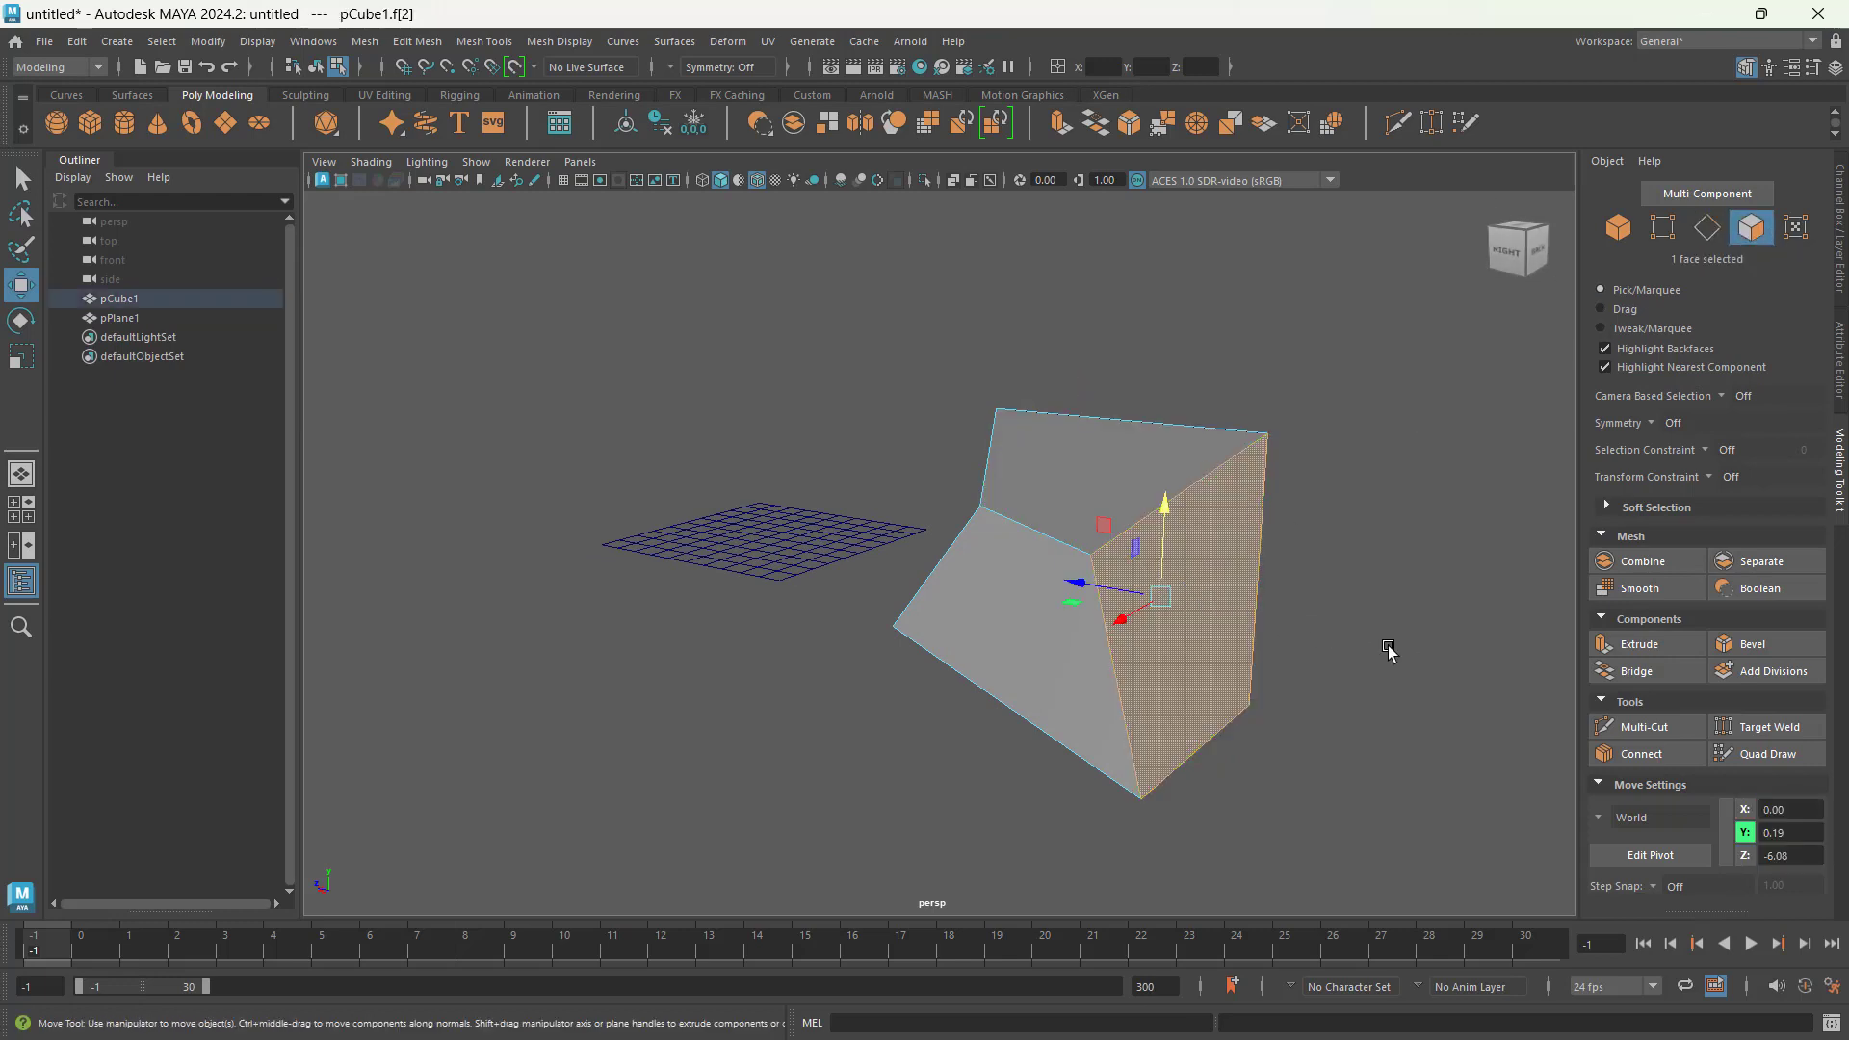
pyautogui.keyDown('alt'); pyautogui.moveTo(1390, 648); pyautogui.dragTo(1172, 477); pyautogui.keyUp('alt')
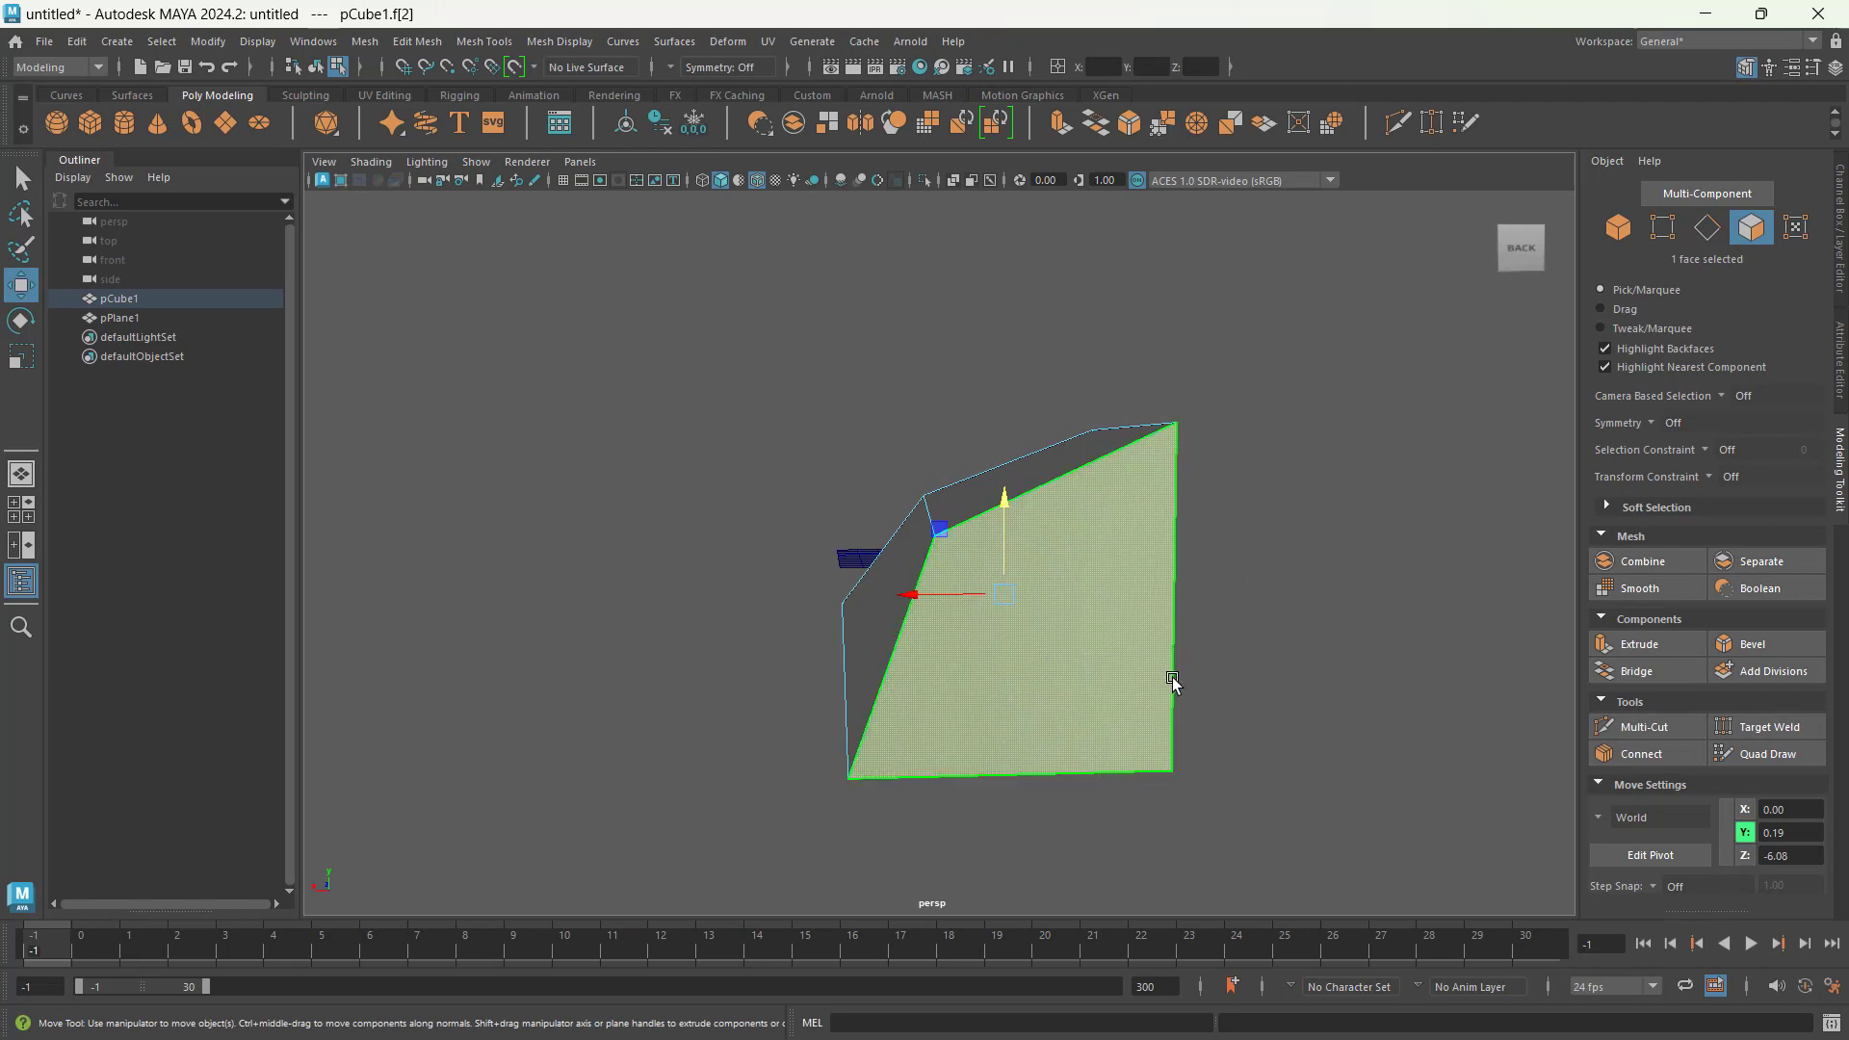
pyautogui.keyDown('alt'); pyautogui.moveTo(1005, 676); pyautogui.dragTo(1202, 665); pyautogui.keyUp('alt')
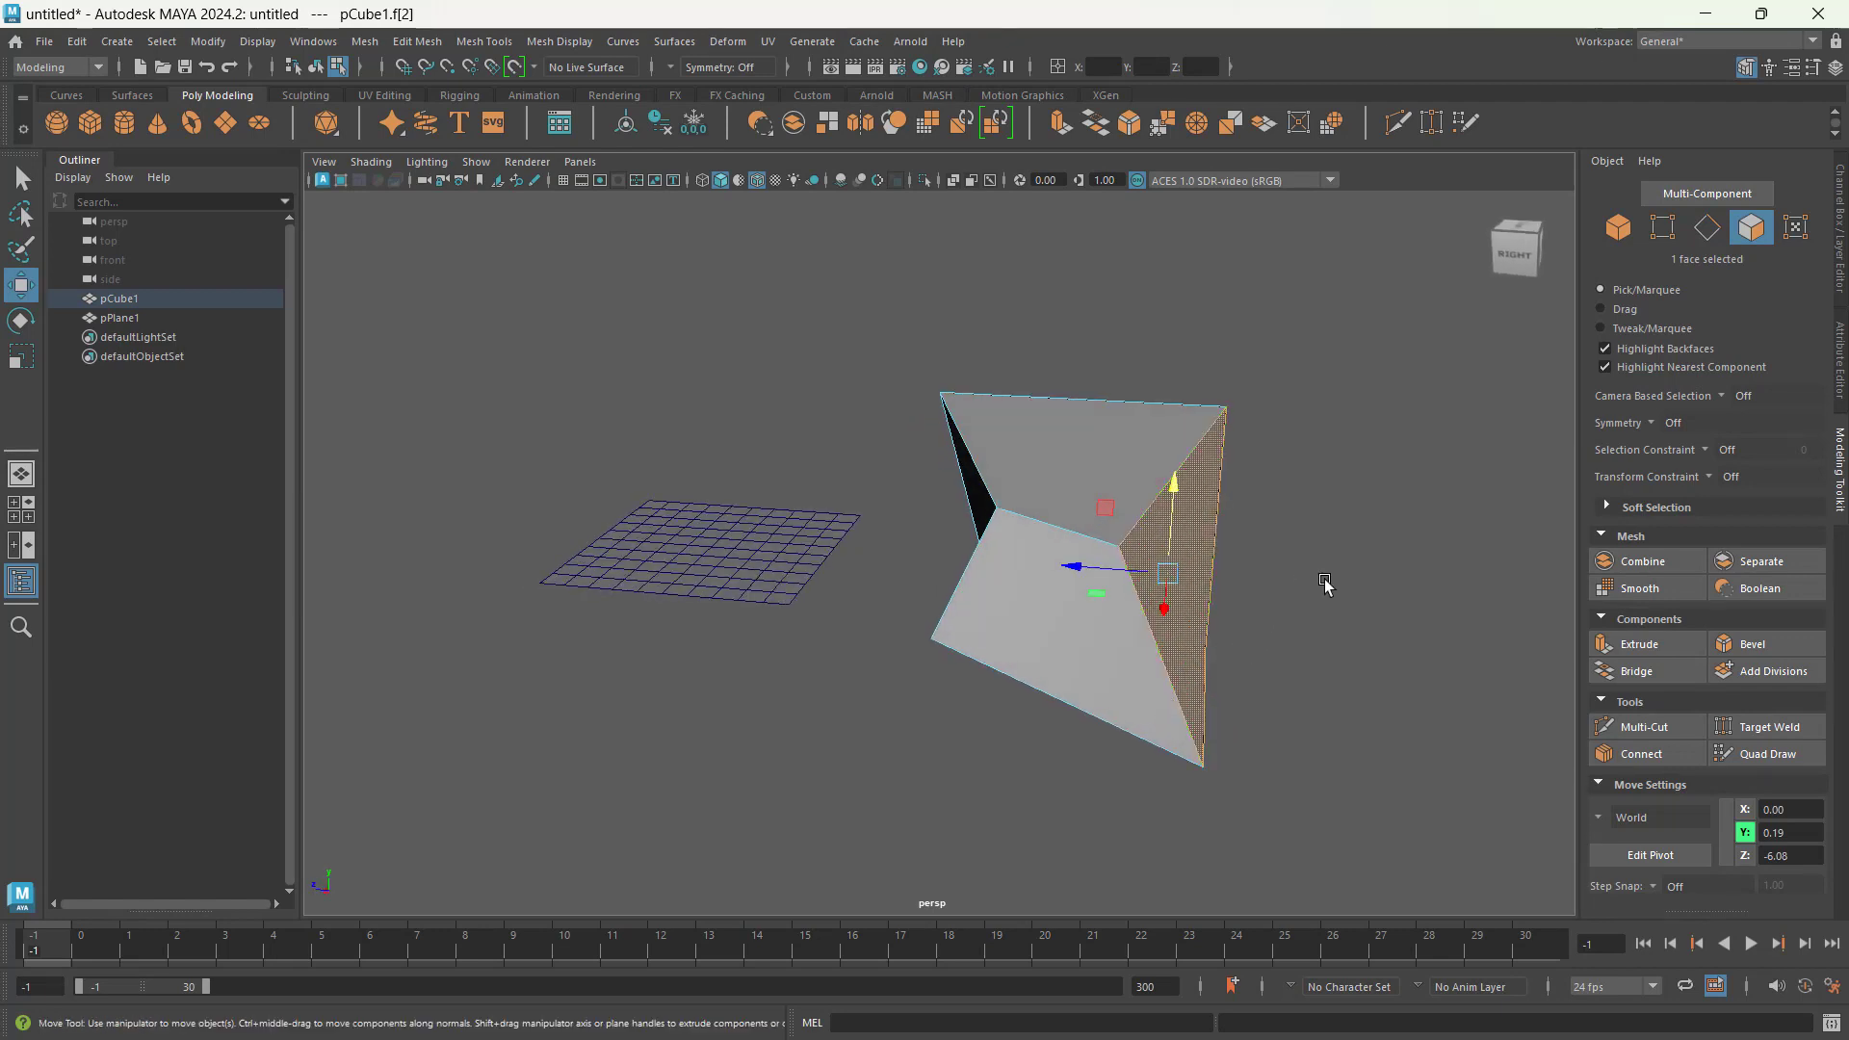
# Step: Select the cube's top face and convert the face selection to its four vertices
pyautogui.keyDown('alt'); pyautogui.moveTo(1344, 614); pyautogui.dragTo(680, 565); pyautogui.keyUp('alt')
pyautogui.scroll(2, 951, 652)
pyautogui.keyDown('alt'); pyautogui.moveTo(761, 503); pyautogui.dragTo(912, 664); pyautogui.keyUp('alt')
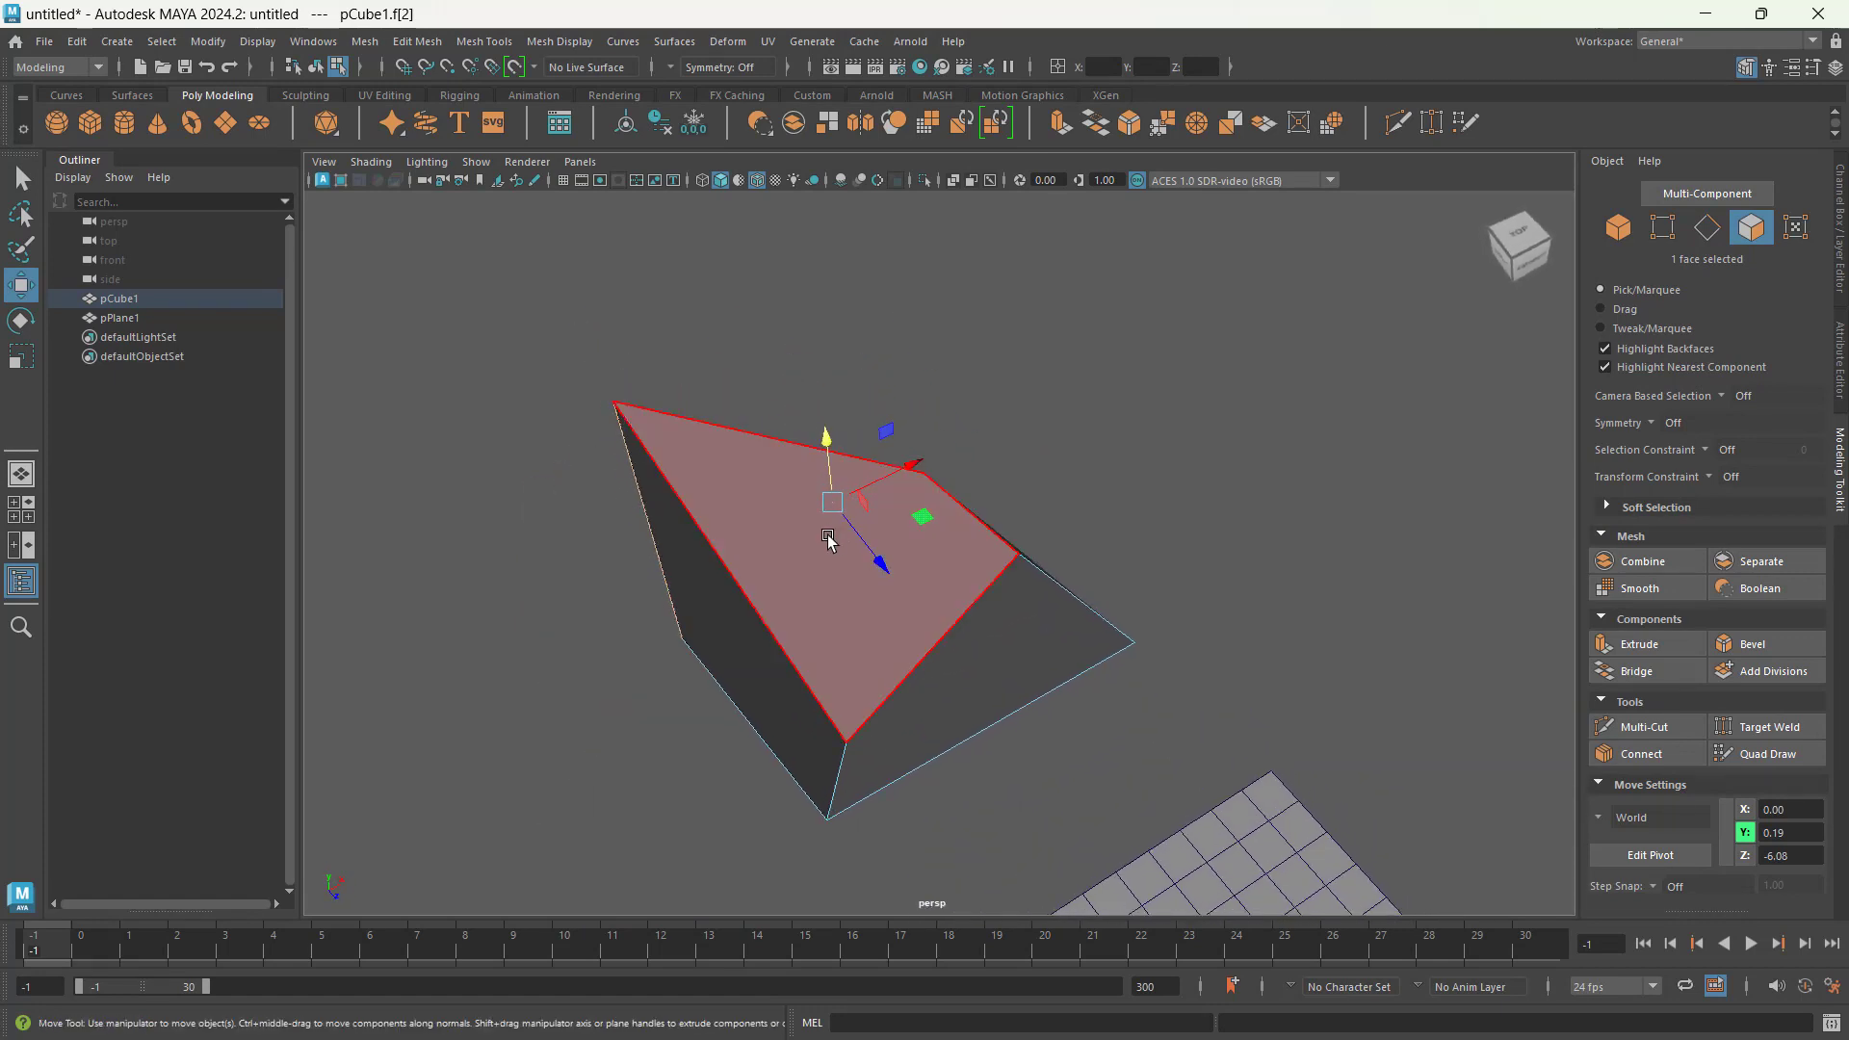
pyautogui.click(798, 551)
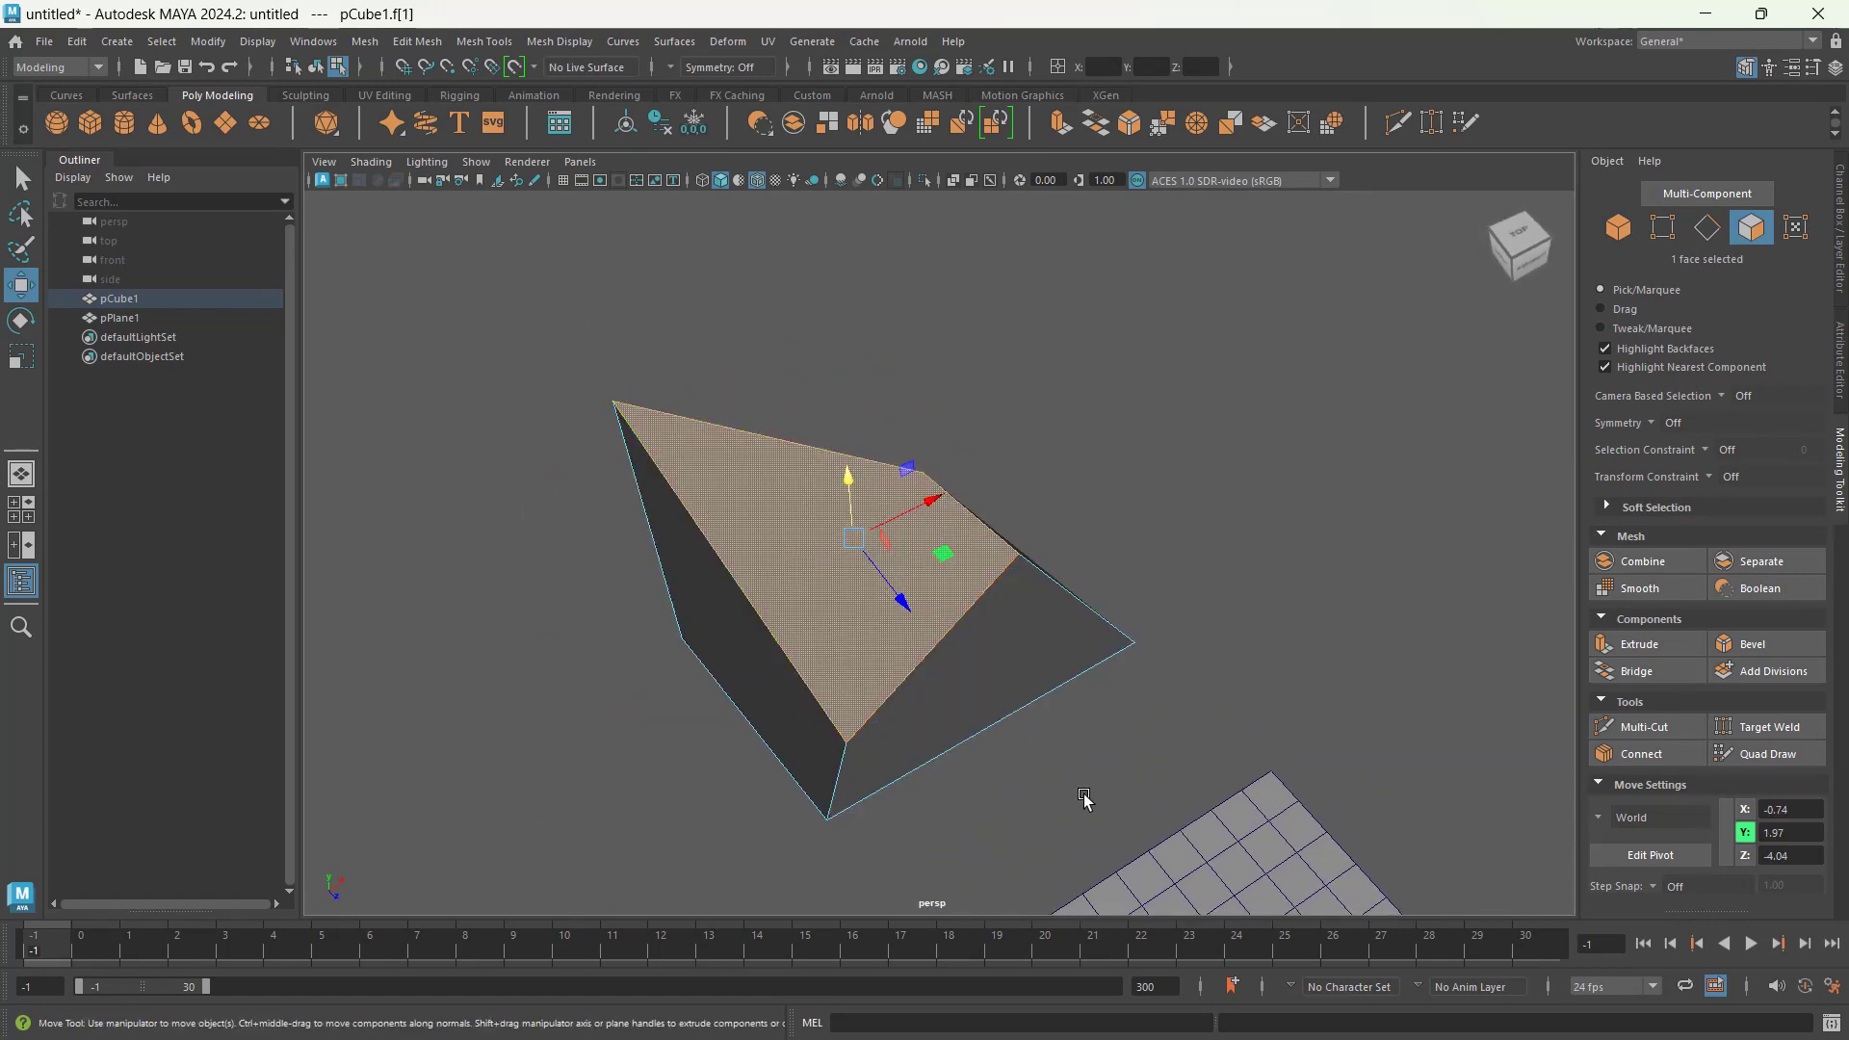
pyautogui.scroll(1, 984, 707)
pyautogui.keyDown('alt'); pyautogui.moveTo(984, 705); pyautogui.dragTo(1038, 735, button='middle'); pyautogui.keyUp('alt')
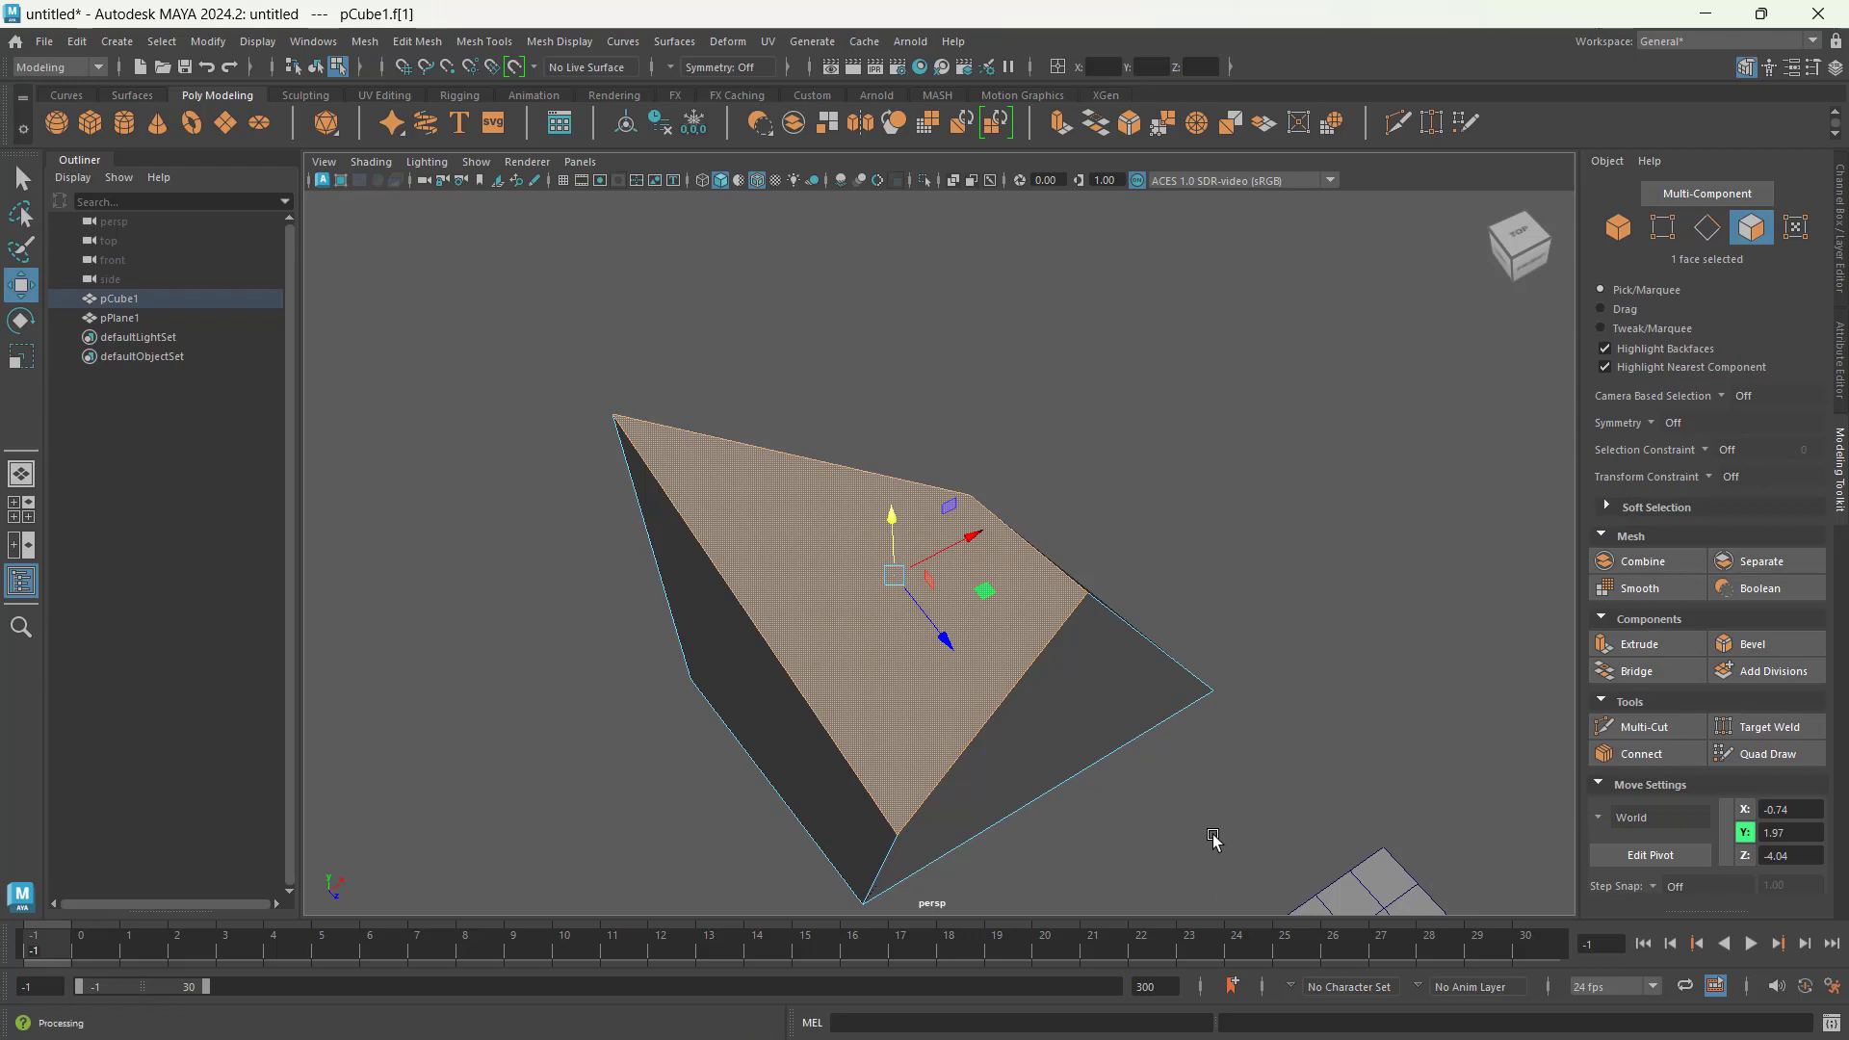
pyautogui.click(1670, 229)
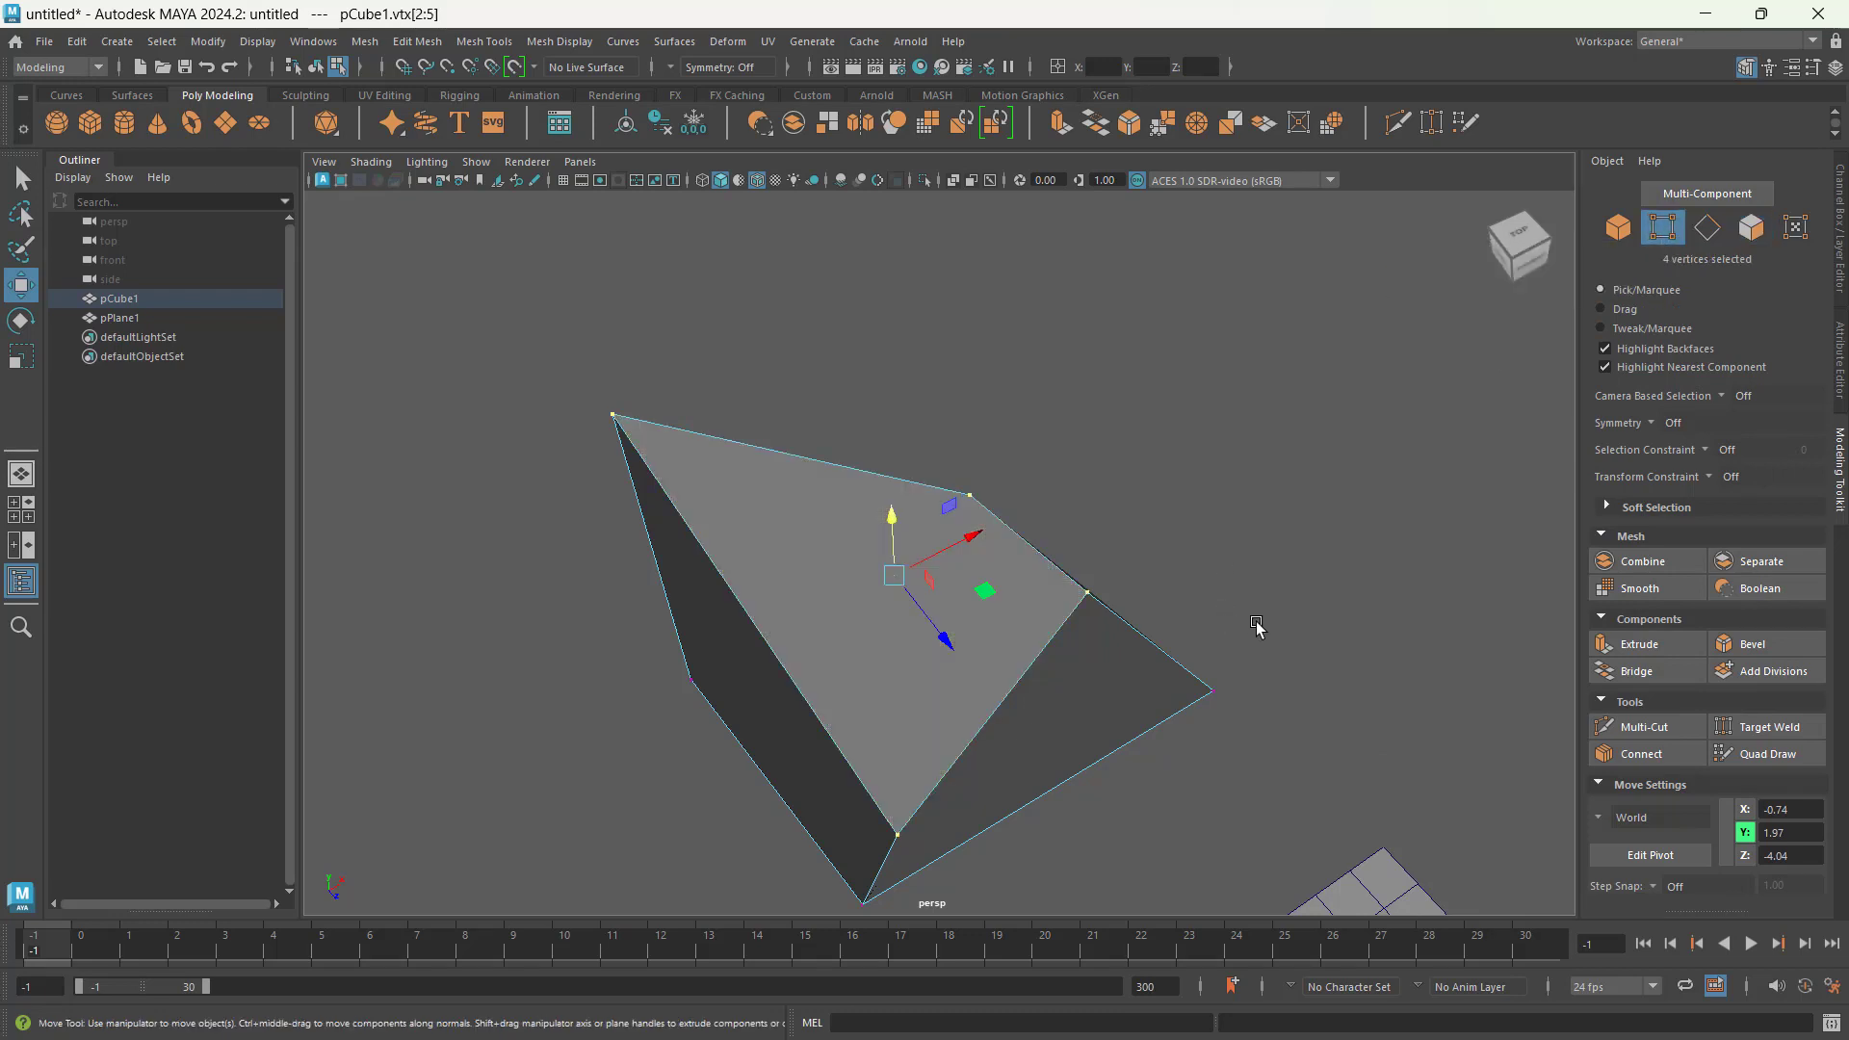
# Step: Return to face selection, reselect the cube's top face and convert it to its four vertices
pyautogui.keyDown('alt'); pyautogui.moveTo(1257, 626); pyautogui.dragTo(1119, 559); pyautogui.keyUp('alt')
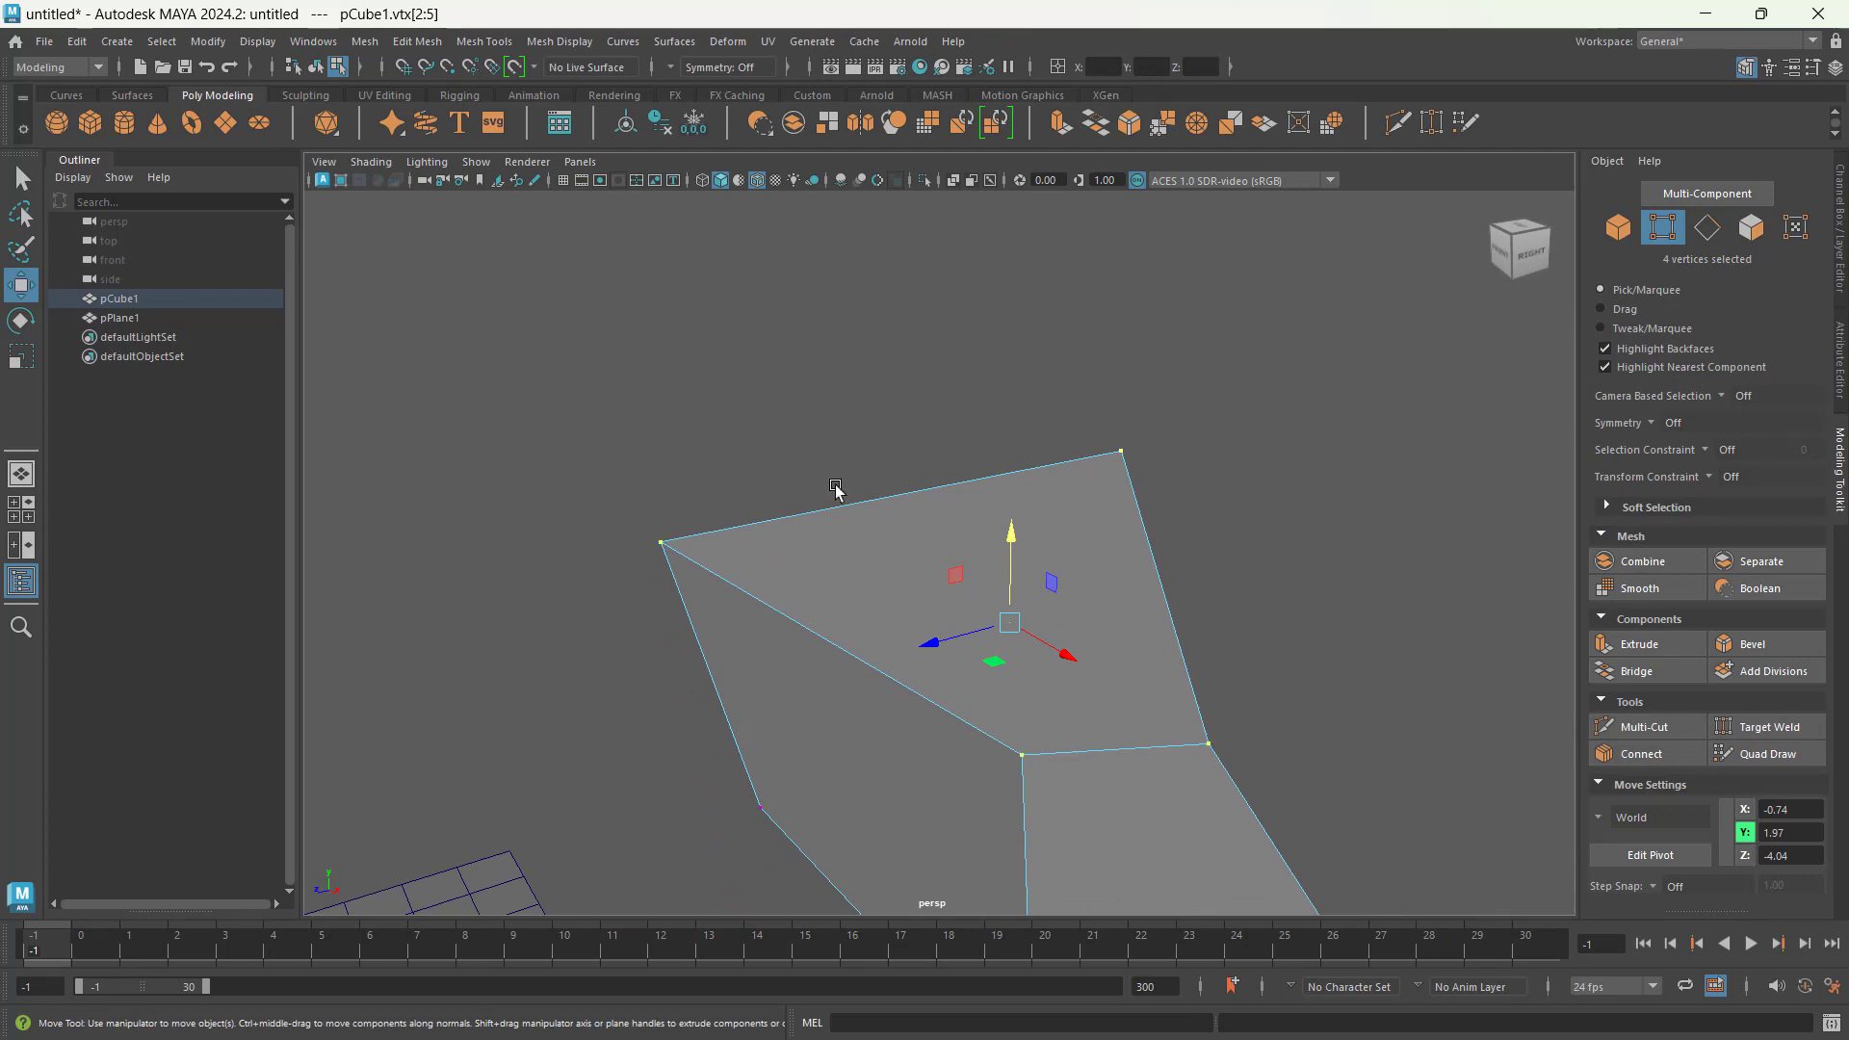
pyautogui.click(1751, 229)
pyautogui.press('f')
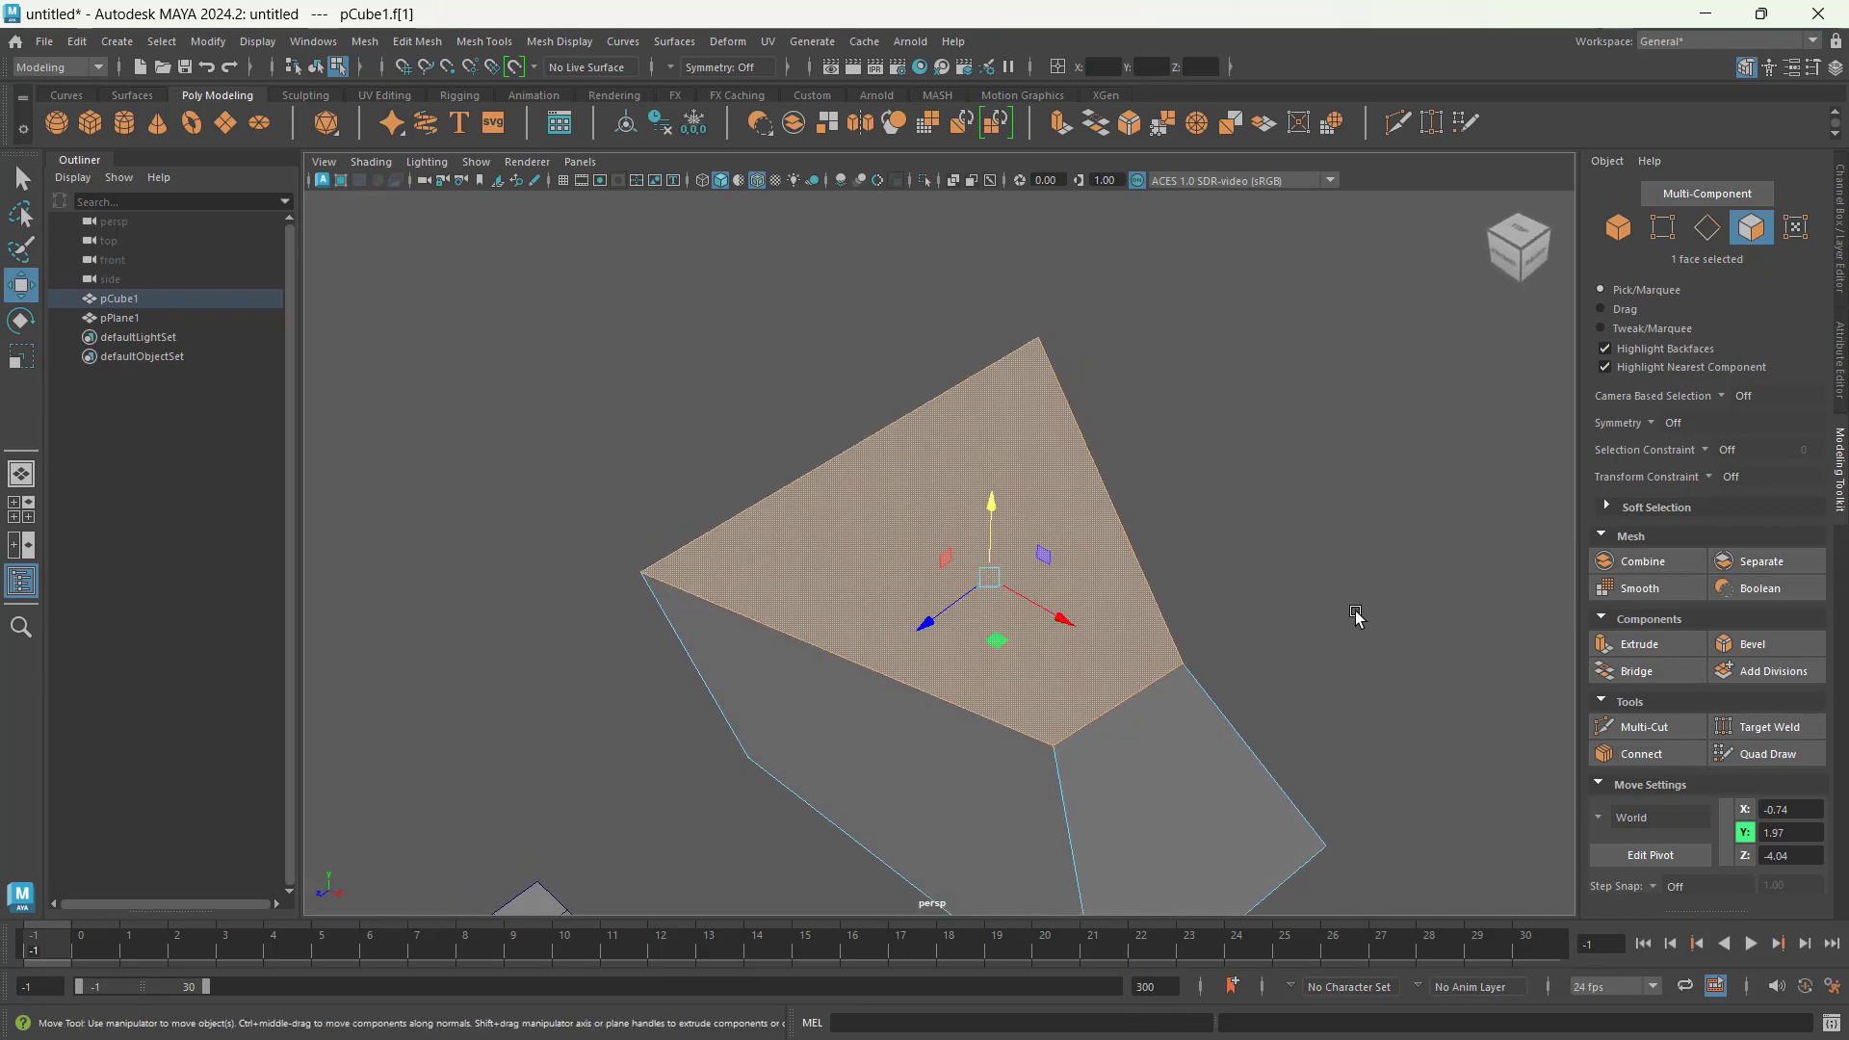
pyautogui.click(1353, 619)
pyautogui.click(948, 530)
pyautogui.keyDown('ctrl'); pyautogui.click(1669, 231); pyautogui.keyUp('ctrl')
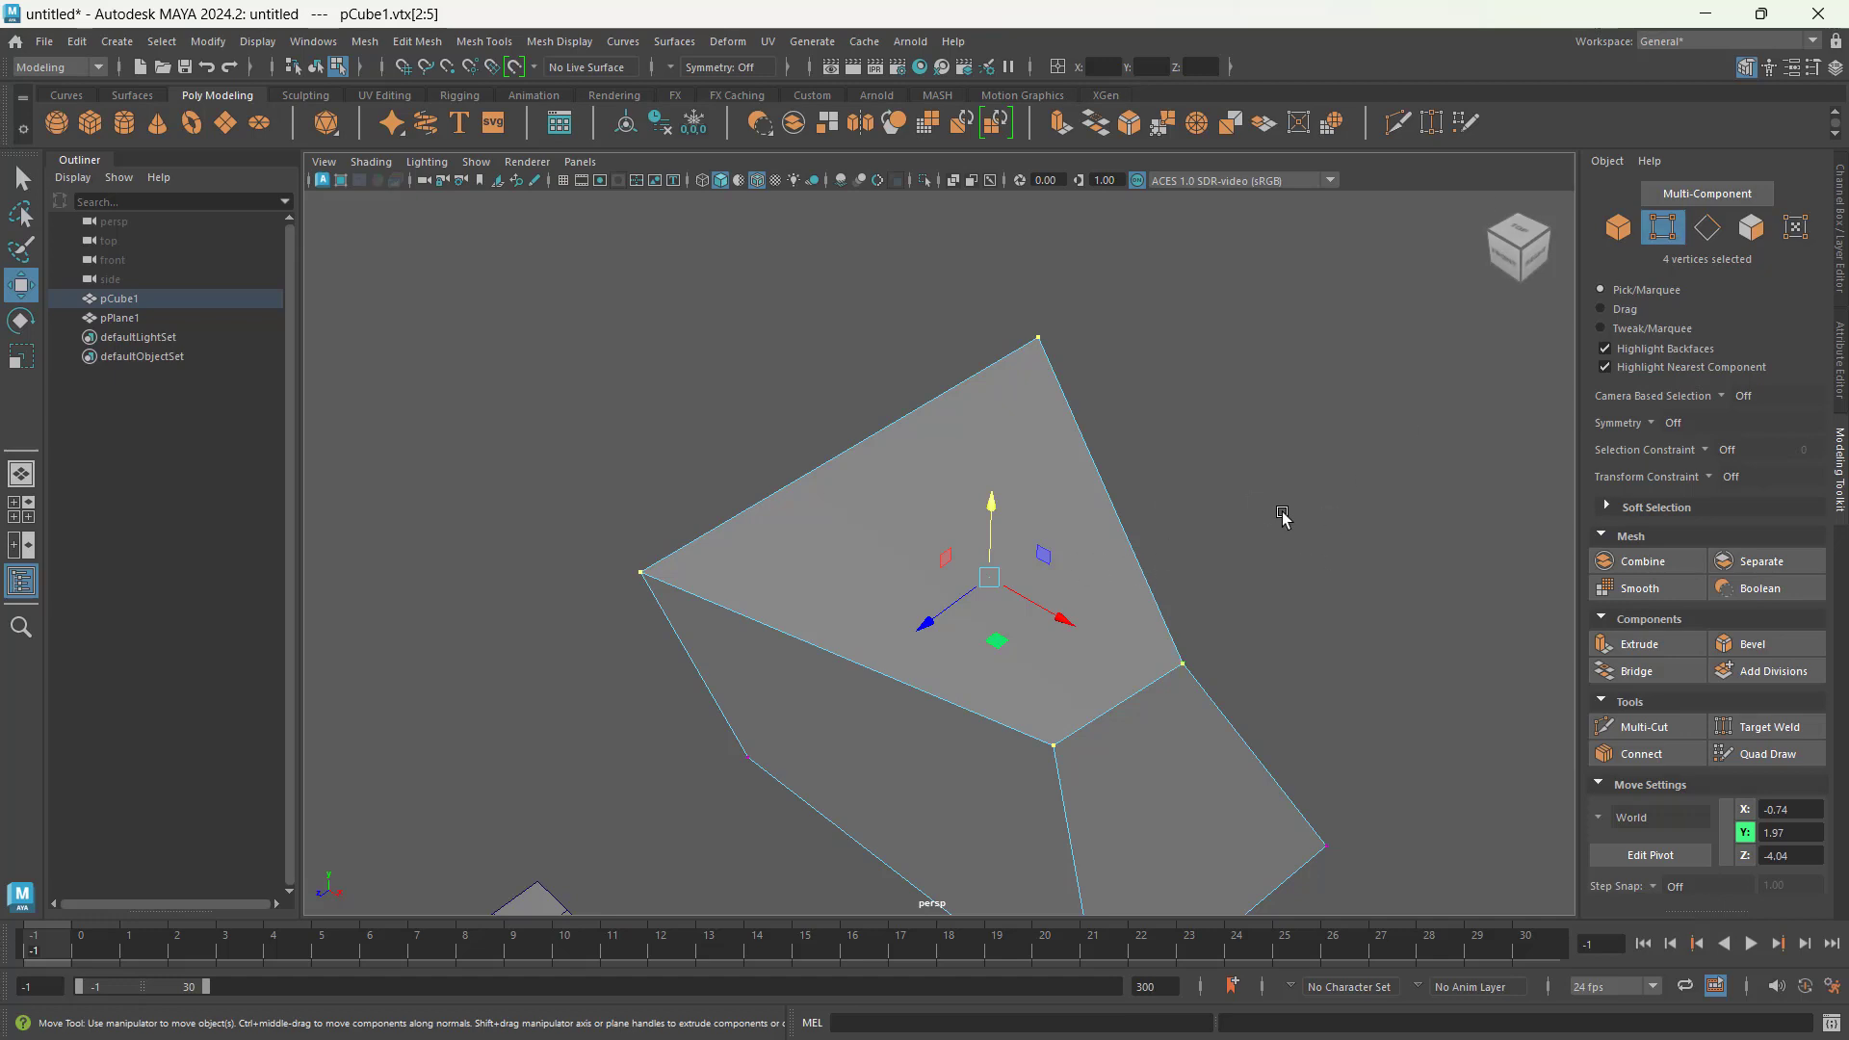
# Step: Reselect the cube's top face in face selection and switch to vertex selection without converting the face
pyautogui.keyDown('ctrl'); pyautogui.click(1751, 227); pyautogui.keyUp('ctrl')
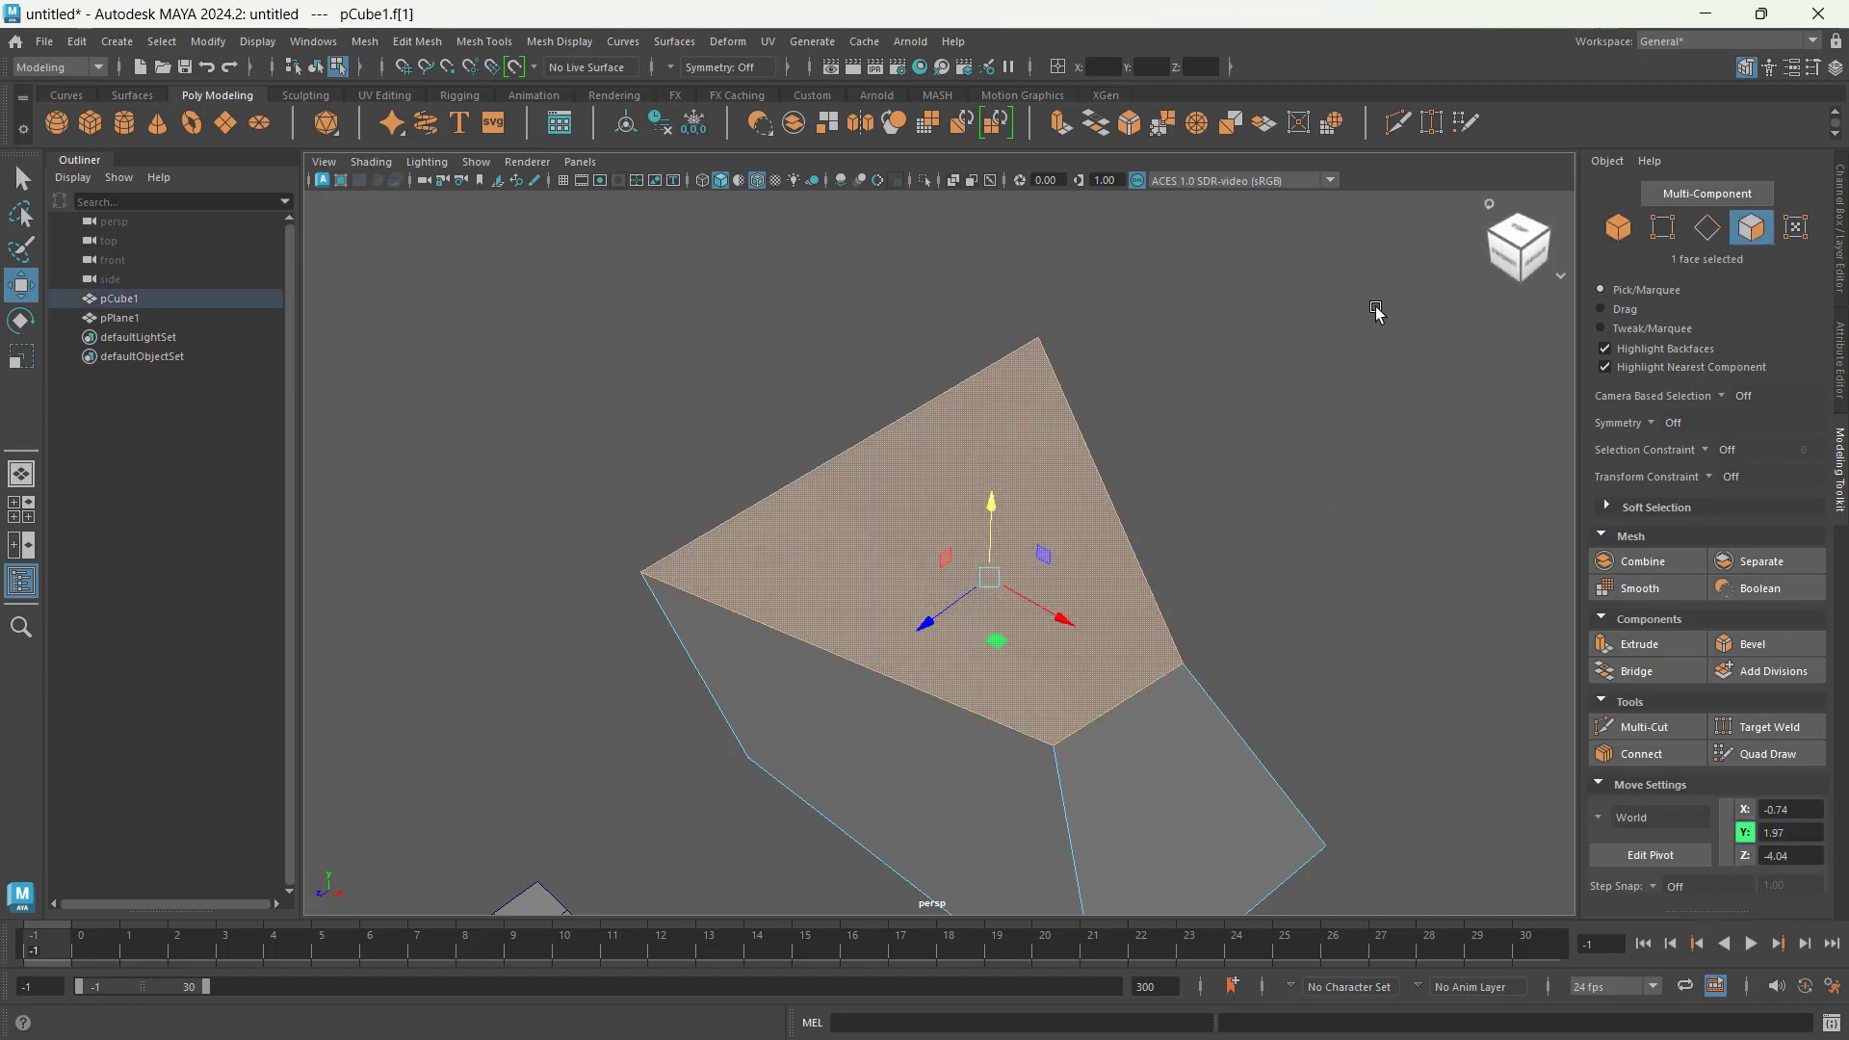
pyautogui.click(1304, 502)
pyautogui.click(928, 515)
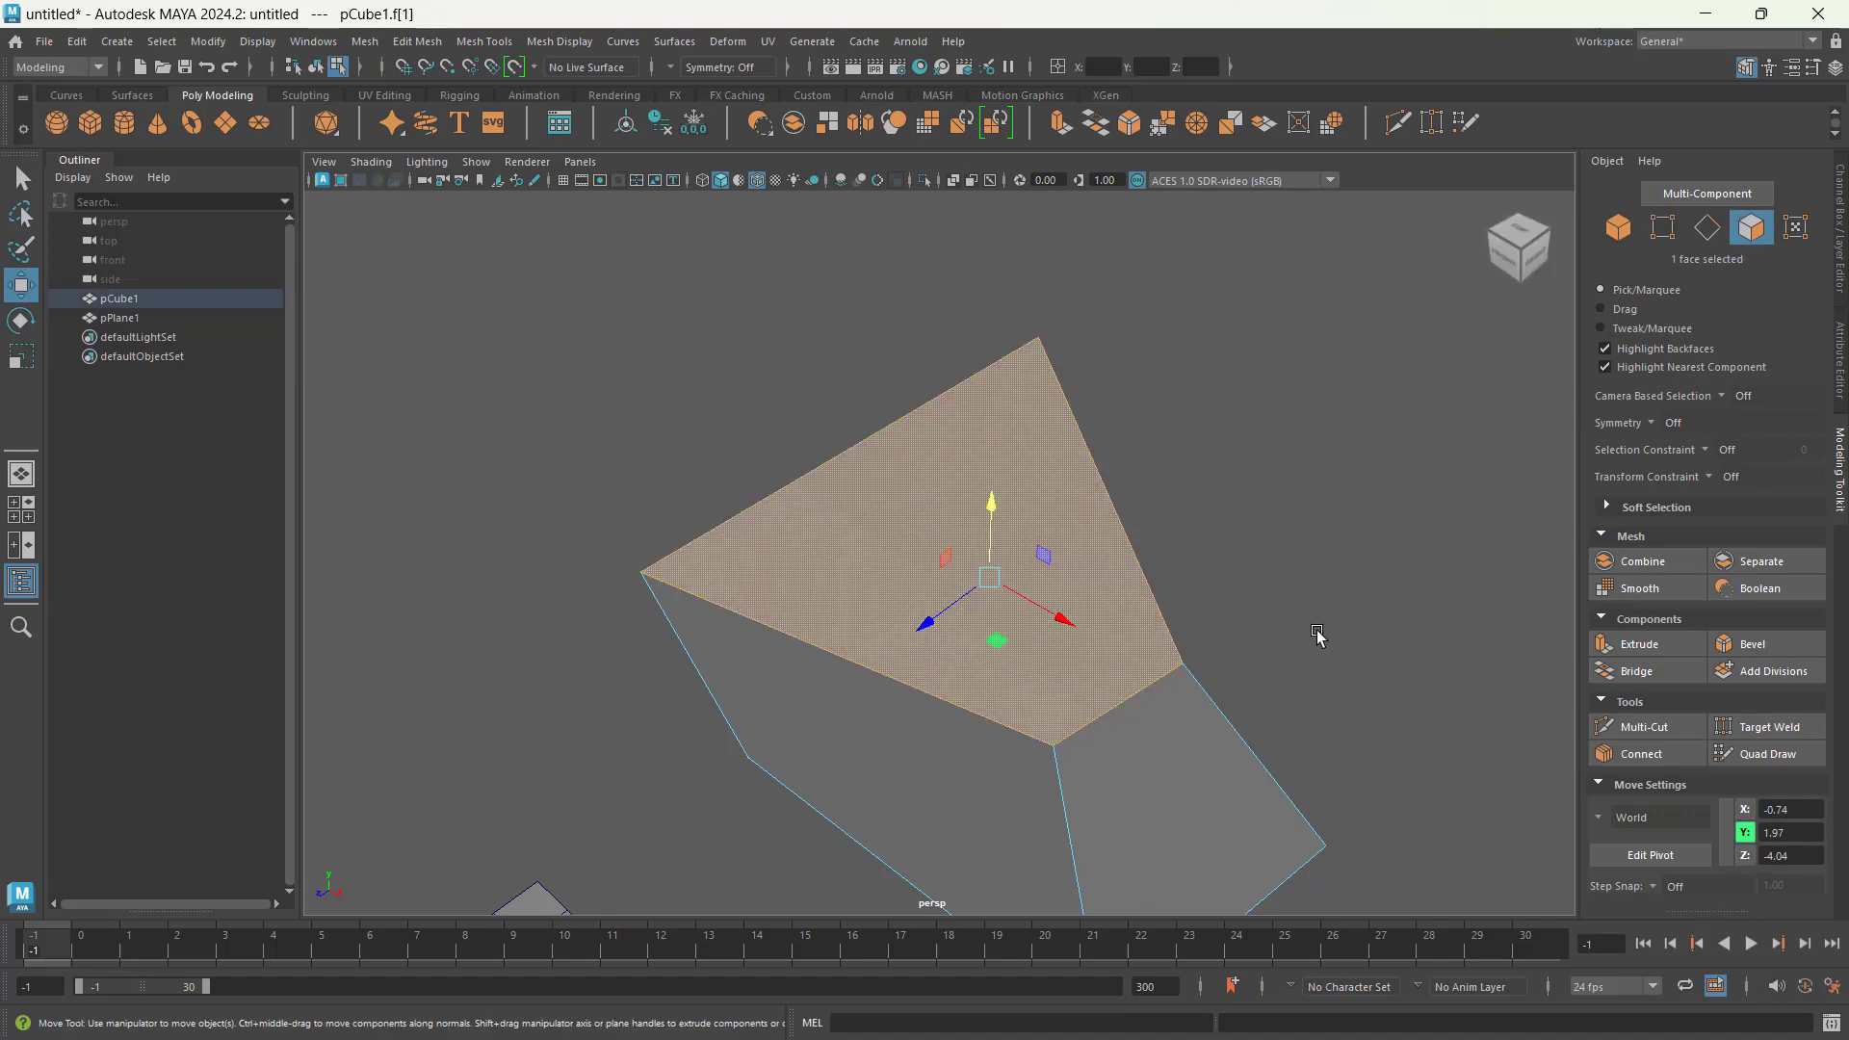
pyautogui.moveTo(1317, 635)
pyautogui.keyDown('alt'); pyautogui.mouseDown()
pyautogui.moveTo(1159, 578)
pyautogui.moveTo(1347, 621)
pyautogui.mouseUp(); pyautogui.keyUp('alt')
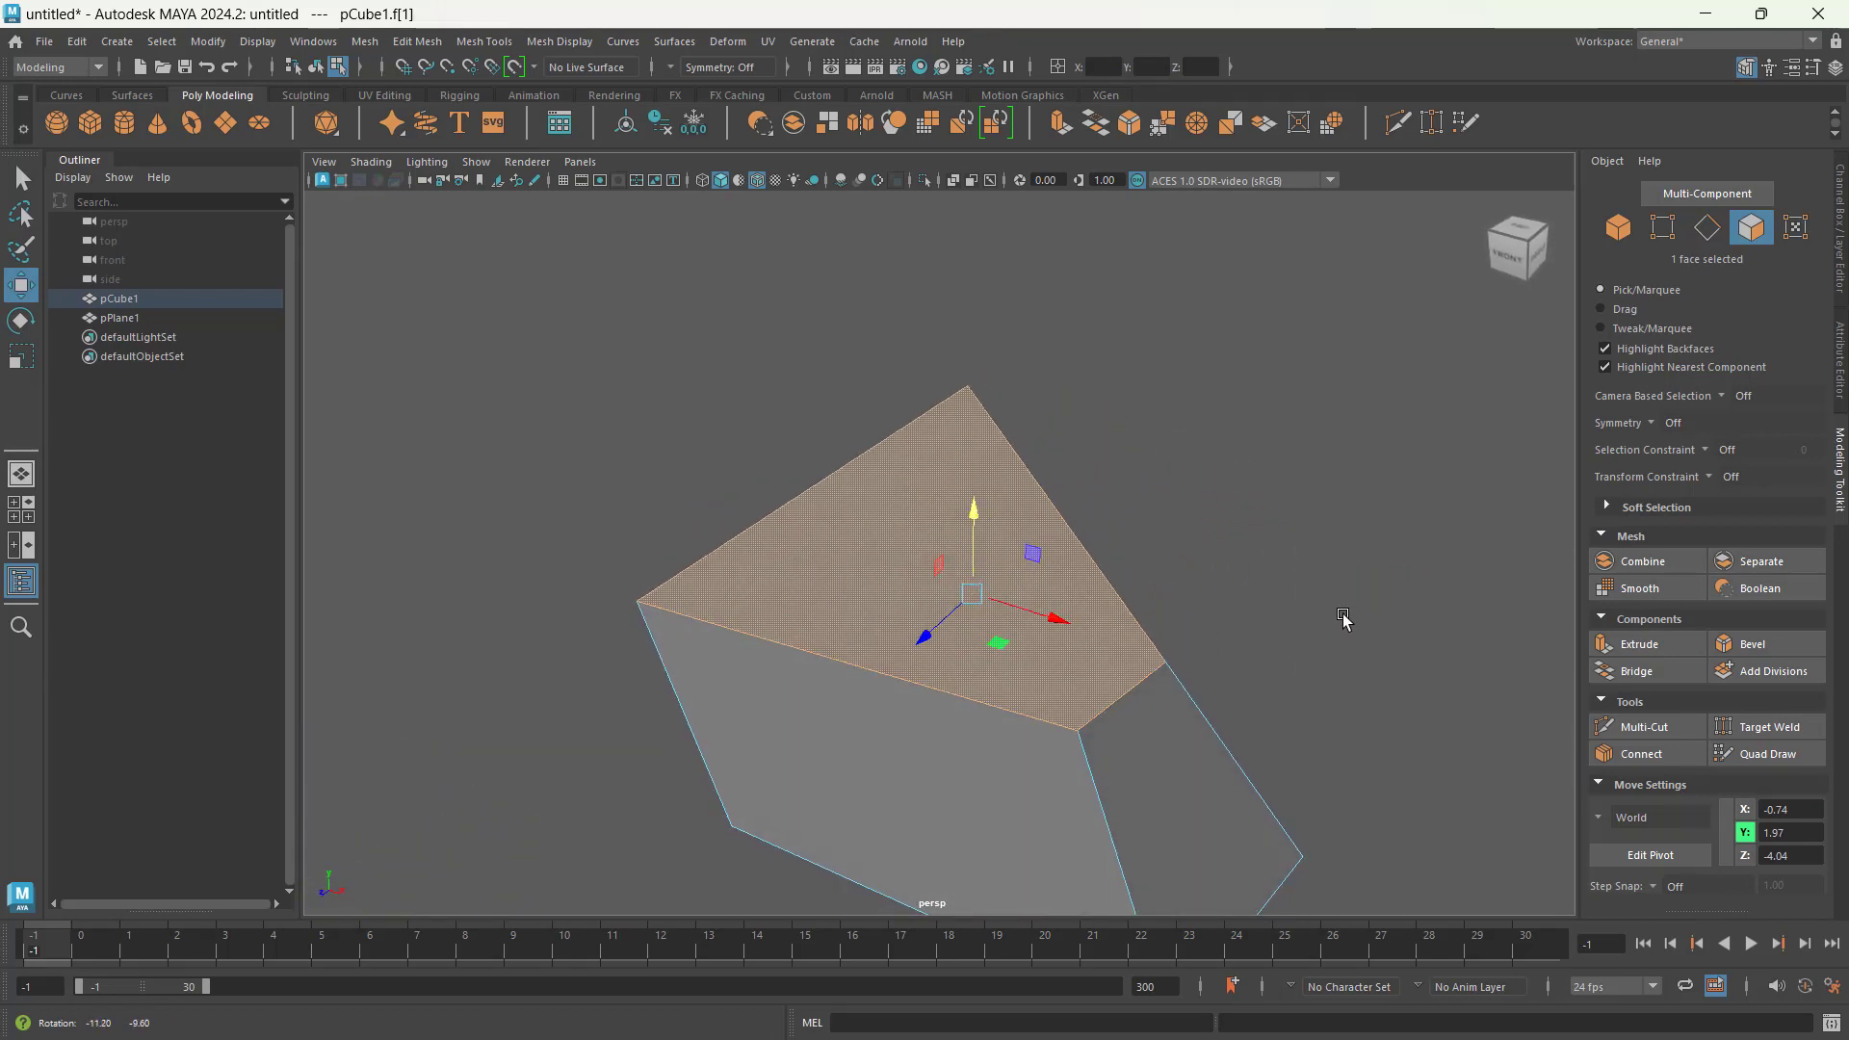
pyautogui.click(1664, 239)
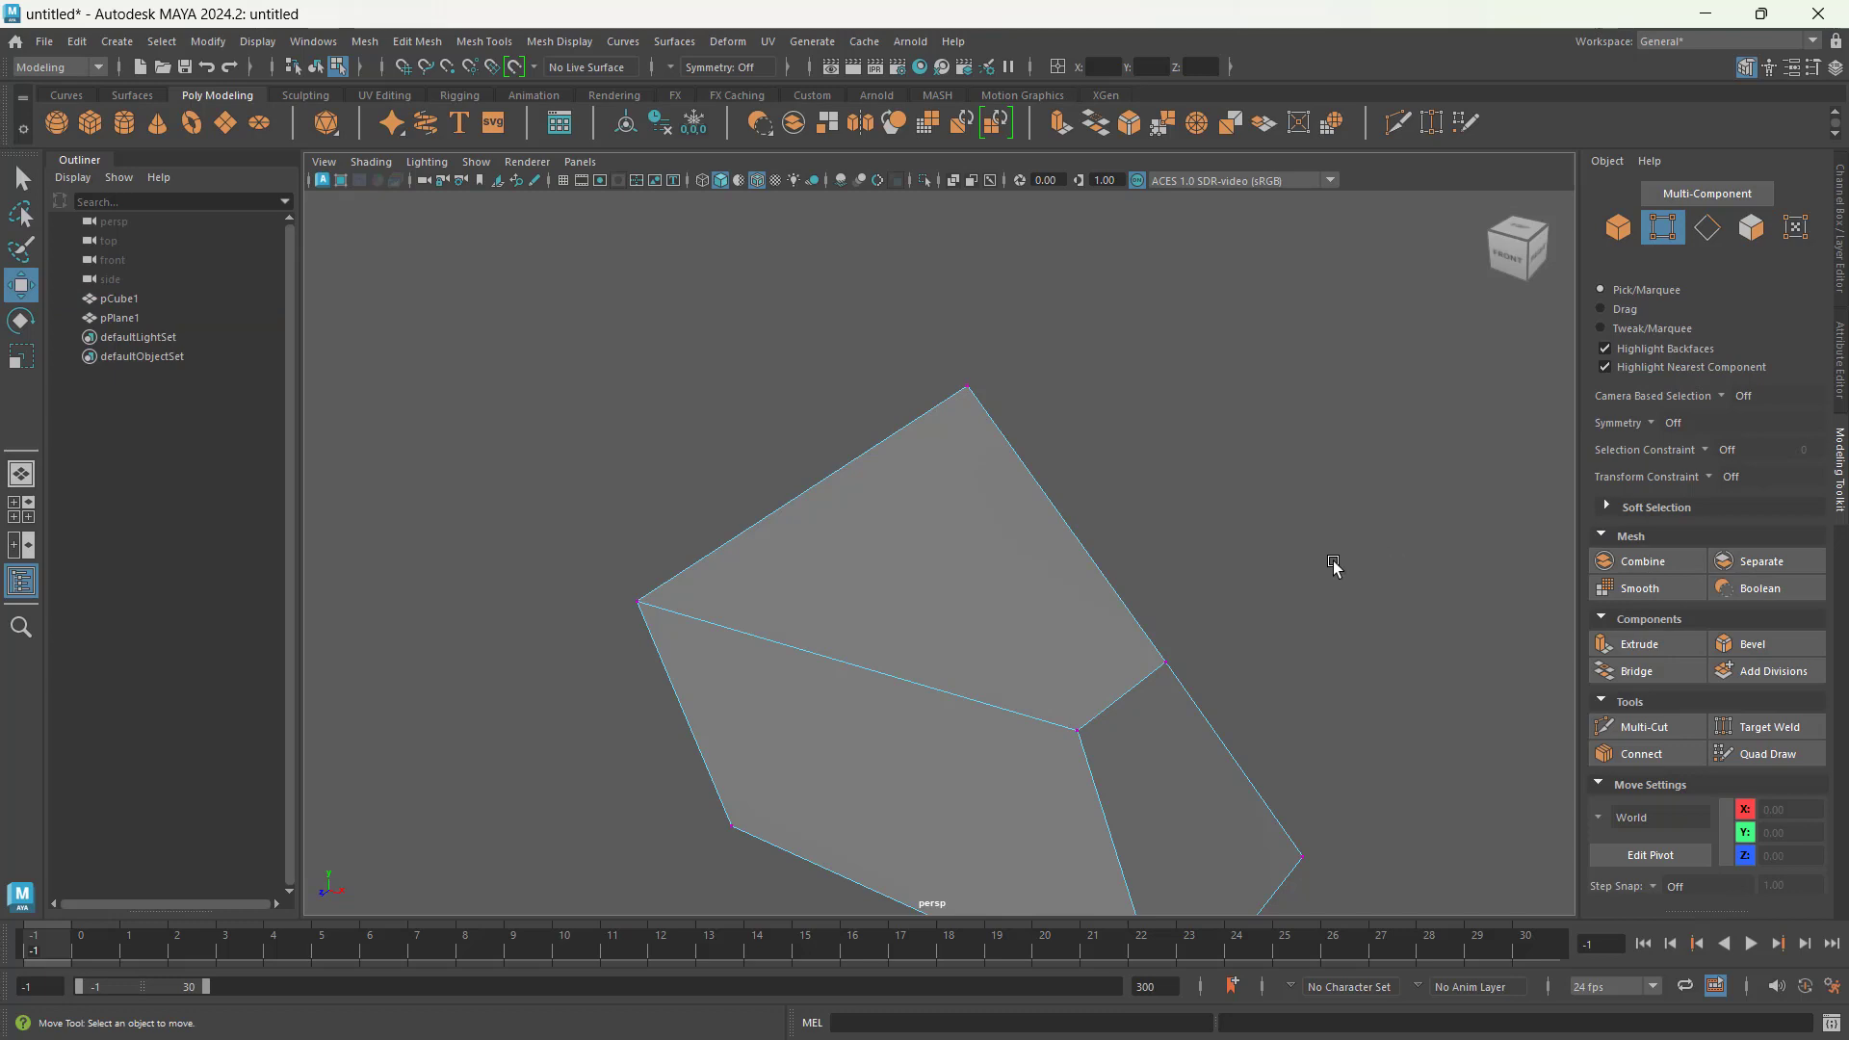
pyautogui.moveTo(1339, 576)
pyautogui.keyDown('alt'); pyautogui.mouseDown()
pyautogui.moveTo(1214, 516)
pyautogui.moveTo(1078, 504)
pyautogui.moveTo(1339, 556)
pyautogui.mouseUp(); pyautogui.keyUp('alt')
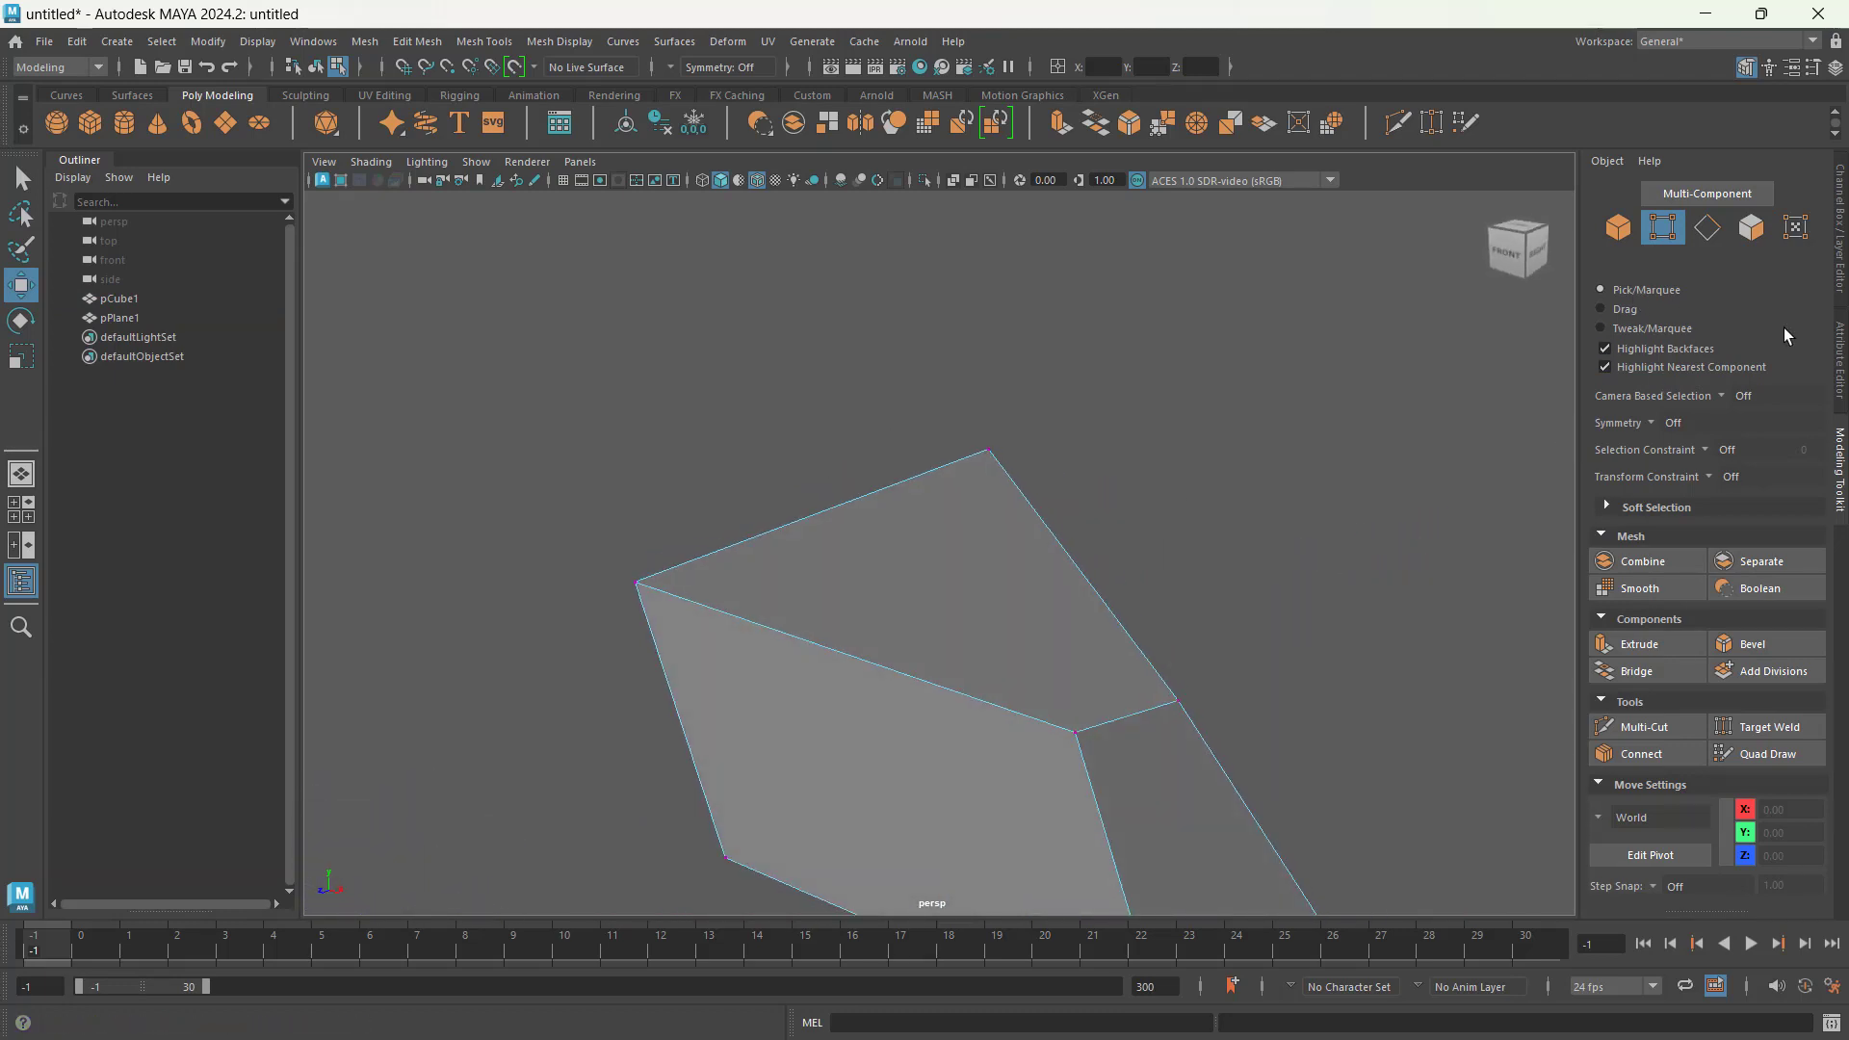
# Step: Restore the top face selection and convert that face to its corner vertices
pyautogui.click(1749, 231)
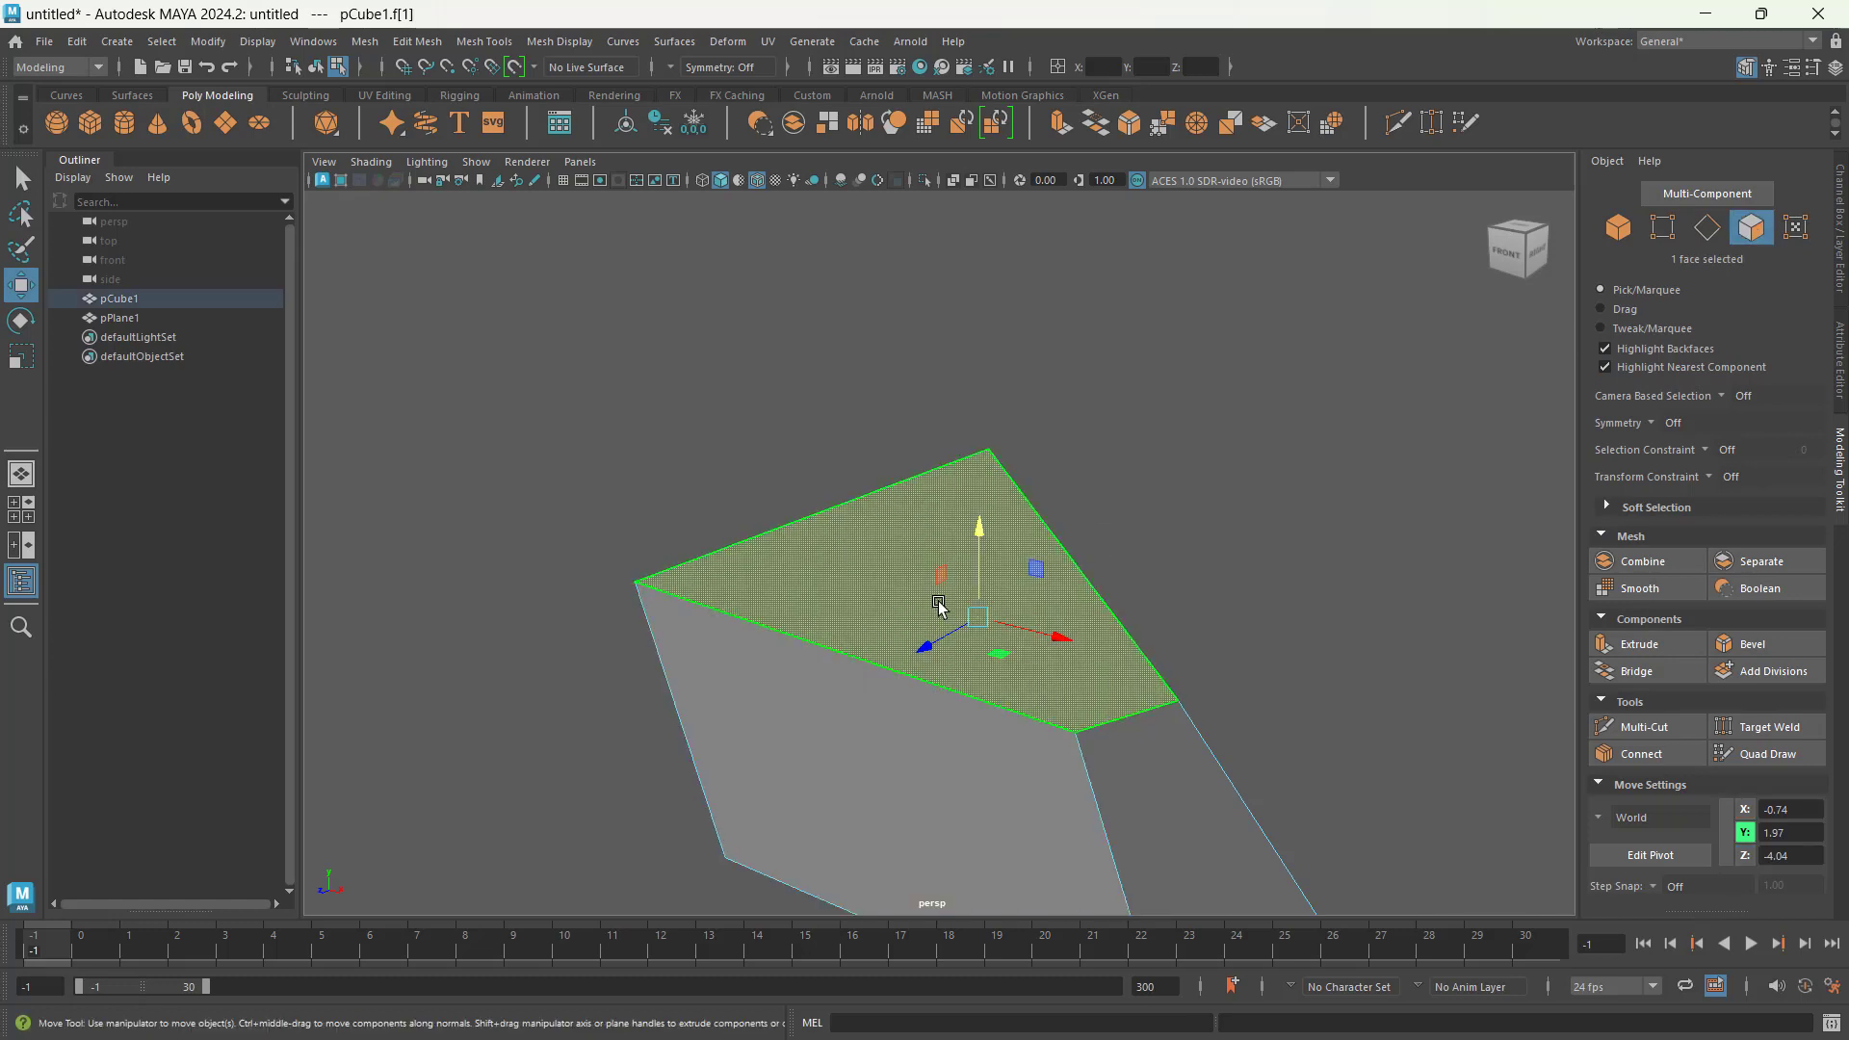
pyautogui.click(1666, 229)
pyautogui.keyDown('alt'); pyautogui.moveTo(1221, 685); pyautogui.dragTo(1136, 664); pyautogui.keyUp('alt')
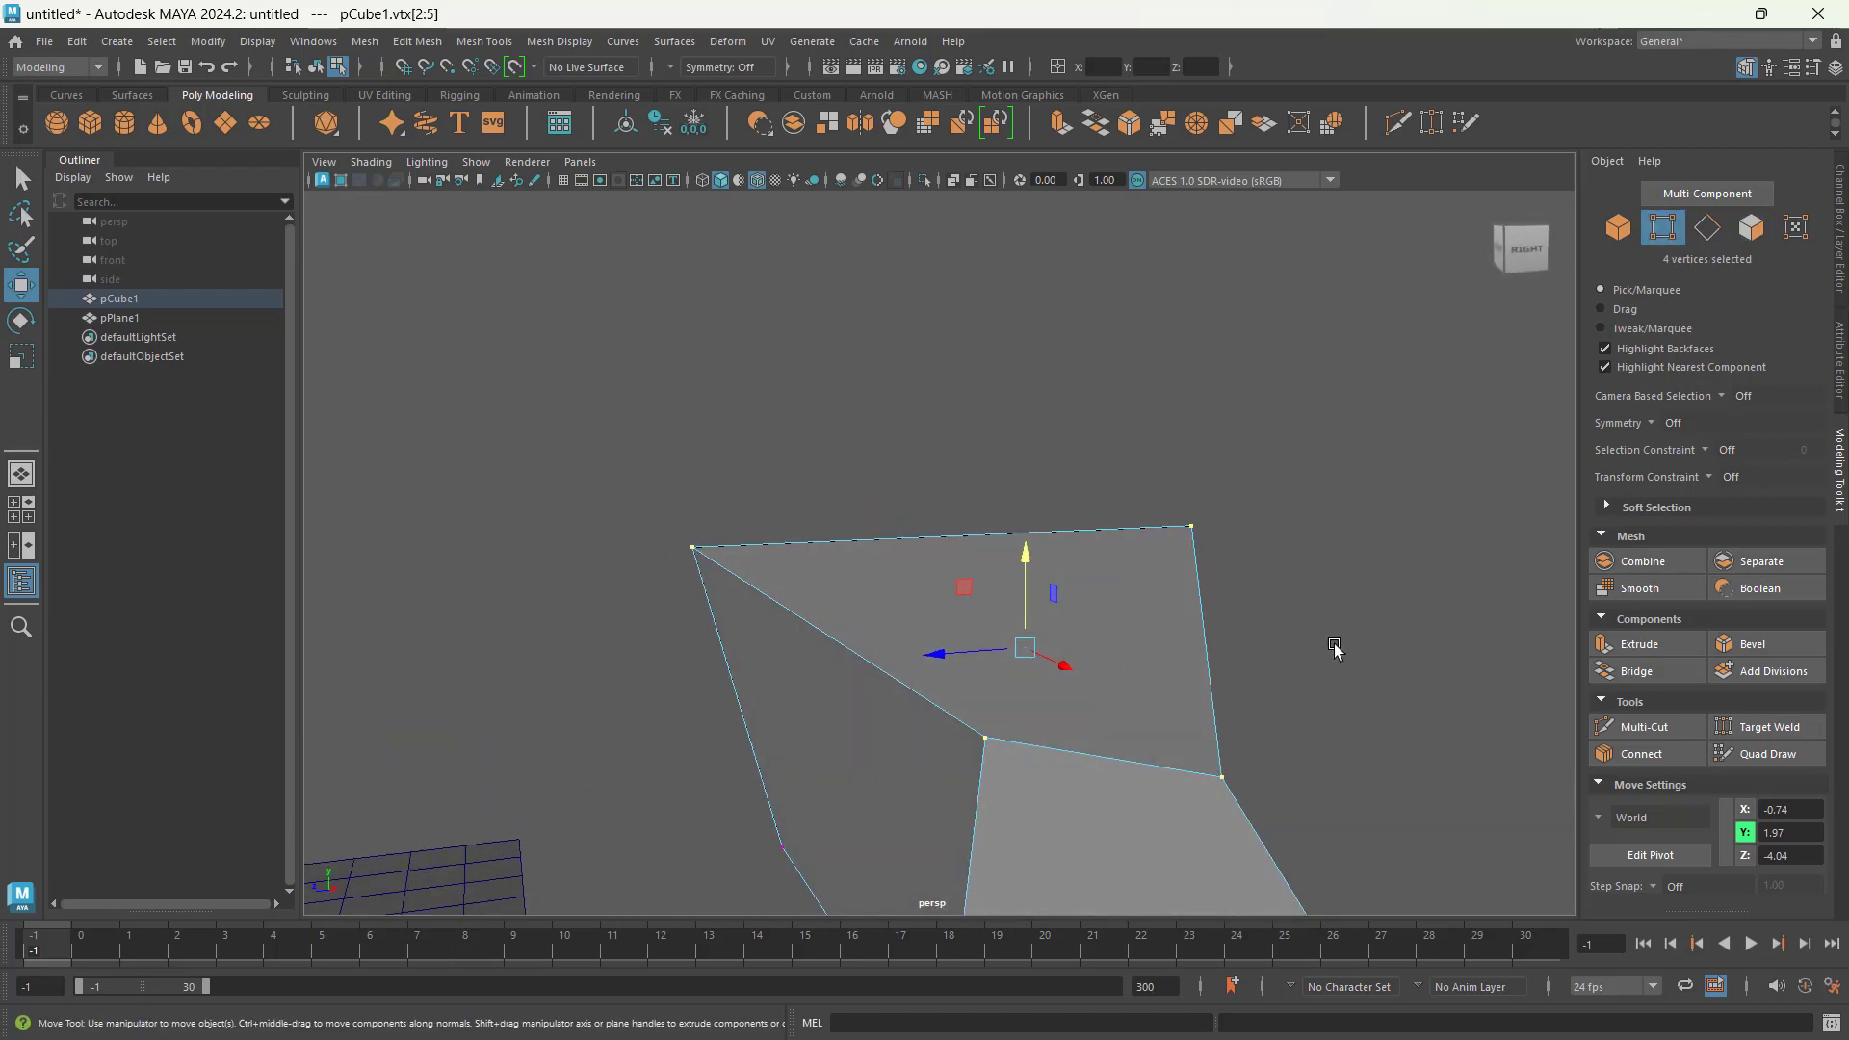
pyautogui.keyDown('alt'); pyautogui.moveTo(1333, 645); pyautogui.dragTo(1284, 489, button='middle'); pyautogui.keyUp('alt')
# Step: In edge selection, select the upright outer edge of the cube's face nearest the plane and convert it to its two vertices
pyautogui.click(1707, 227)
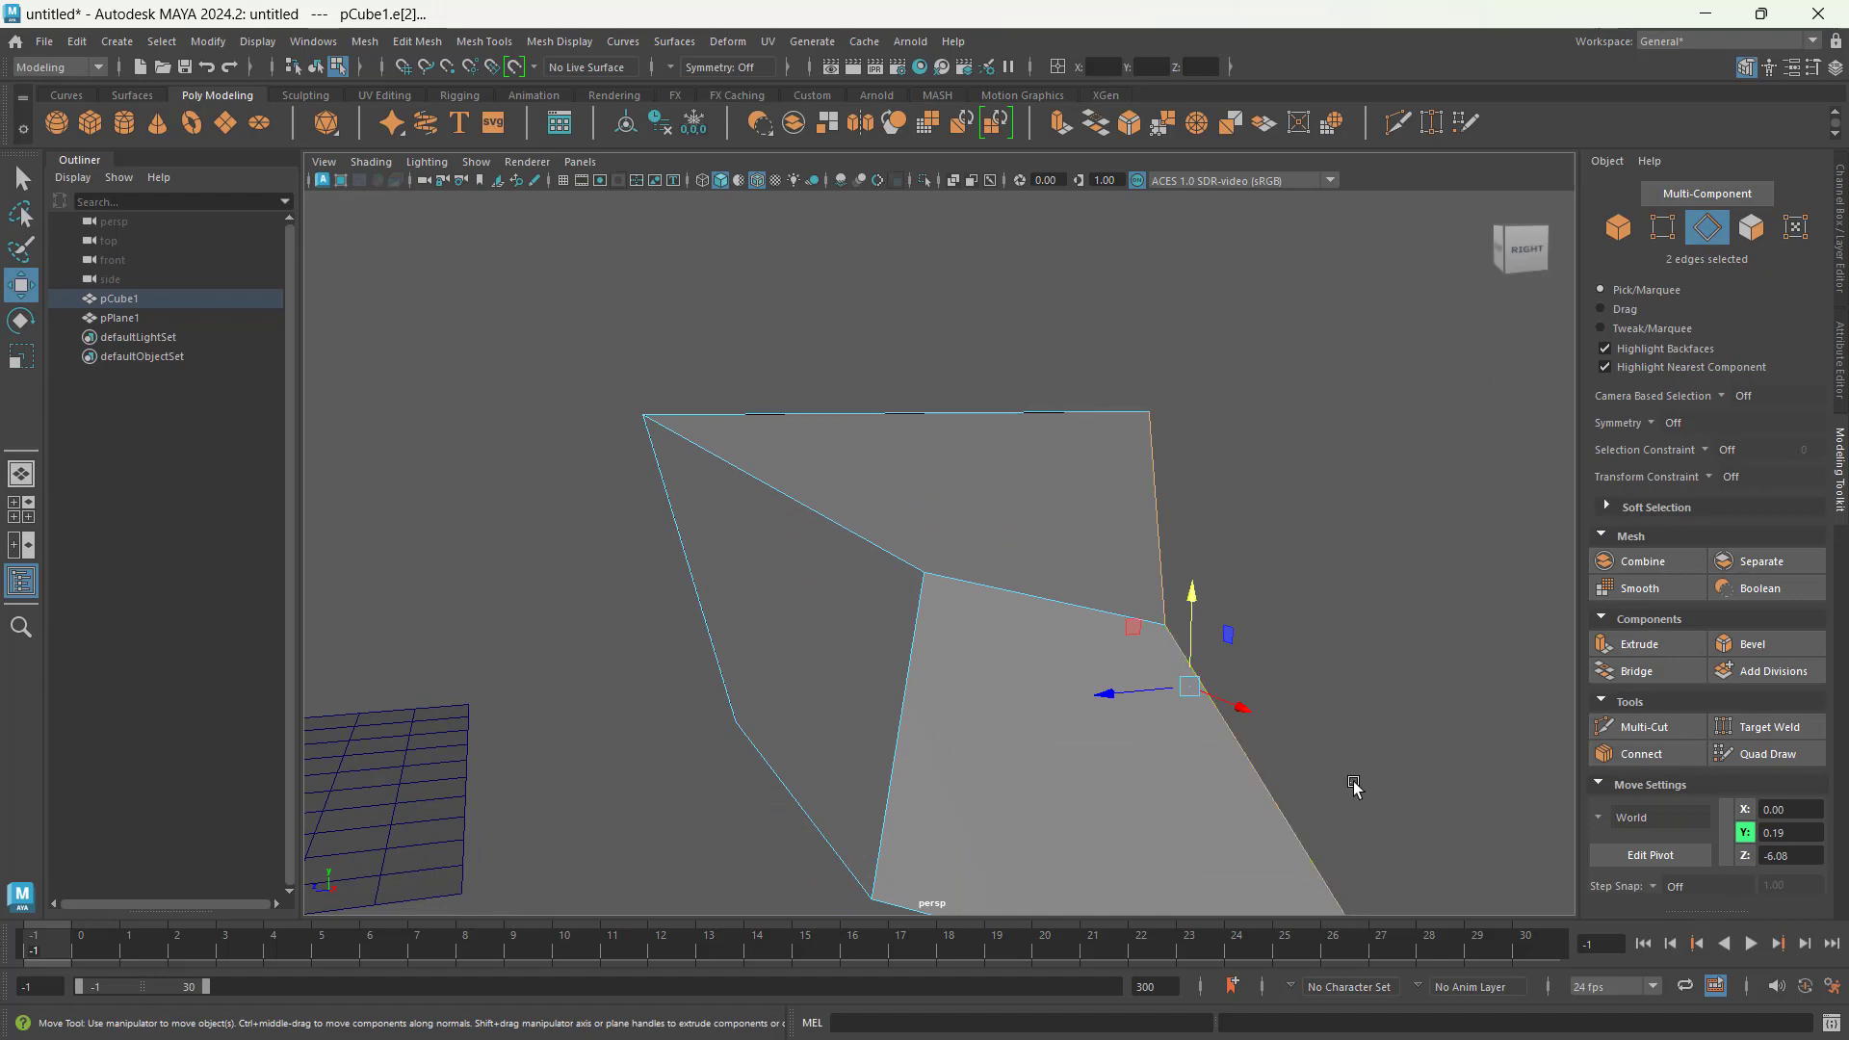
pyautogui.click(691, 571)
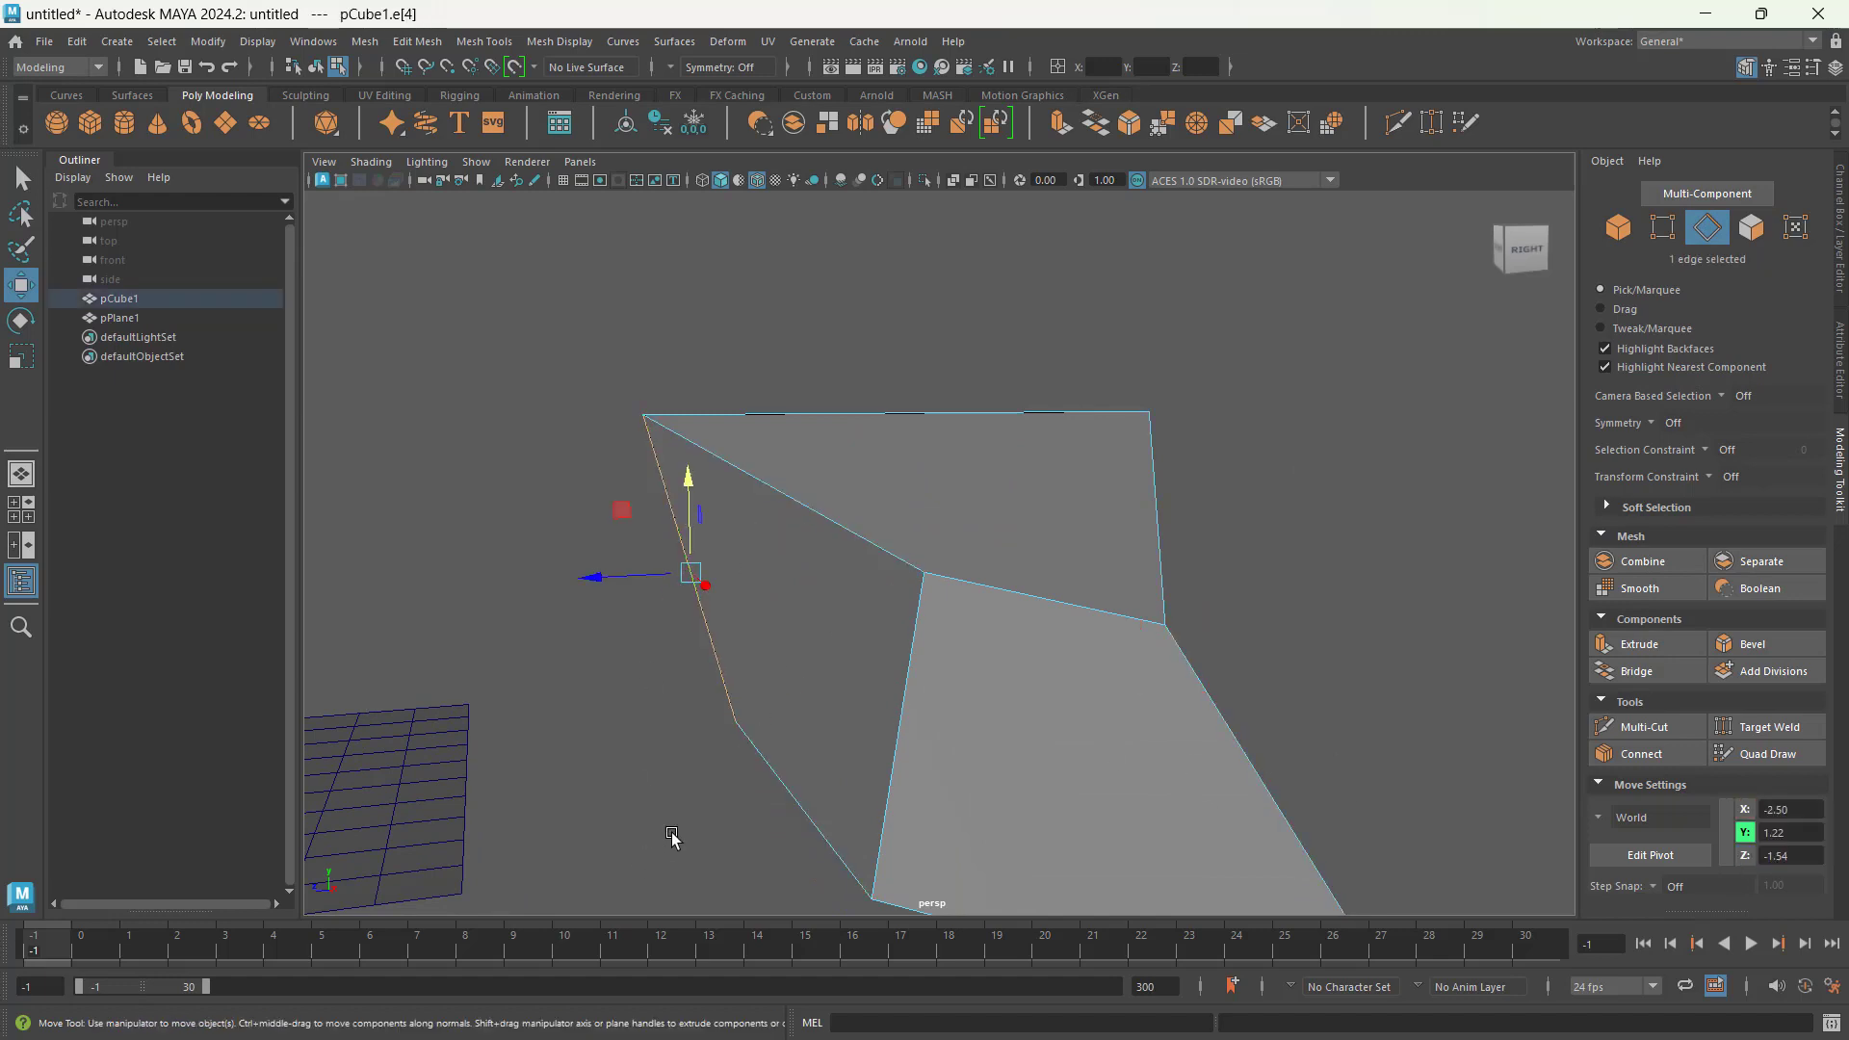
pyautogui.keyDown('alt'); pyautogui.moveTo(672, 837); pyautogui.dragTo(809, 820); pyautogui.keyUp('alt')
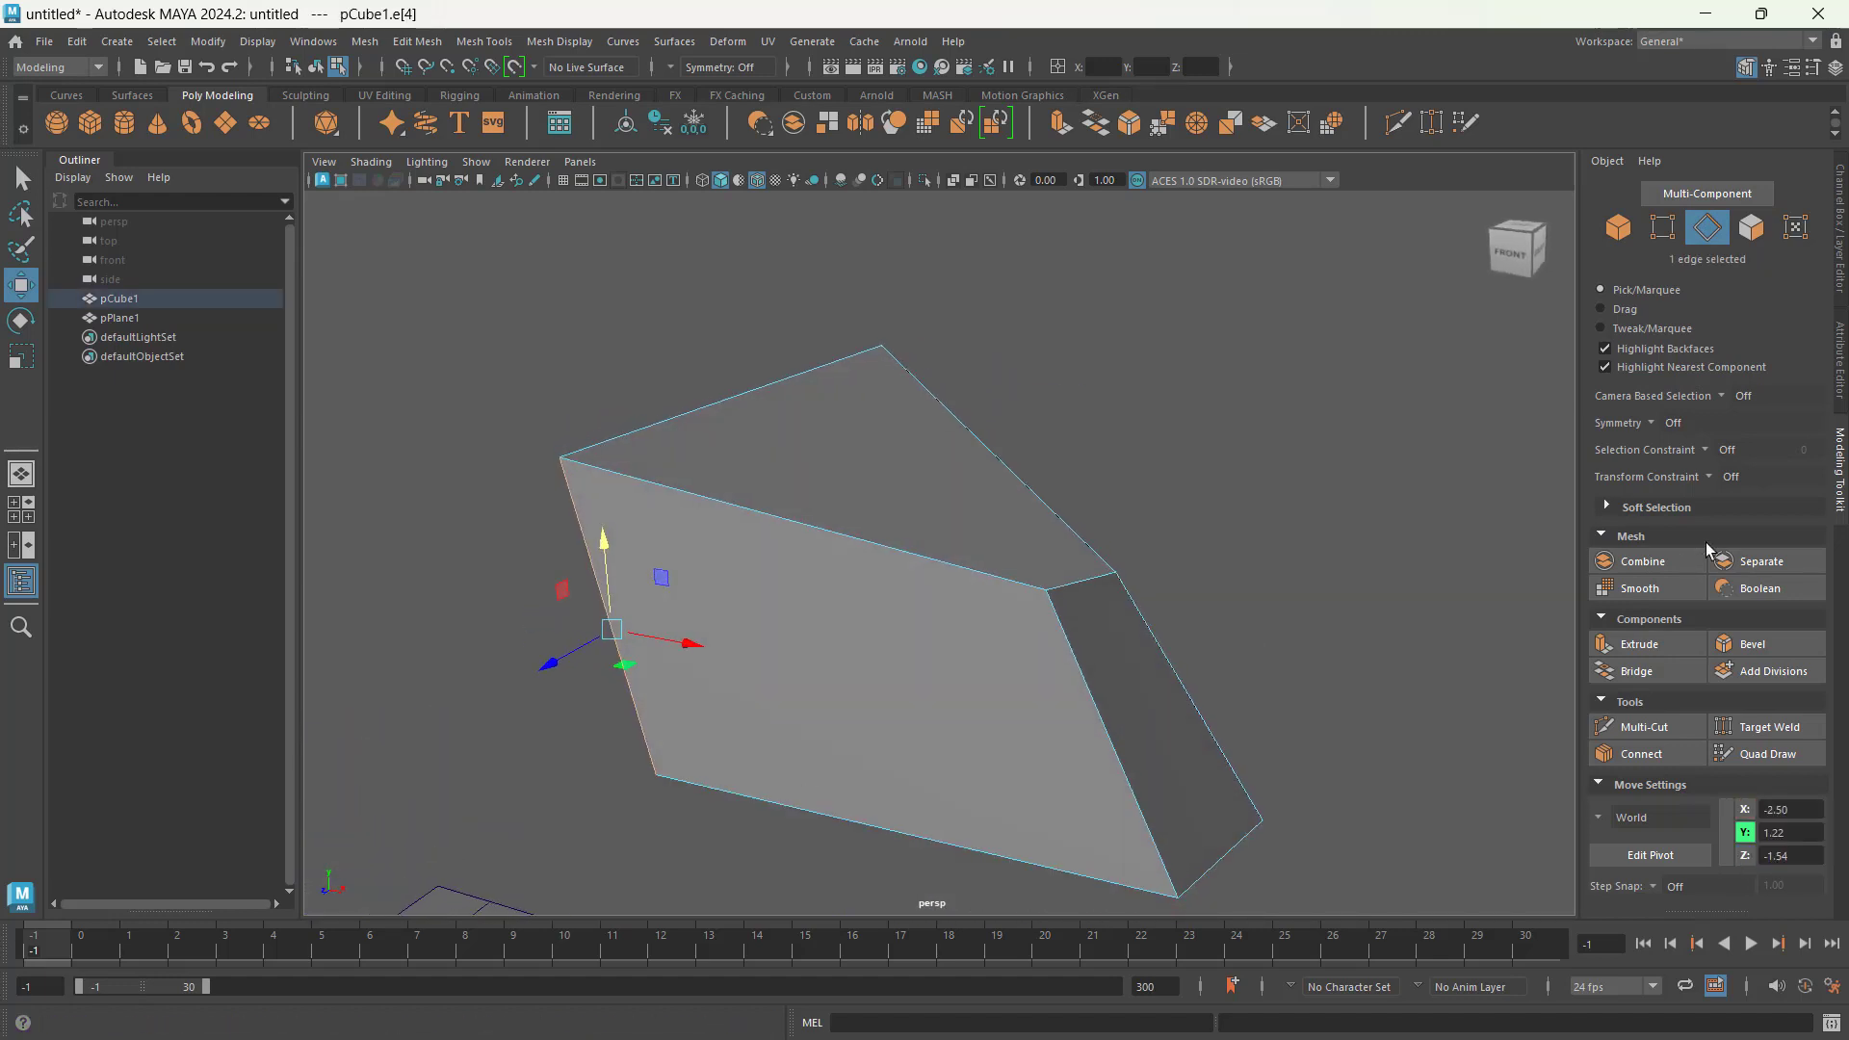
pyautogui.click(1663, 229)
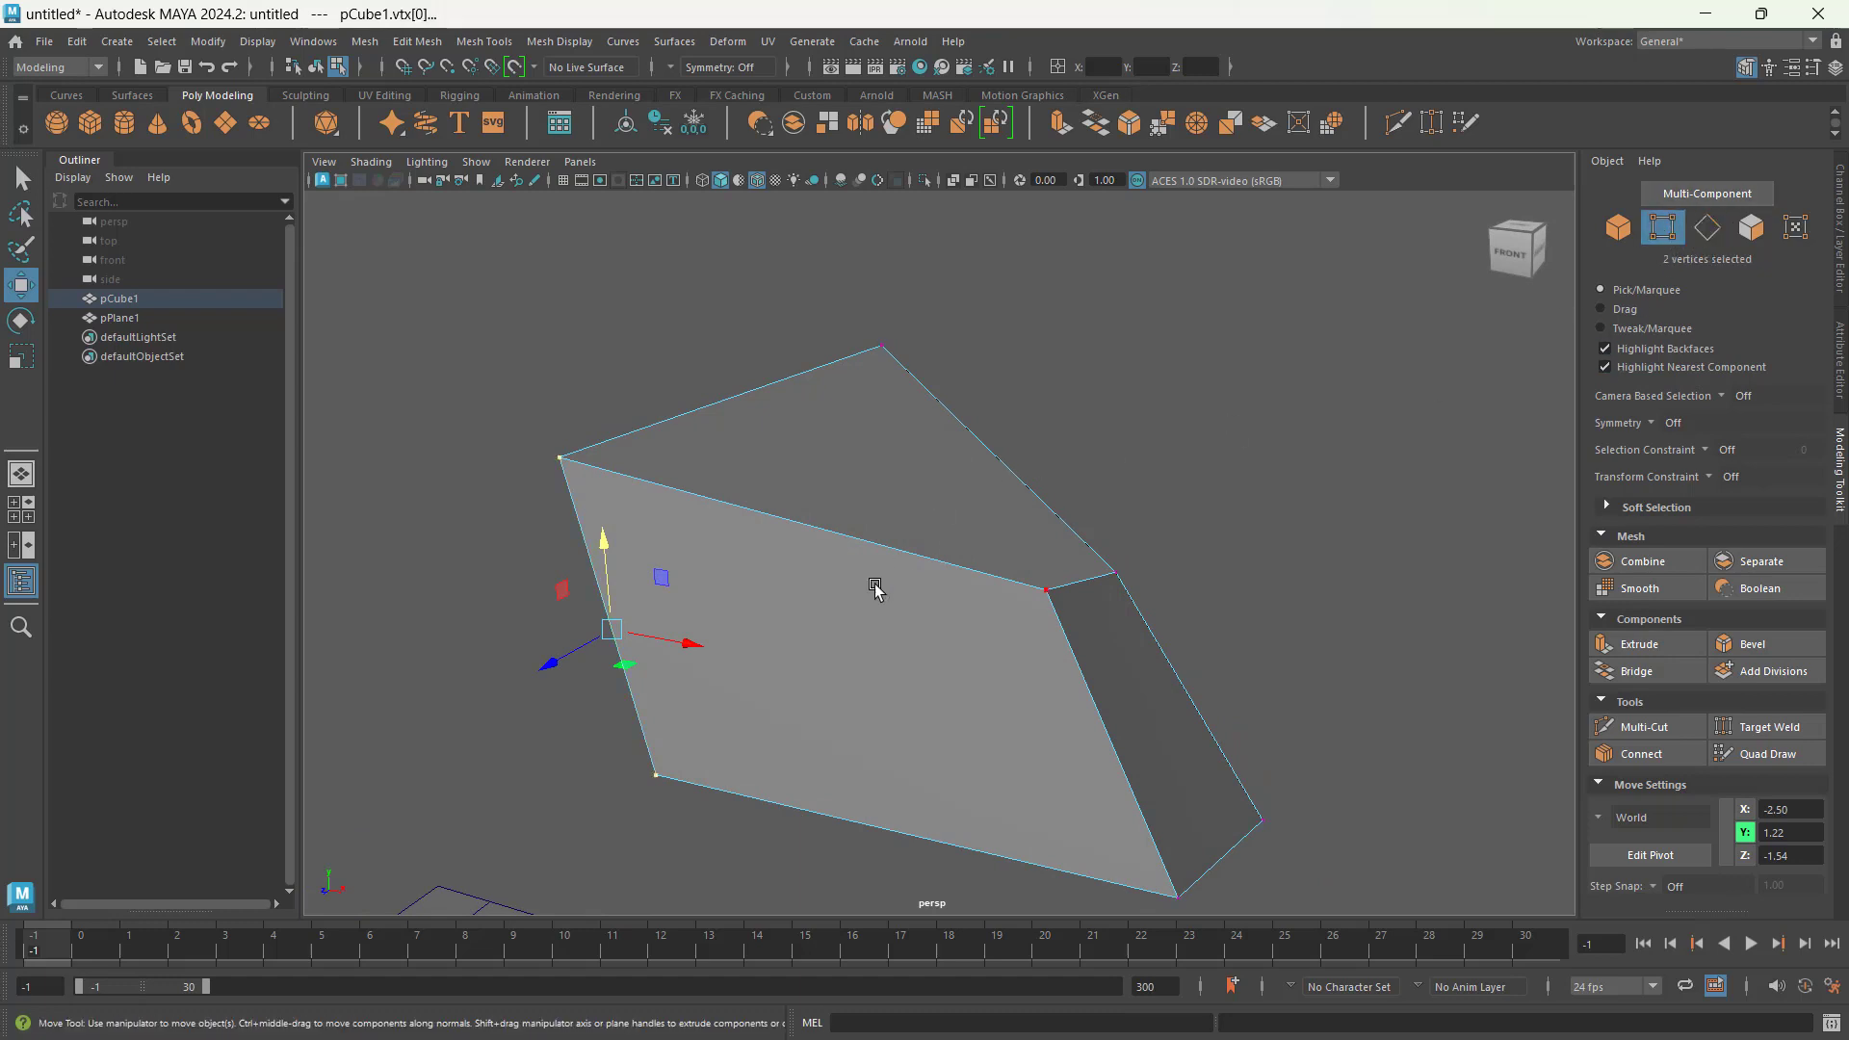
pyautogui.keyDown('alt'); pyautogui.moveTo(770, 662); pyautogui.dragTo(1006, 537, button='middle'); pyautogui.keyUp('alt')
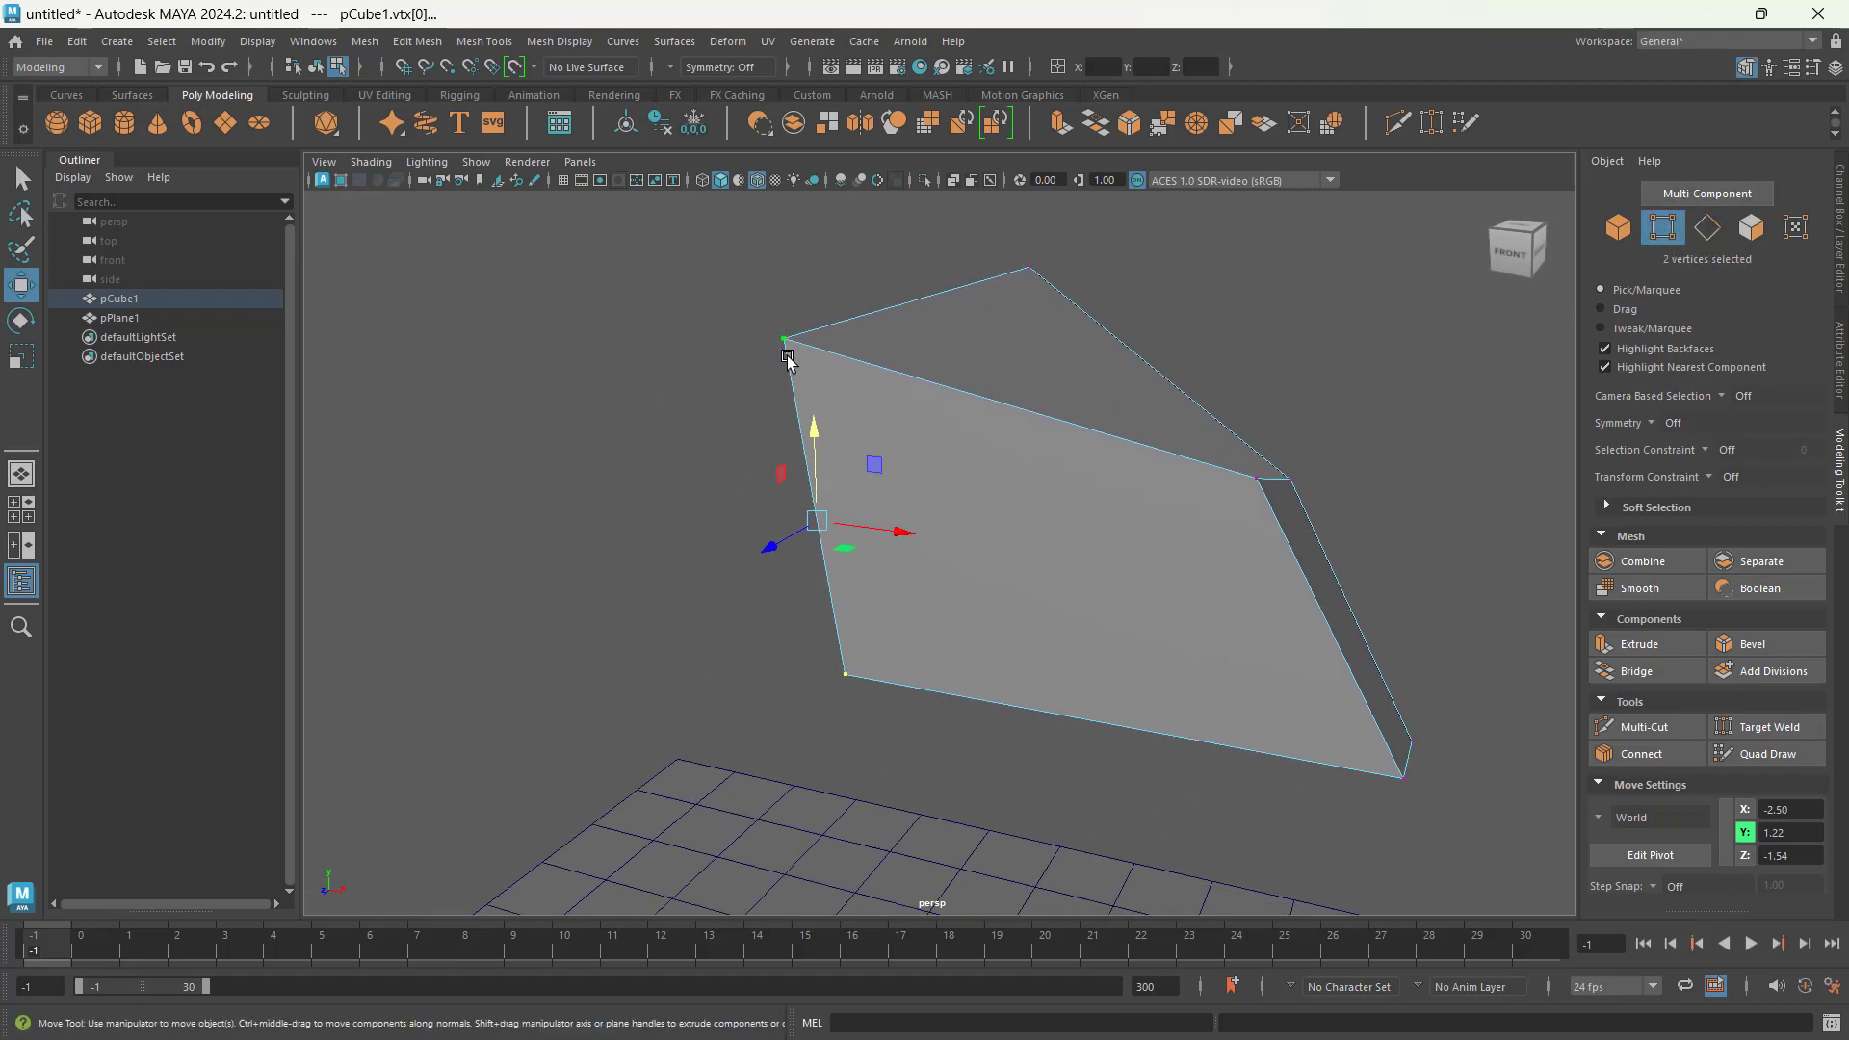
pyautogui.keyDown('alt'); pyautogui.moveTo(750, 439); pyautogui.dragTo(963, 551); pyautogui.keyUp('alt')
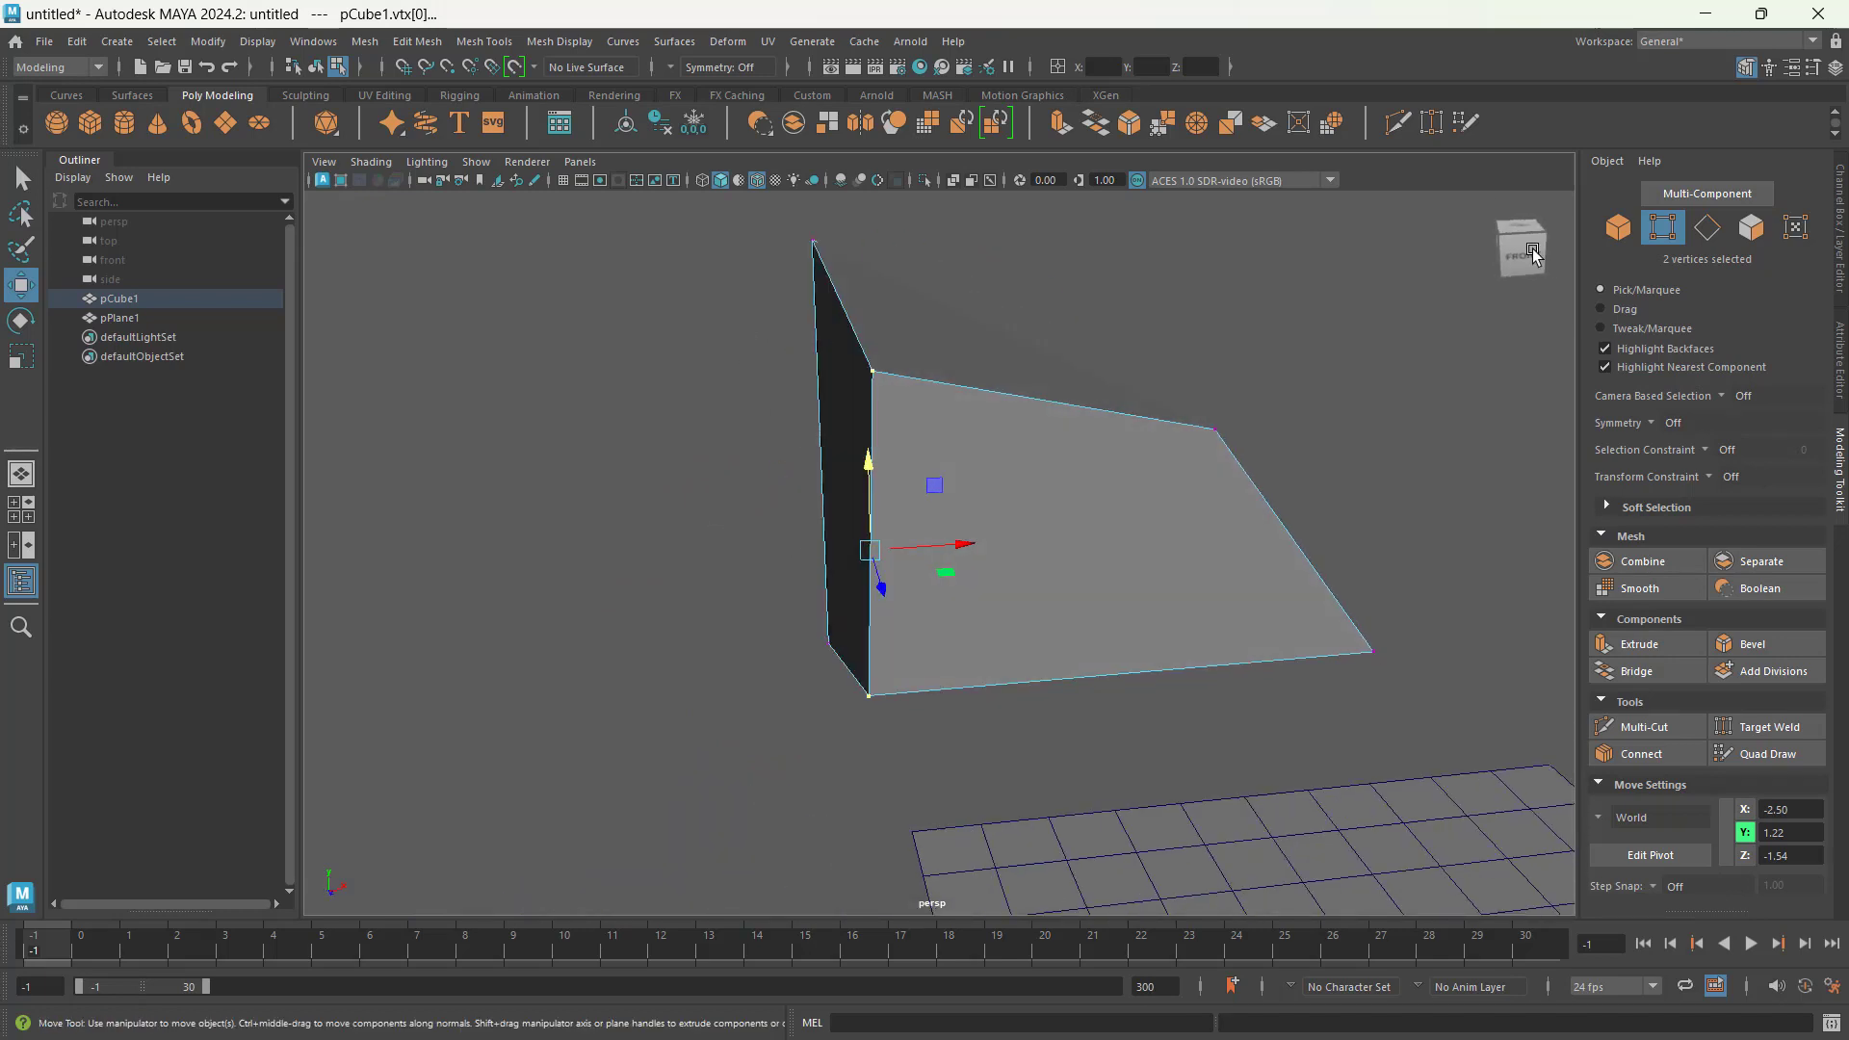
pyautogui.keyDown('alt'); pyautogui.moveTo(1076, 550); pyautogui.dragTo(913, 771); pyautogui.keyUp('alt')
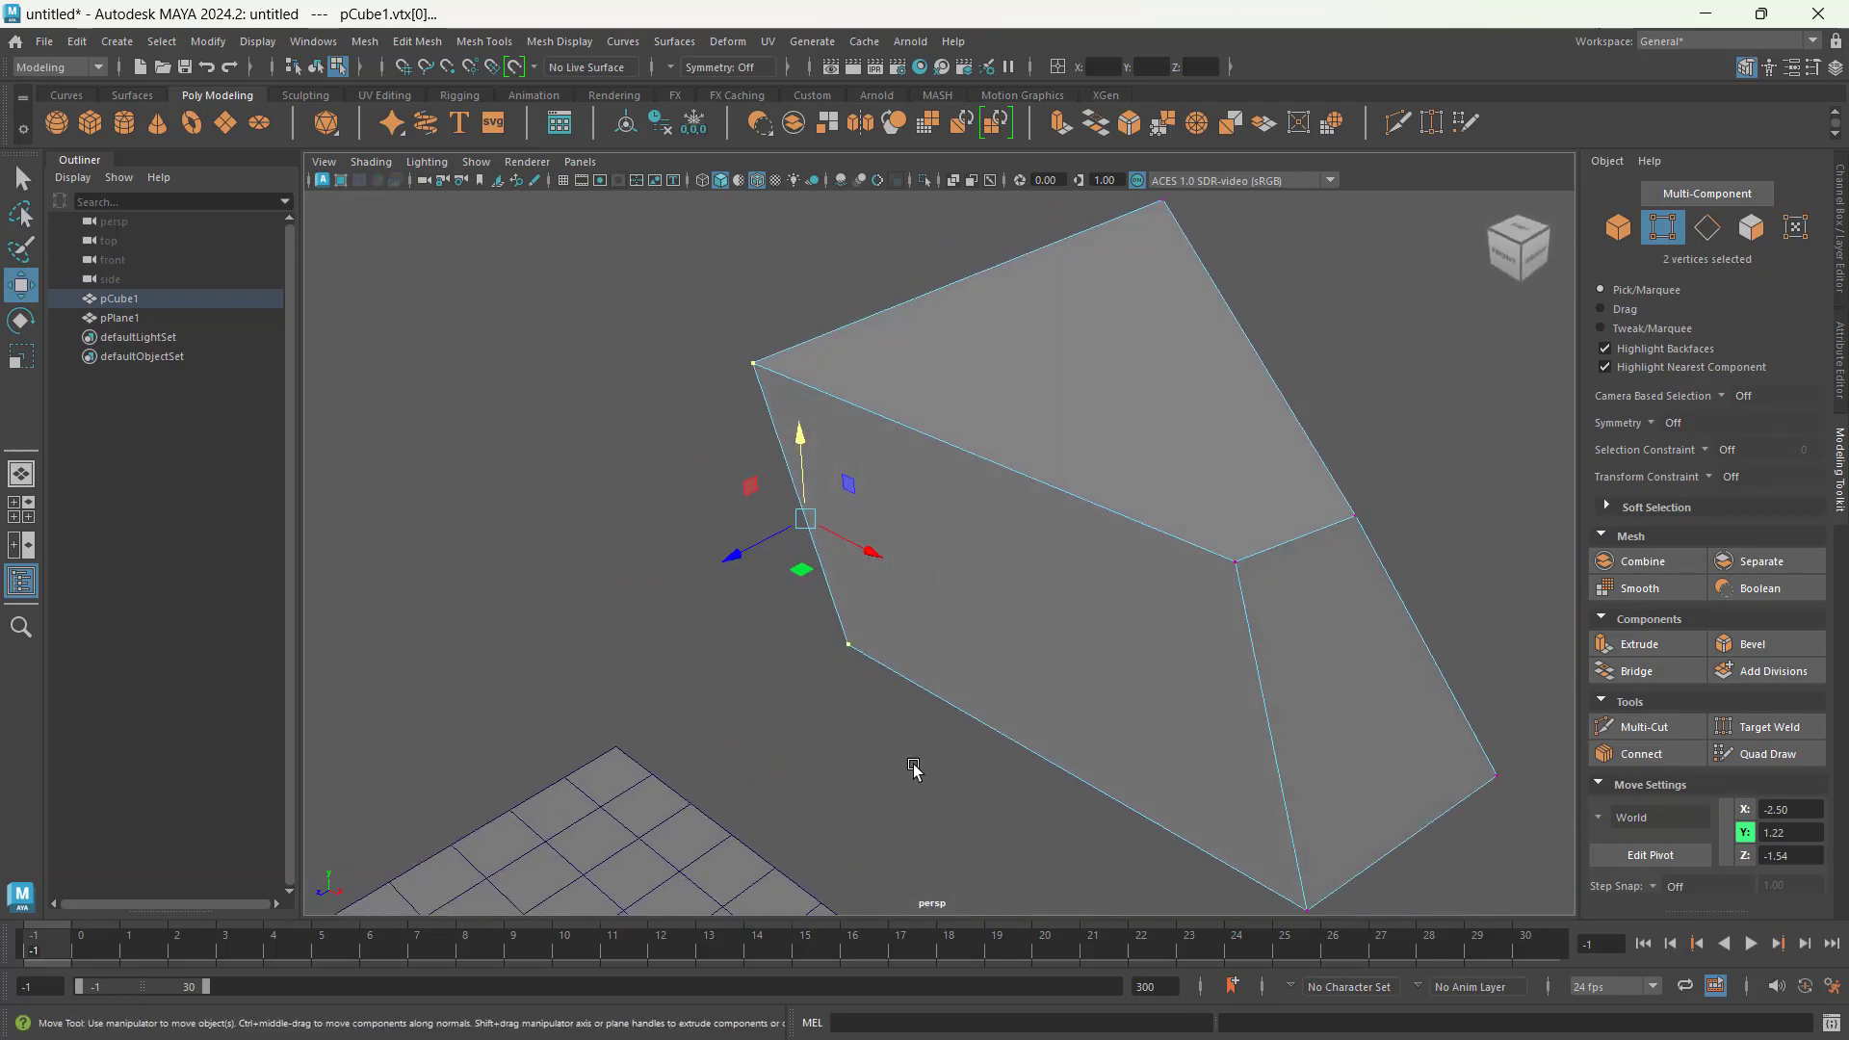
# Step: In edge selection, select the upper and lower edges of the cube's face nearest the plane and convert them to faces
pyautogui.press('F10')
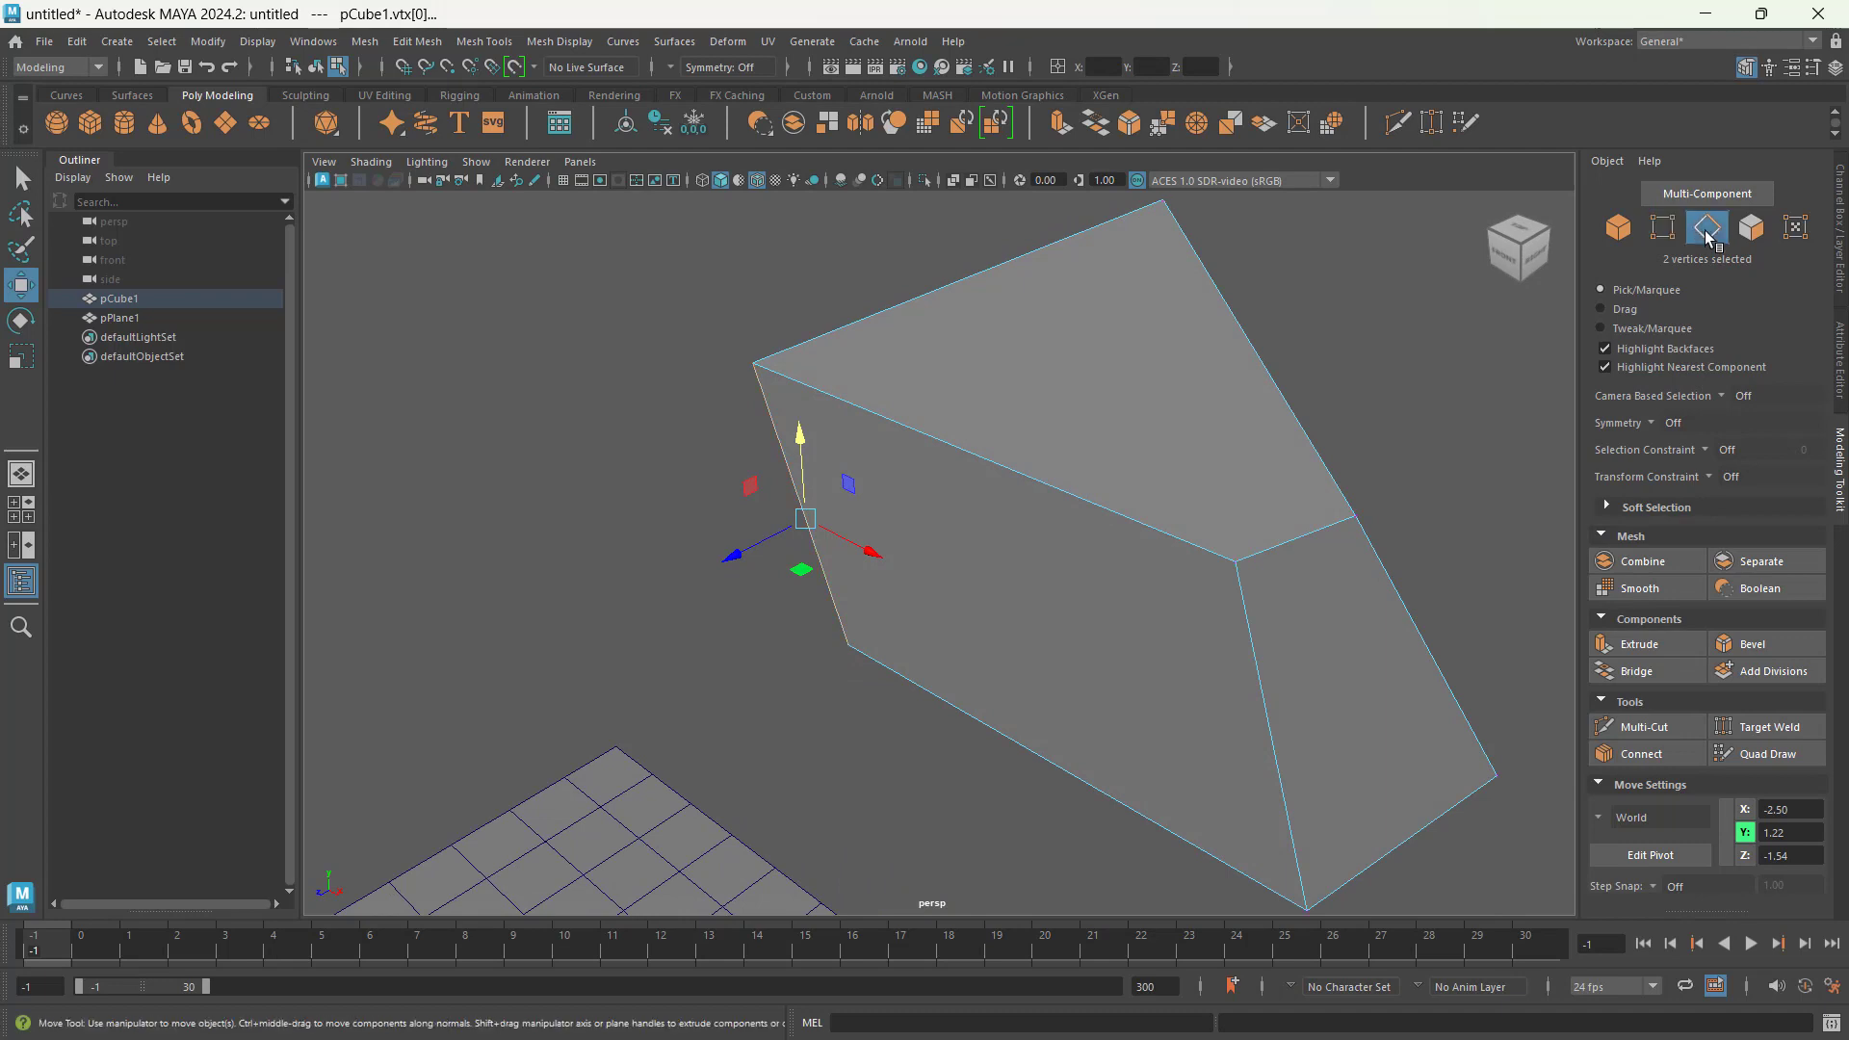
pyautogui.click(805, 729)
pyautogui.click(967, 714)
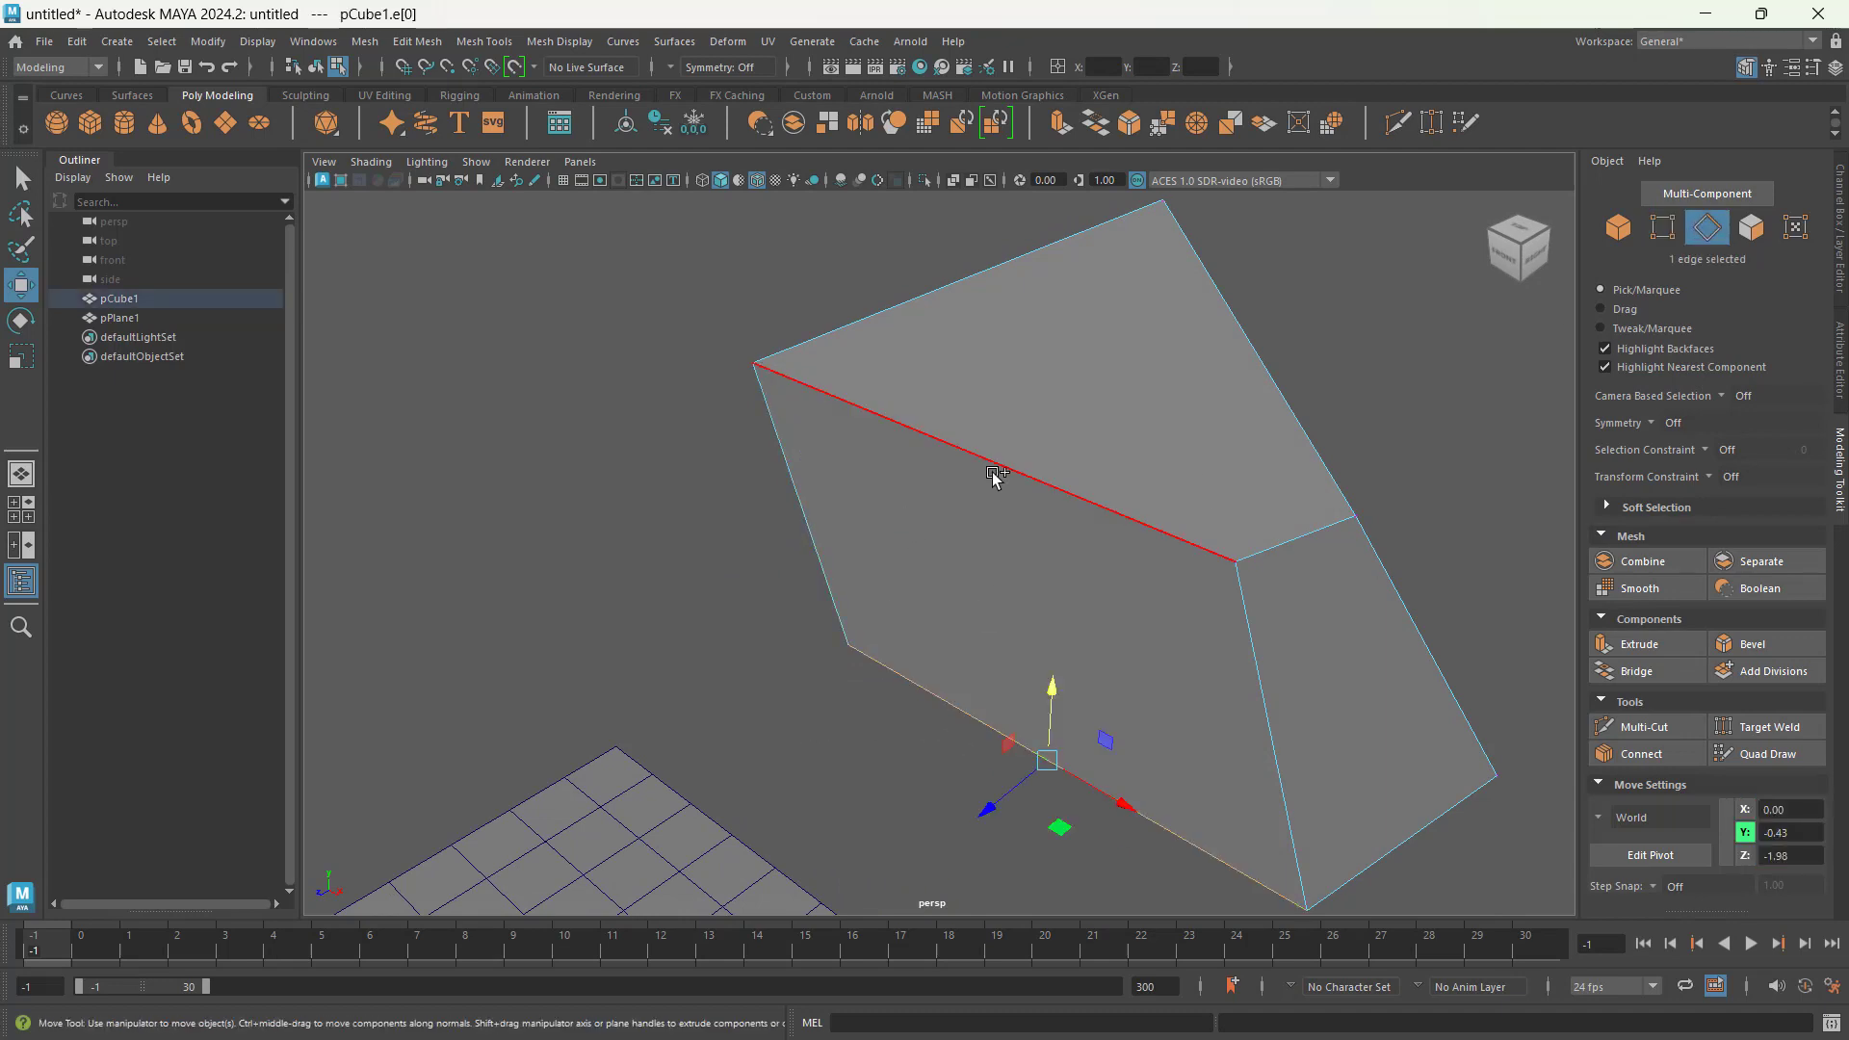
pyautogui.keyDown('shift'); pyautogui.click(999, 464); pyautogui.keyUp('shift')
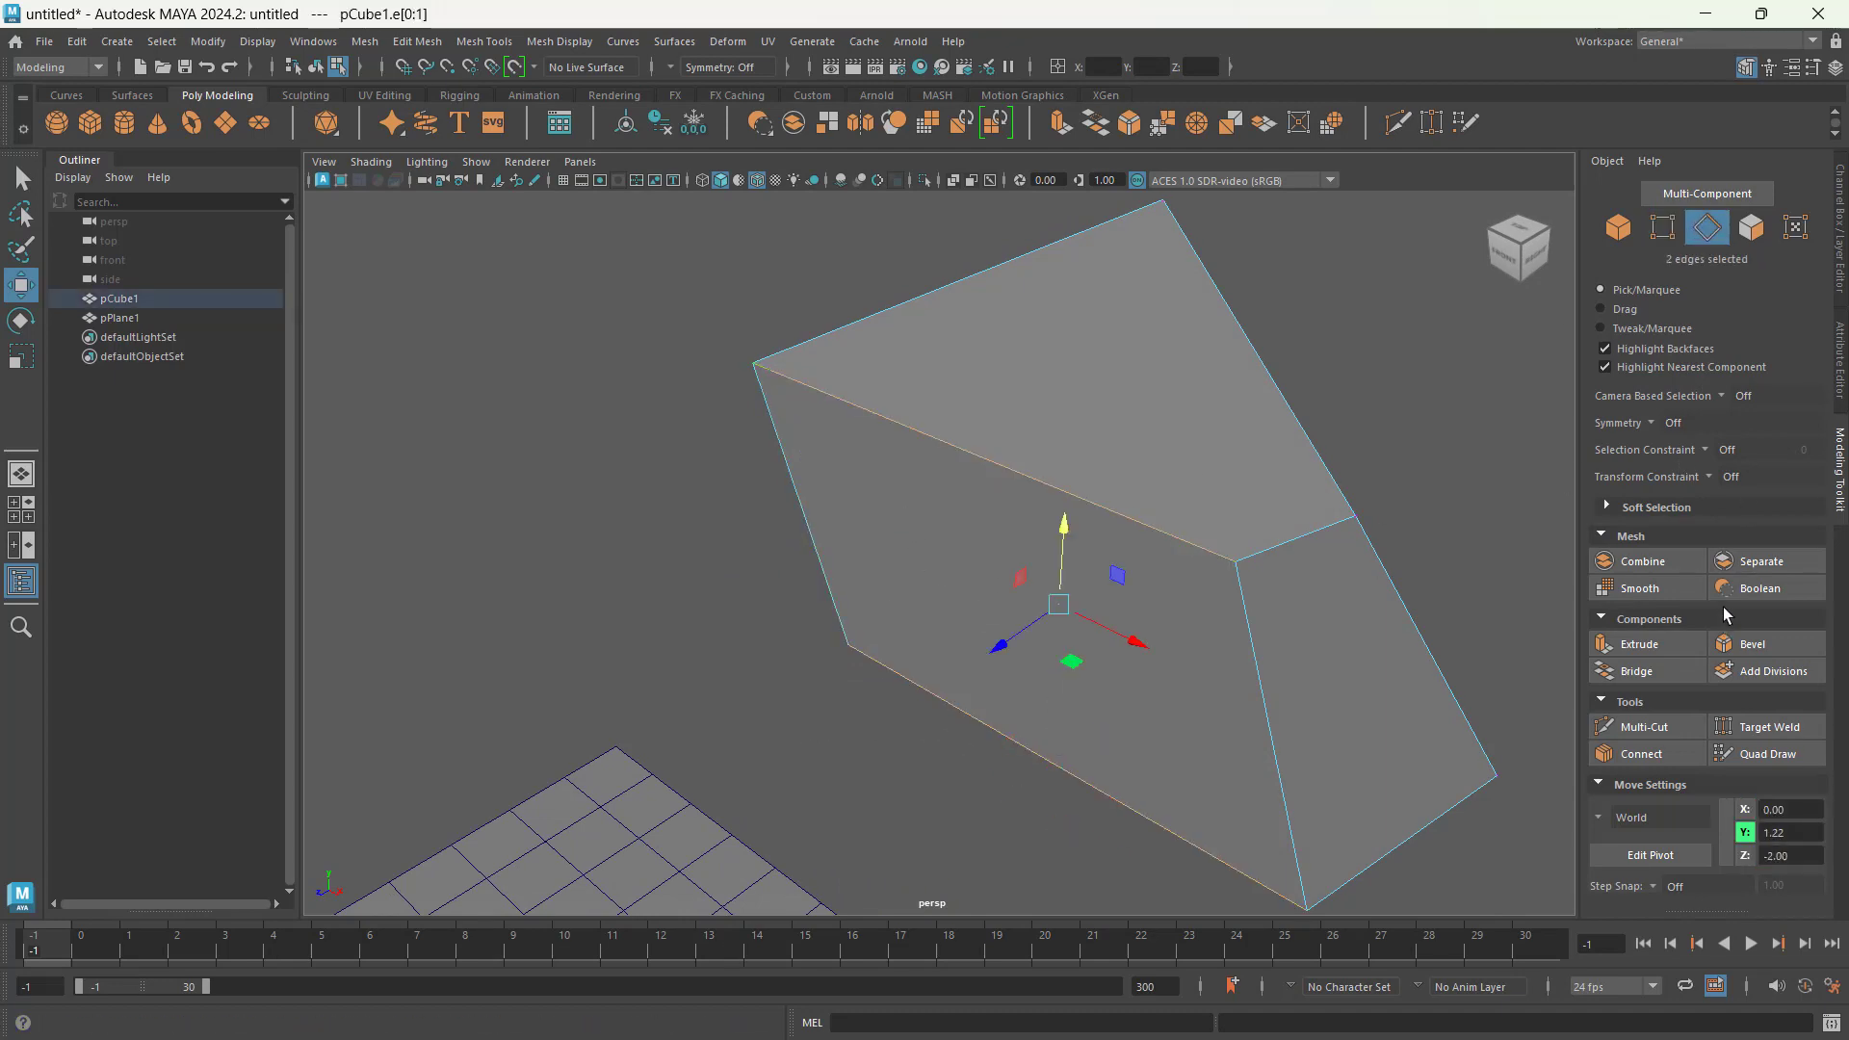
pyautogui.click(1754, 231)
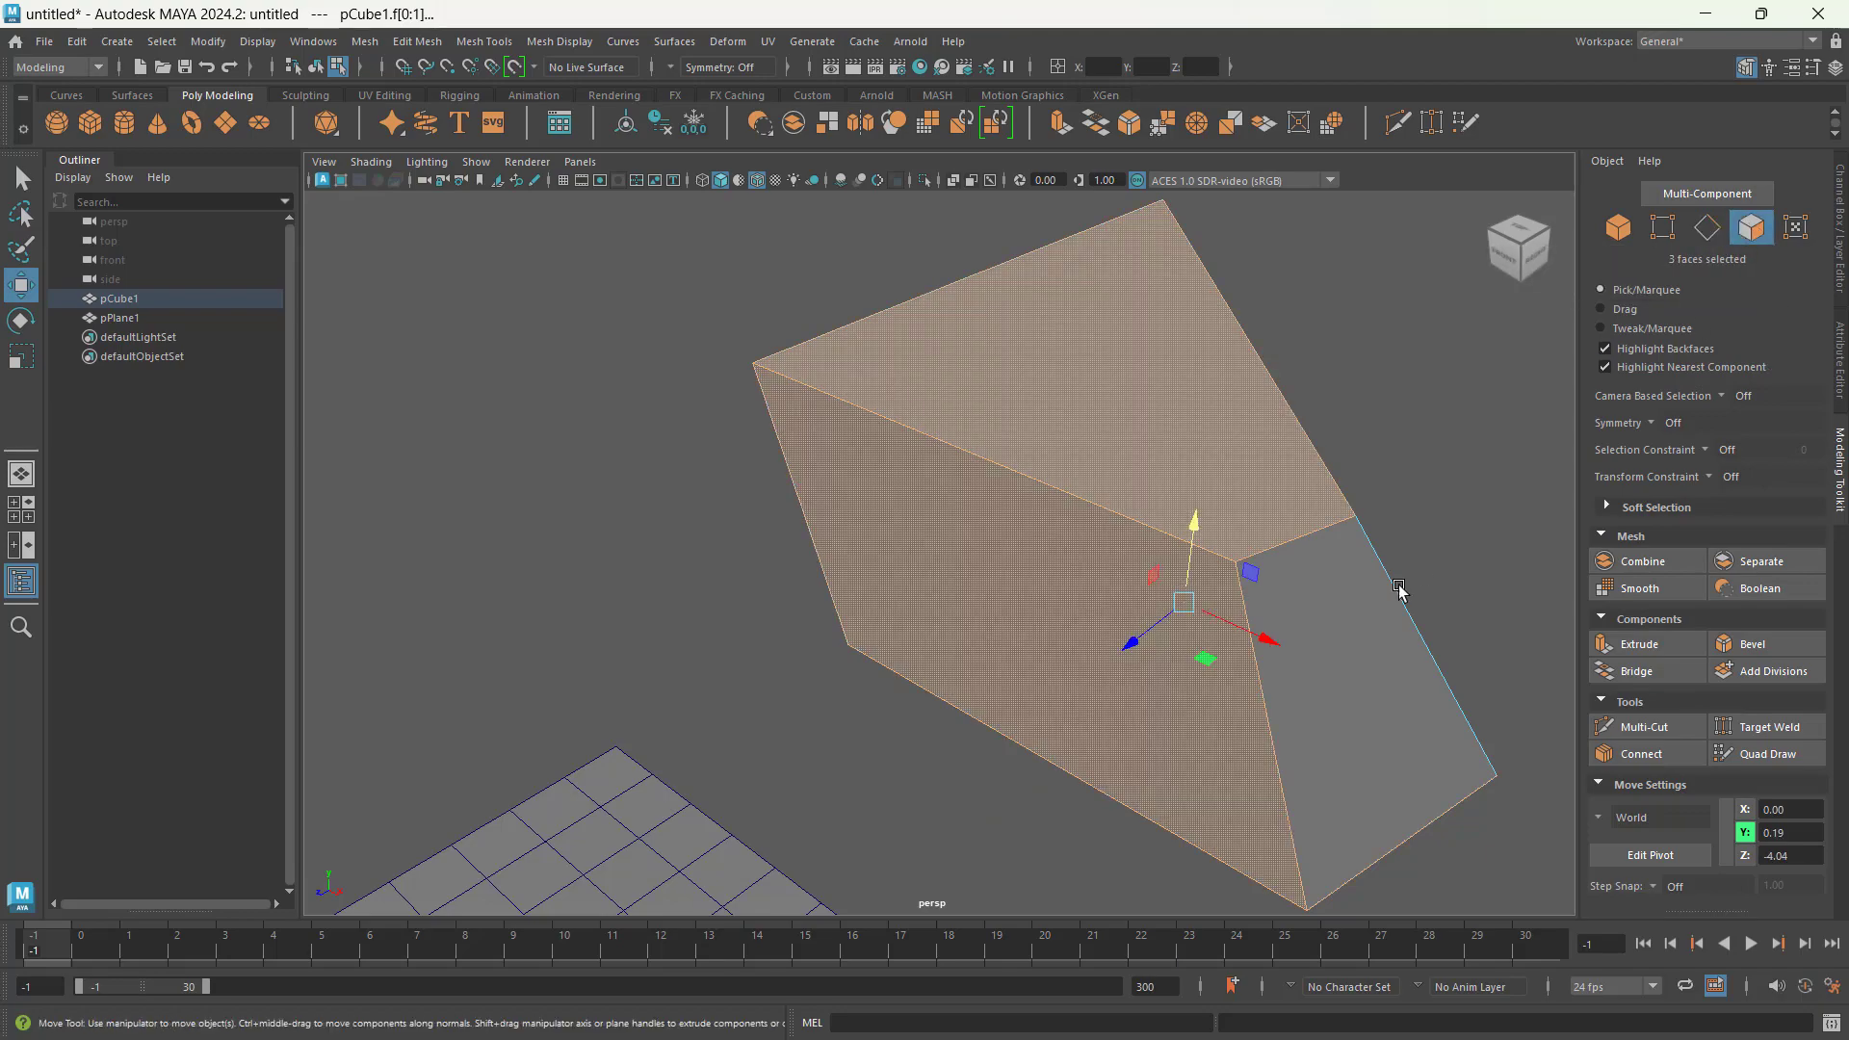
# Step: Reduce the selection to the cube's face nearest the plane and clear that selection
pyautogui.keyDown('alt'); pyautogui.moveTo(1372, 578); pyautogui.dragTo(1191, 756); pyautogui.keyUp('alt')
pyautogui.keyDown('alt'); pyautogui.moveTo(1283, 507); pyautogui.dragTo(1213, 563); pyautogui.keyUp('alt')
pyautogui.moveTo(1283, 350); pyautogui.dragTo(1159, 626)
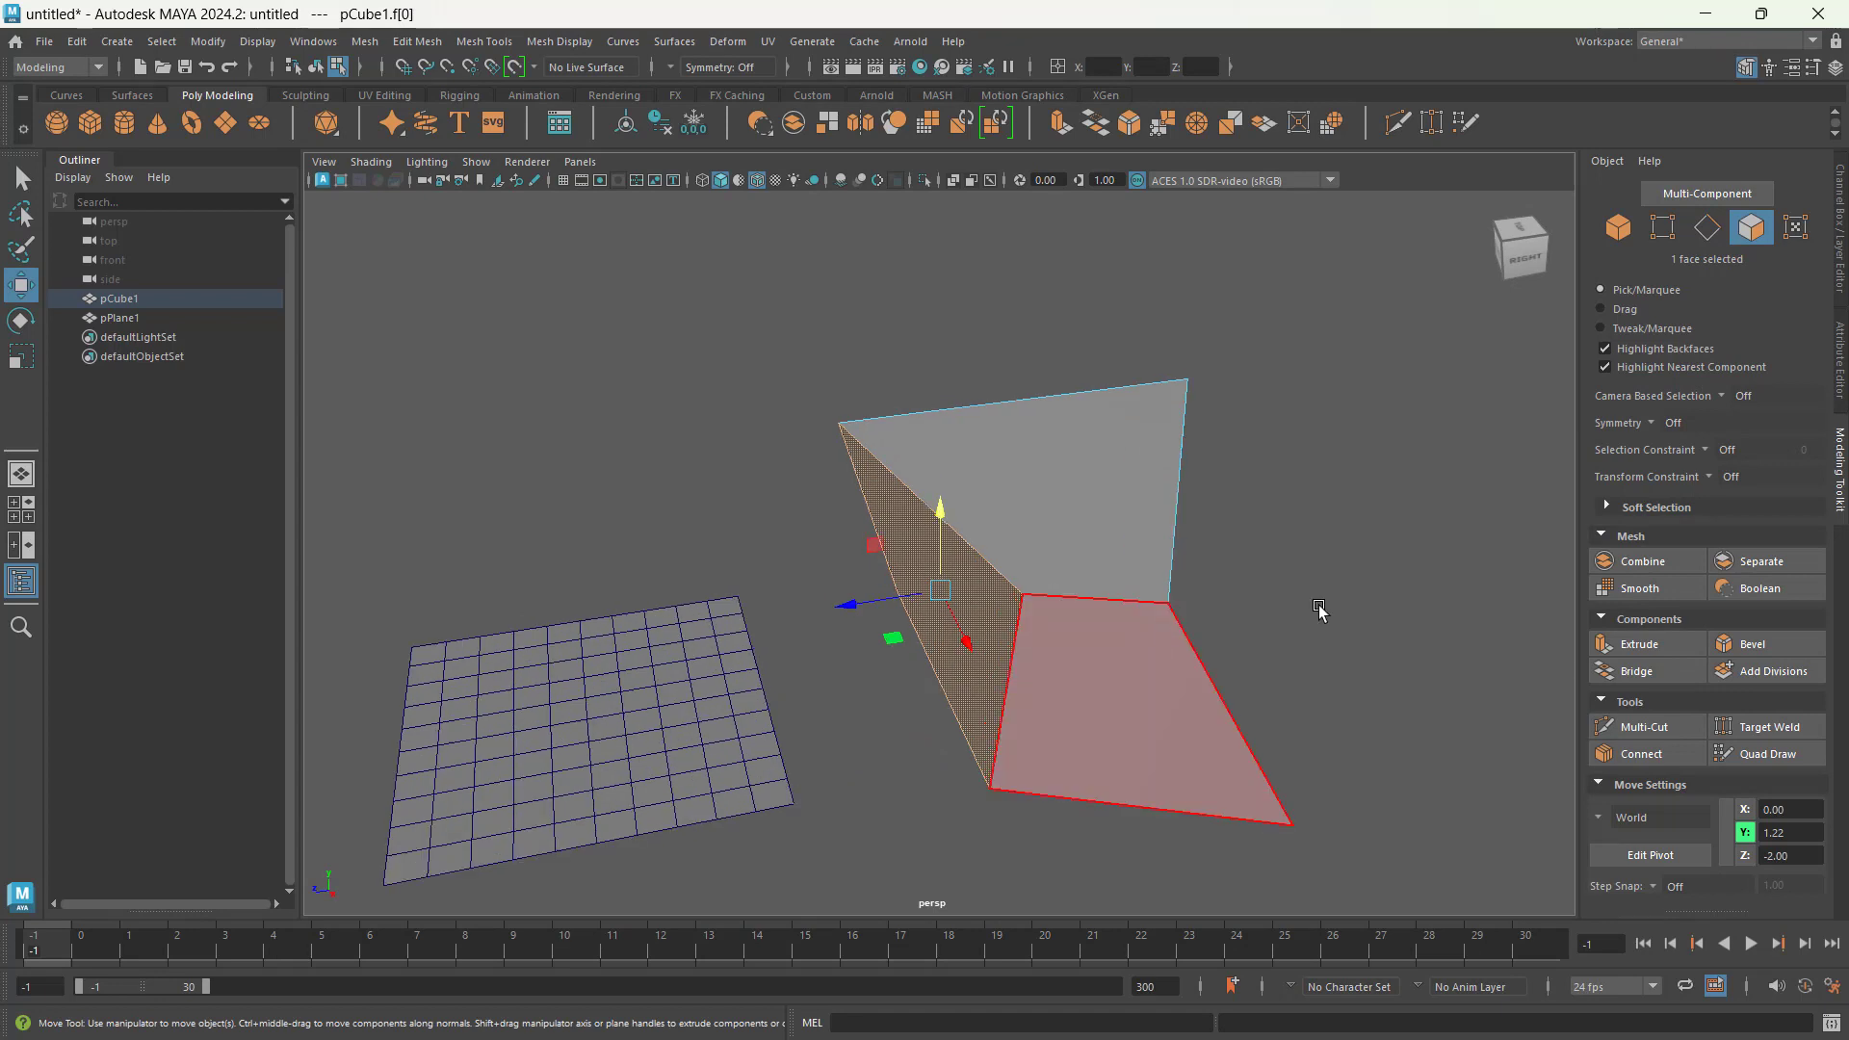
pyautogui.click(1365, 599)
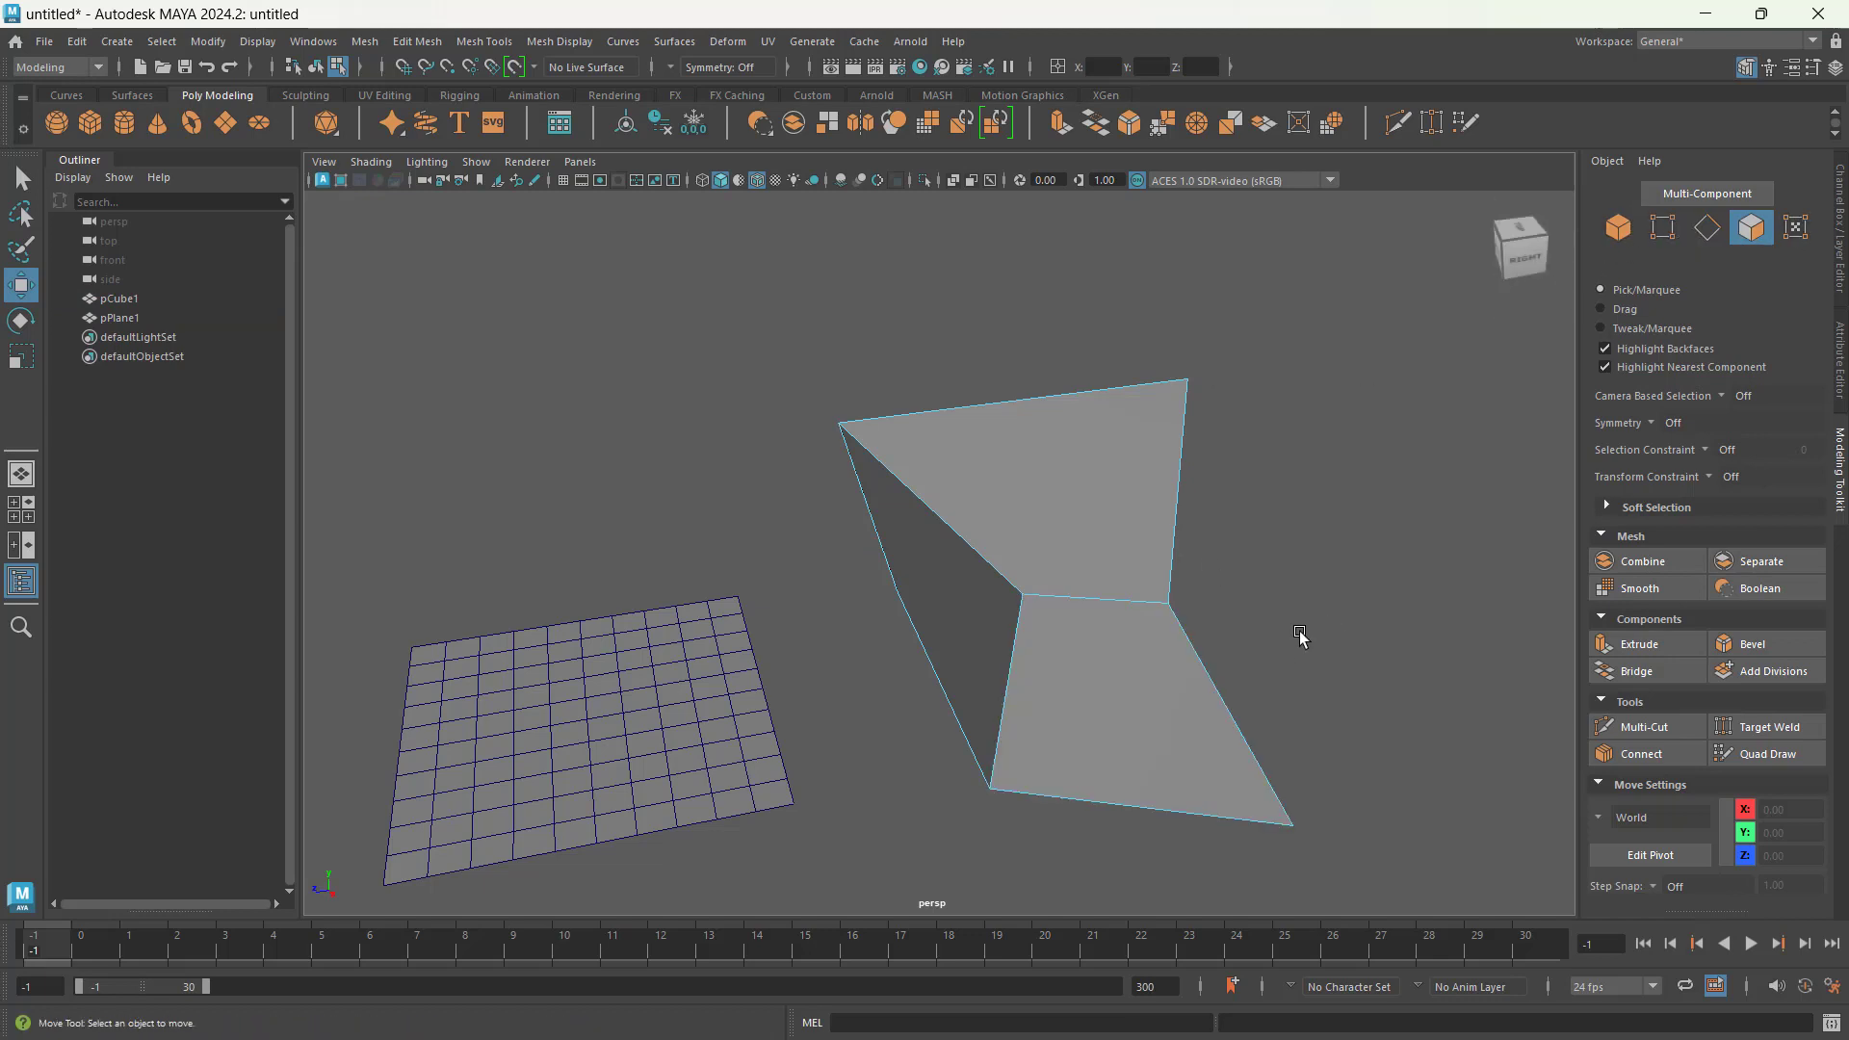
pyautogui.keyDown('alt'); pyautogui.moveTo(1300, 635); pyautogui.dragTo(1414, 631, button='middle'); pyautogui.keyUp('alt')
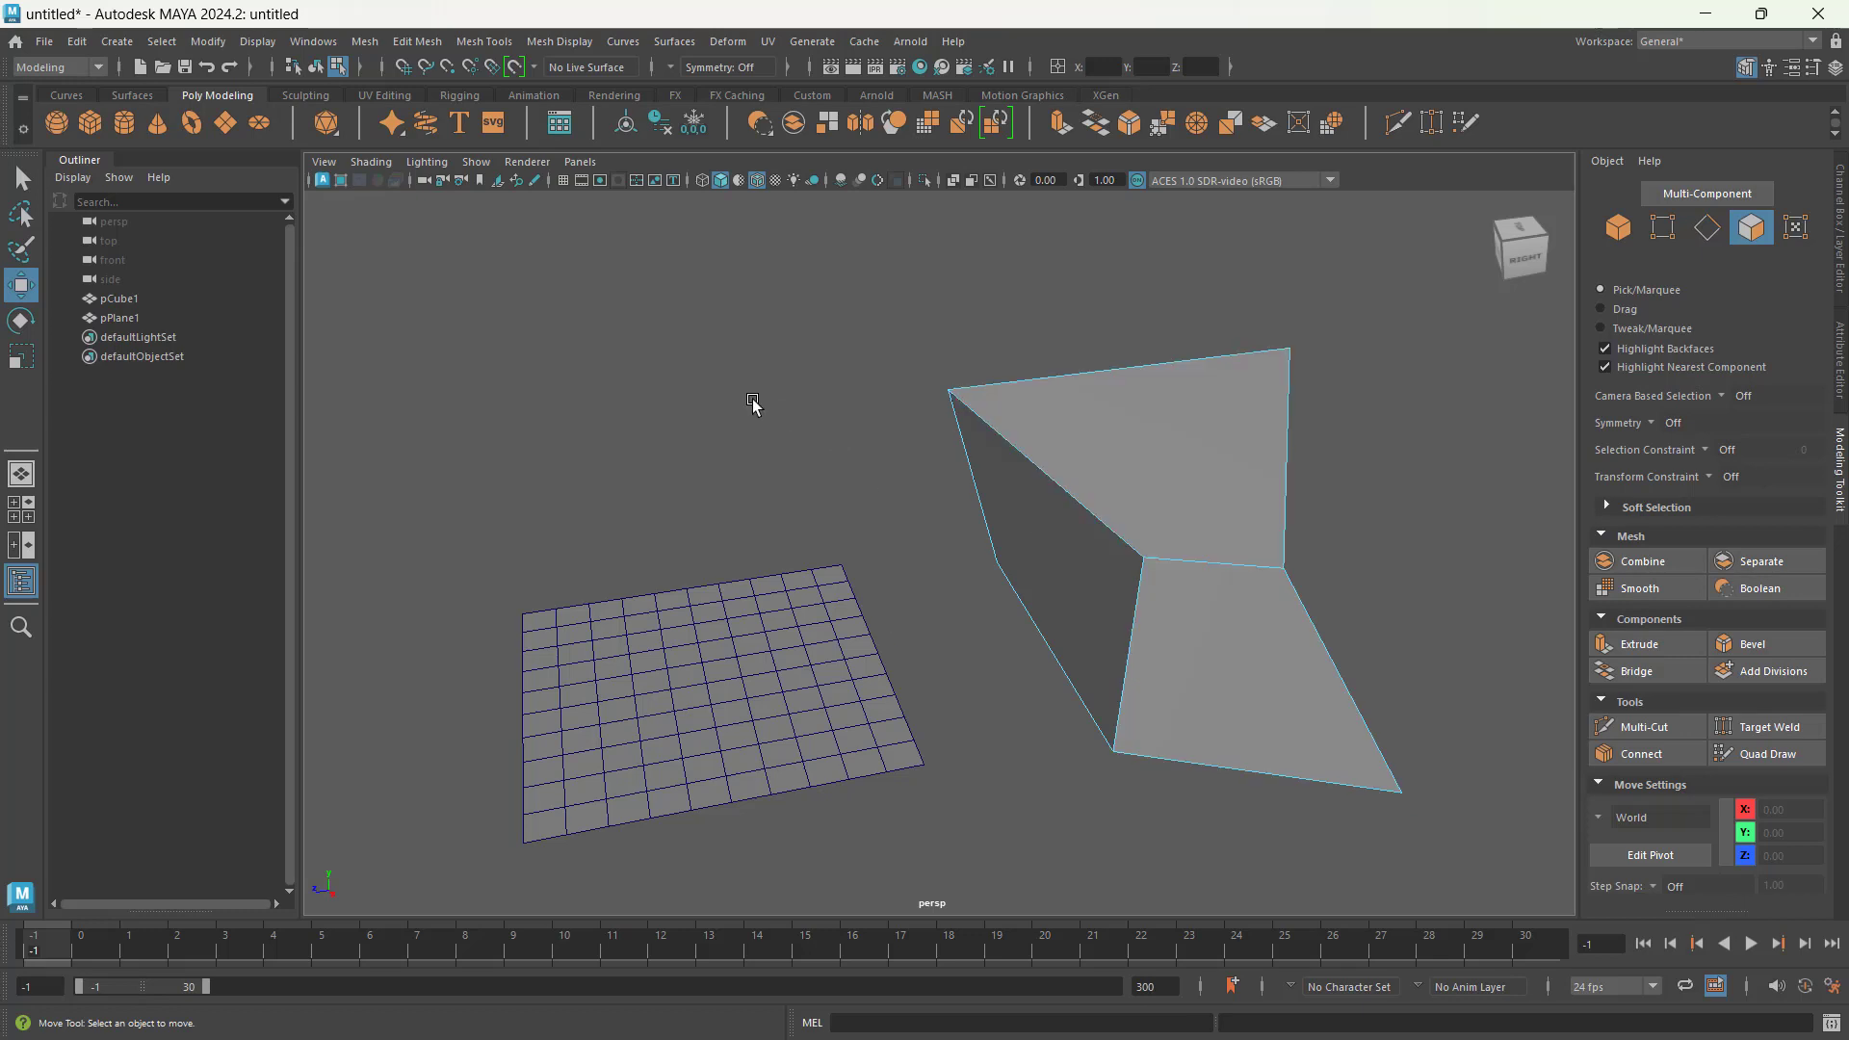
# Step: Switch the cube to object selection, go back to face selection and return to Object Mode
pyautogui.click(1620, 229)
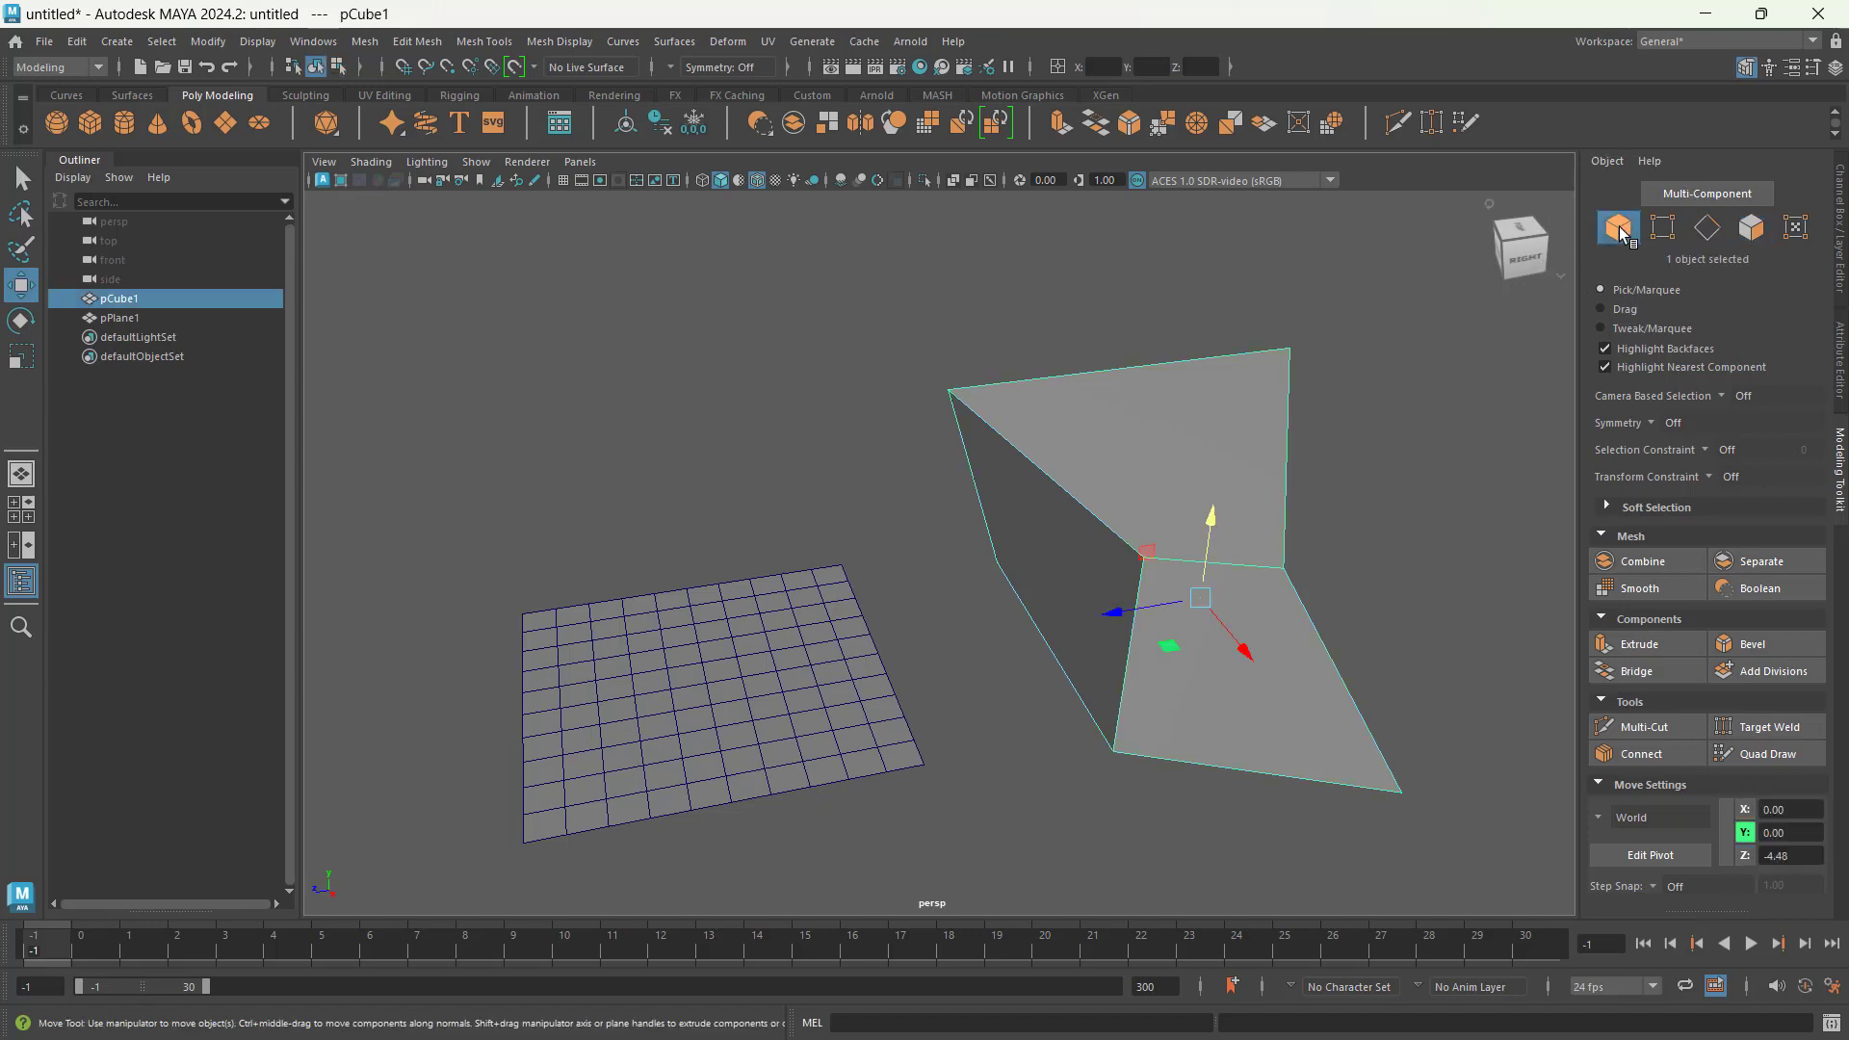
pyautogui.click(1750, 227)
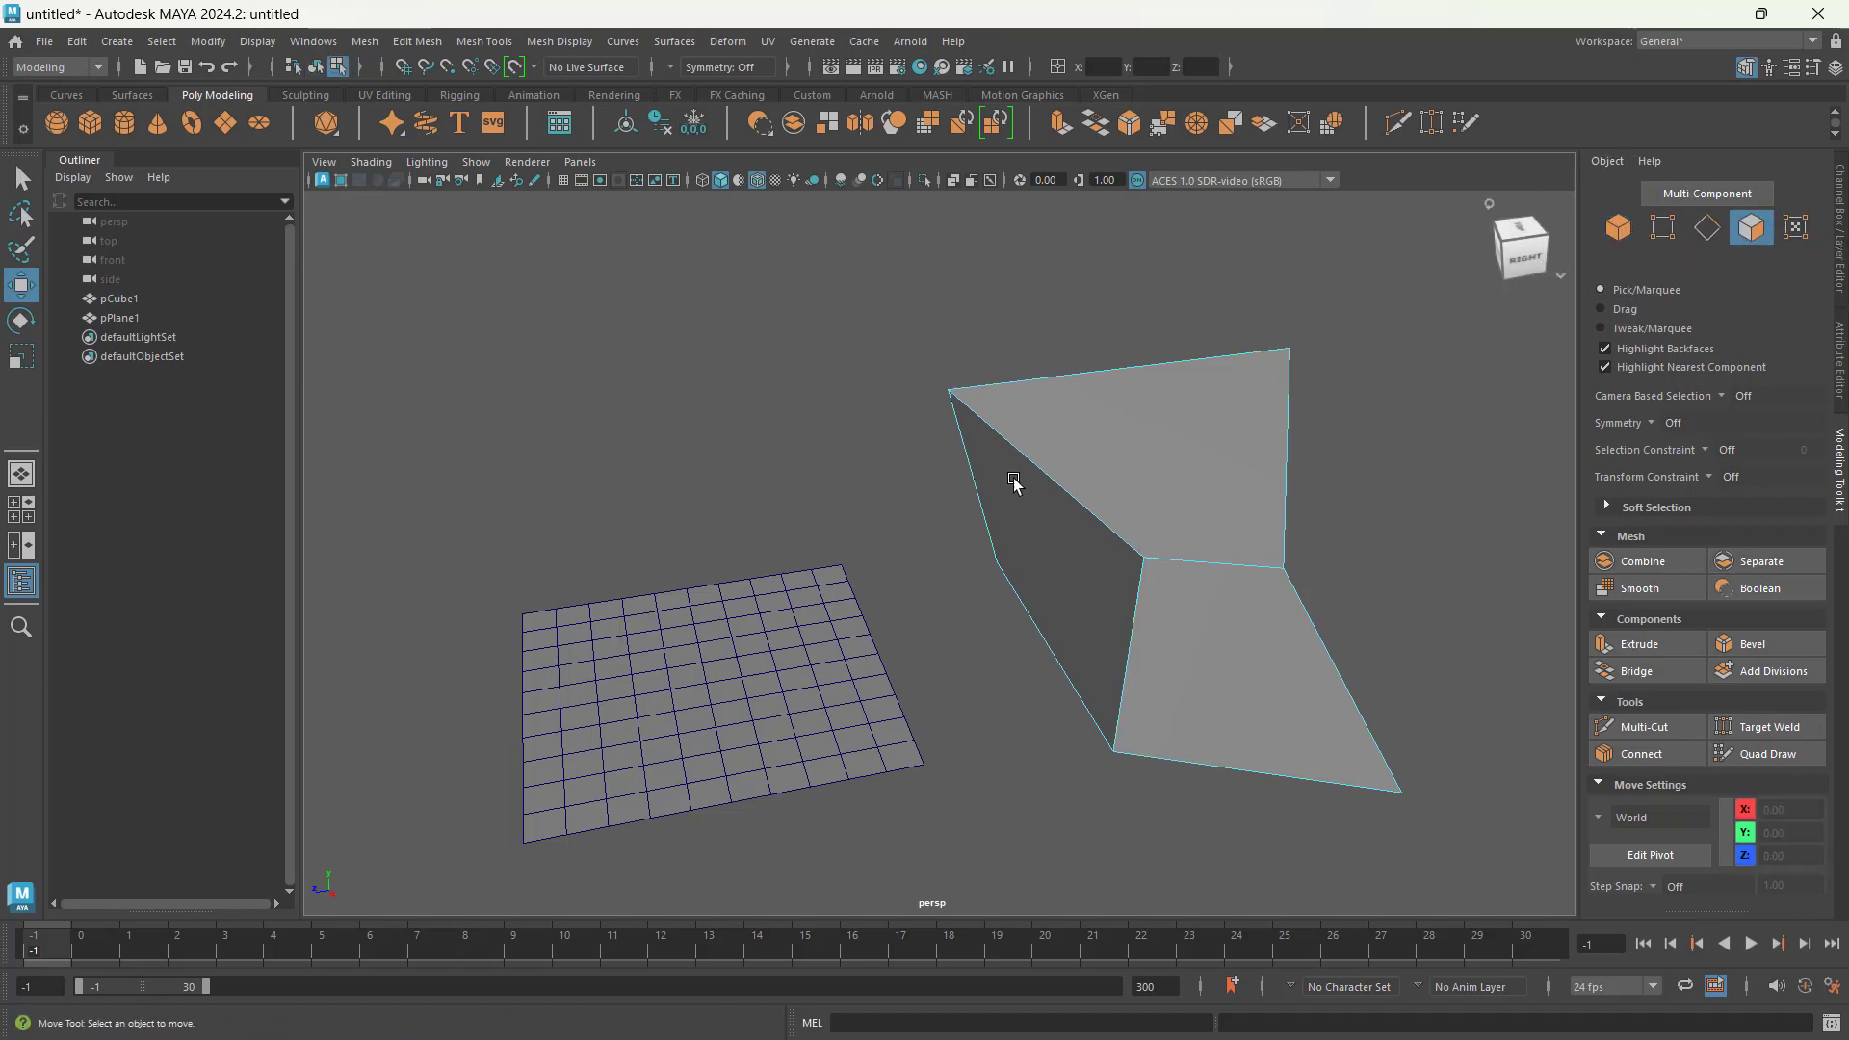
pyautogui.rightClick(754, 468)
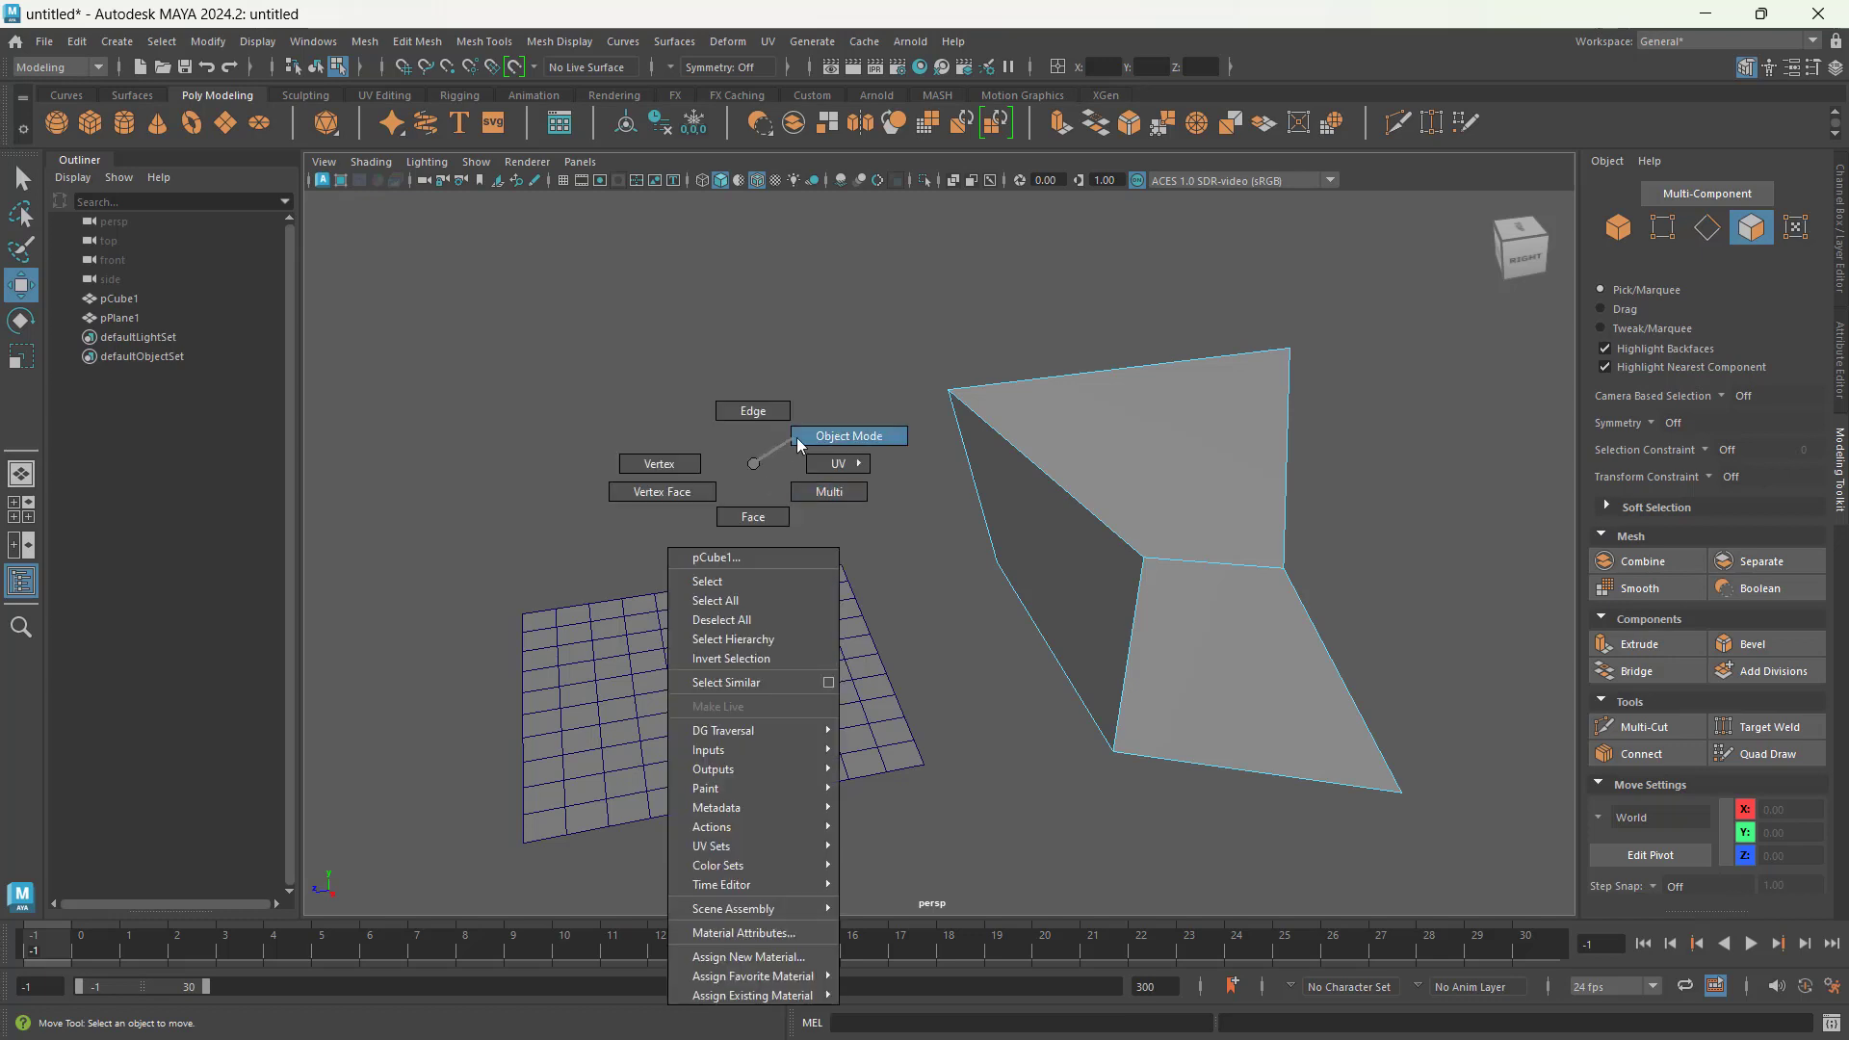
pyautogui.rightClick(732, 448)
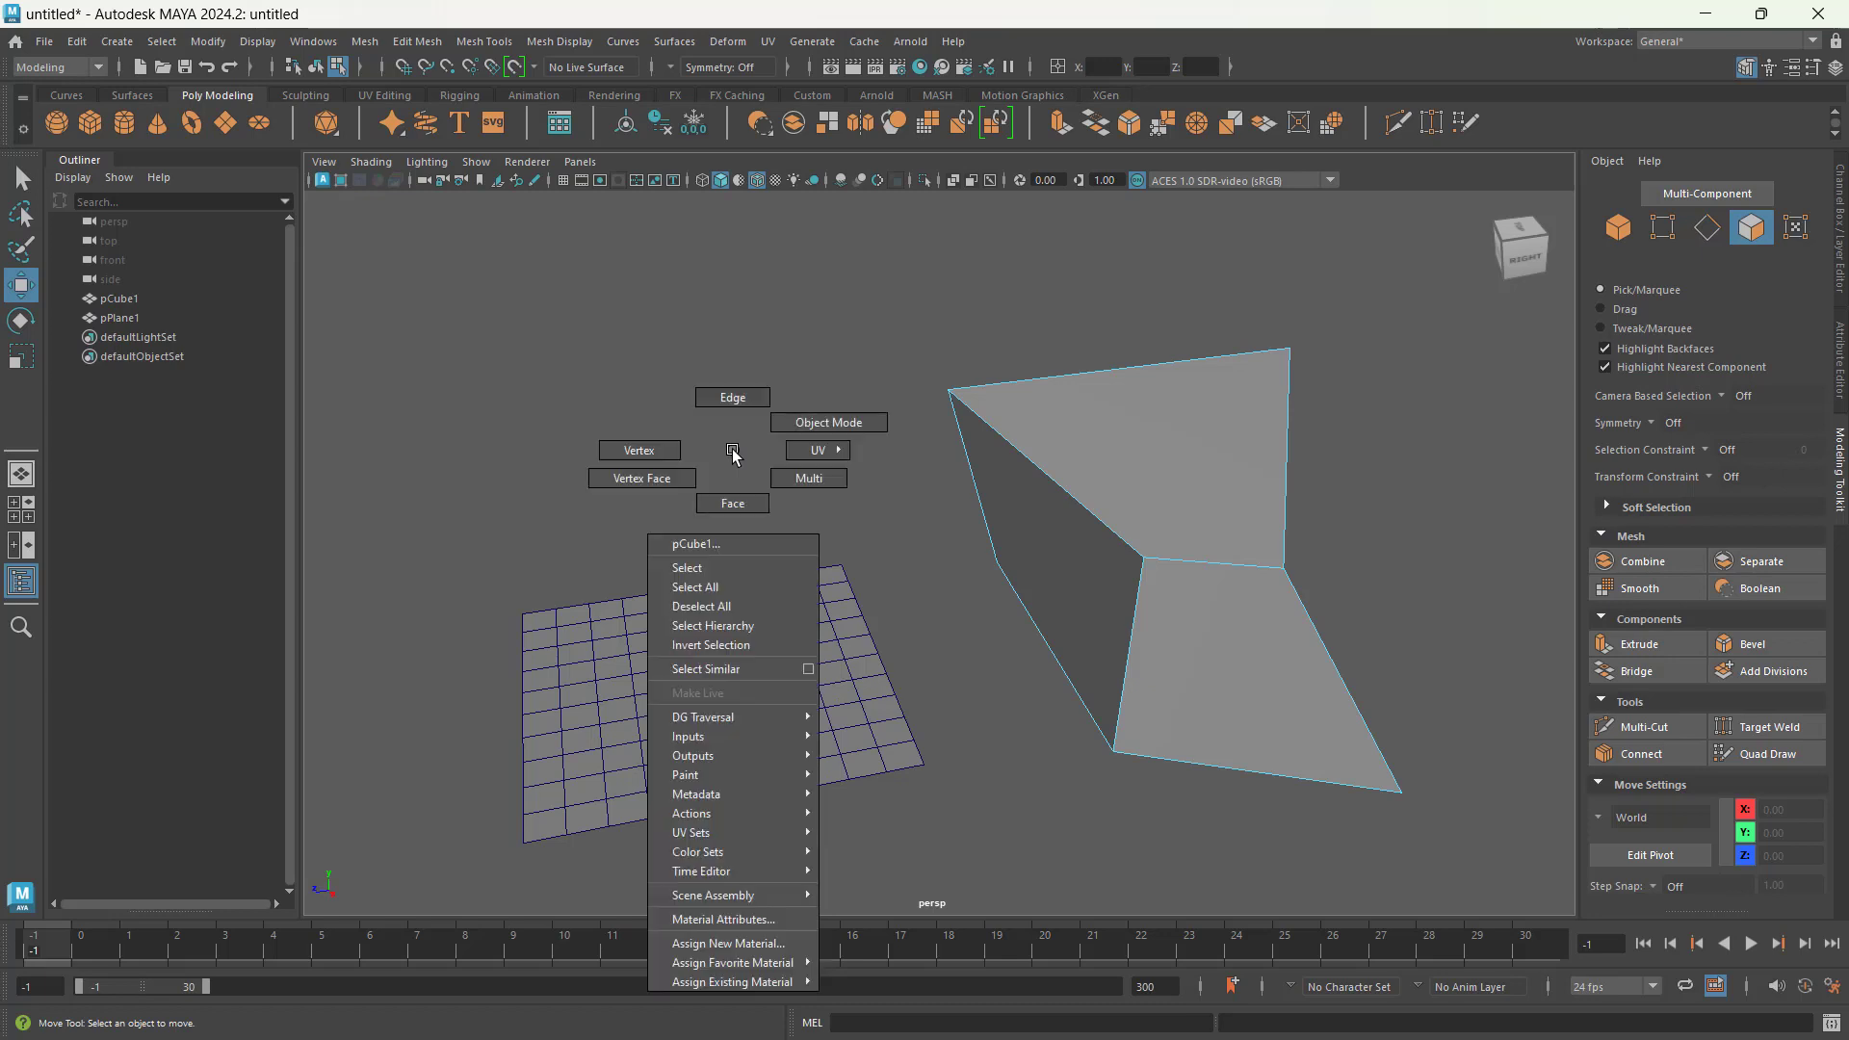
pyautogui.click(782, 419)
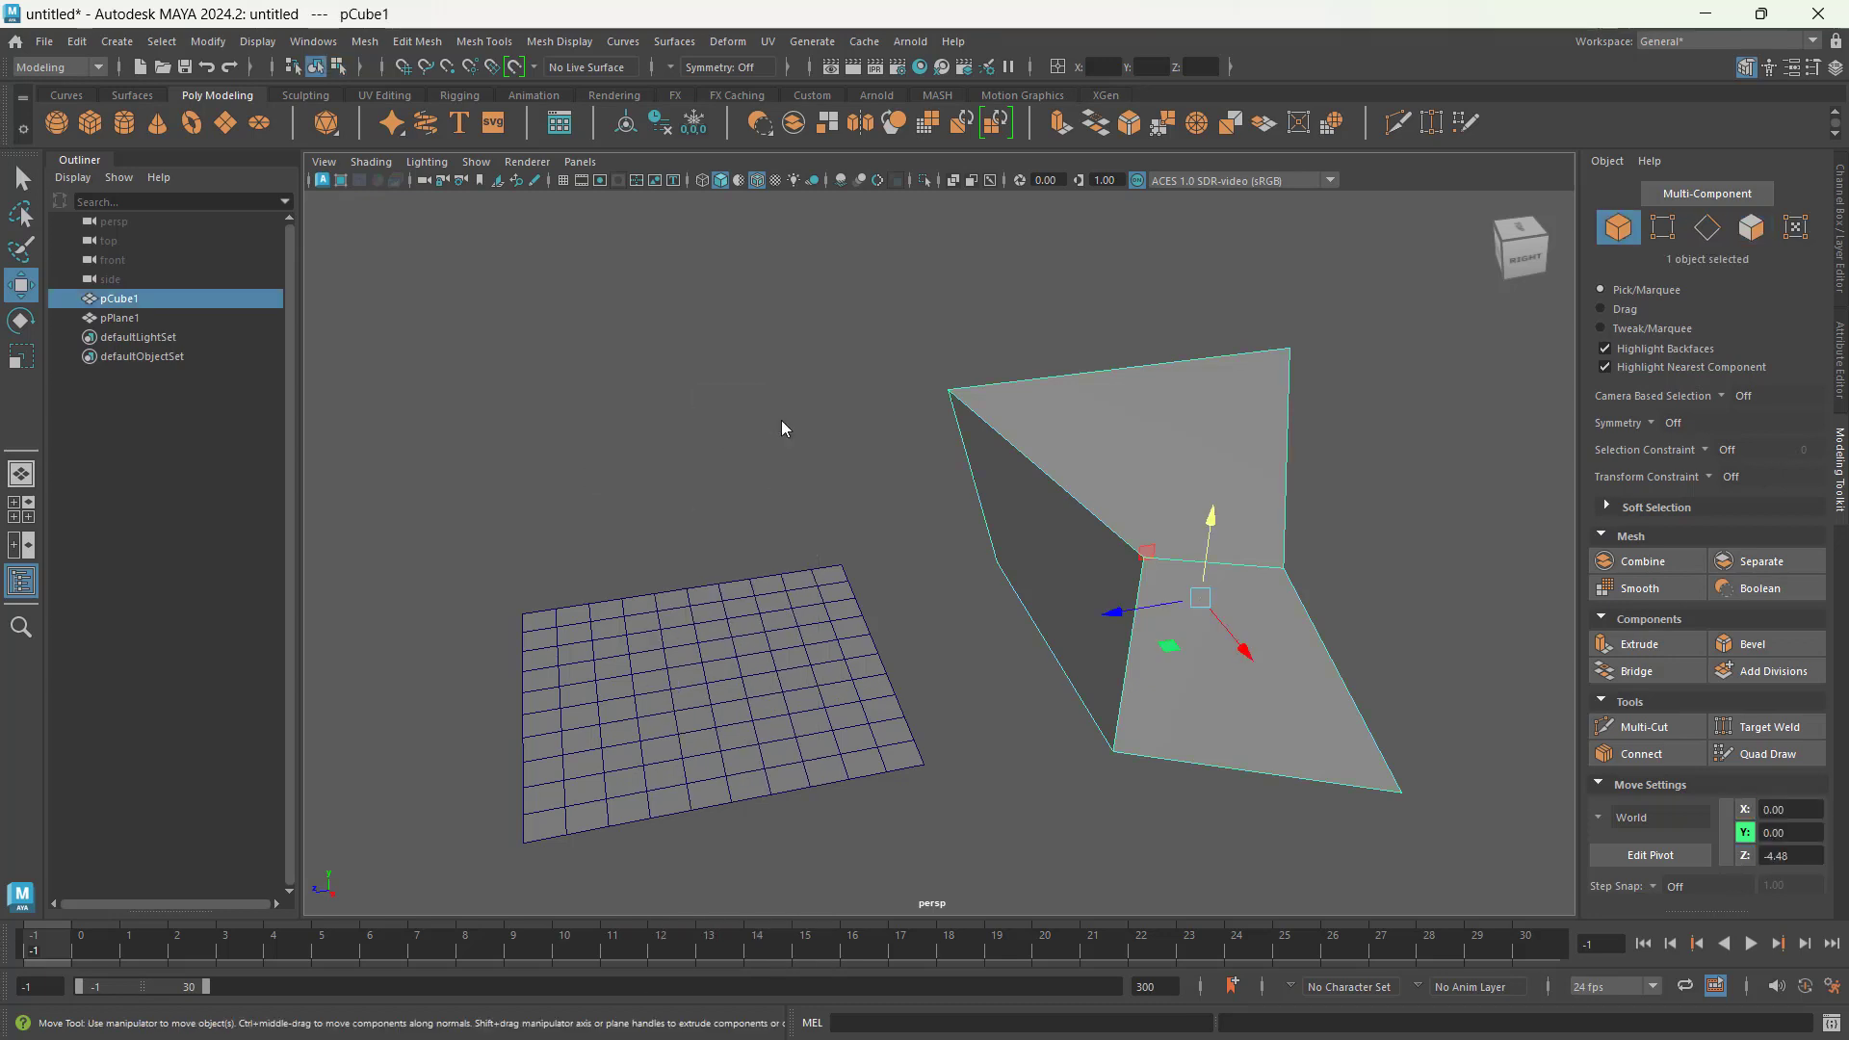
# Step: Switch the cube from Object Mode to Vertex selection
pyautogui.rightClick(781, 420)
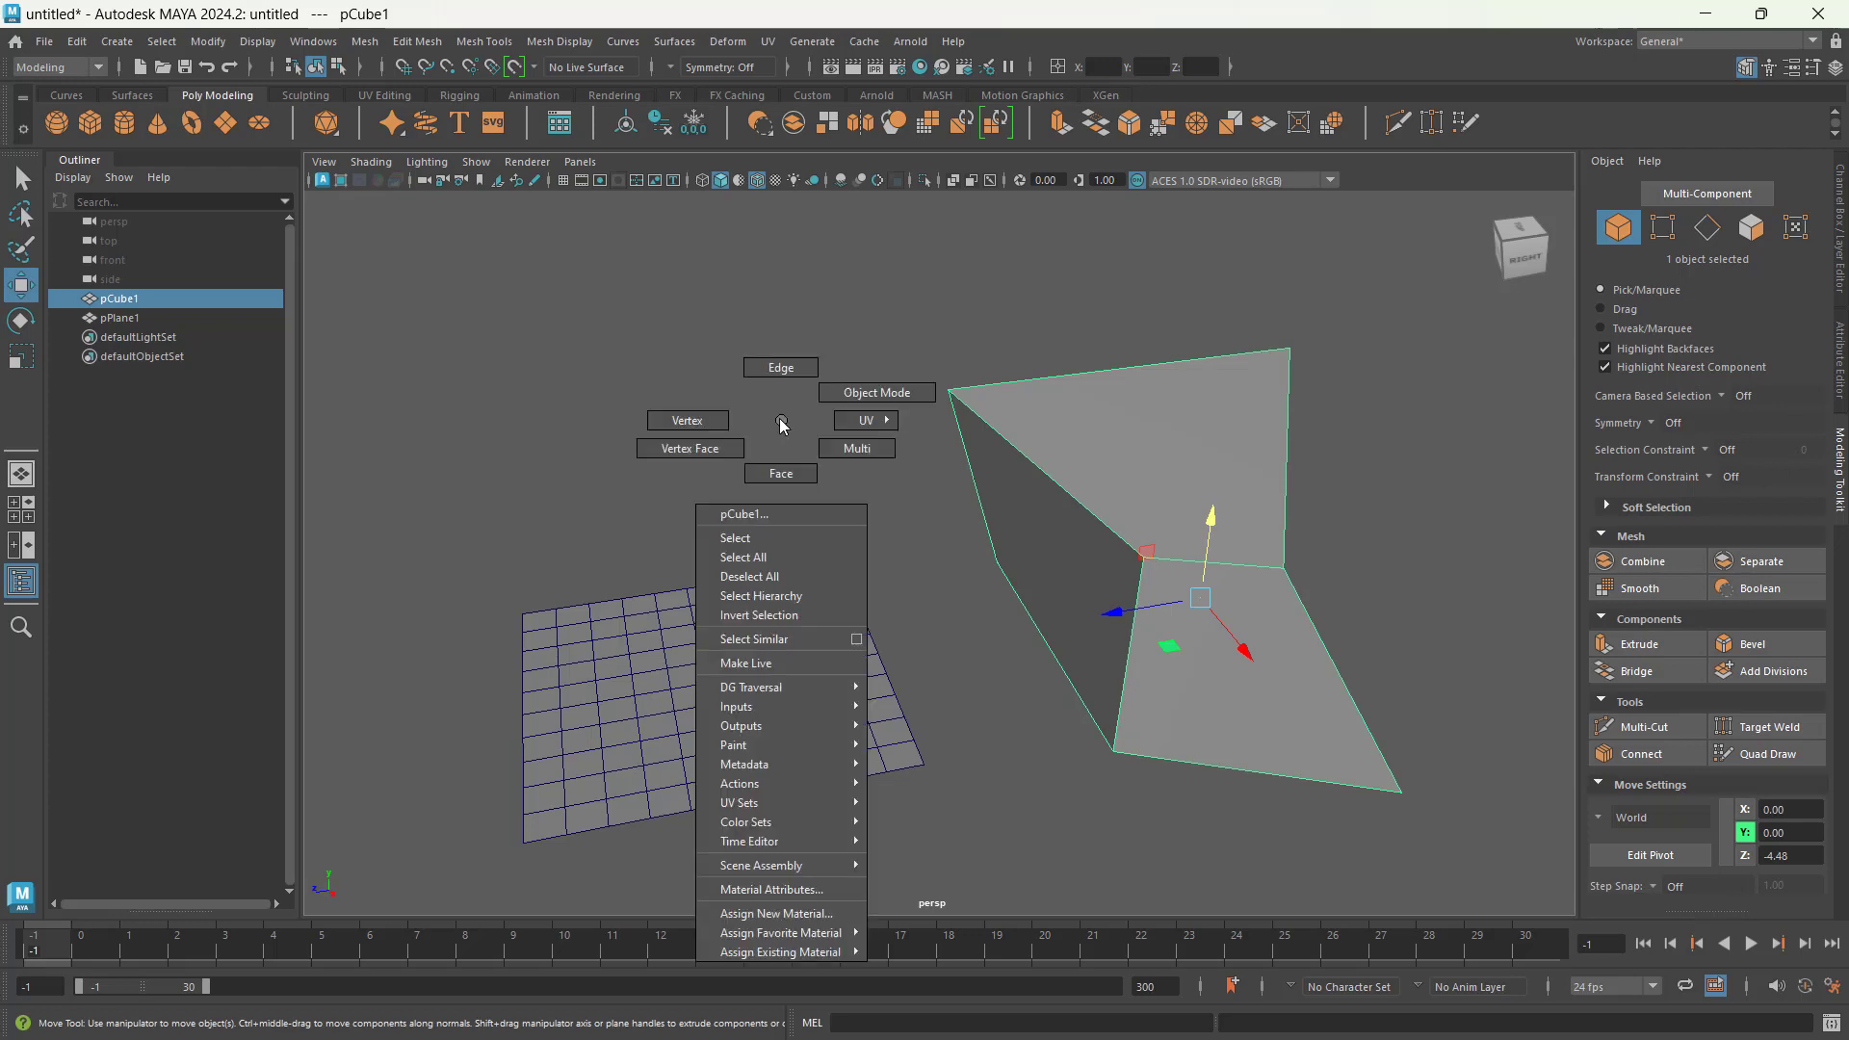
pyautogui.click(780, 420)
pyautogui.rightClick(778, 417)
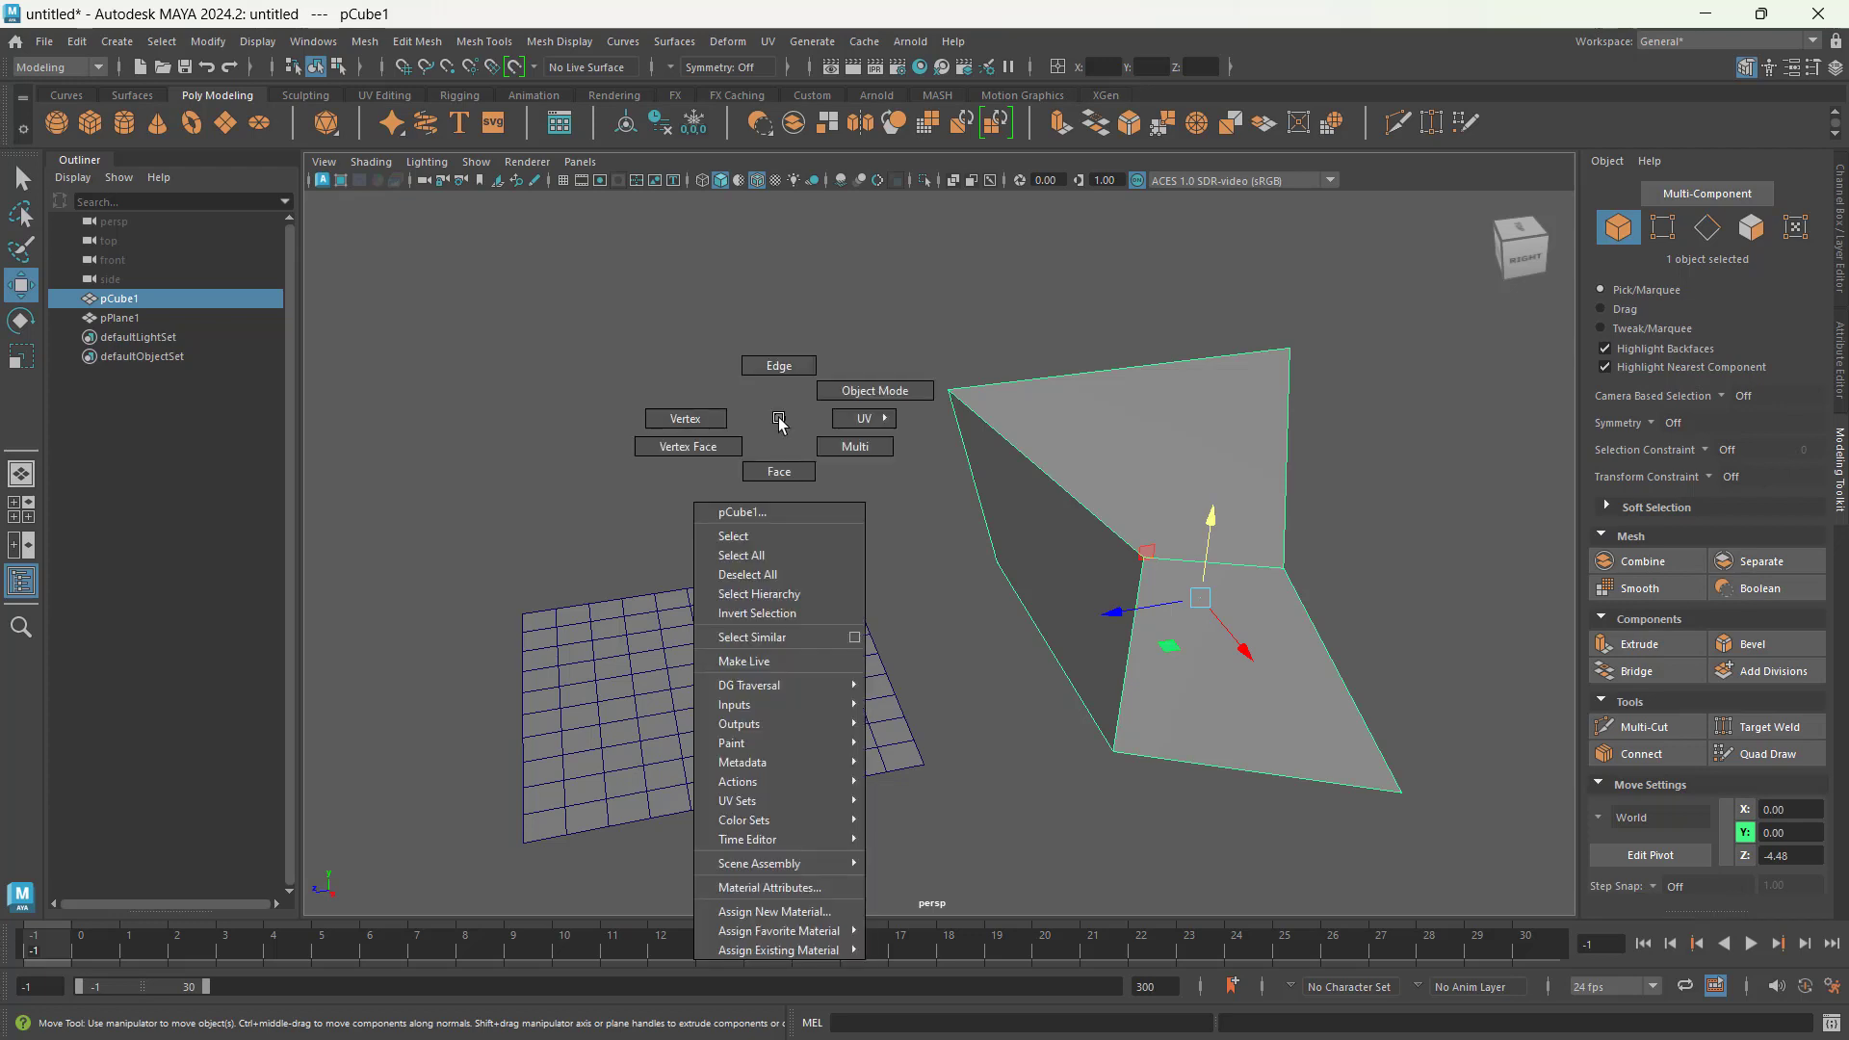
pyautogui.click(703, 418)
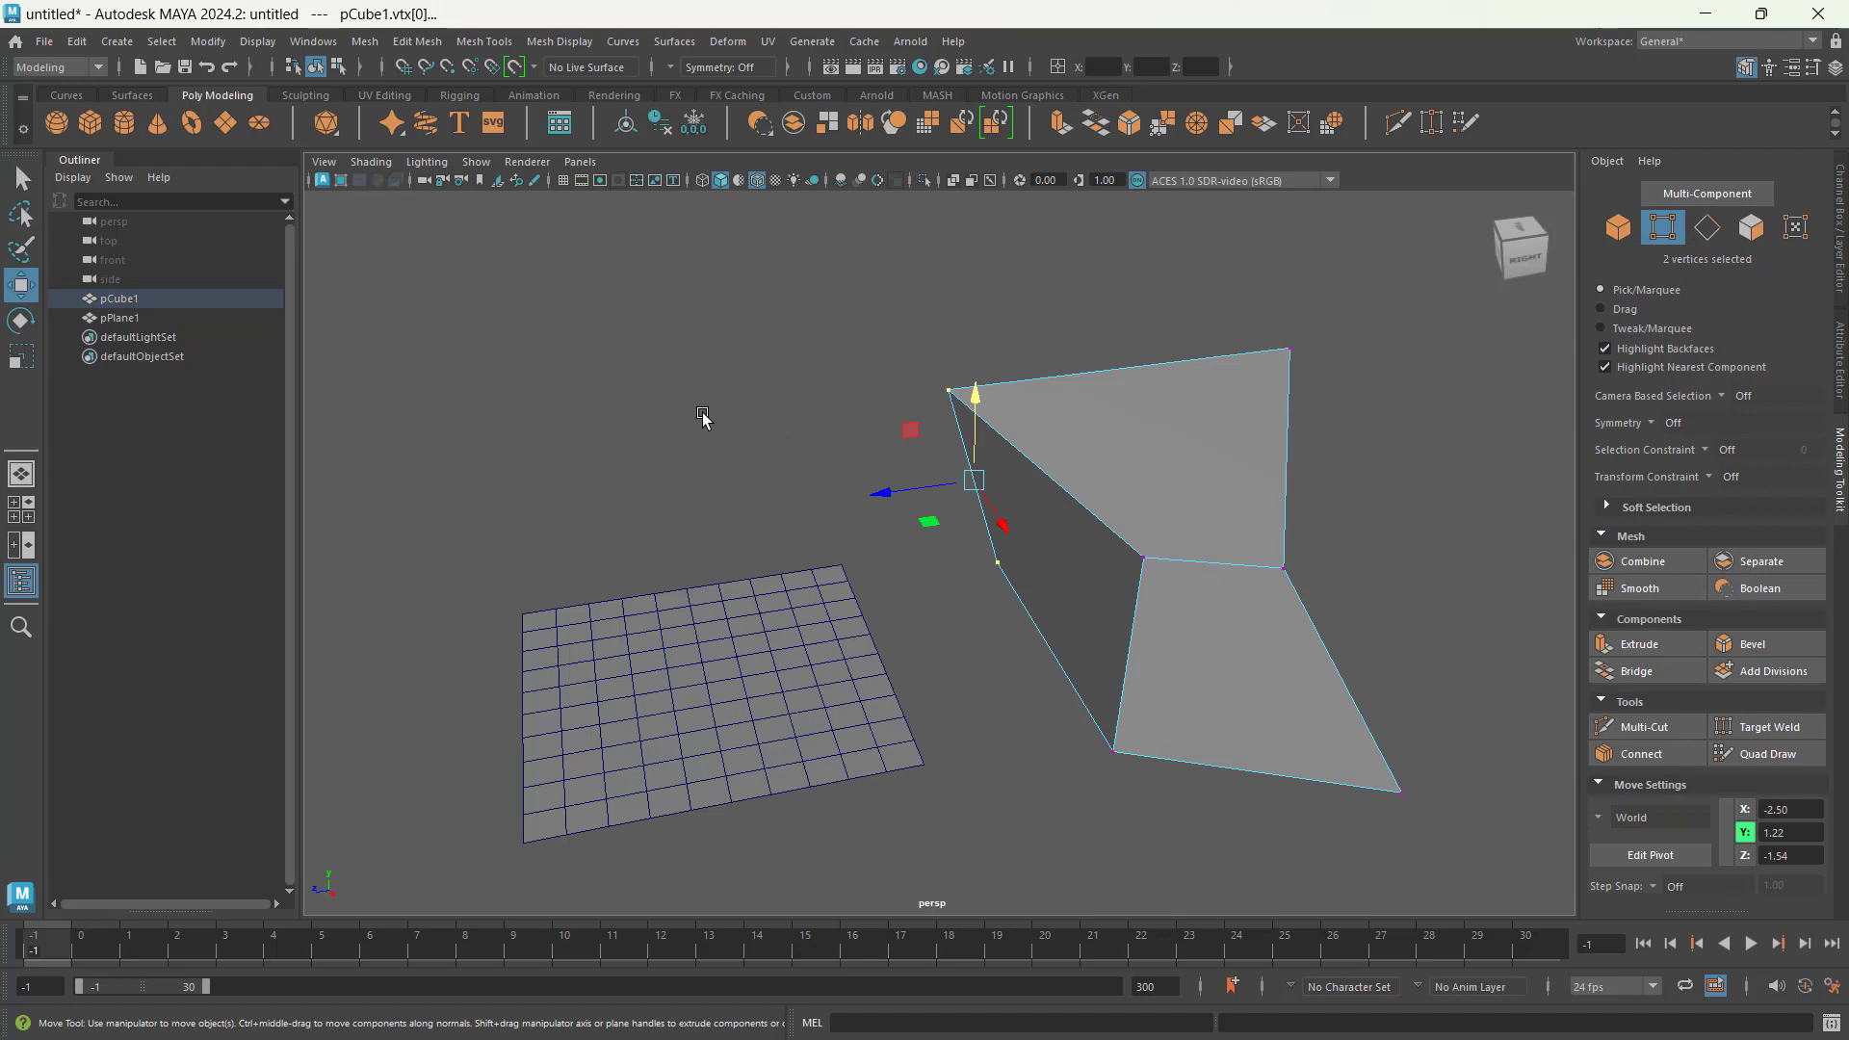
# Step: Switch the cube to Face selection and on to Edge selection
pyautogui.rightClick(703, 417)
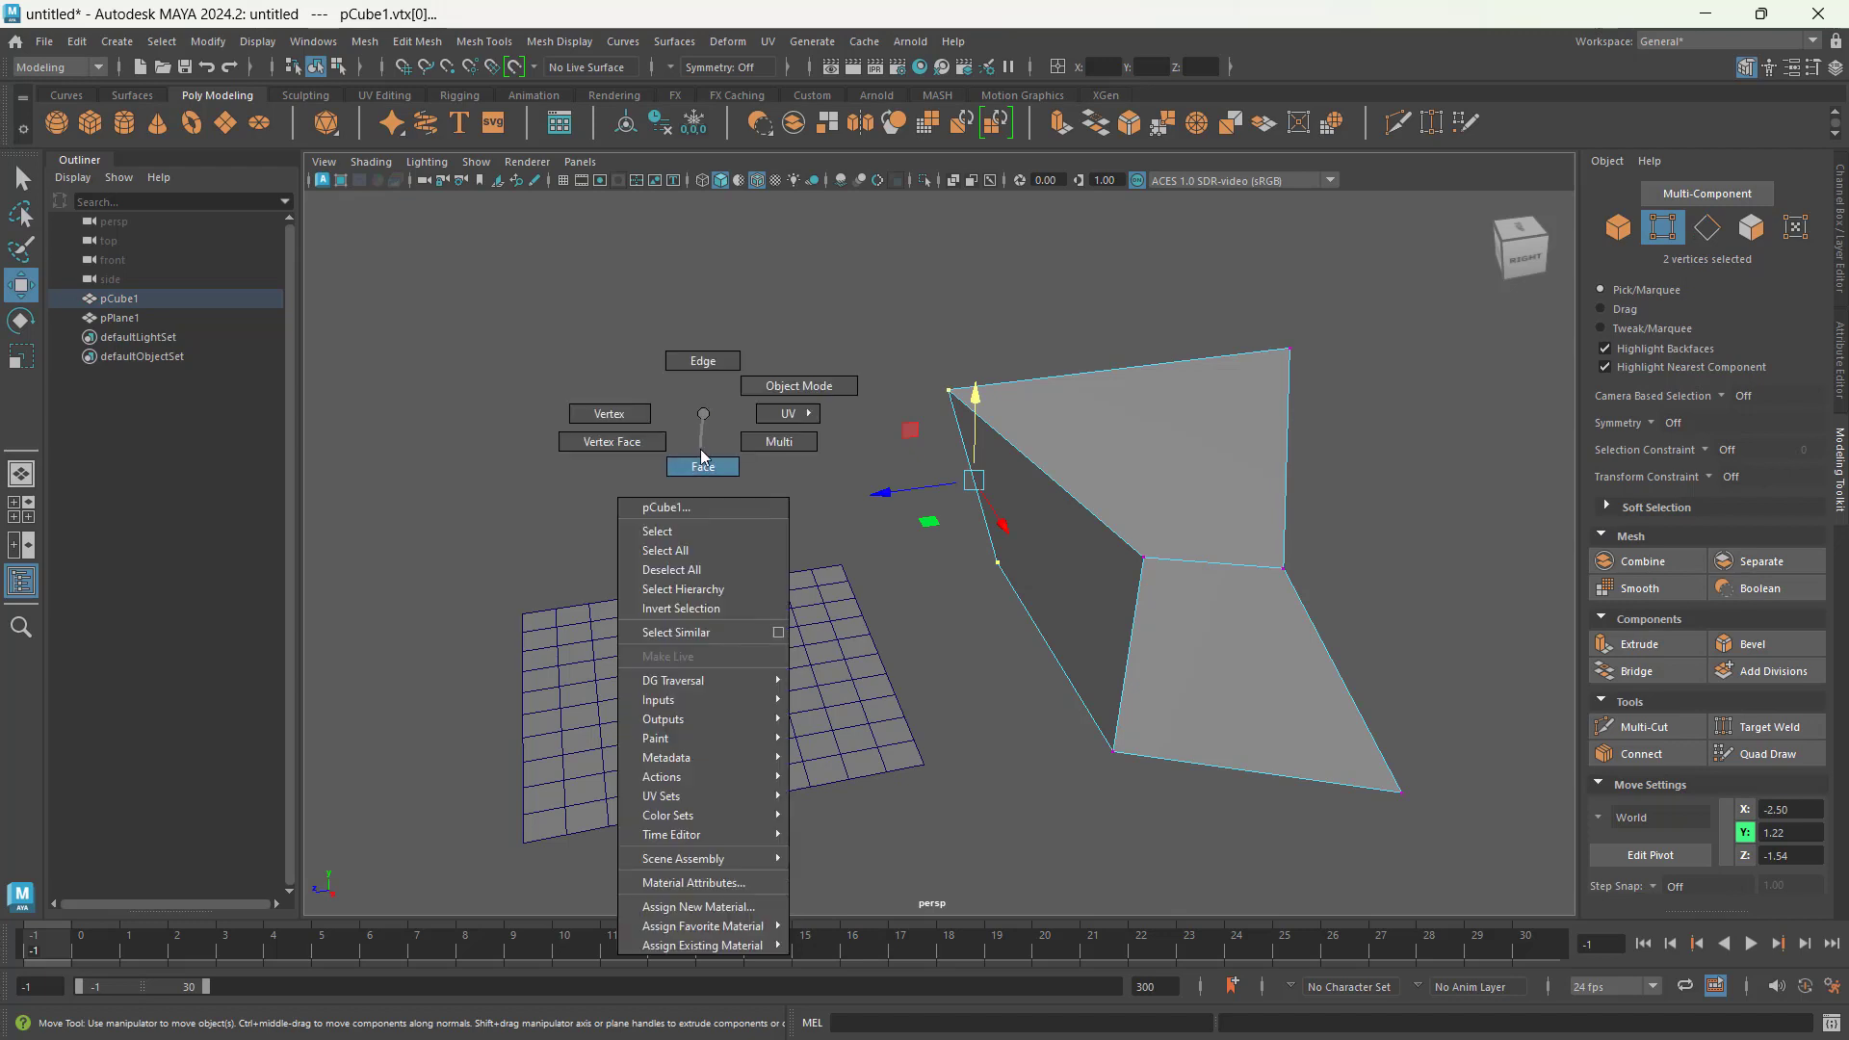
pyautogui.click(701, 449)
pyautogui.rightClick(701, 447)
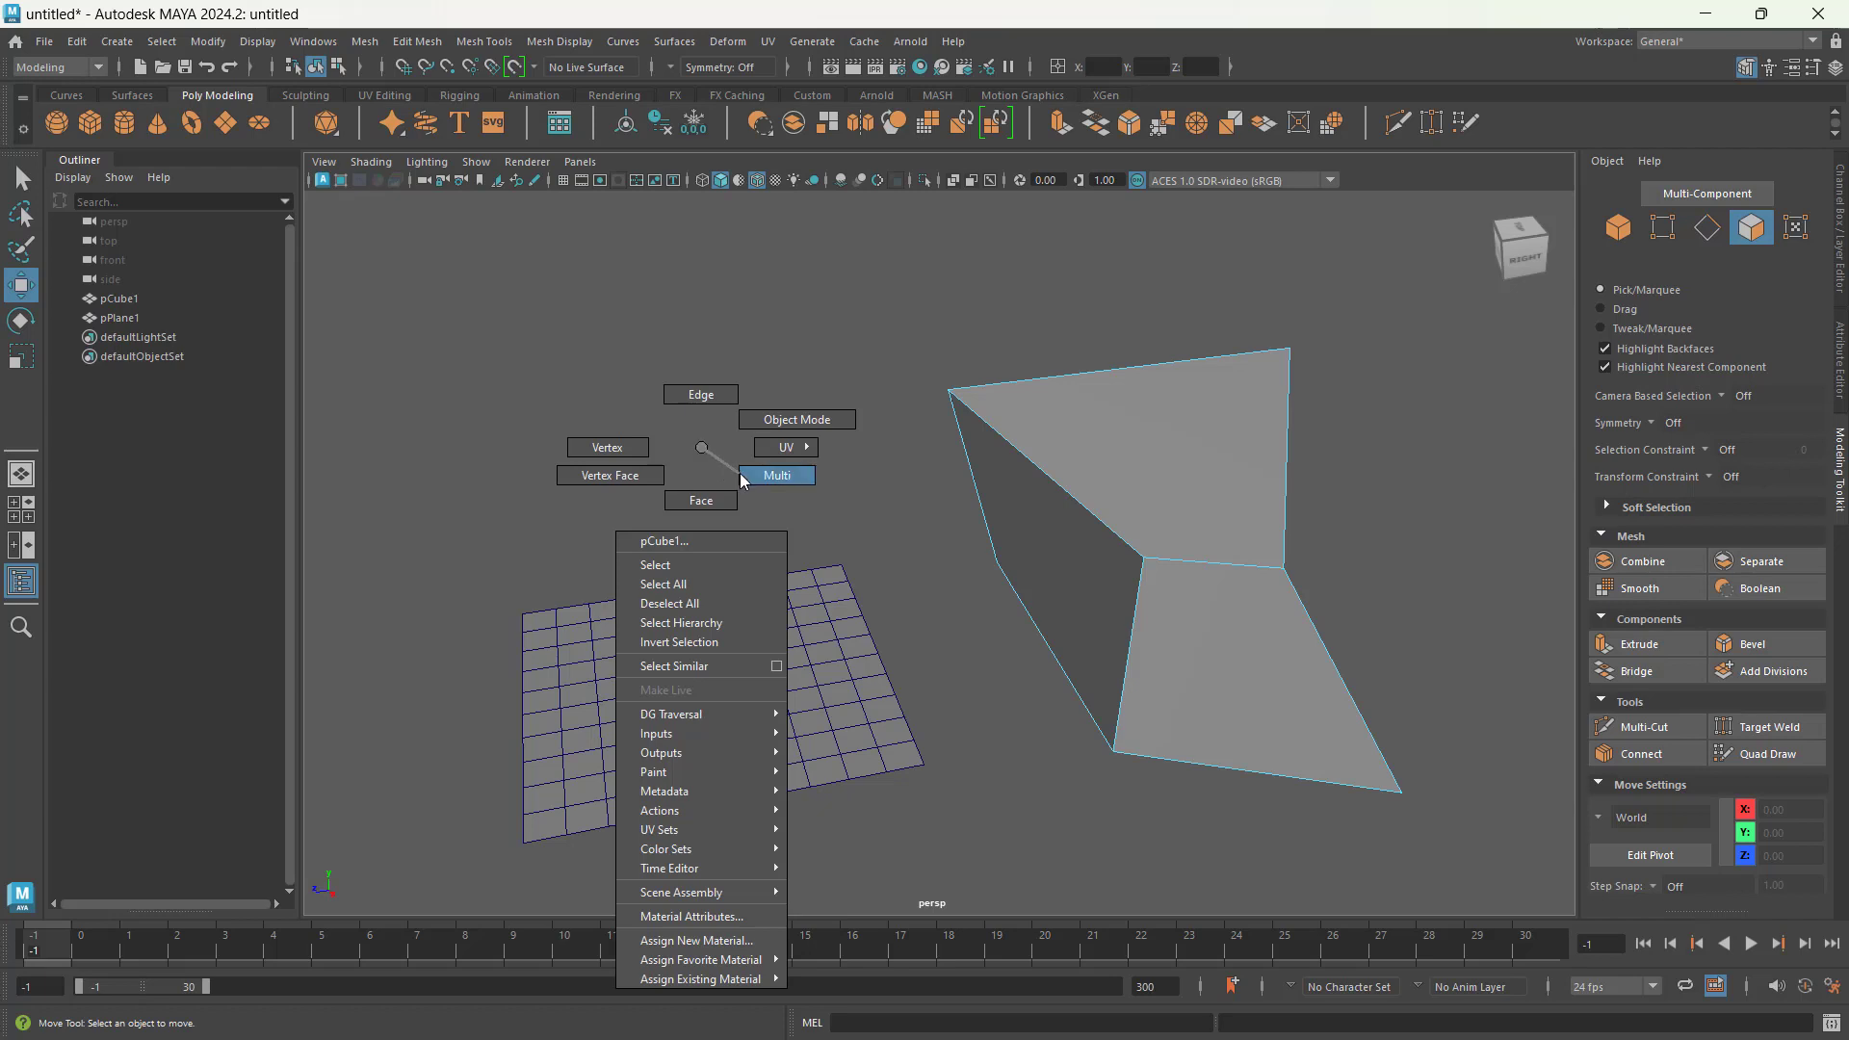
pyautogui.click(727, 397)
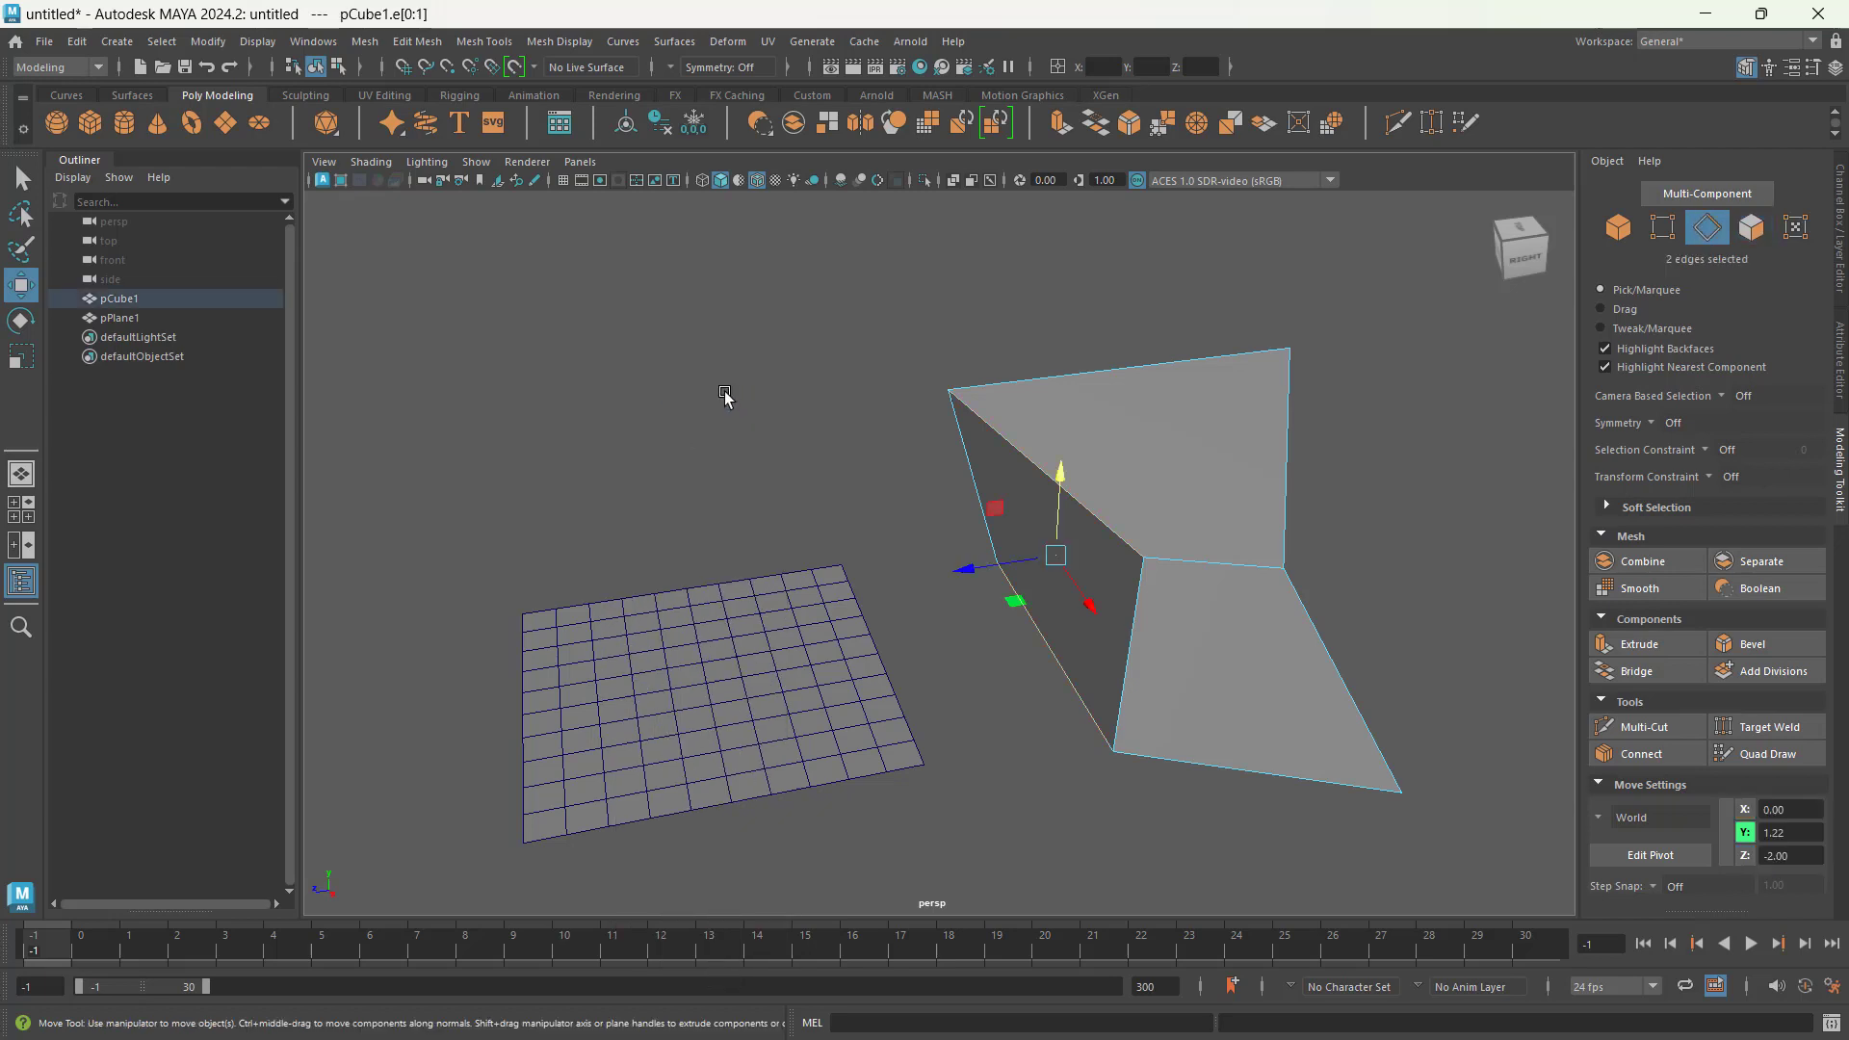